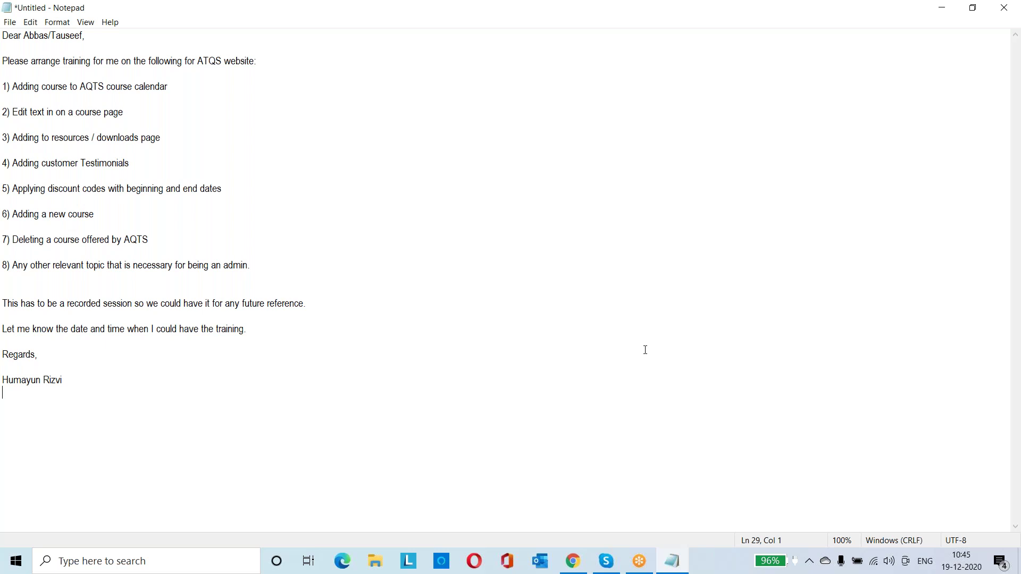
Minimize Notepad's training request notes so the AQTS homepage in Chrome comes to the front
left_click(675, 563)
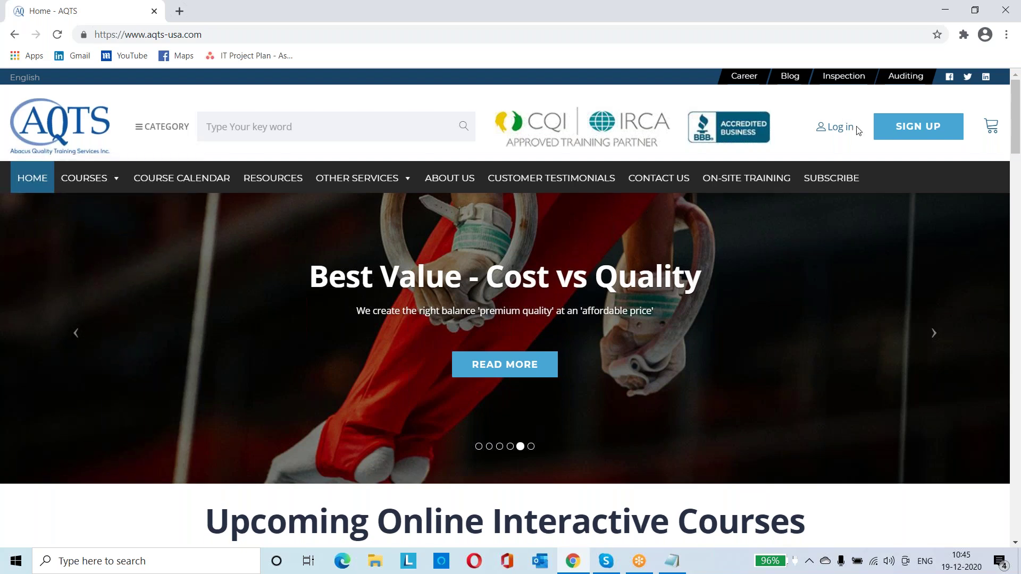
Open the site's login page and enter the admin e-mail in the LOGIN field
scroll(892, 264, "down", 5)
scroll(892, 265, "up", 5)
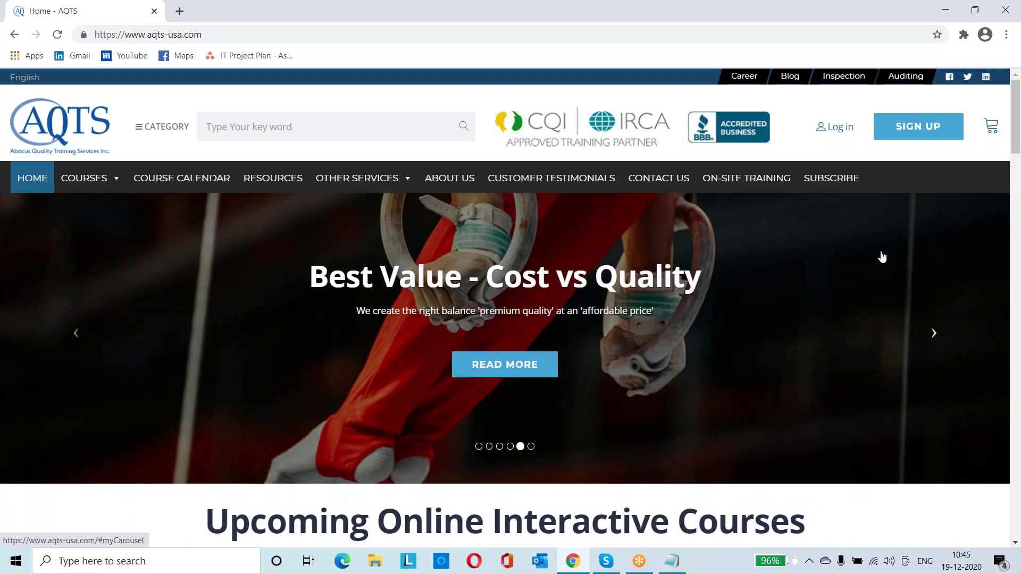
left_click(841, 131)
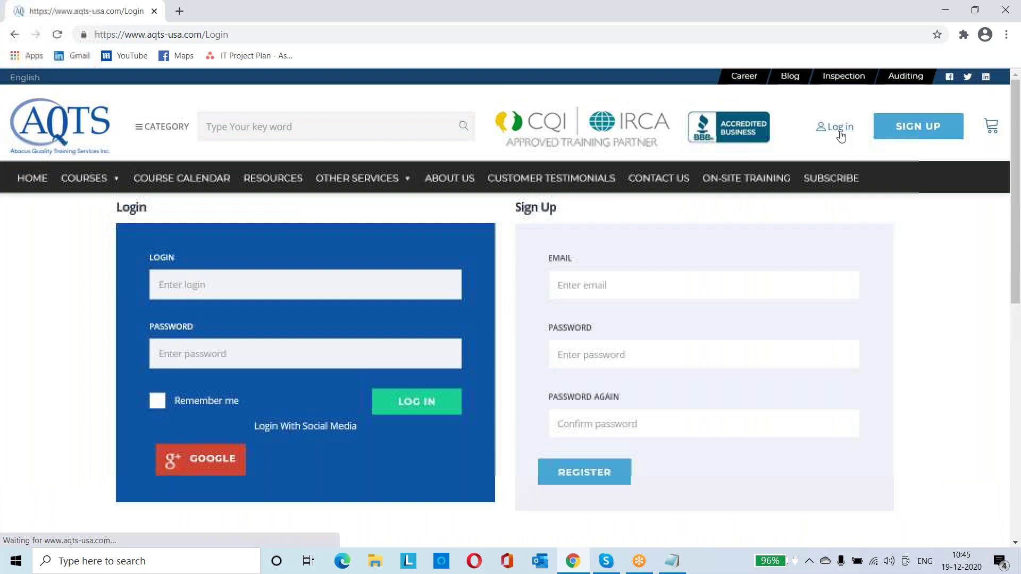
left_click(391, 281)
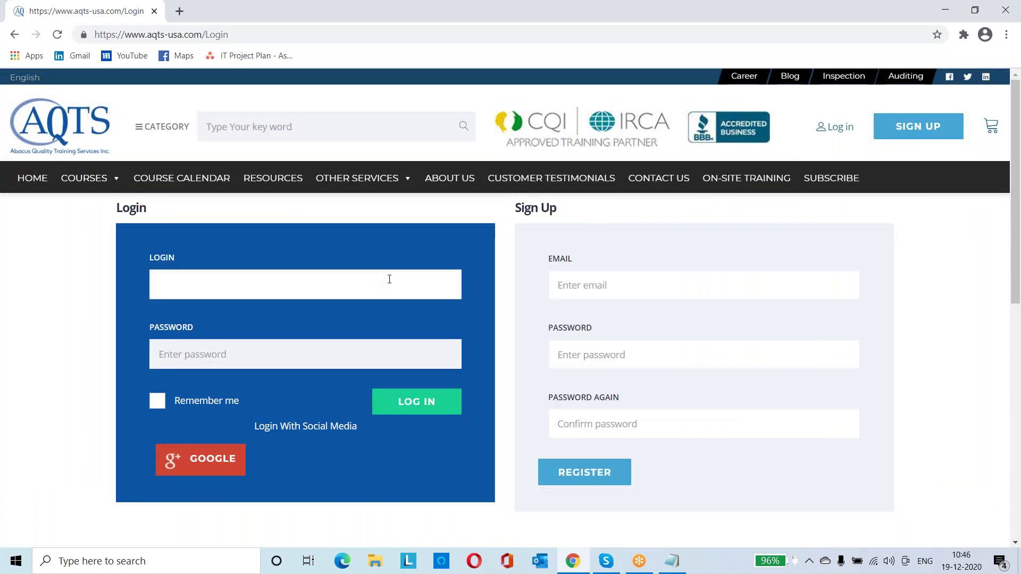
type("A")
key("BackSpace")
Enter the admin account password and submit the login
left_click(334, 353)
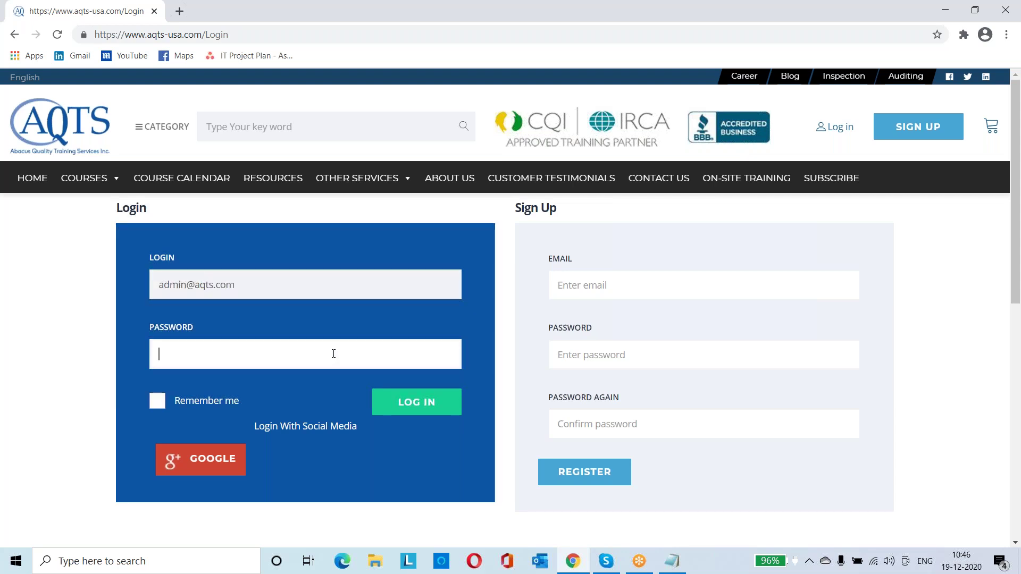
type("admin@123")
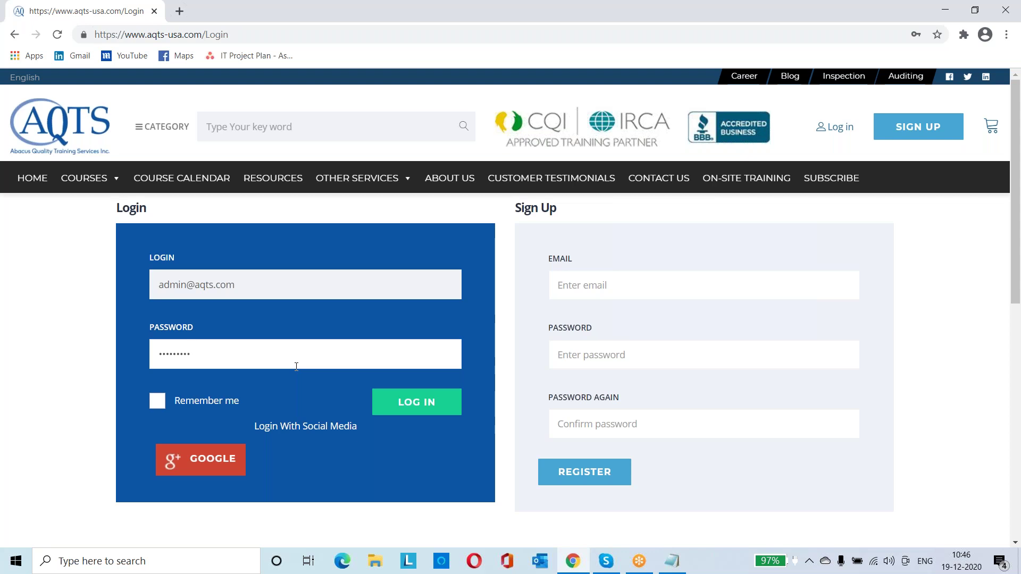
left_click(428, 410)
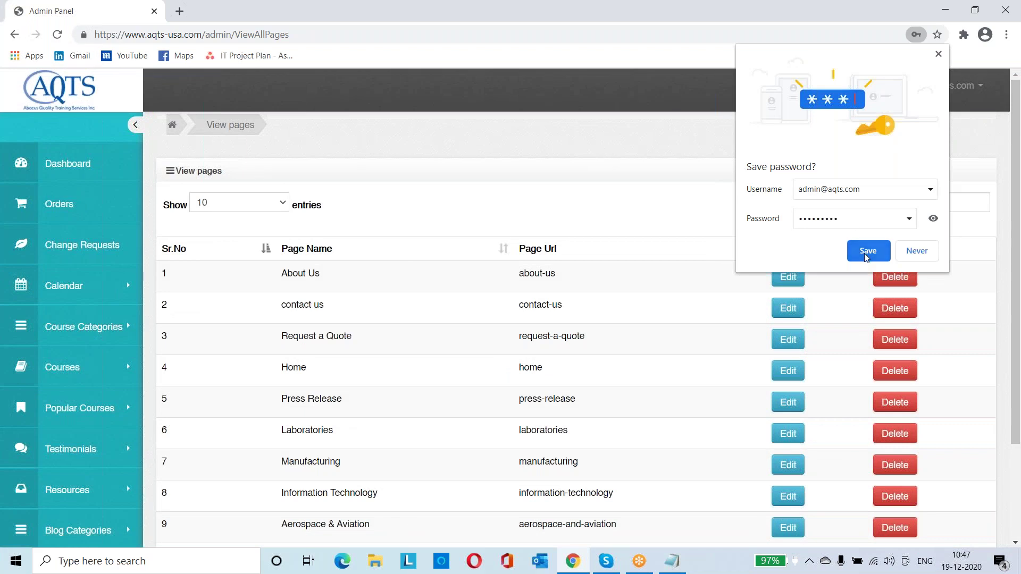
Save the admin login in Chrome and view the Dashboard's user, course and order statistics
left_click(867, 252)
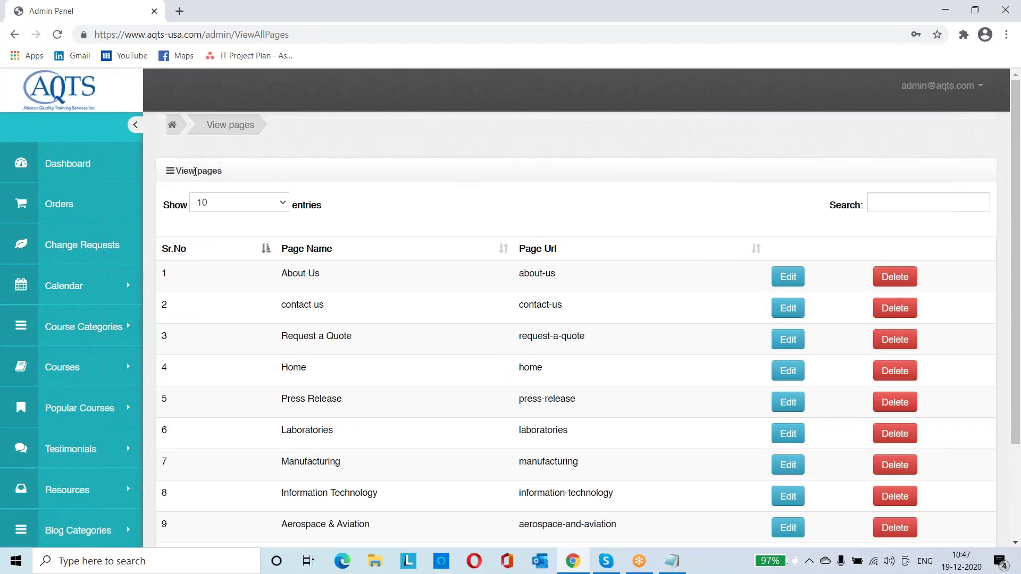
left_click(117, 172)
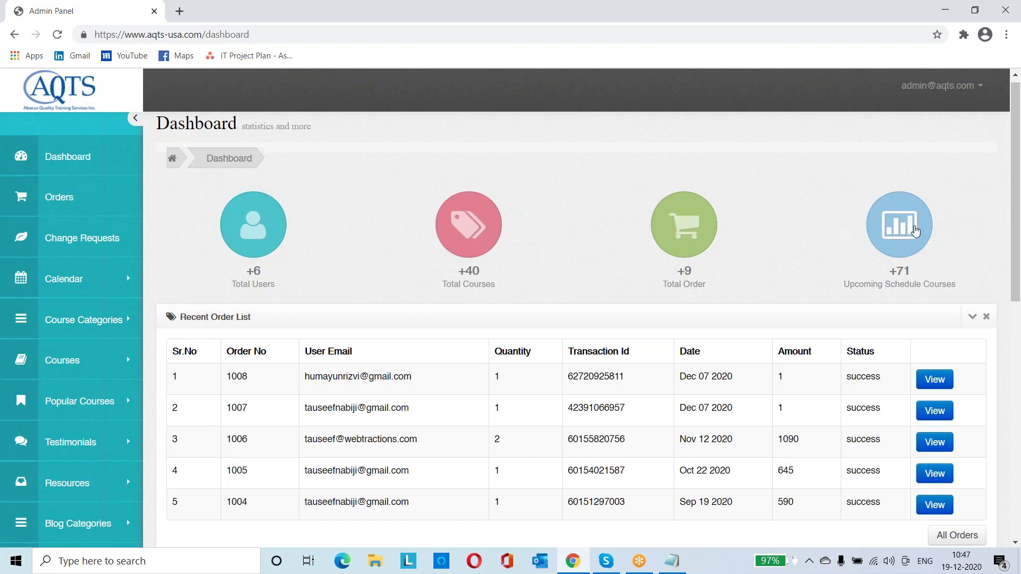
scroll(914, 230, "down", 1)
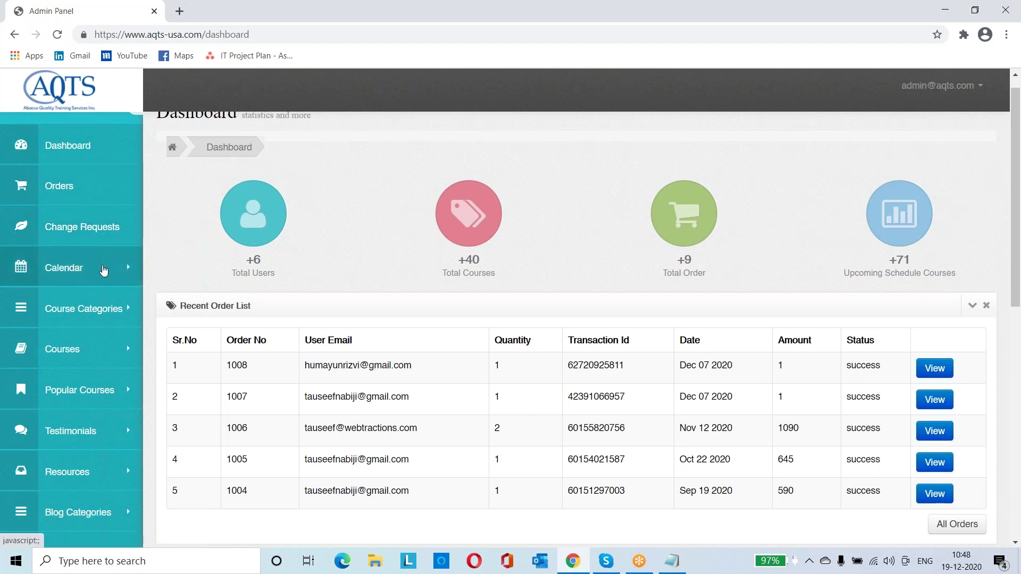
Start a new course titled 'demo aqts', with the auto-generated URL 'demo-aqts'
left_click(107, 357)
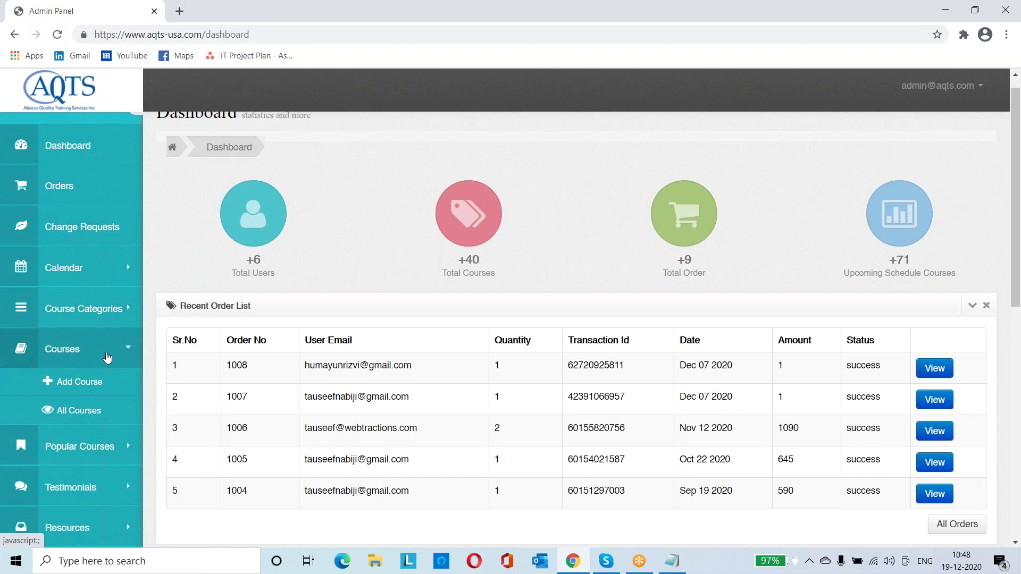
left_click(79, 382)
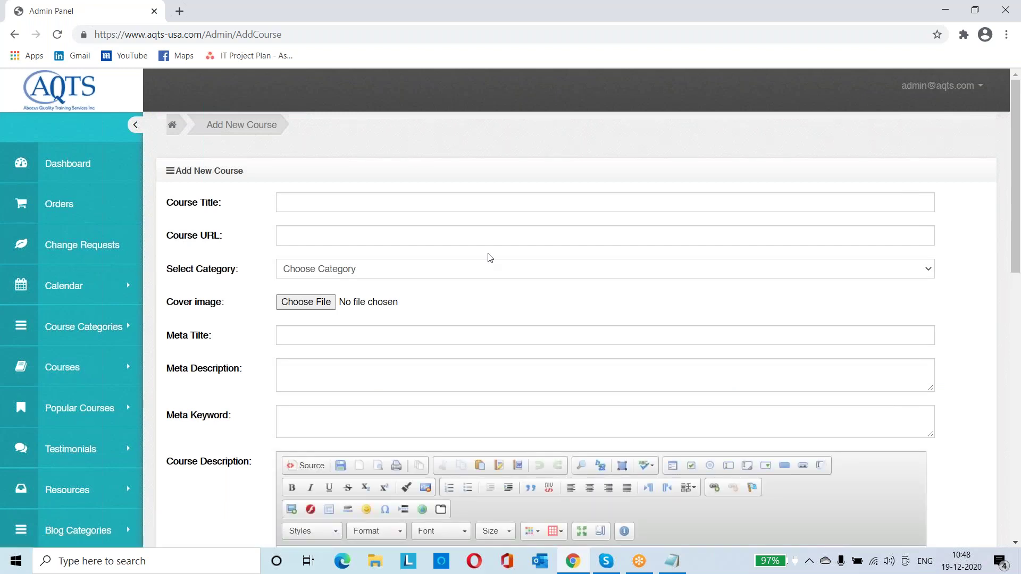
left_click(107, 376)
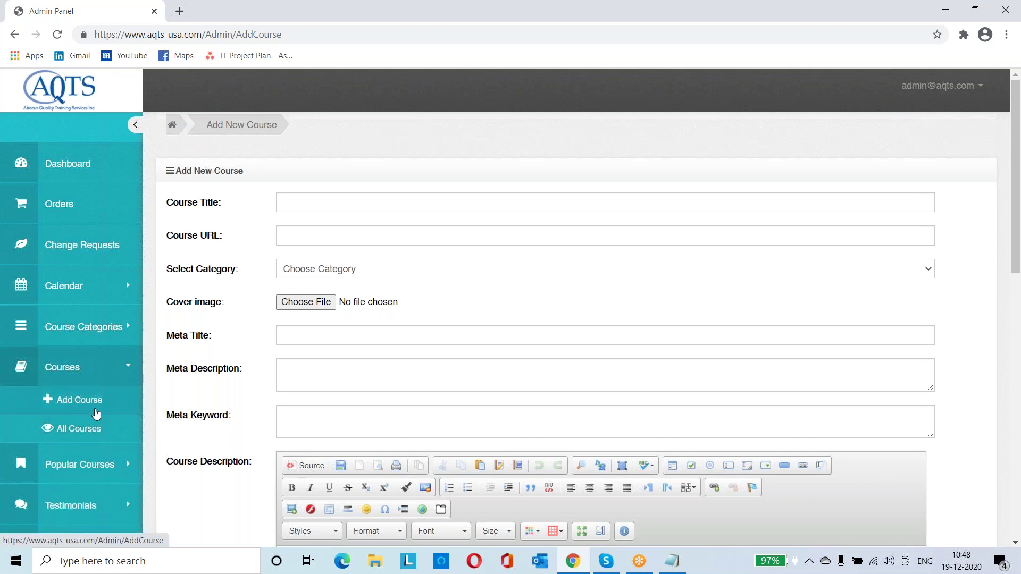
left_click(454, 207)
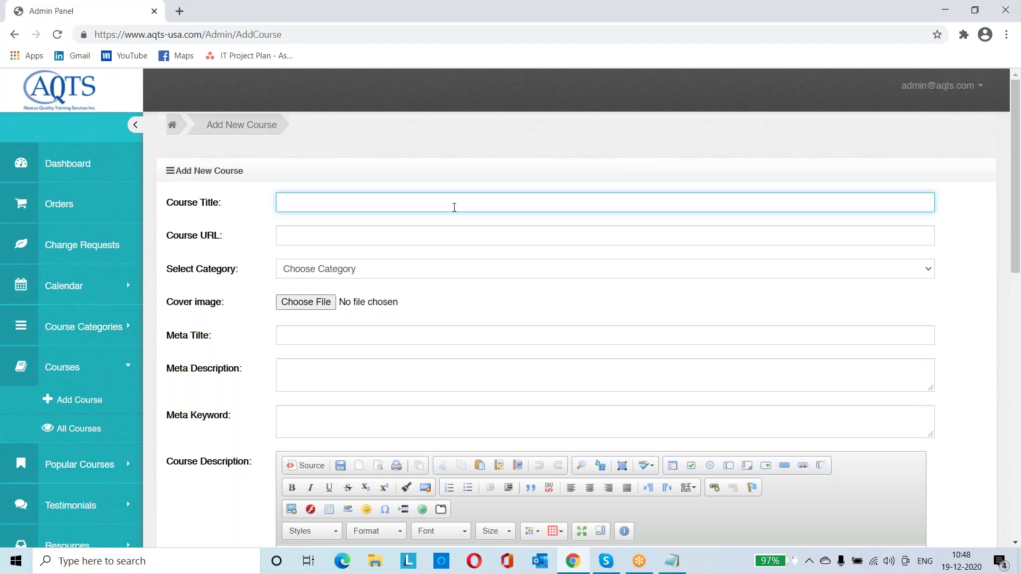
type("demo aqts")
left_click(451, 240)
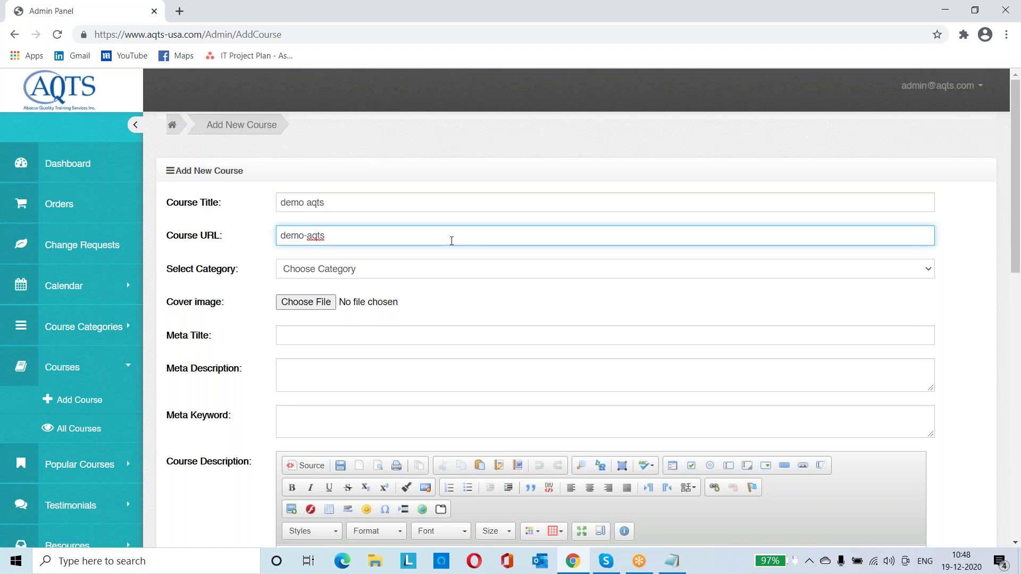
Set the course category to Social Accountability (SA 8000:2014) and open Course Category in a new tab
left_click(485, 272)
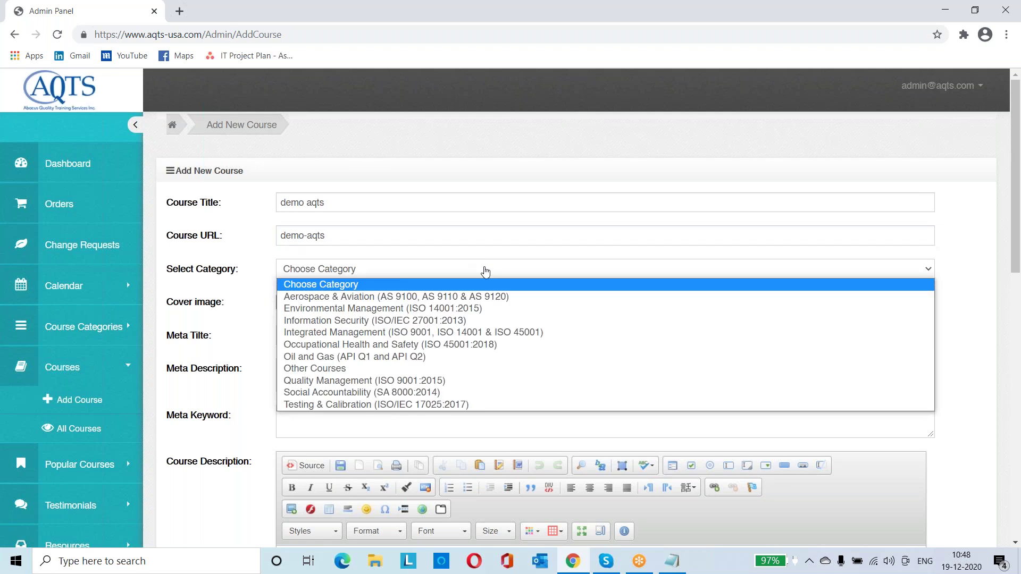
left_click(469, 398)
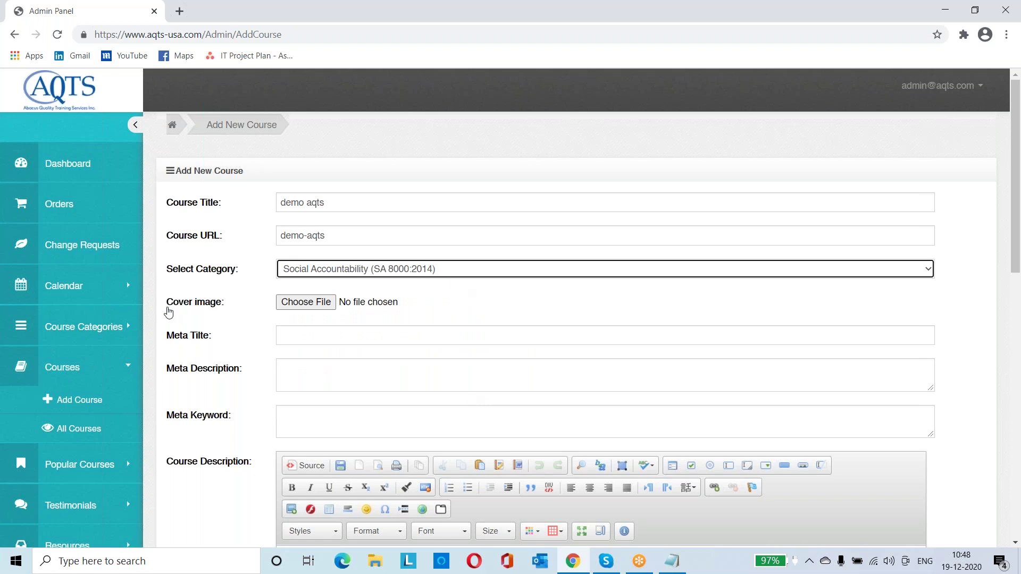
left_click(126, 326)
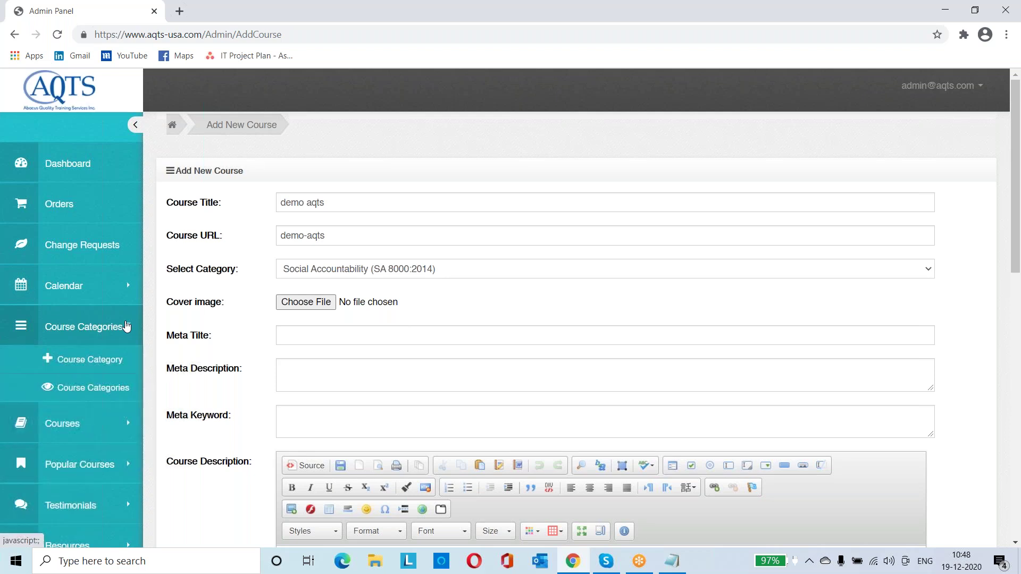
middle_click(88, 361)
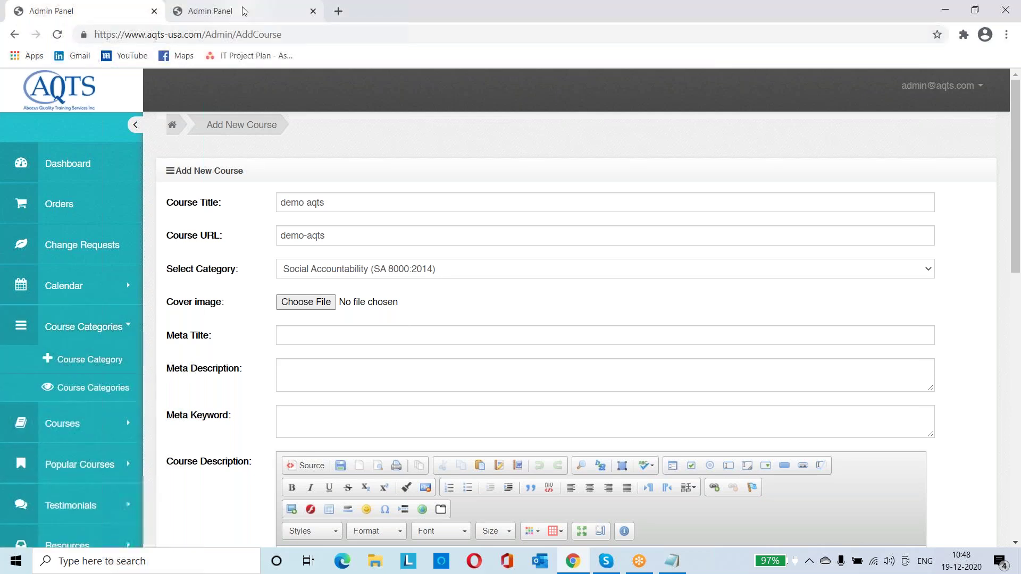
In the second tab, give the new category title 'demo cat' and URL 'demo-cat'
left_click(244, 11)
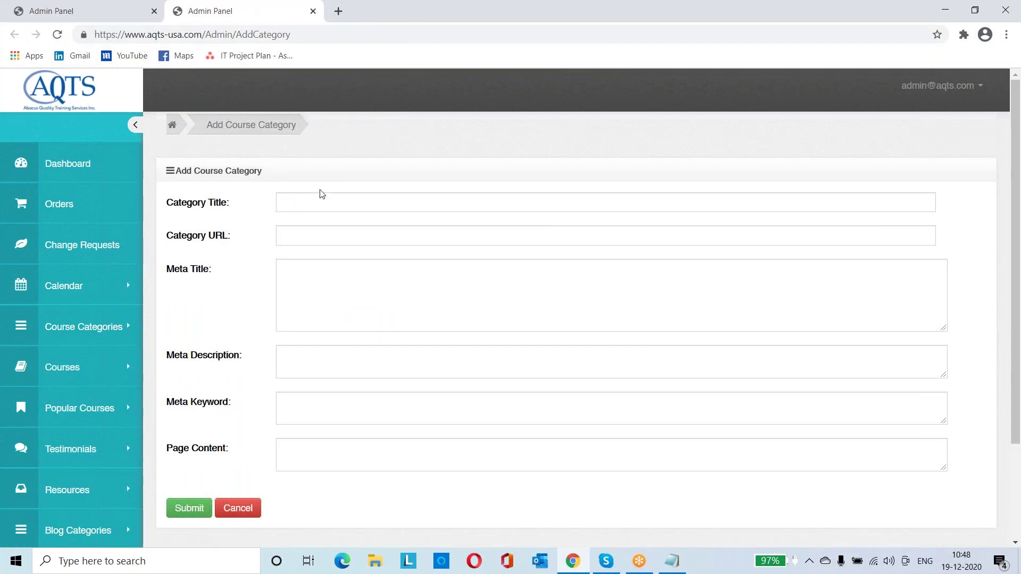
left_click(328, 207)
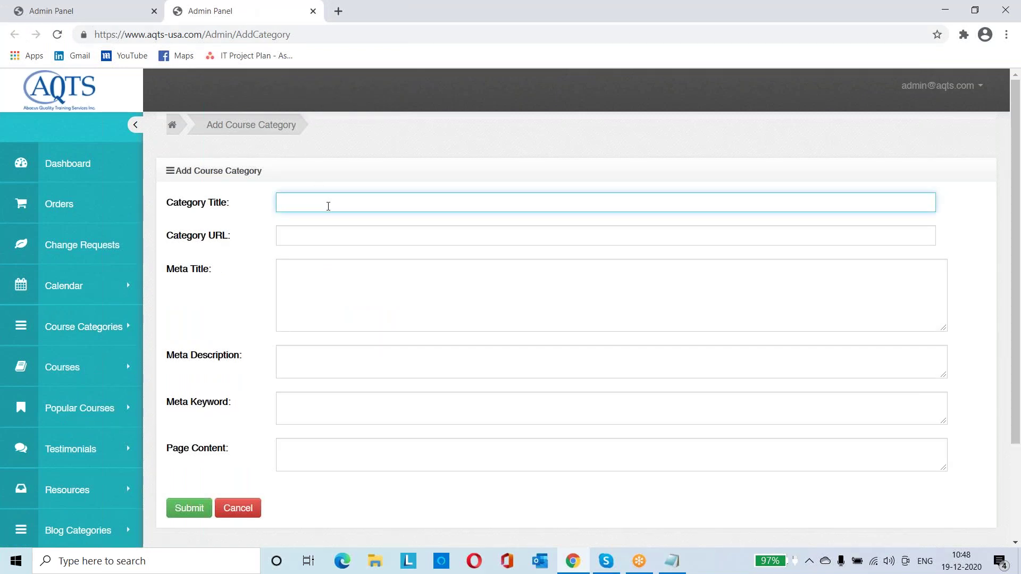
type("demo cast")
left_click(327, 248)
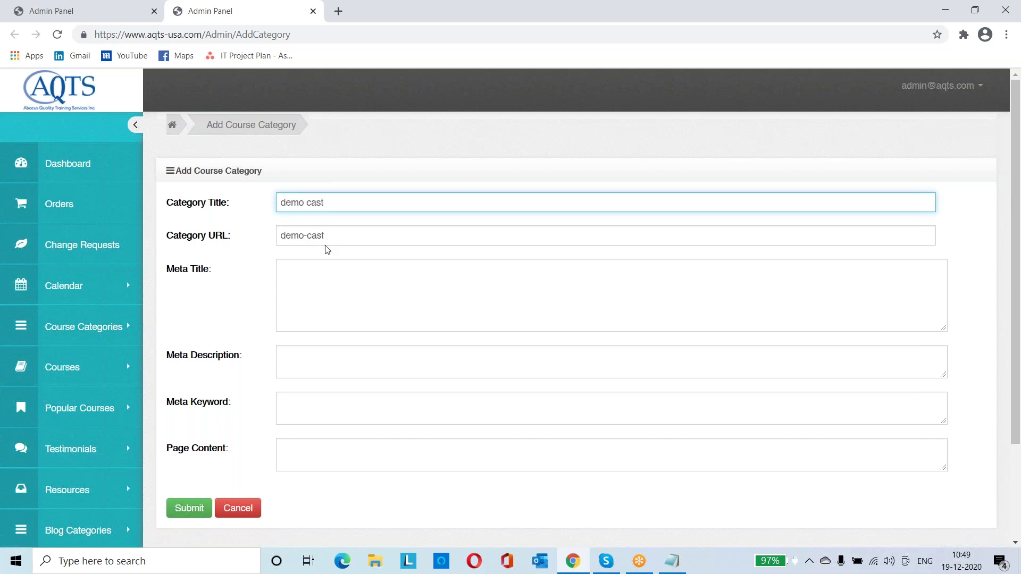
left_click(322, 207)
key("BackSpace")
left_click(325, 220)
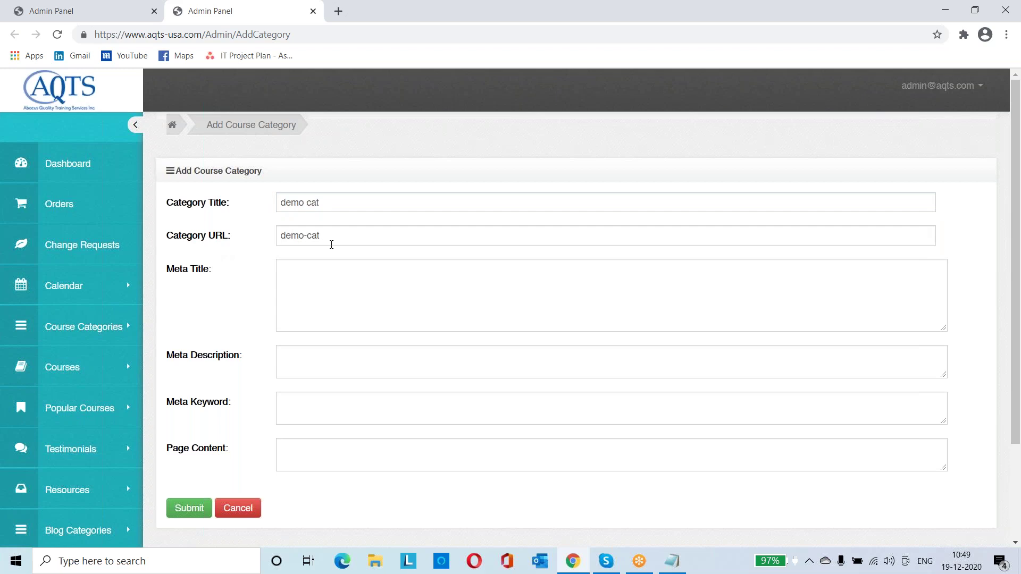
left_click(323, 289)
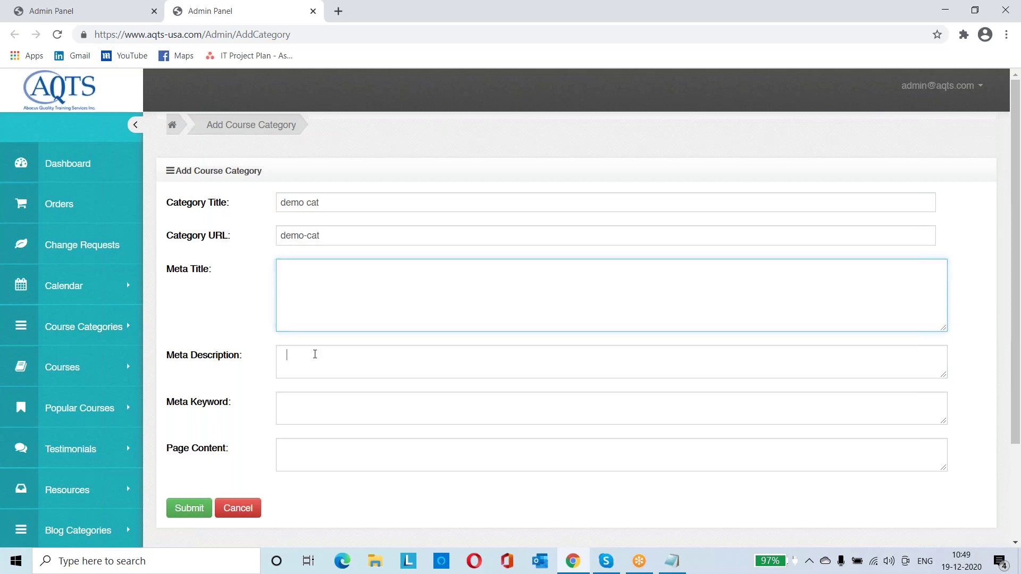
left_click(328, 415)
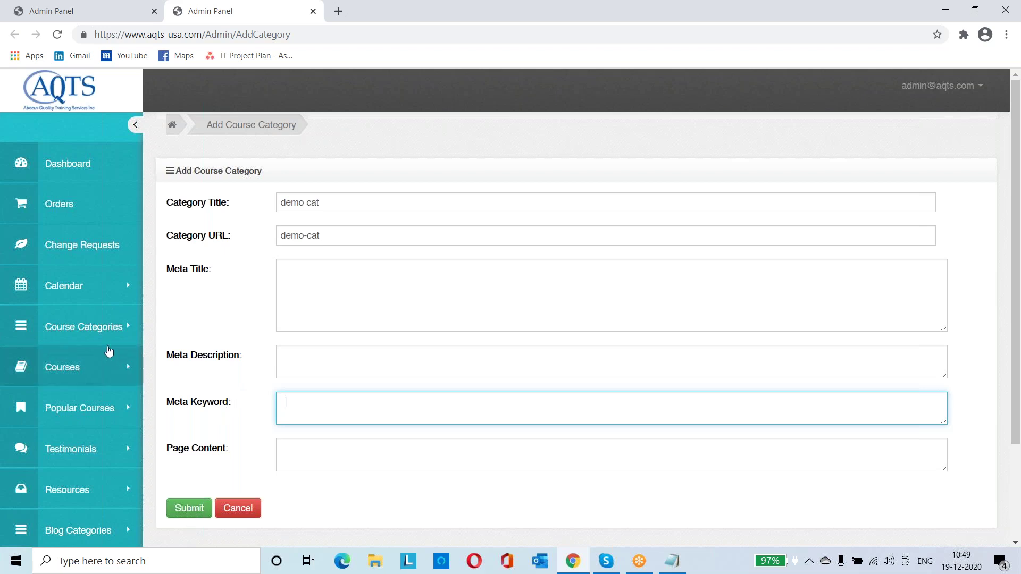
left_click(73, 12)
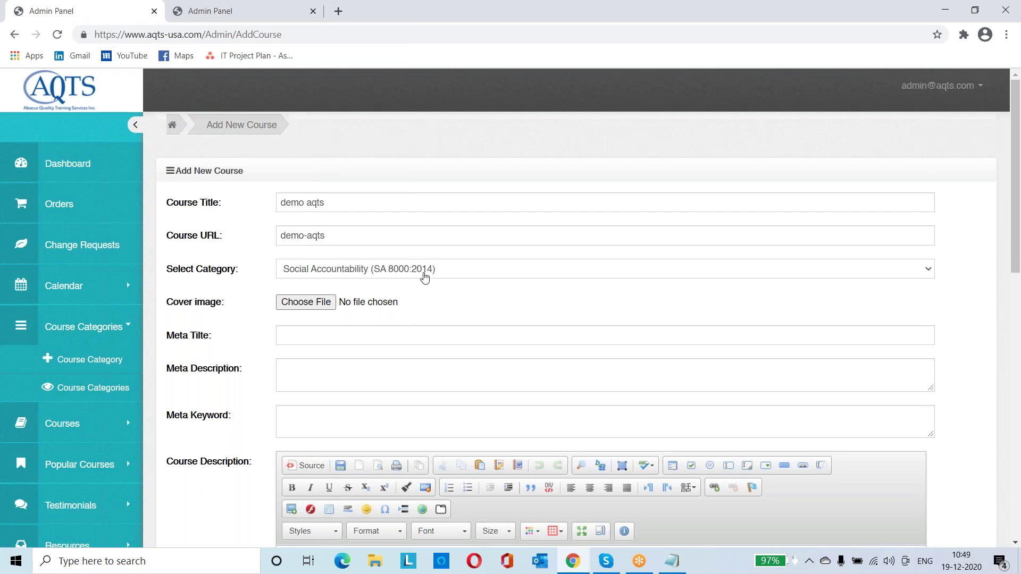
Keep Social Accountability as the category and cancel the cover image file picker
left_click(425, 271)
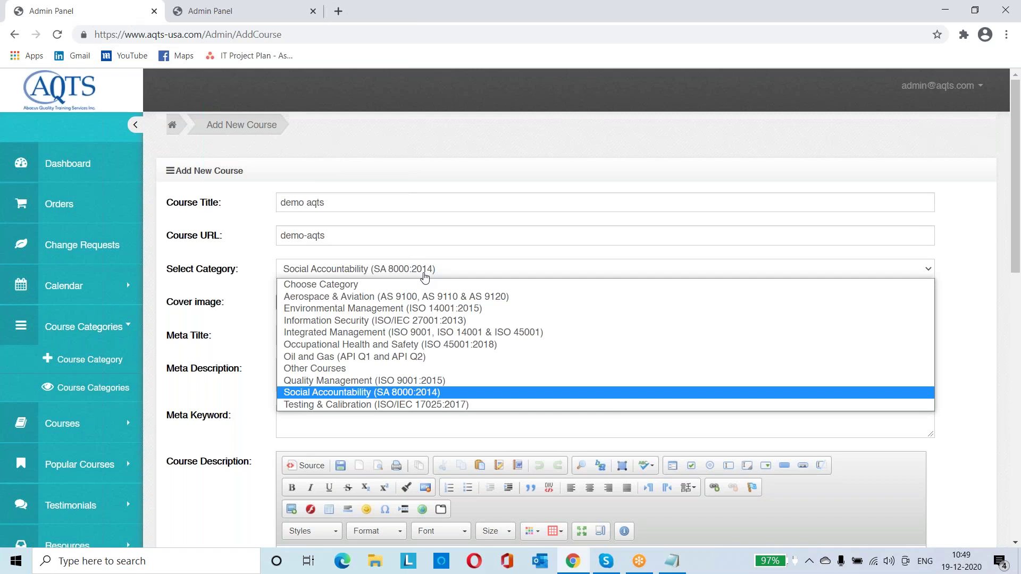
left_click(265, 272)
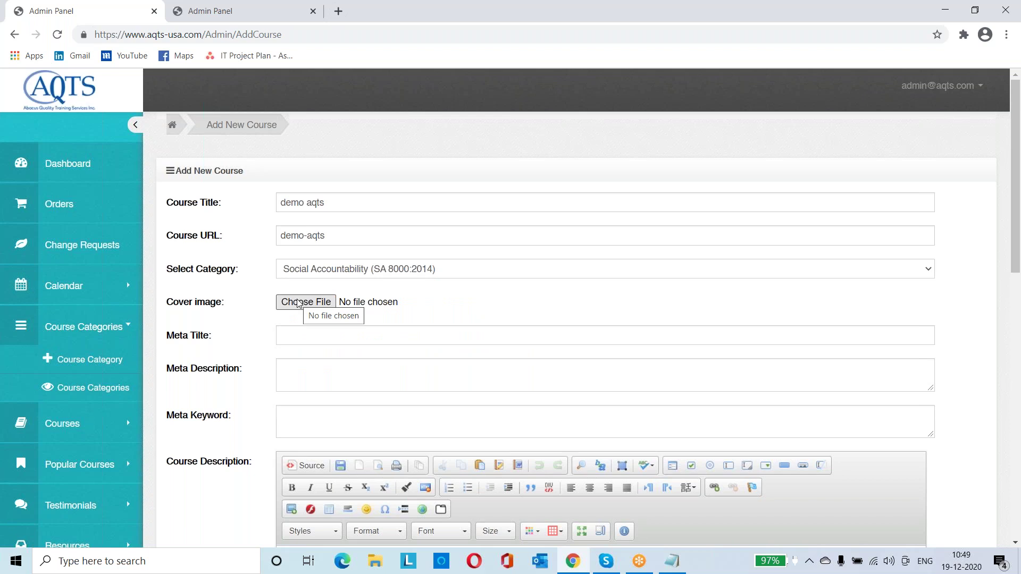
left_click(326, 305)
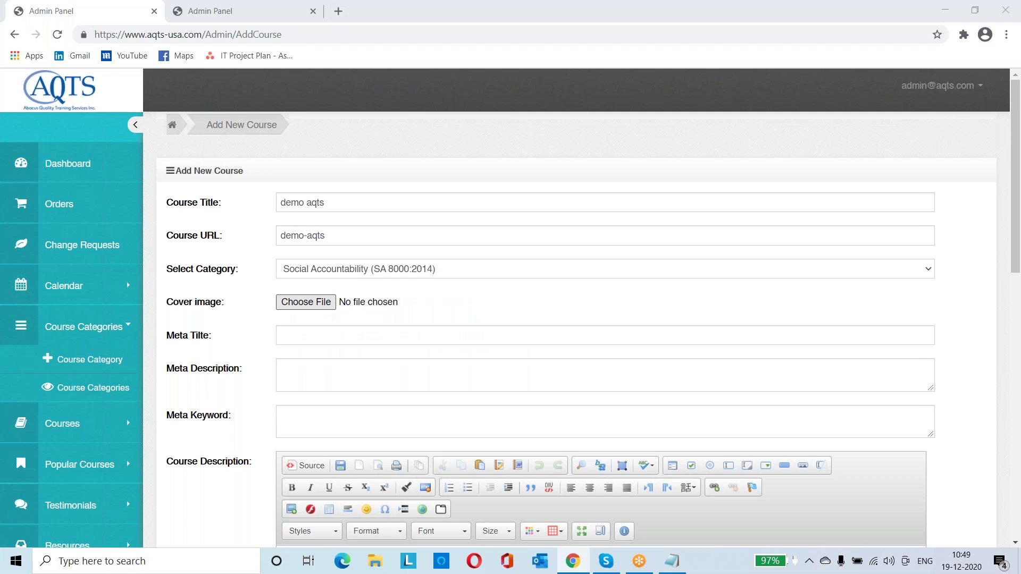
left_click(463, 309)
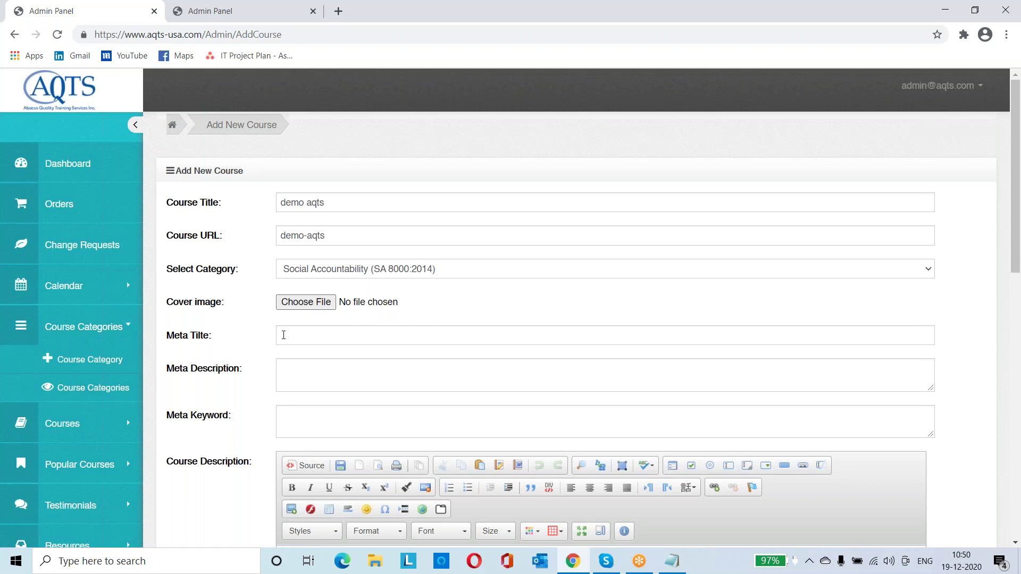
Visit the Meta Title and Meta Keyword fields, then place the cursor in Course Description
left_click(283, 336)
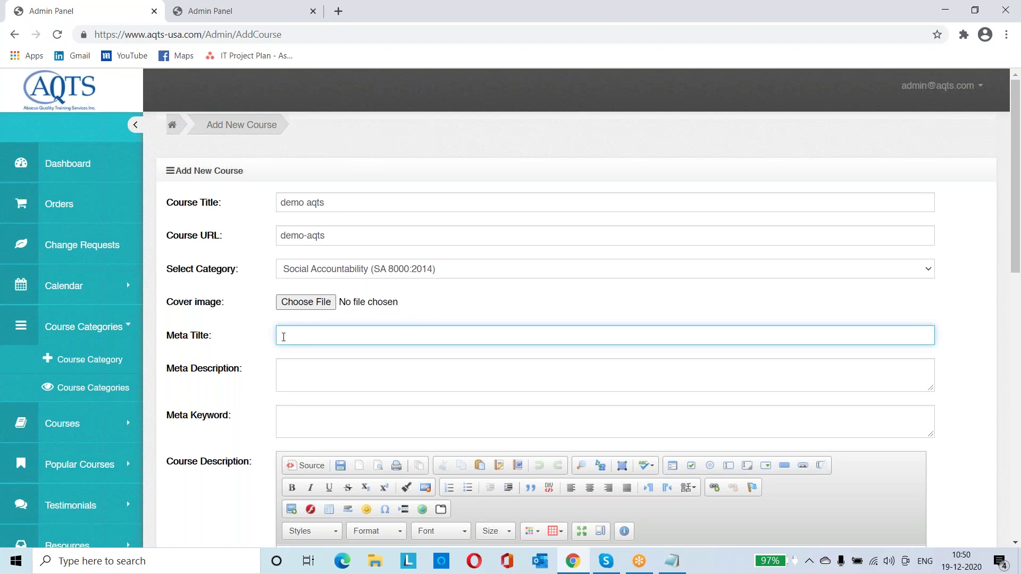
left_click(293, 422)
scroll(294, 423, "down", 1)
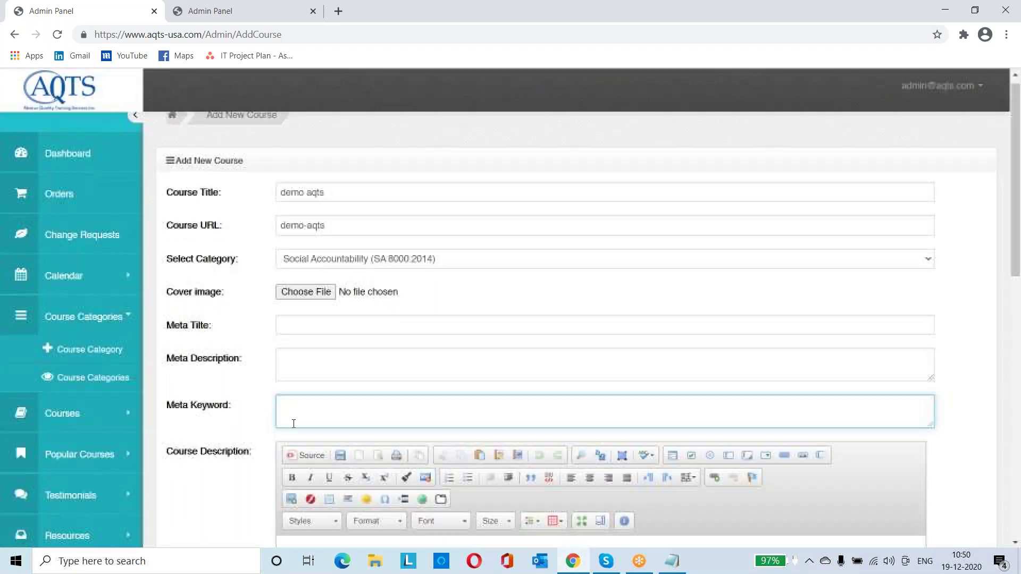
scroll(293, 423, "down", 2)
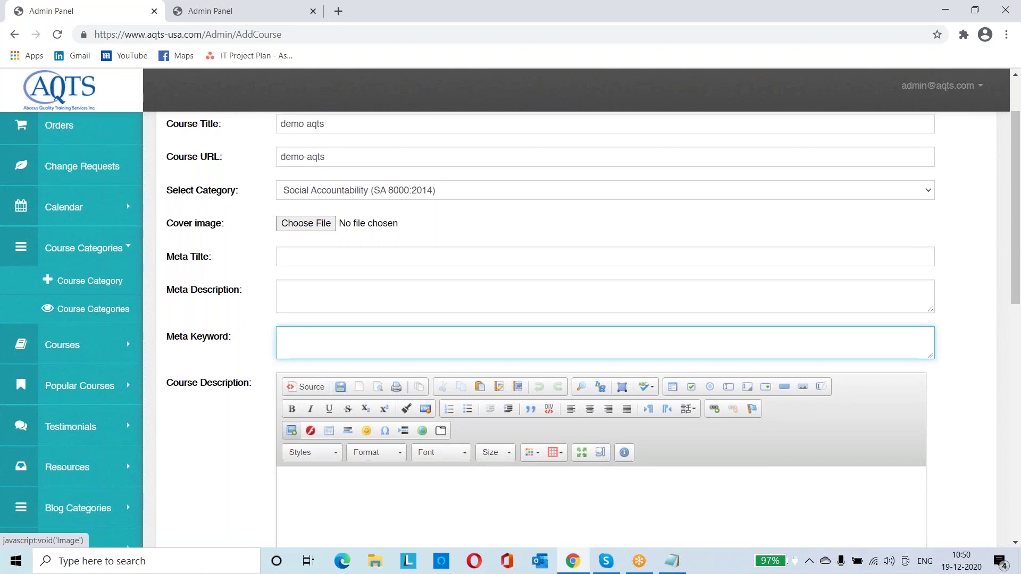
scroll(291, 432, "down", 1)
scroll(292, 389, "down", 2)
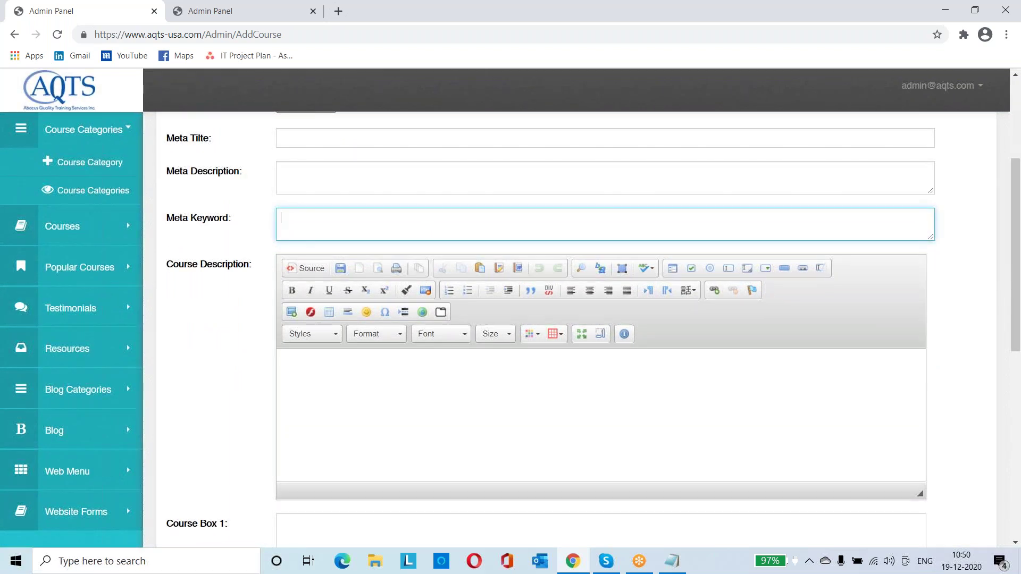
left_click(336, 399)
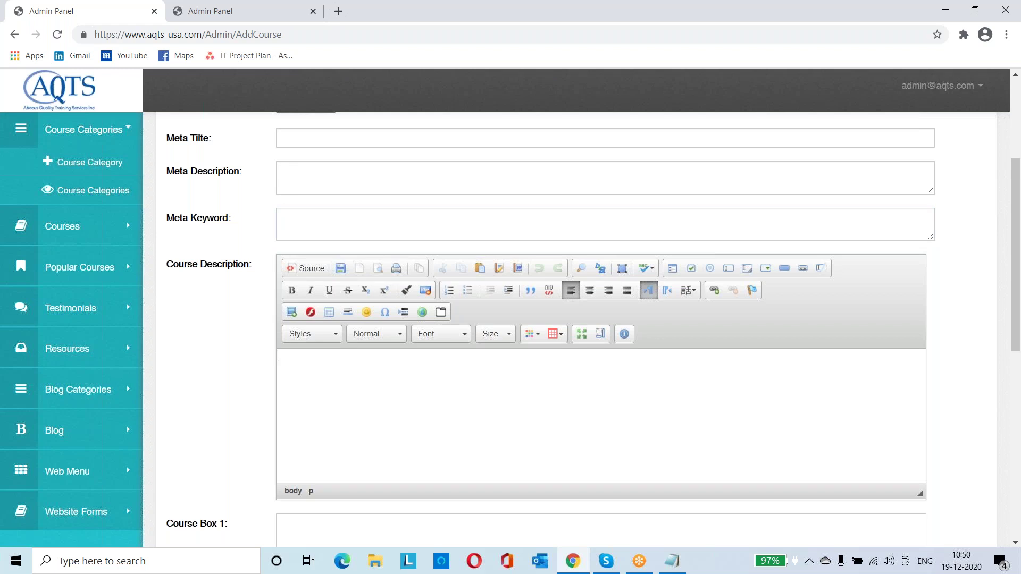
Open the public ISO 9001:2015 Lead Auditor Training page in a new tab and select its Course Overview text
middle_click(62, 103)
key("ctrl+Tab")
key("ctrl+Tab")
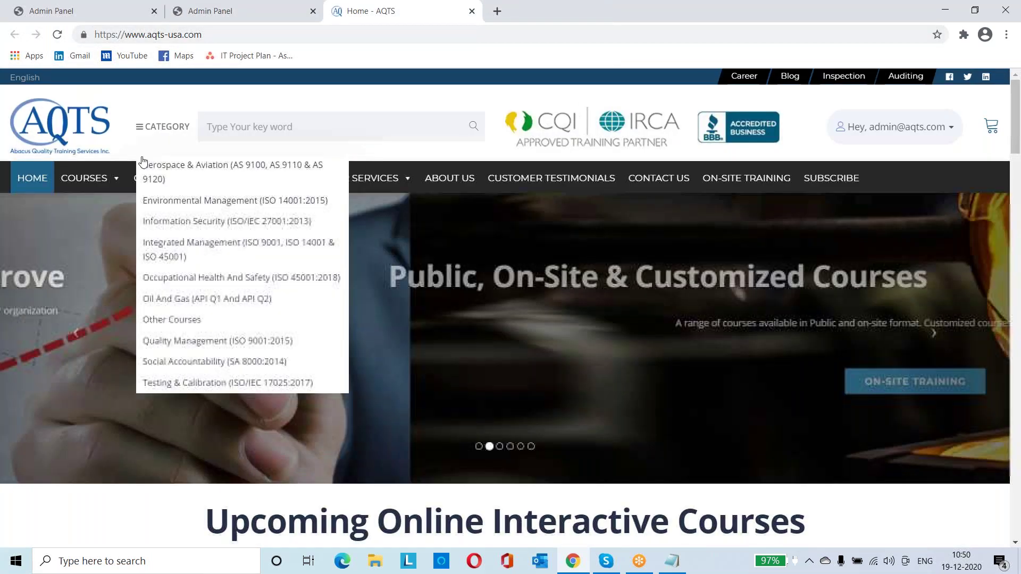
mouse_move(97, 182)
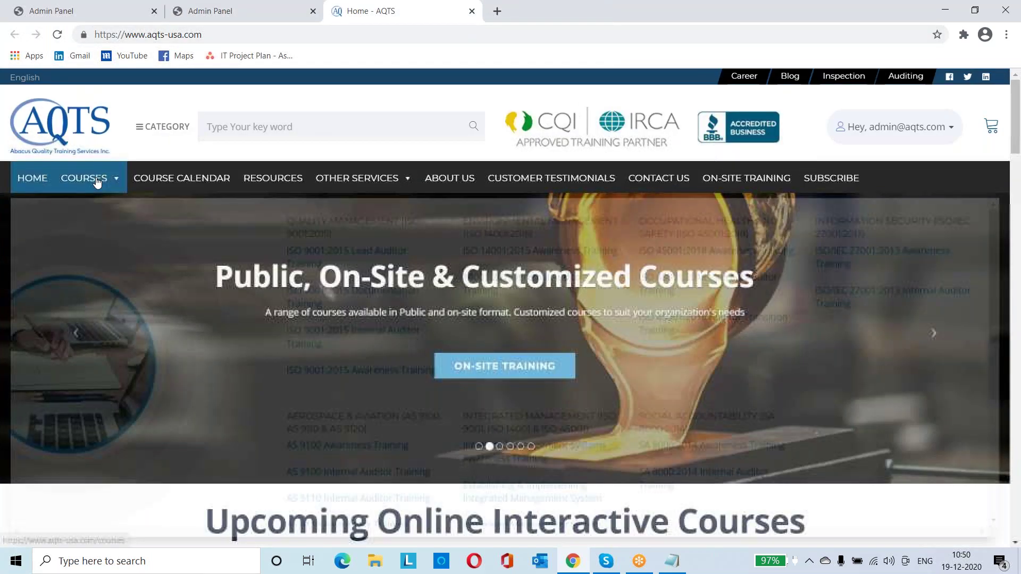
left_click(318, 257)
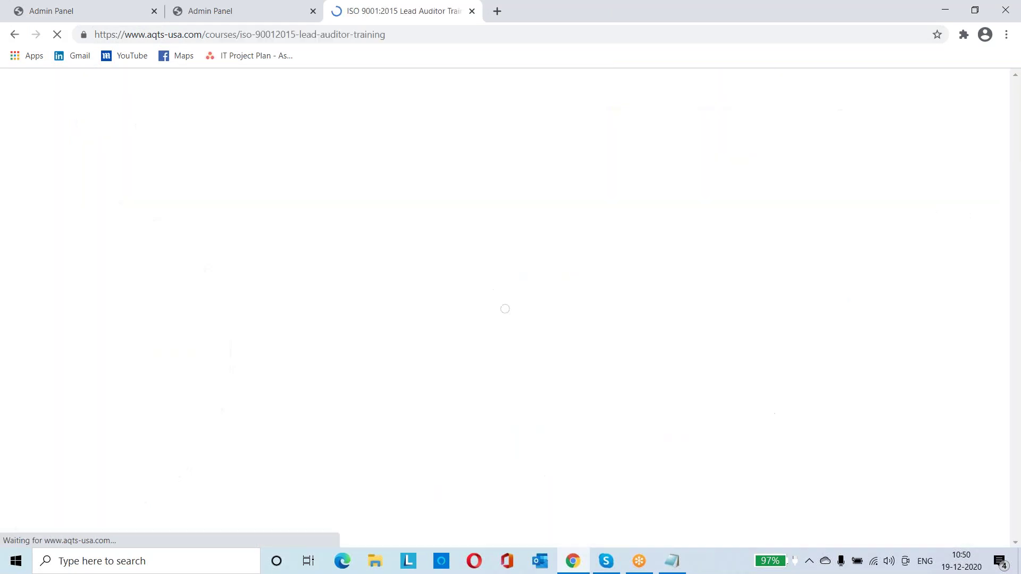
scroll(362, 282, "down", 2)
scroll(359, 281, "down", 5)
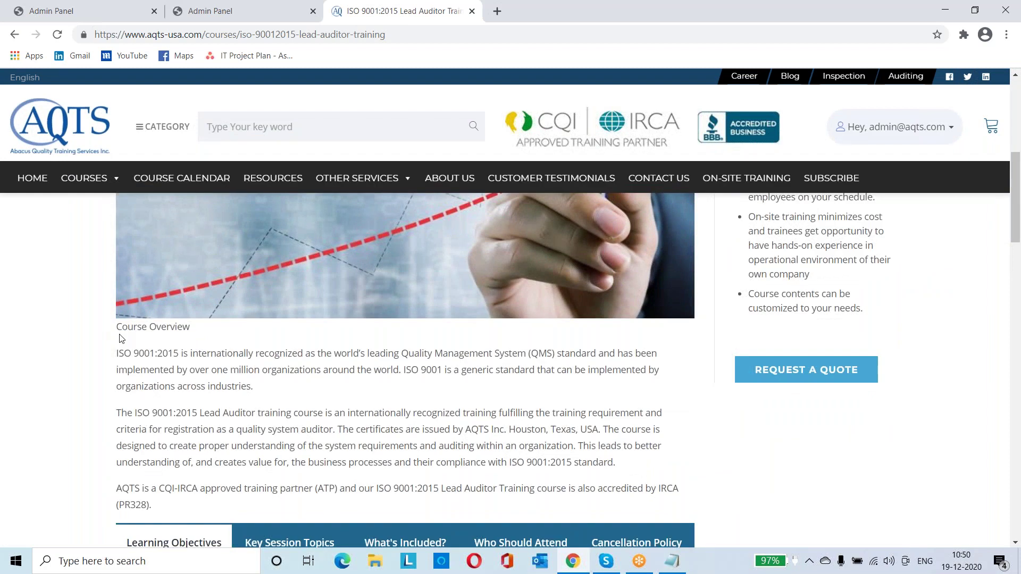
left_click_drag(121, 339, 275, 449)
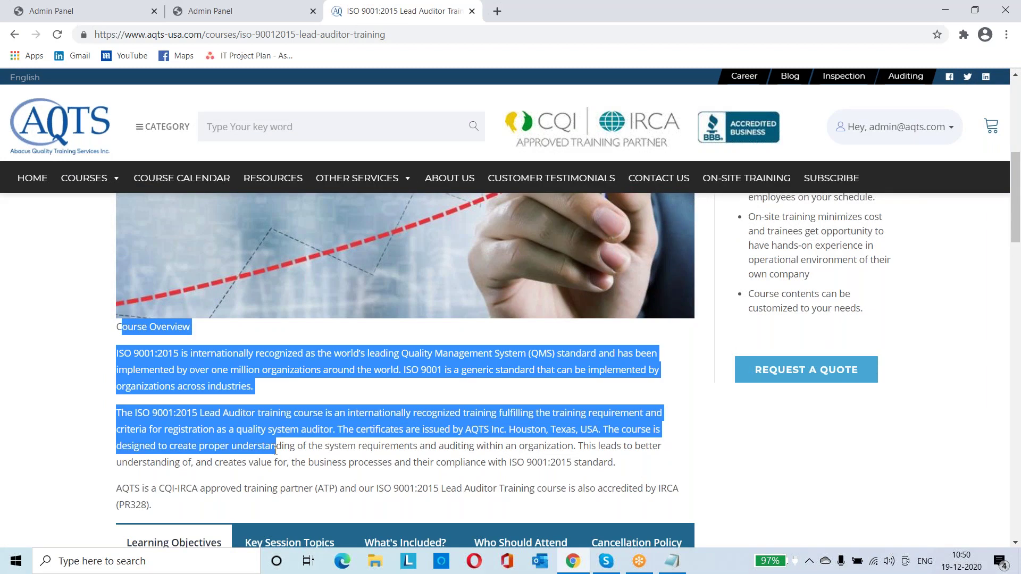
Type 'bdfbsdfb' as the first Course Description line and start a new paragraph
left_click(101, 11)
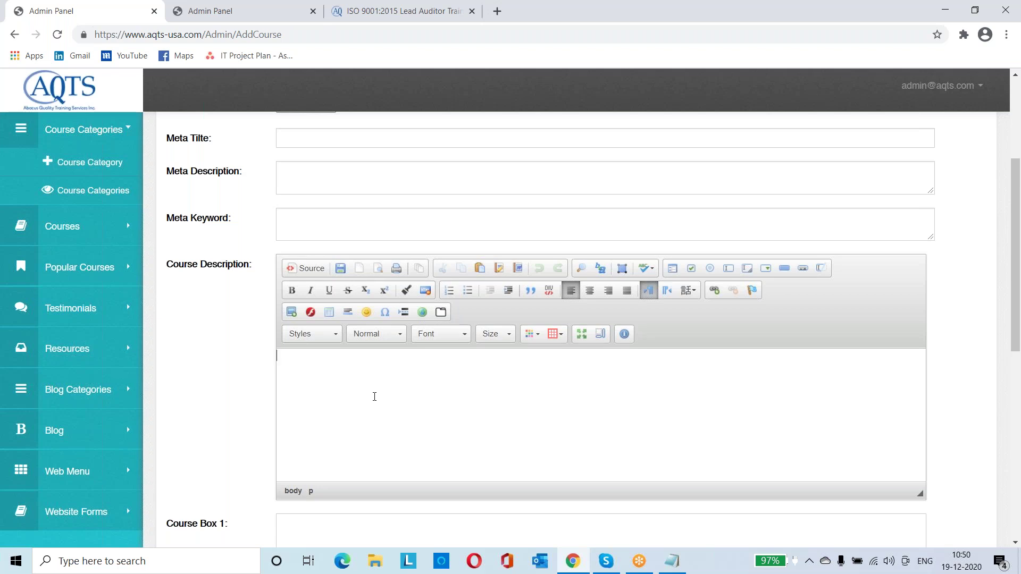
type("bdfbsdfb")
key("Return")
Add a second line 'sdbsdfb' and format the first line as Heading 2
type("sdbsdfb")
left_click_drag(330, 356, 274, 355)
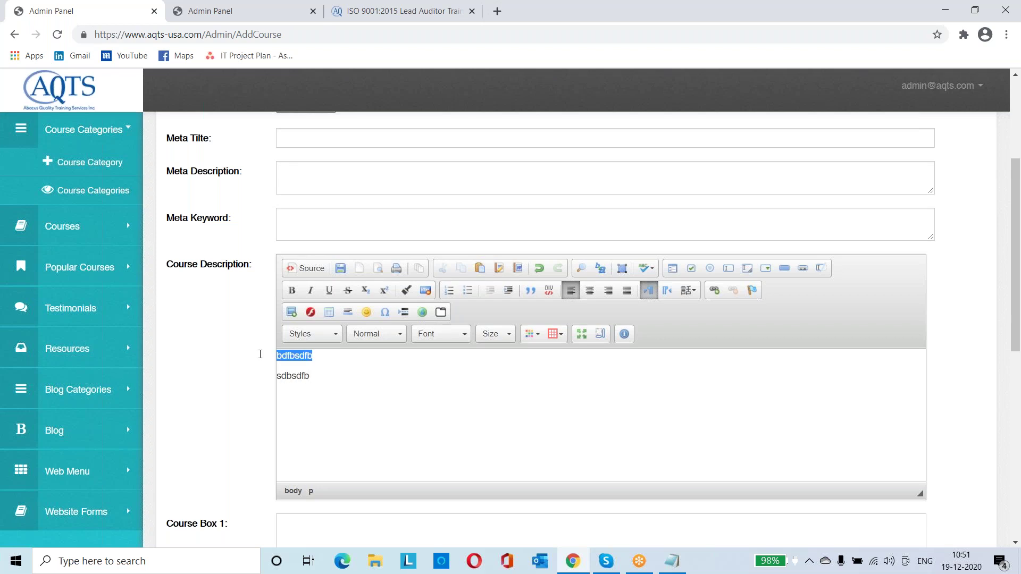
left_click(374, 334)
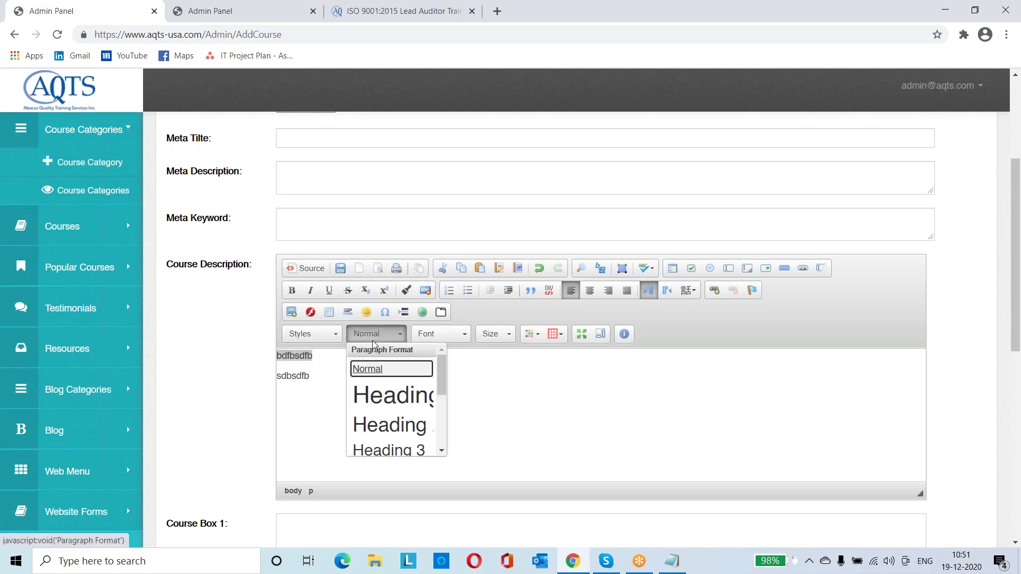
left_click(385, 431)
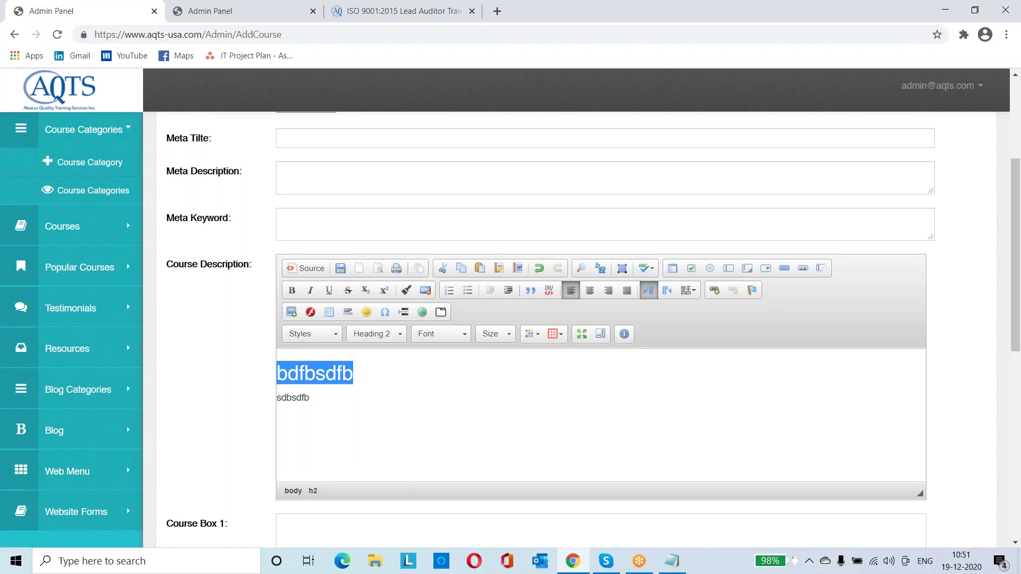
Delete both placeholder lines so the Course Description editor is empty
left_click(386, 380)
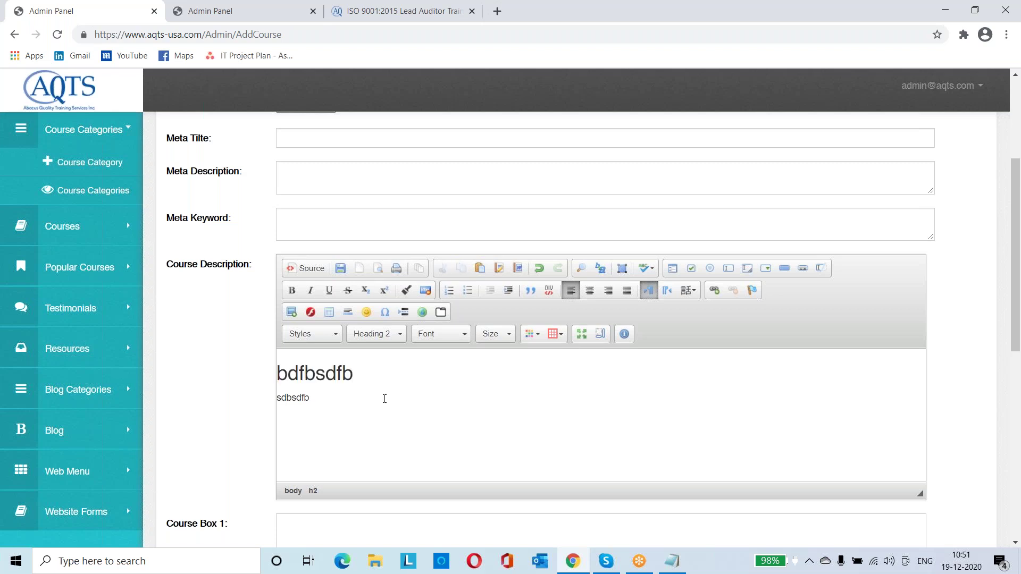
triple_click(382, 402)
key("BackSpace")
key("BackSpace")
key("ctrl+a")
key("BackSpace")
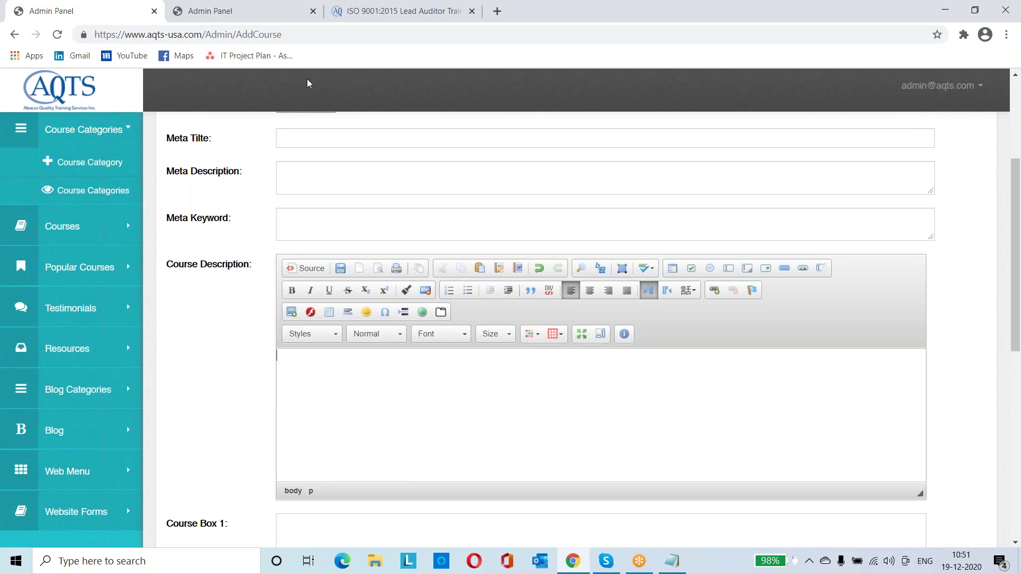
Check the ISO 9001 course page, then scroll the Add Course form to the Course Box 1 field
key("ctrl+Tab")
key("ctrl+Tab")
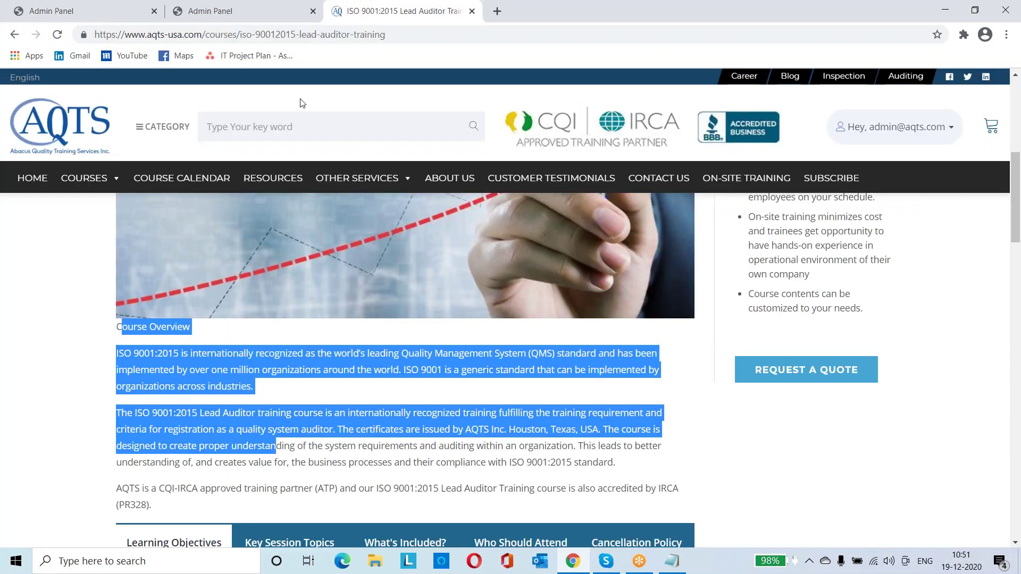
left_click(242, 327)
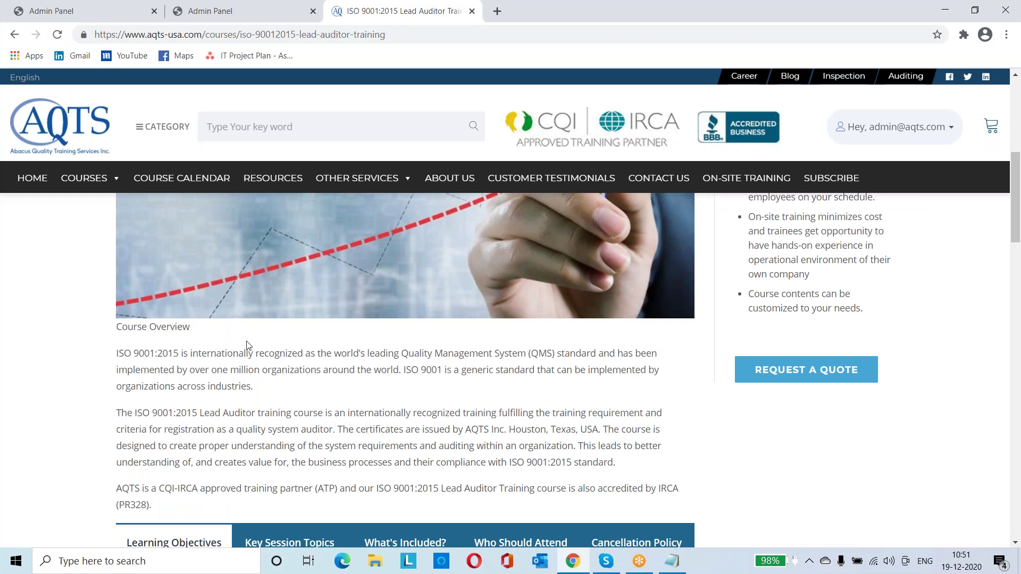
scroll(246, 346, "down", 2)
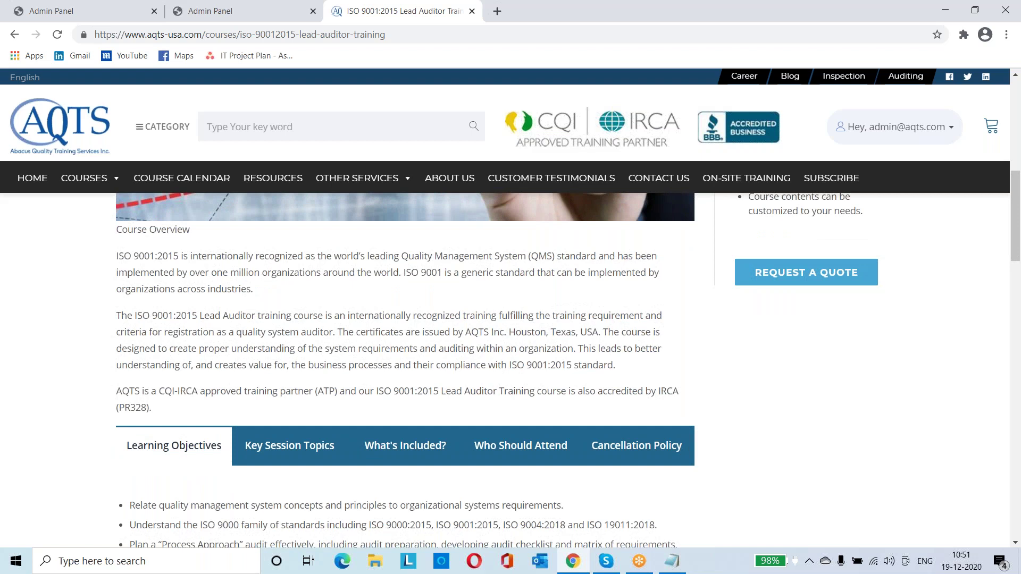
left_click(104, 18)
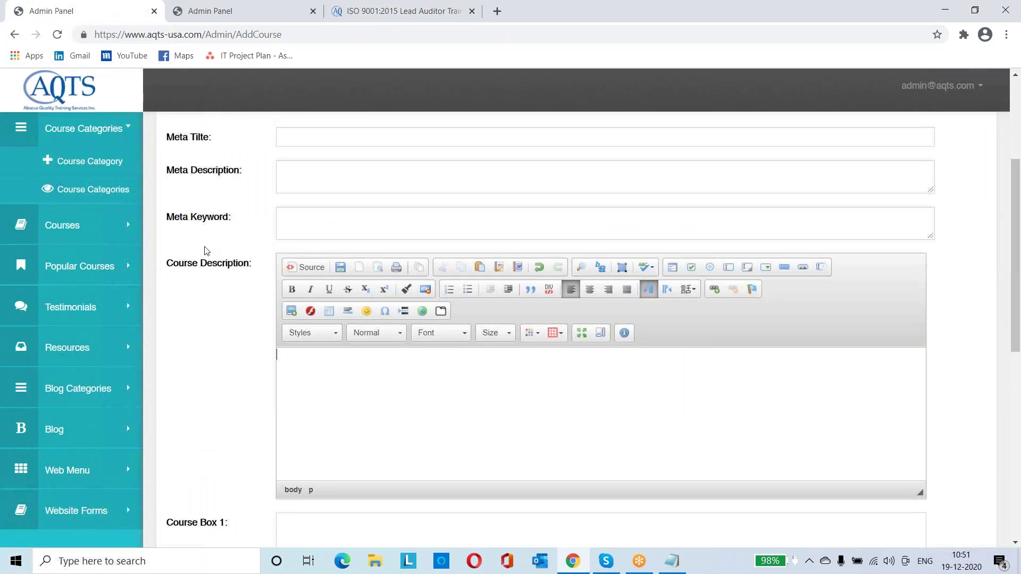
scroll(207, 251, "down", 1)
scroll(204, 251, "down", 3)
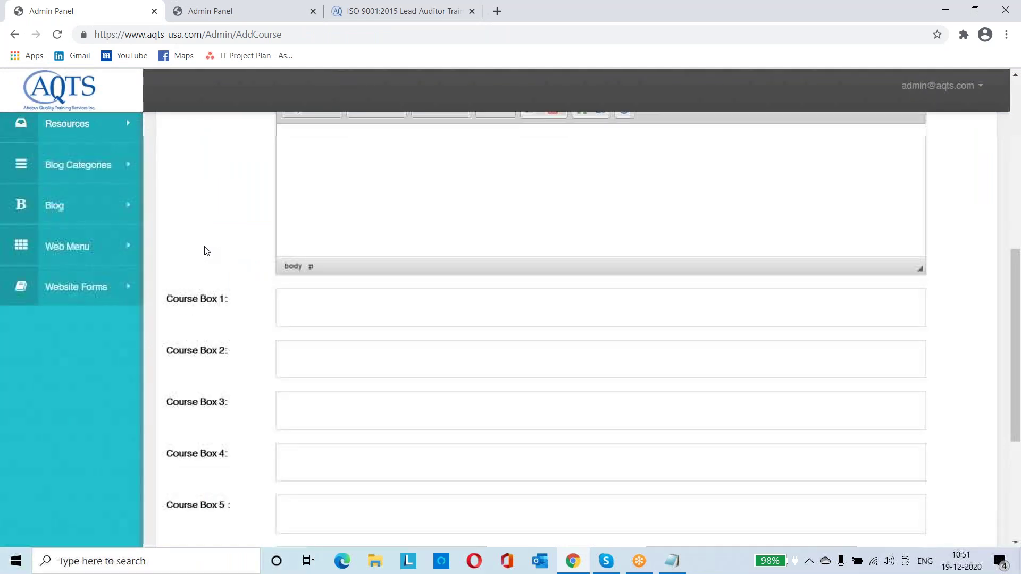
left_click(294, 297)
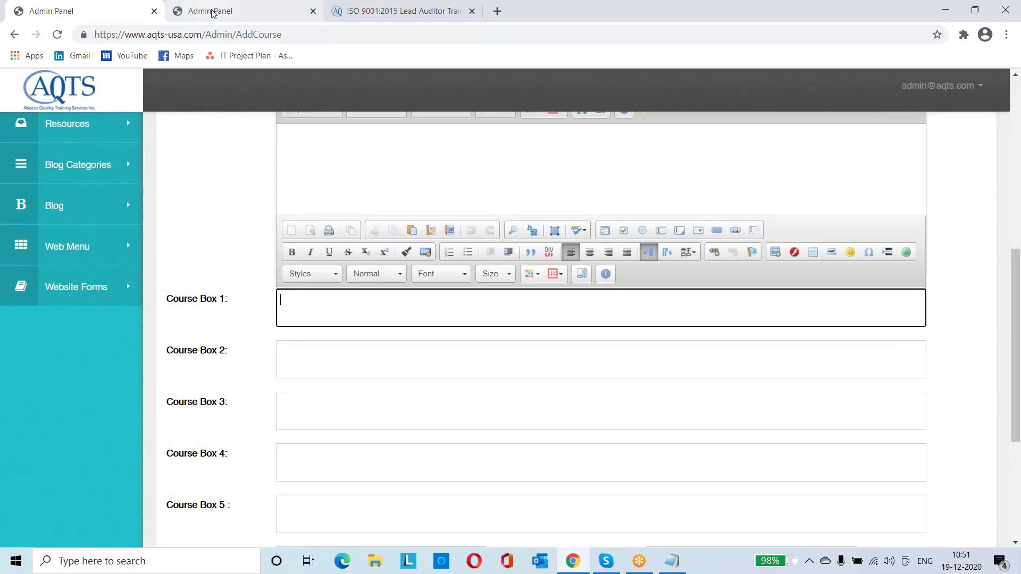
Scroll the ISO 9001:2015 course page to its 5 Days (40 hours) duration and On-site Training panel
left_click(211, 12)
key("ctrl+Tab")
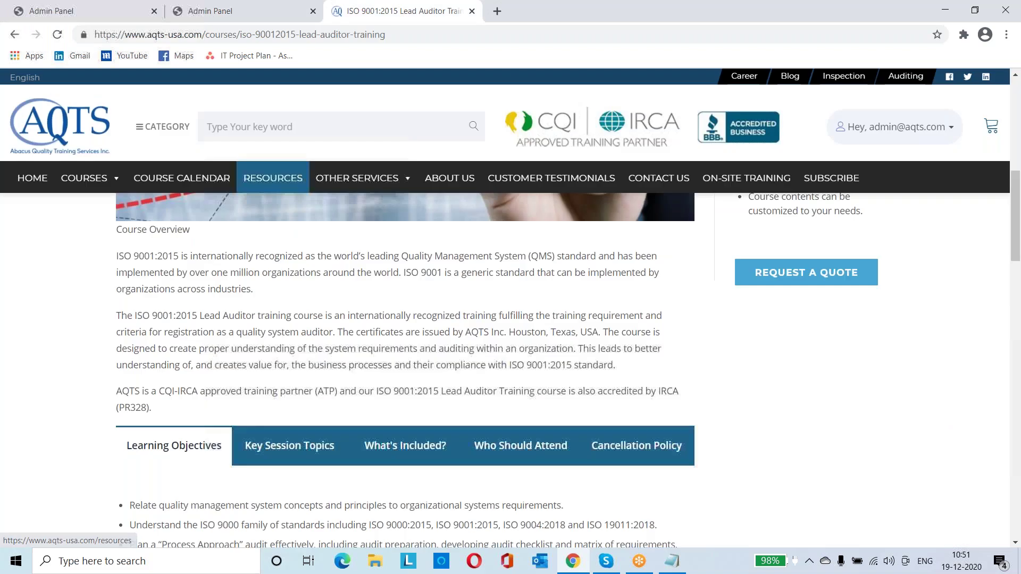
scroll(272, 260, "down", 2)
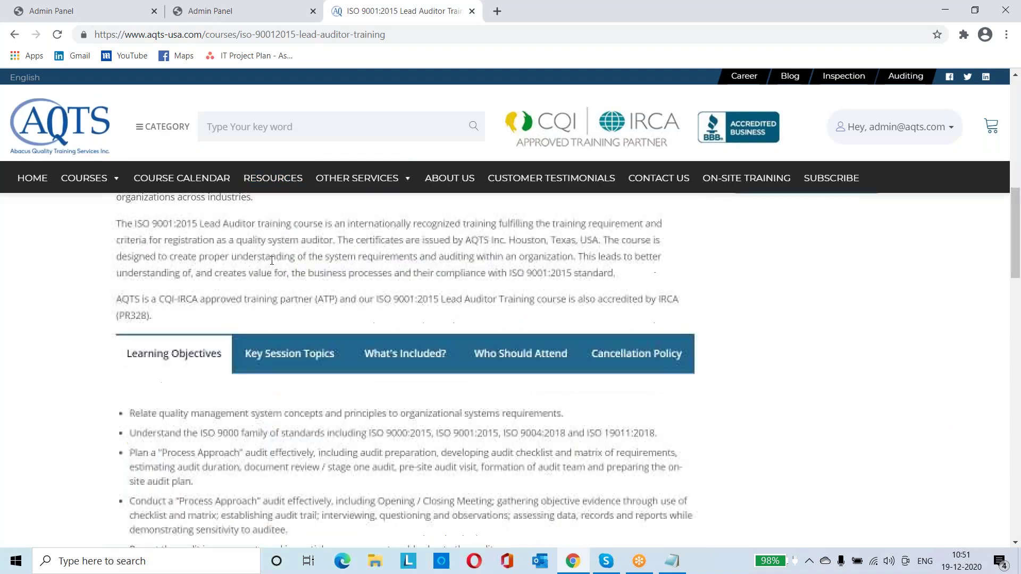
scroll(271, 260, "down", 5)
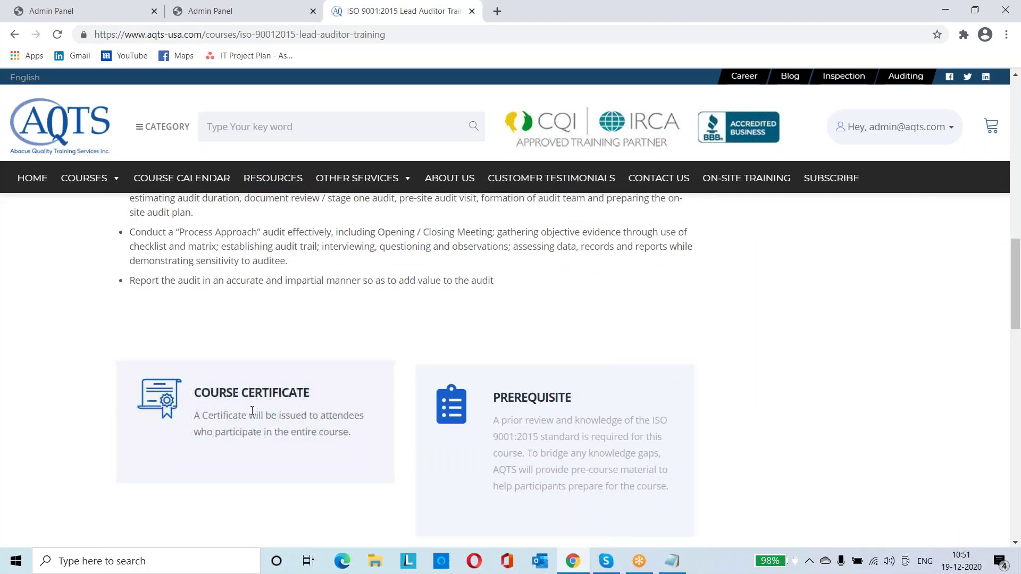
scroll(252, 410, "down", 1)
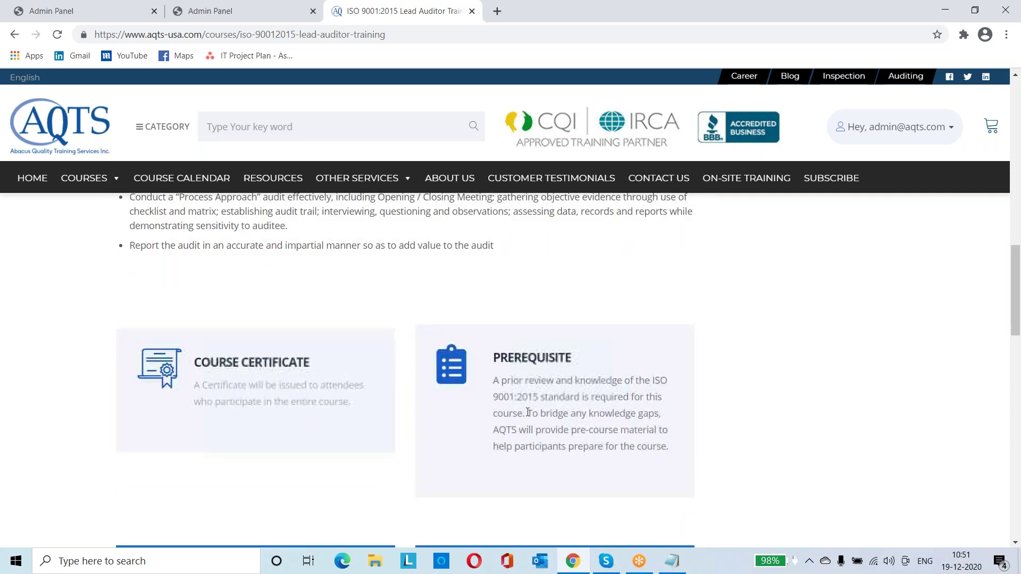
scroll(527, 411, "down", 2)
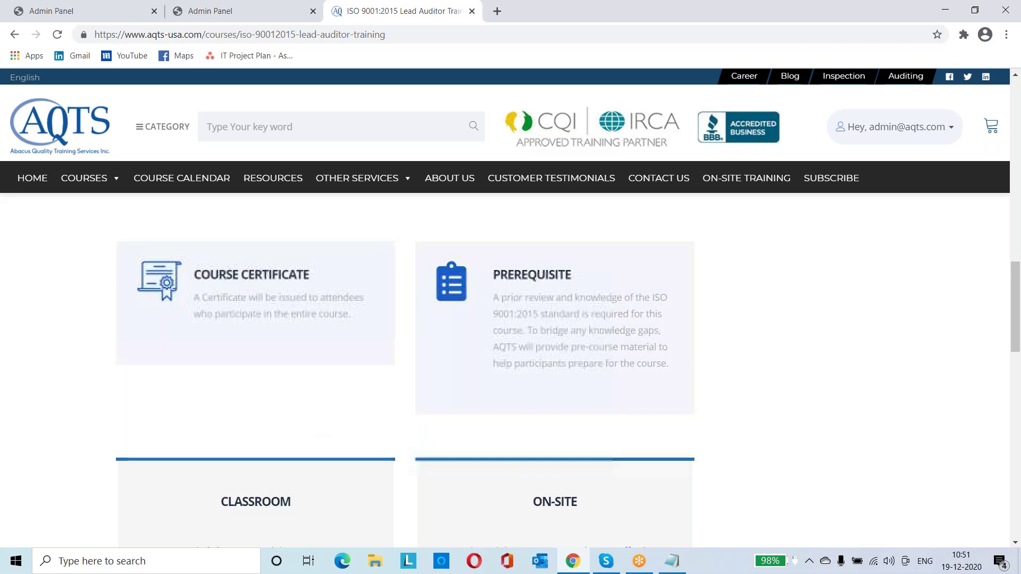
left_click(115, 12)
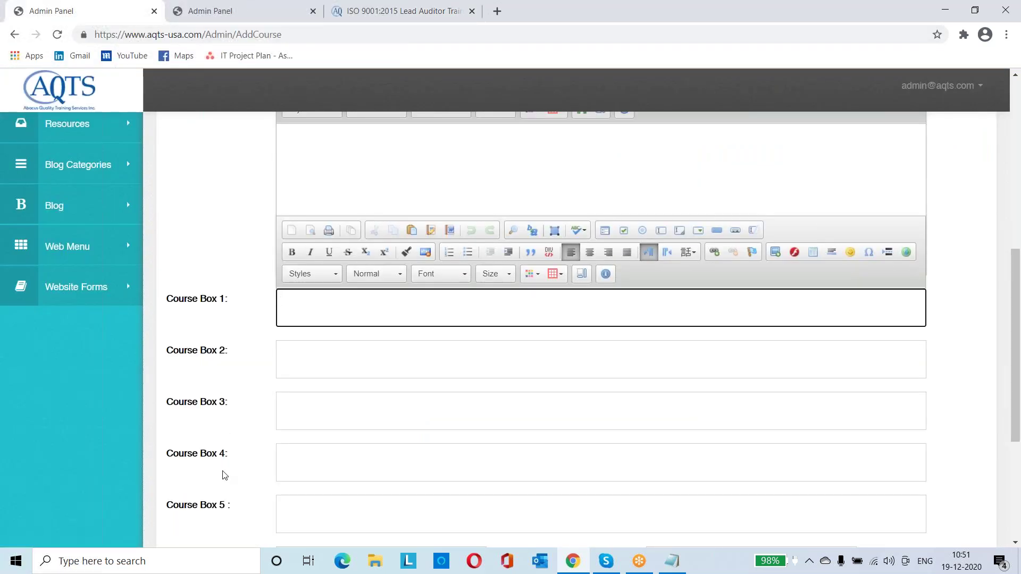
scroll(224, 474, "down", 1)
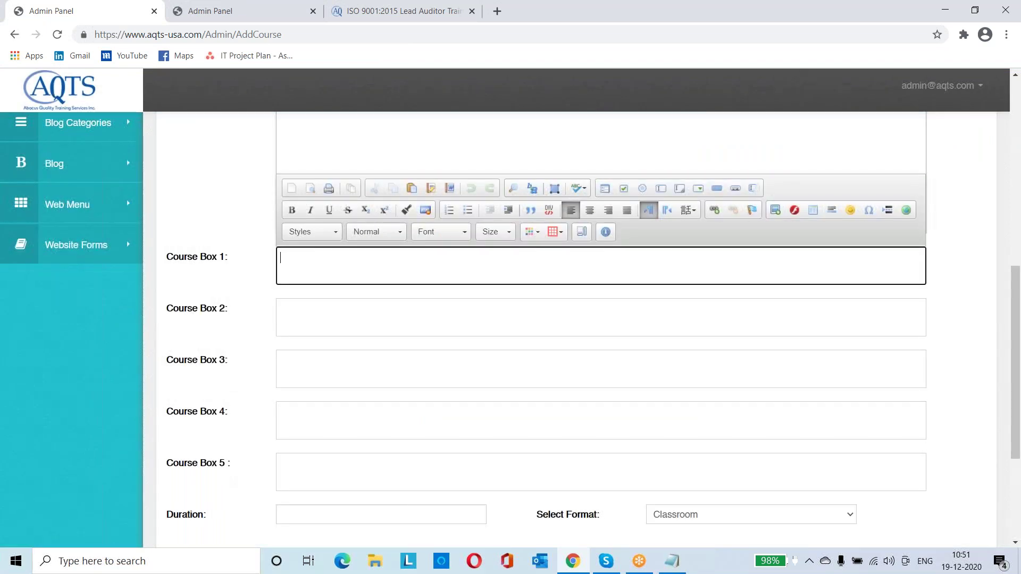
key("ctrl+3")
scroll(771, 342, "up", 2)
scroll(771, 342, "up", 10)
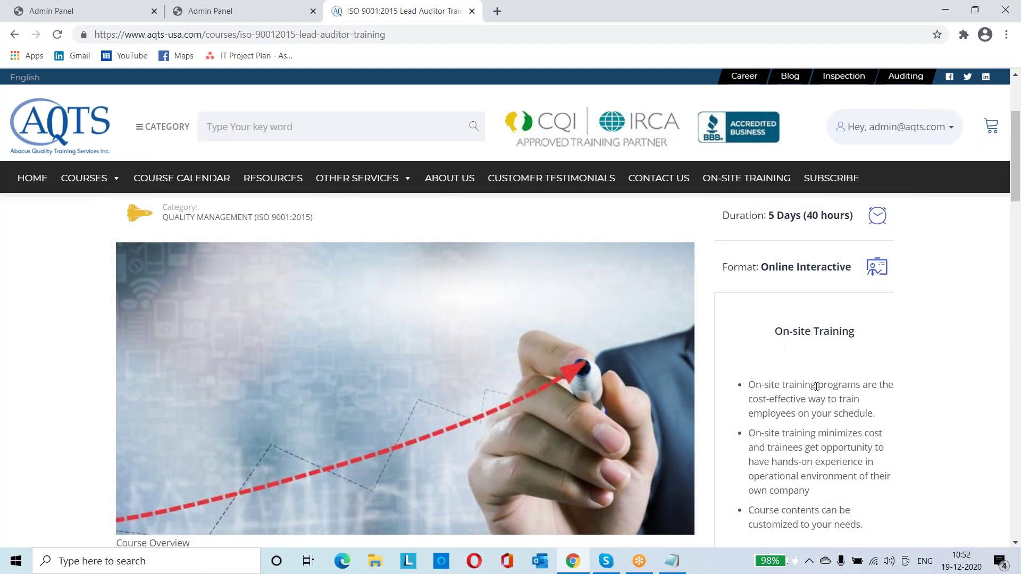
Select the On-site Training heading and bullets on the course page, then return to the Course Box fields
key("ctrl+1")
key("ctrl+3")
key("ctrl+1")
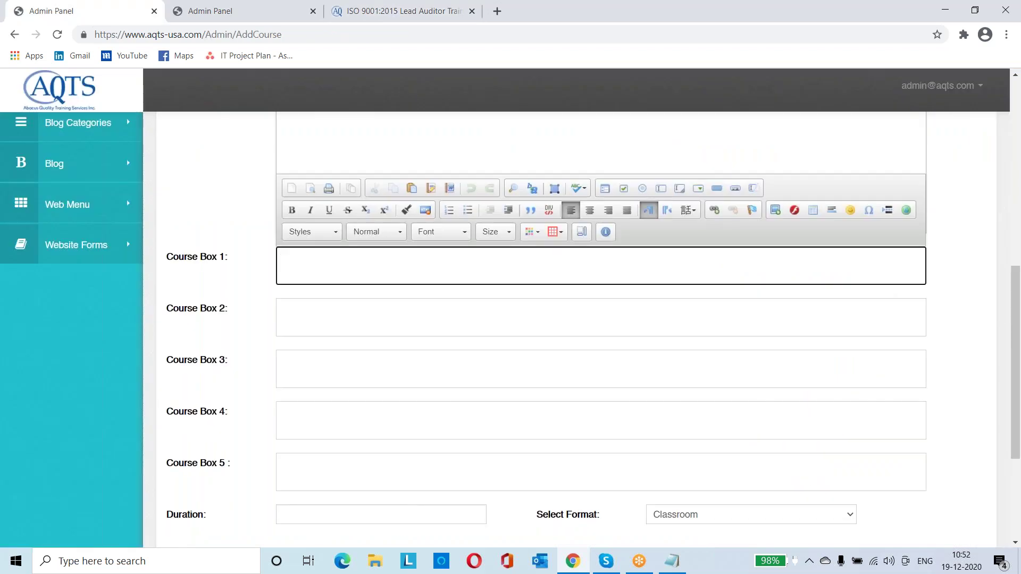
scroll(585, 319, "down", 1)
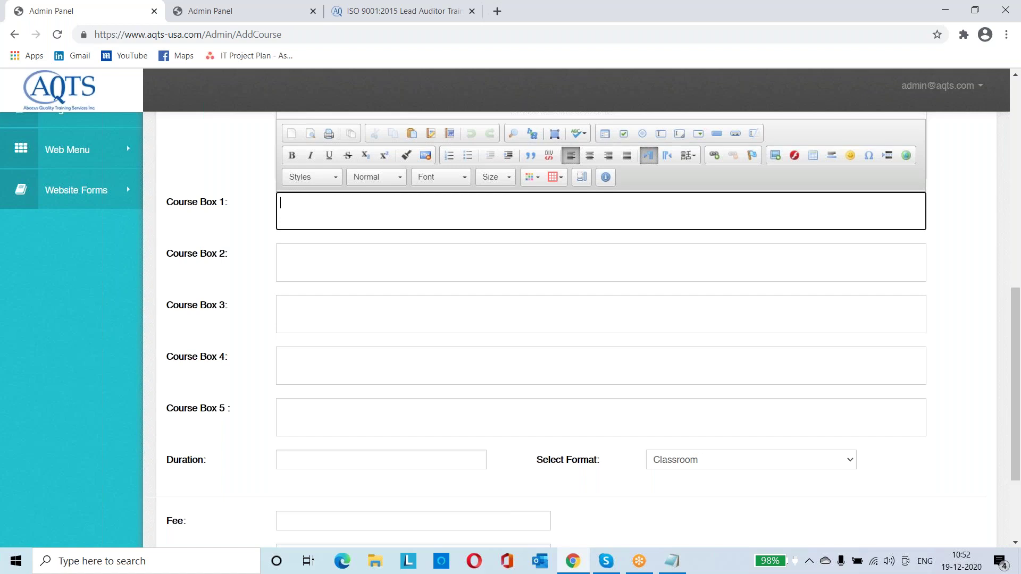
key("ctrl+3")
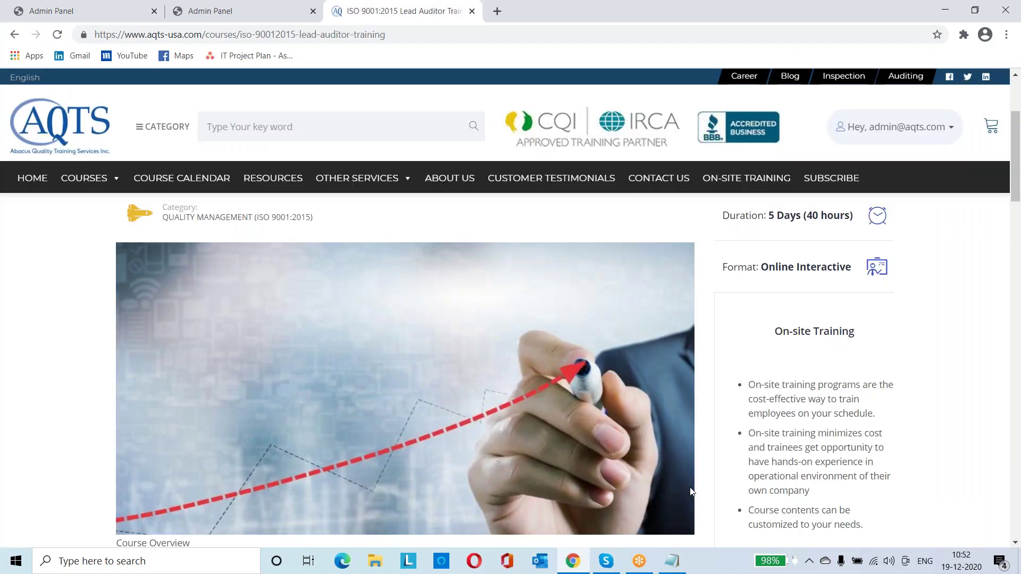
scroll(696, 494, "down", 2)
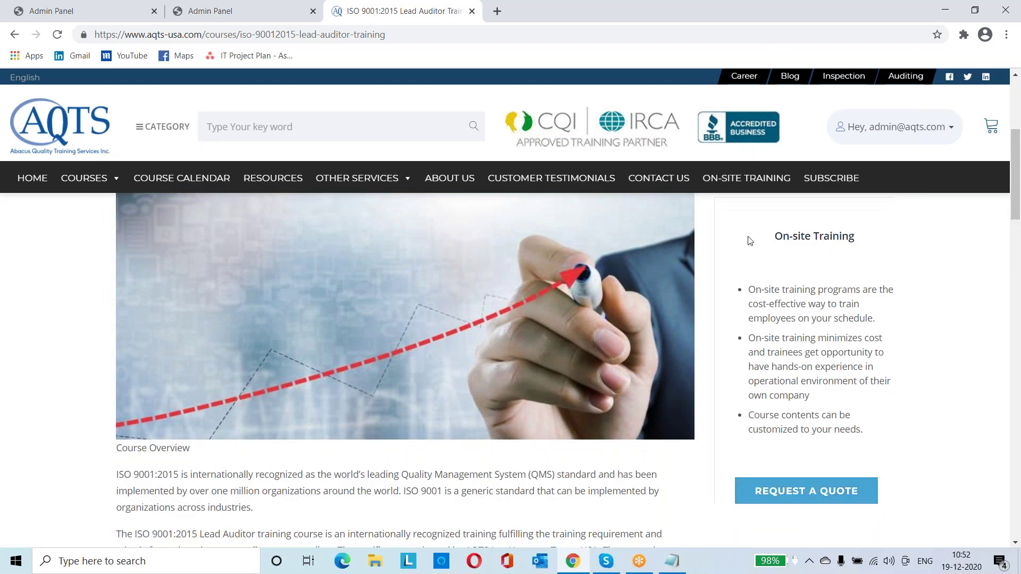
left_click_drag(863, 429, 761, 237)
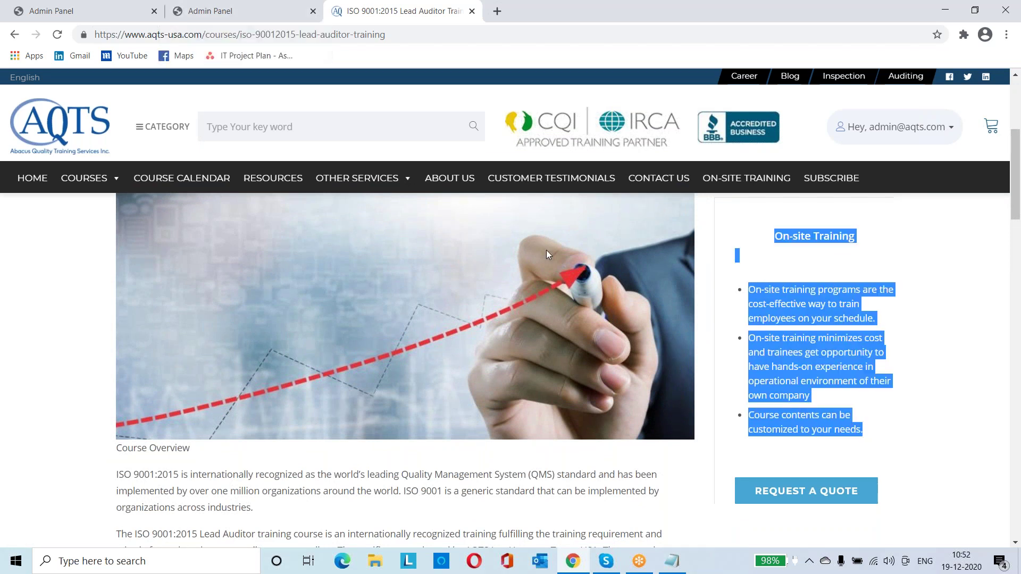
left_click(119, 19)
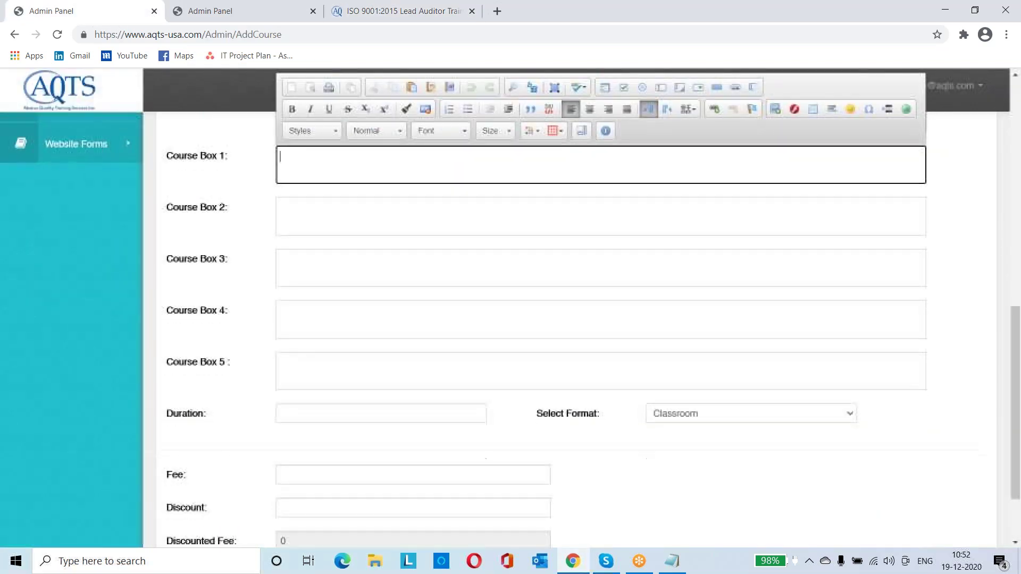
Keep Classroom as the new course's format
scroll(265, 404, "down", 1)
left_click(296, 389)
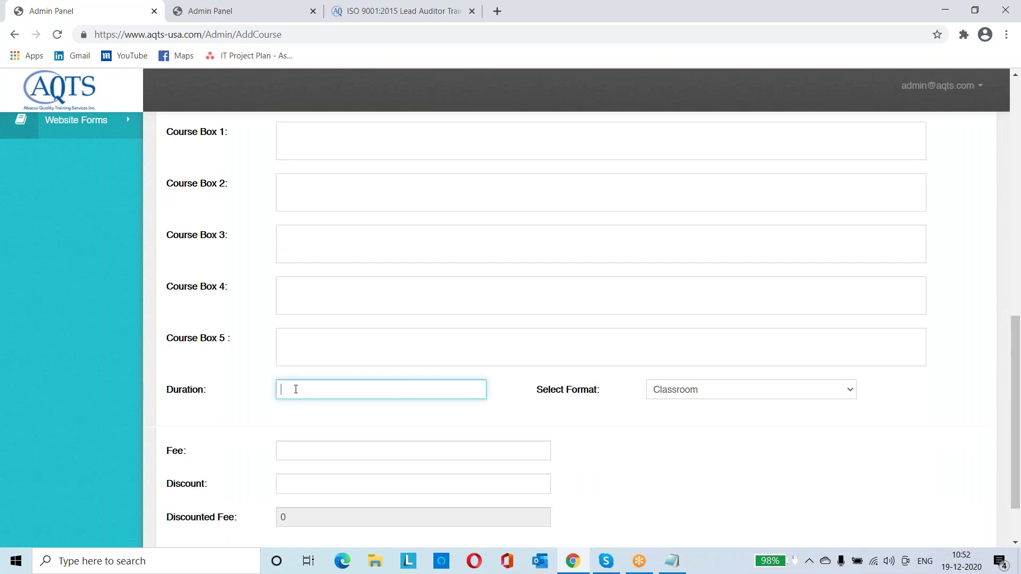
left_click(678, 396)
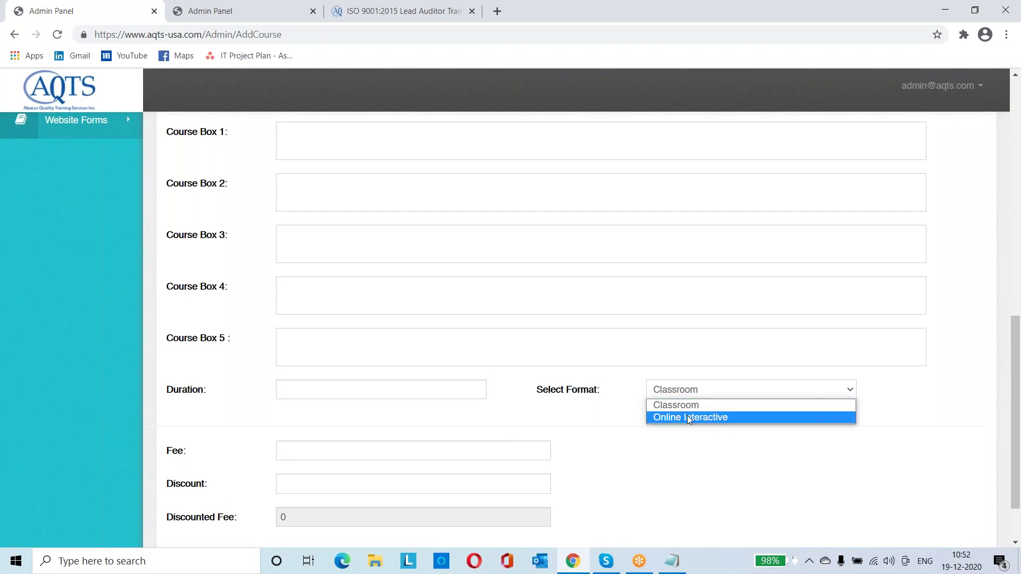
left_click(406, 446)
Enter Fee 500 and Discount 50 so the discounted fee reads 450, then view the public page
scroll(407, 445, "down", 2)
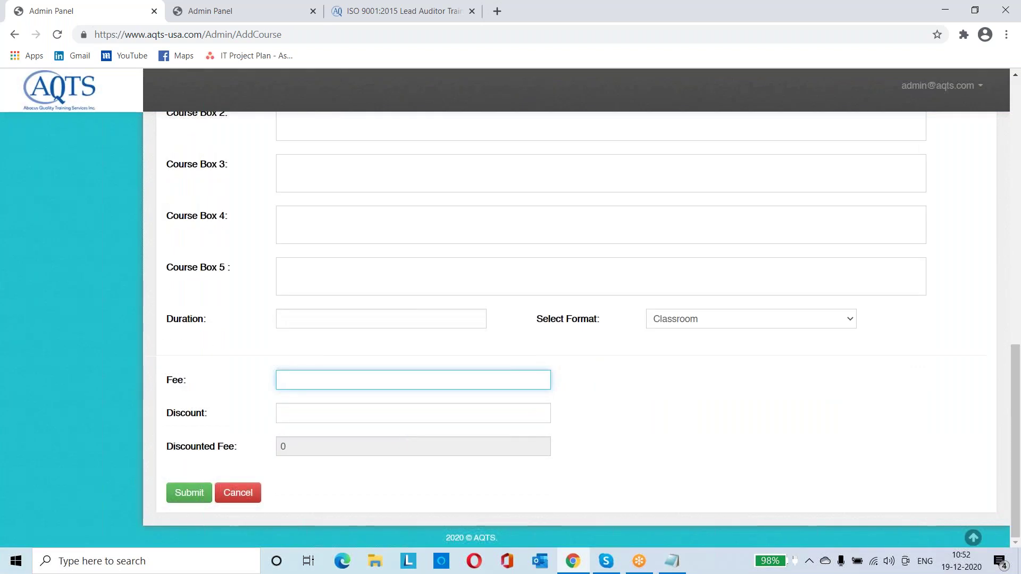
type("500")
left_click(351, 413)
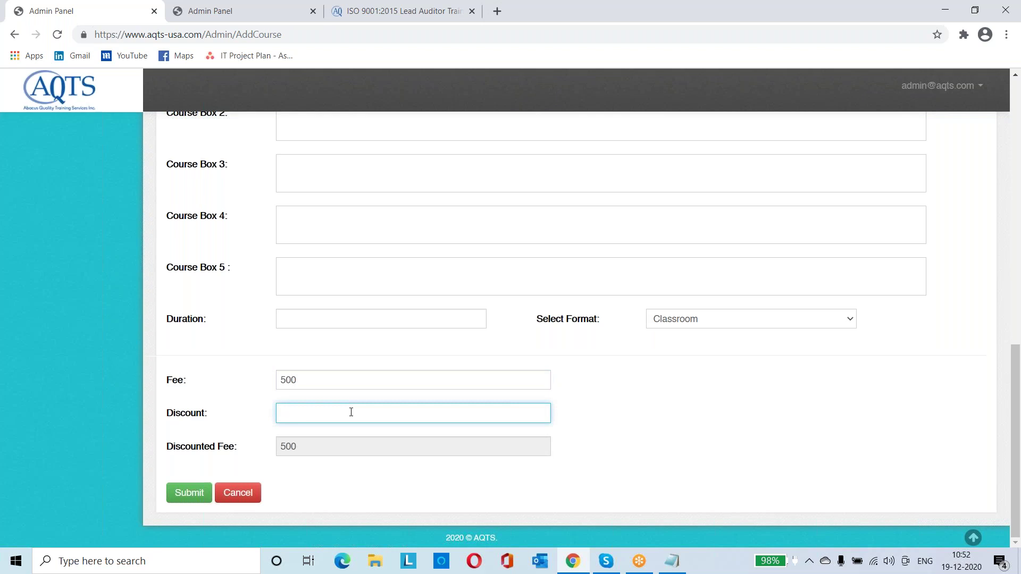
type("50")
left_click(592, 425)
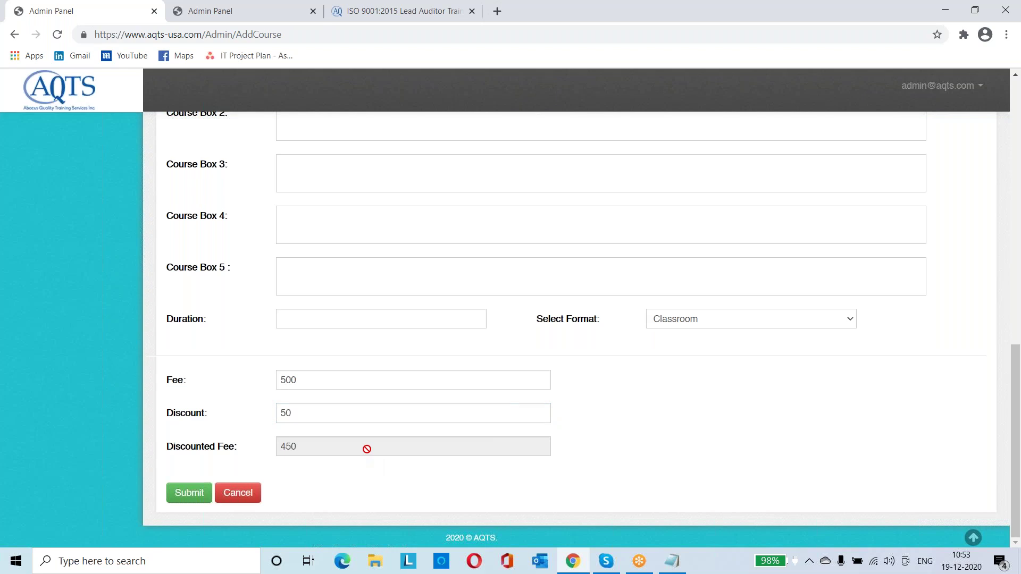
key("ctrl+3")
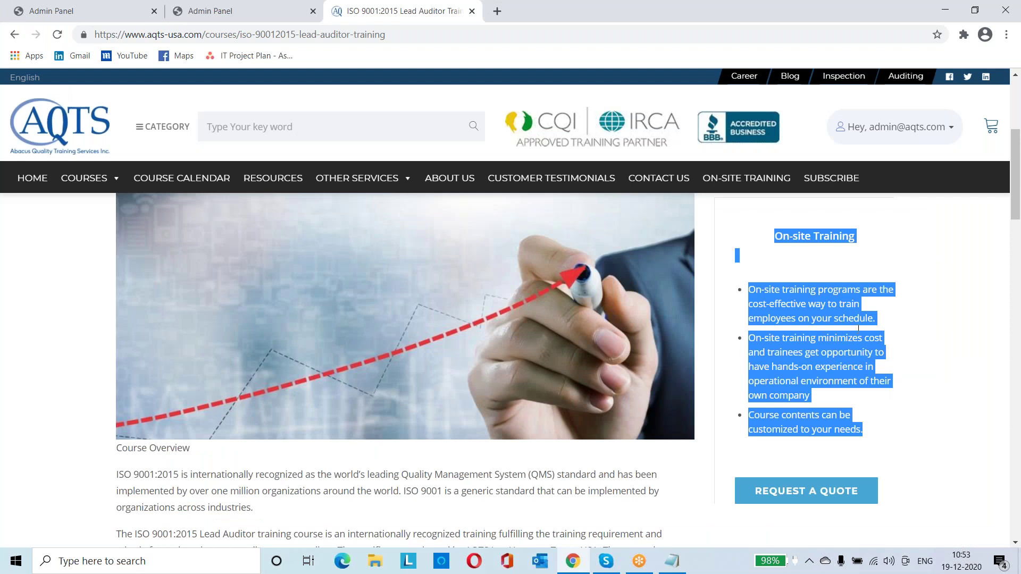
Review the public page's Course Fee box, then return to the Add Course form
scroll(955, 324, "up", 5)
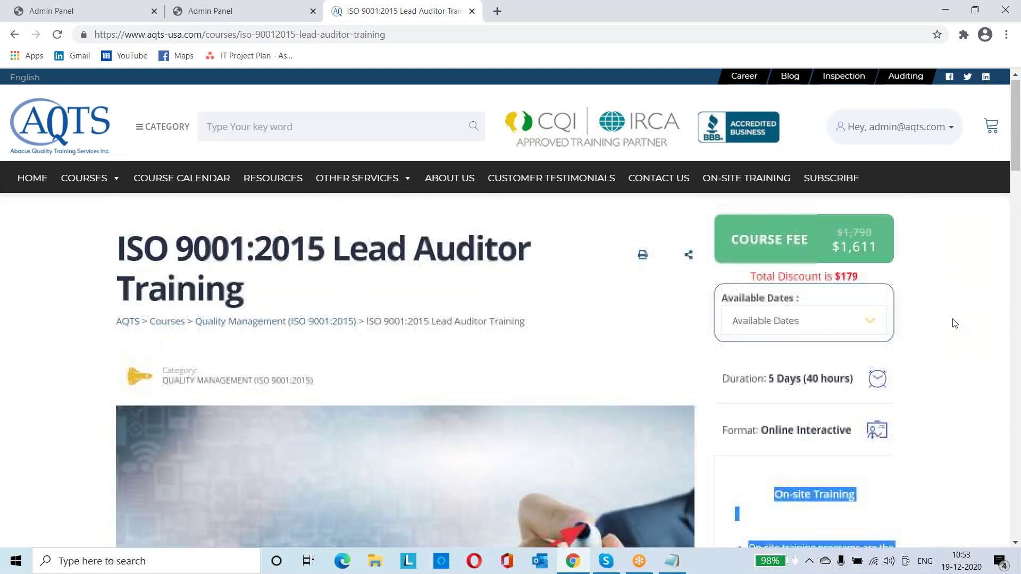
left_click(930, 241)
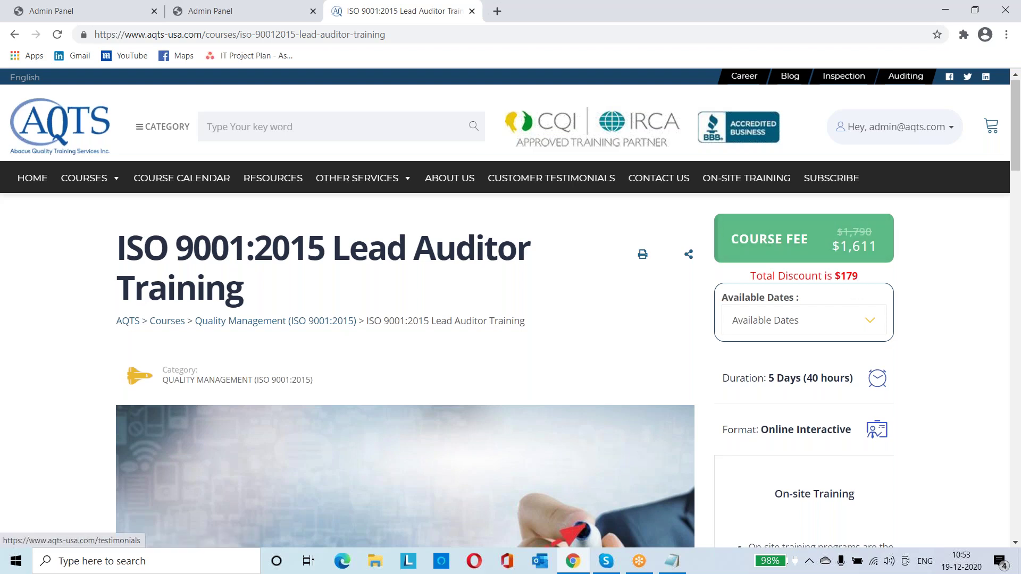
left_click(102, 11)
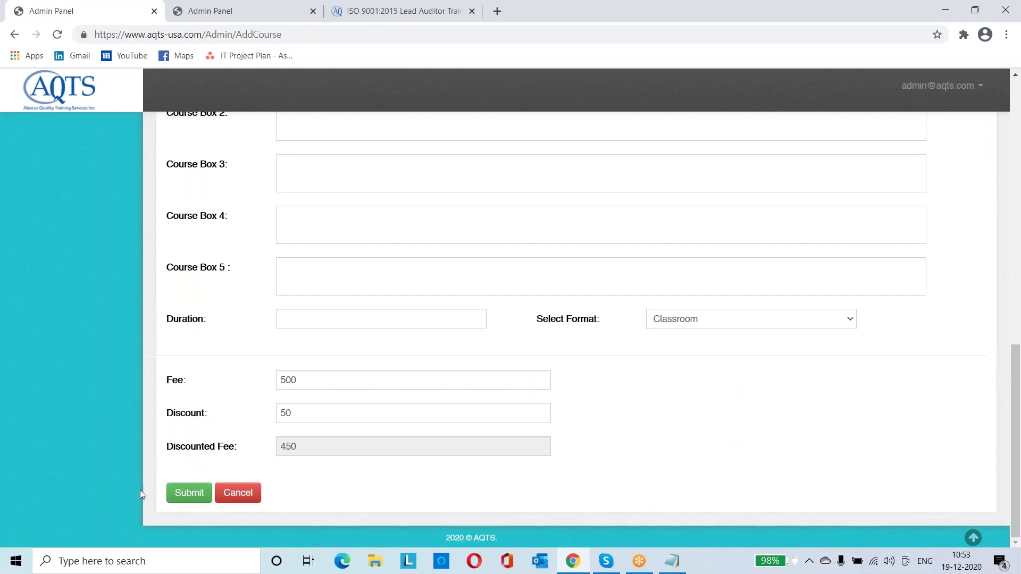
Open Courses > All Courses from the admin sidebar
scroll(77, 257, "up", 7)
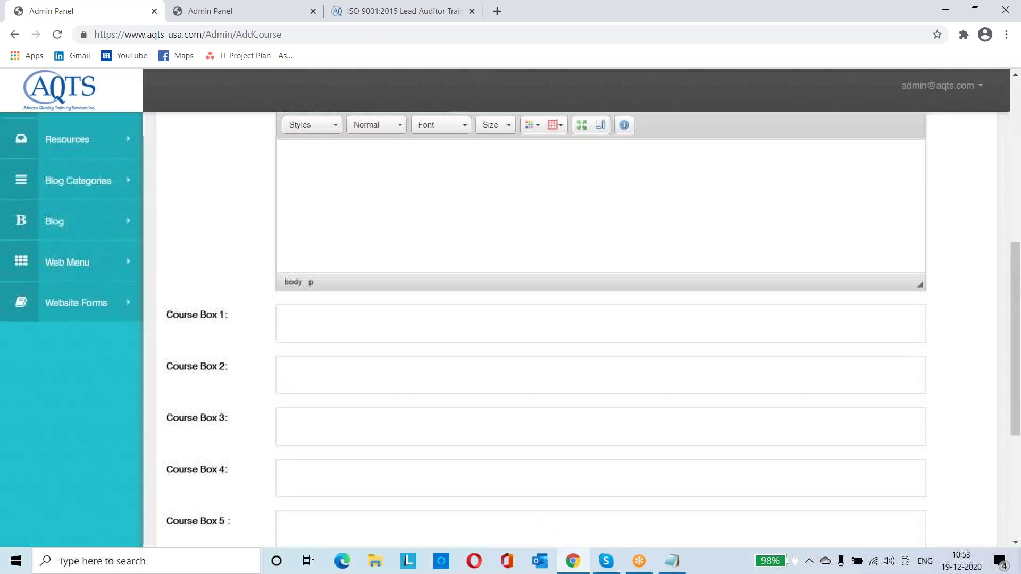
scroll(89, 225, "up", 3)
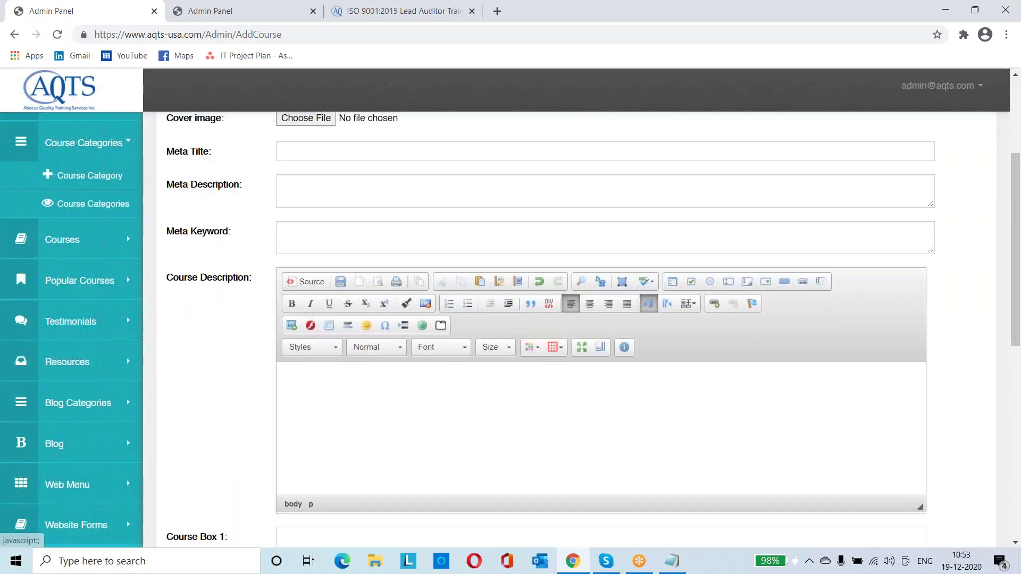
scroll(88, 225, "up", 3)
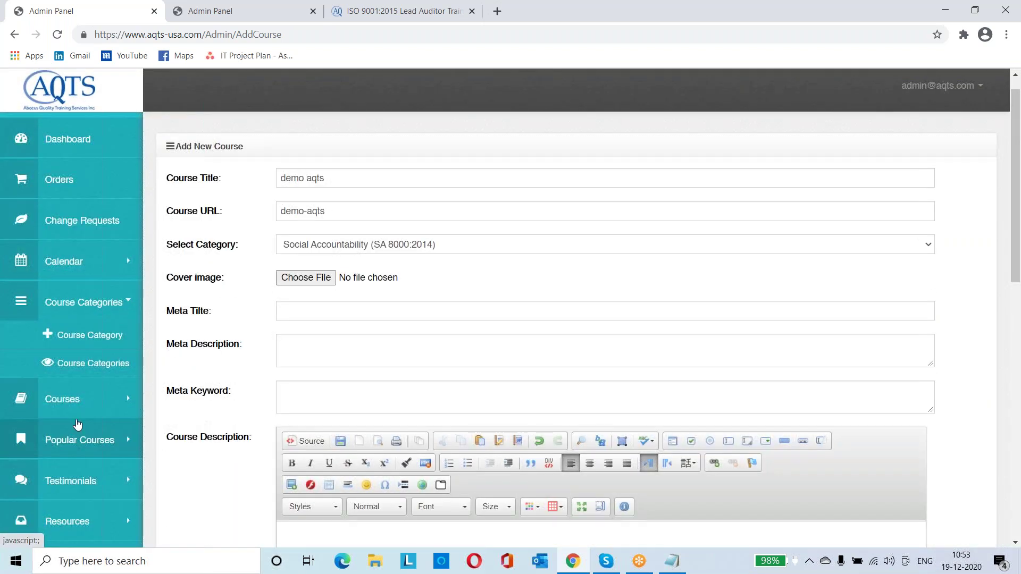
left_click(100, 394)
left_click(73, 412)
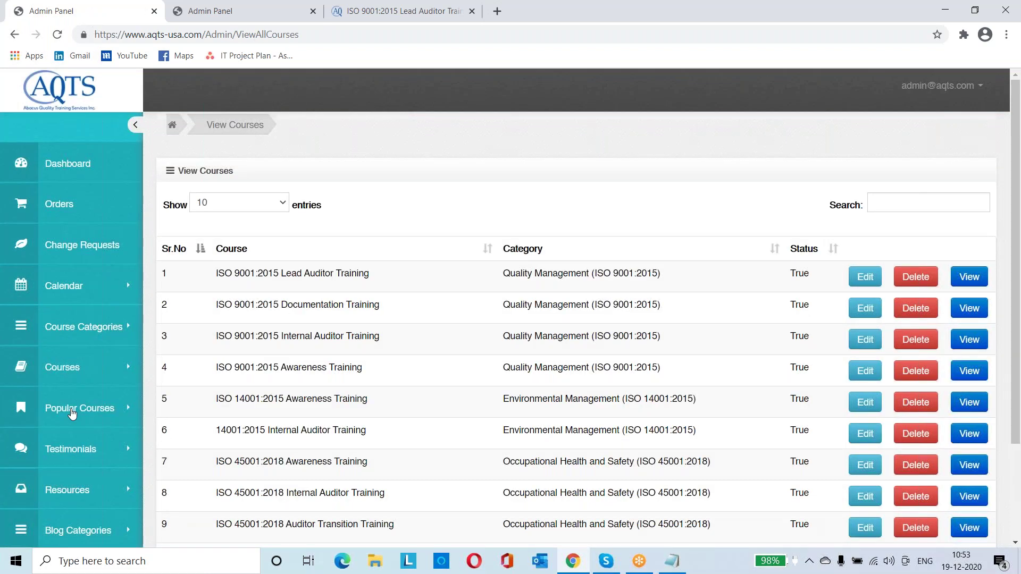
scroll(396, 351, "down", 1)
scroll(397, 351, "down", 2)
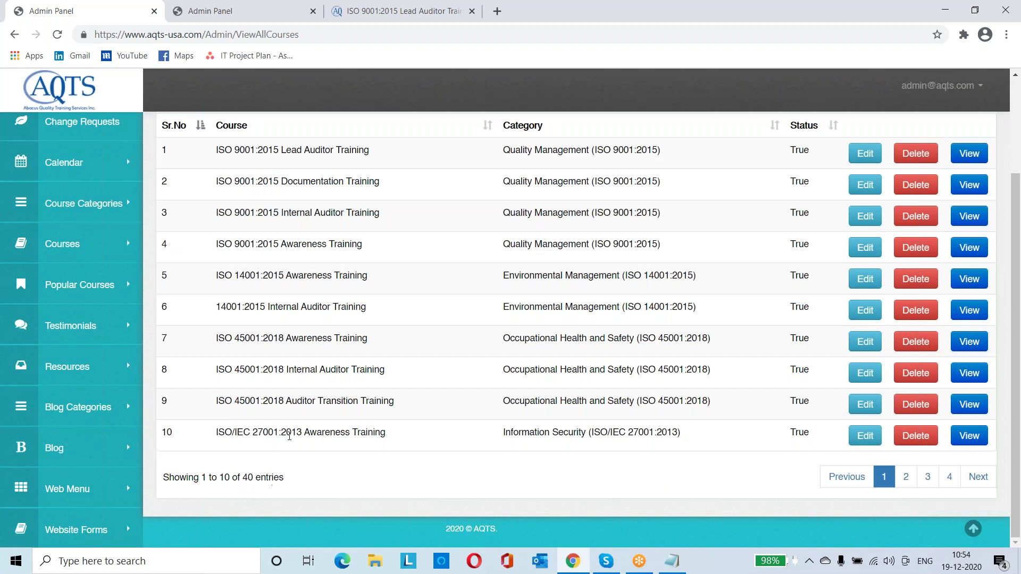
scroll(289, 436, "up", 2)
Show 50 entries per page and scroll through all 40 courses
left_click(278, 174)
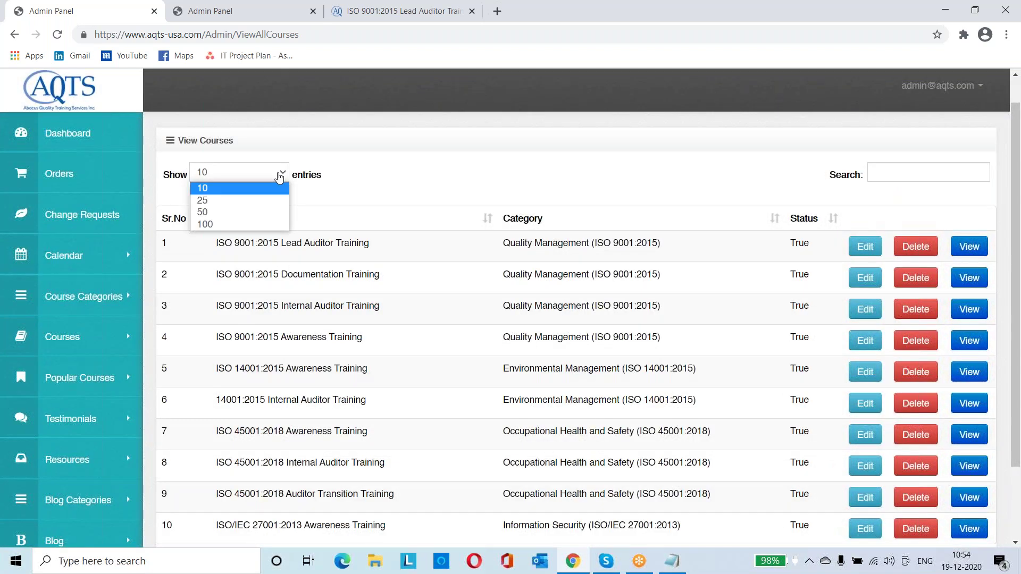
left_click(267, 212)
scroll(267, 216, "down", 12)
scroll(576, 329, "down", 5)
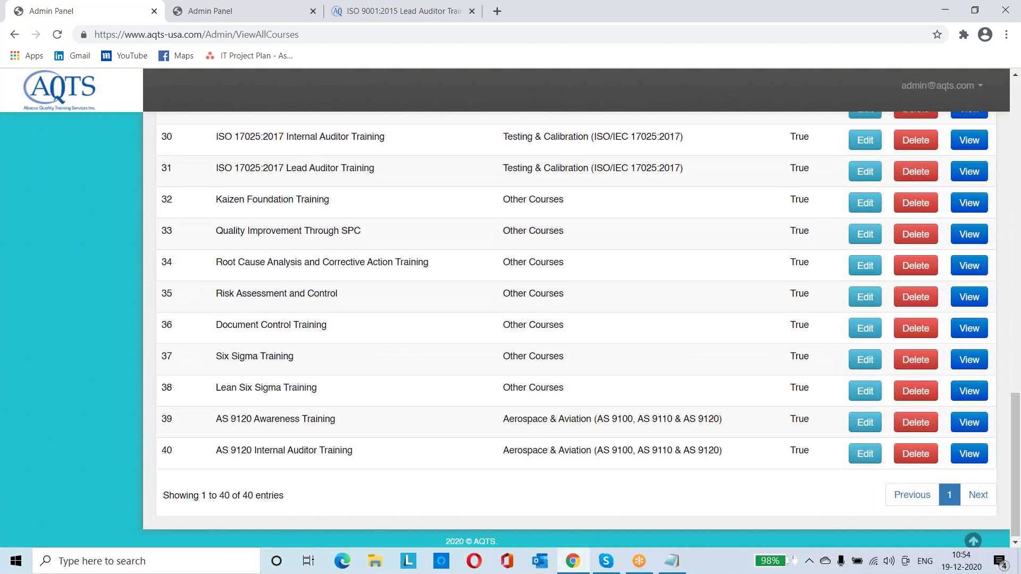
scroll(576, 329, "up", 20)
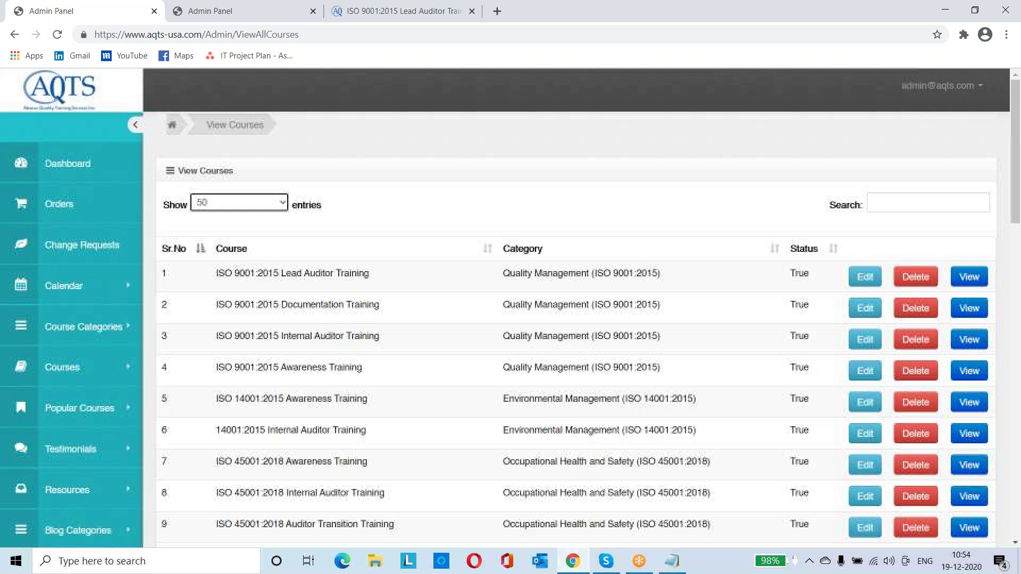
left_click(867, 278)
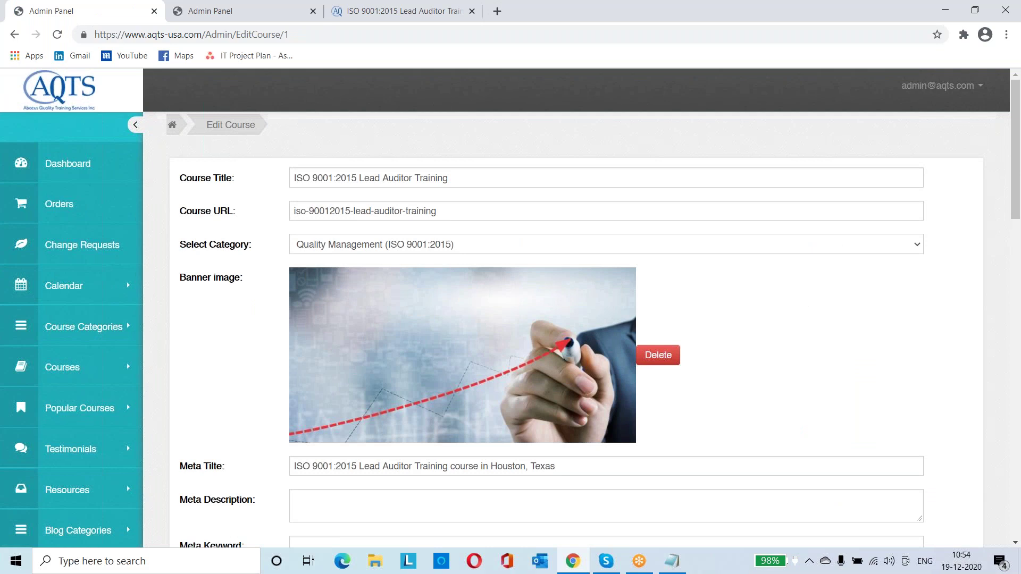
scroll(510, 305, "down", 2)
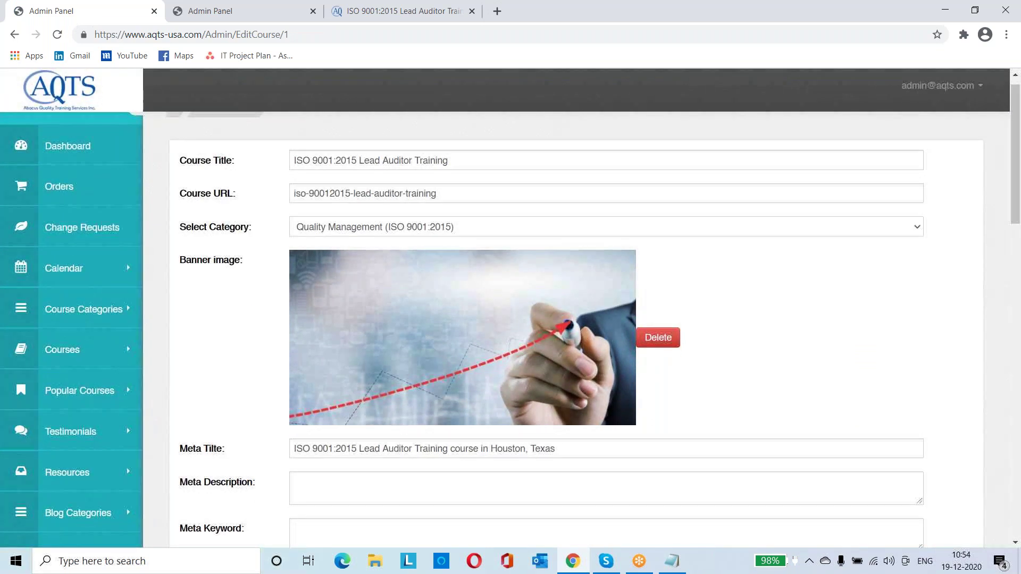
scroll(511, 325, "down", 1)
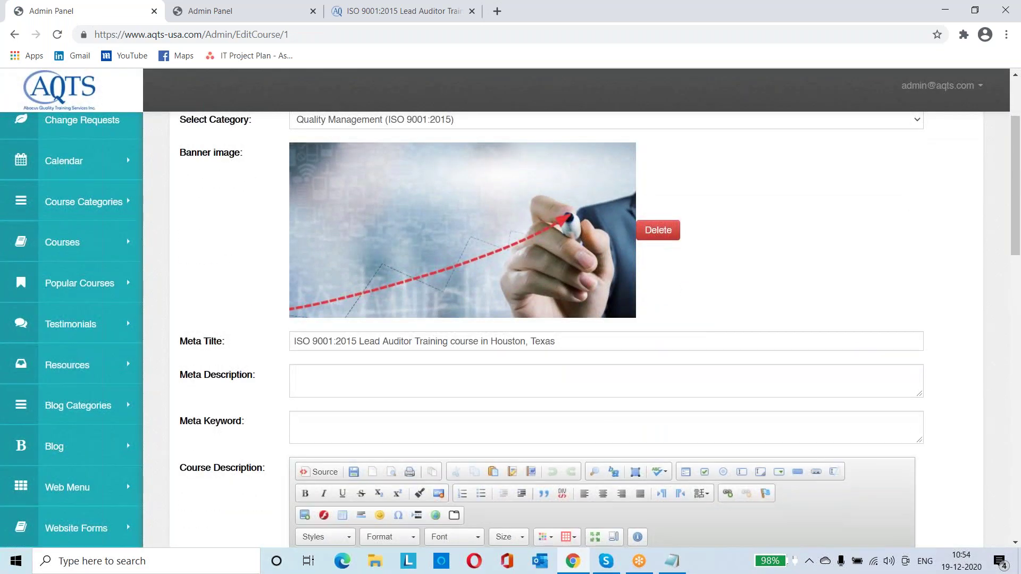
scroll(511, 325, "down", 1)
scroll(510, 330, "down", 5)
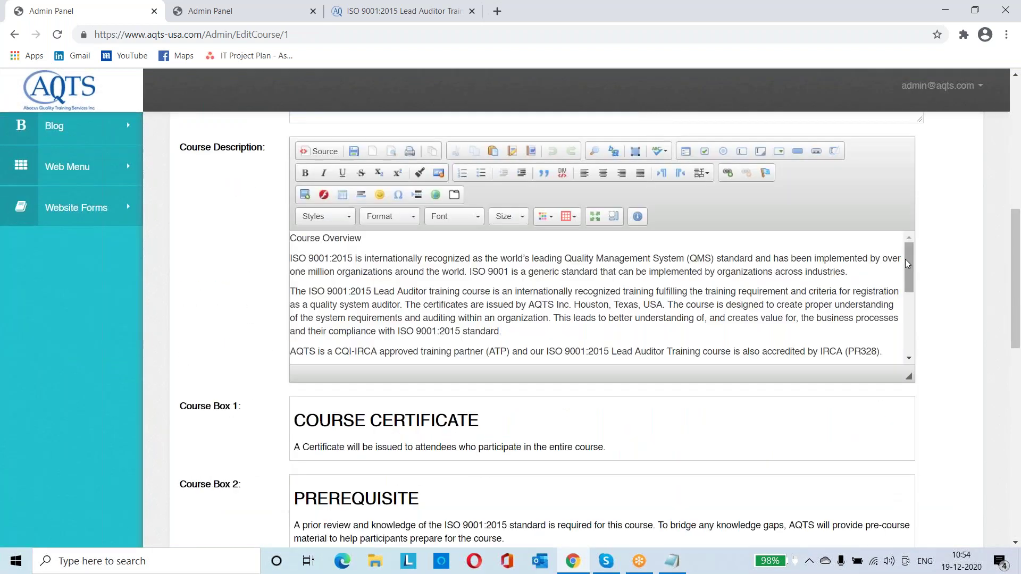
left_click_drag(908, 265, 907, 323)
scroll(907, 323, "down", 7)
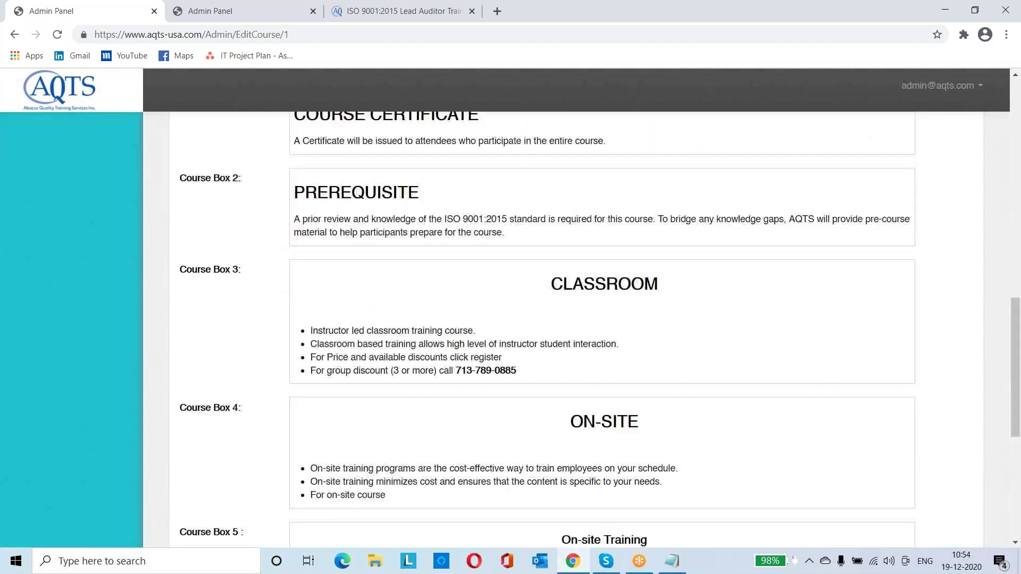
scroll(600, 330, "down", 3)
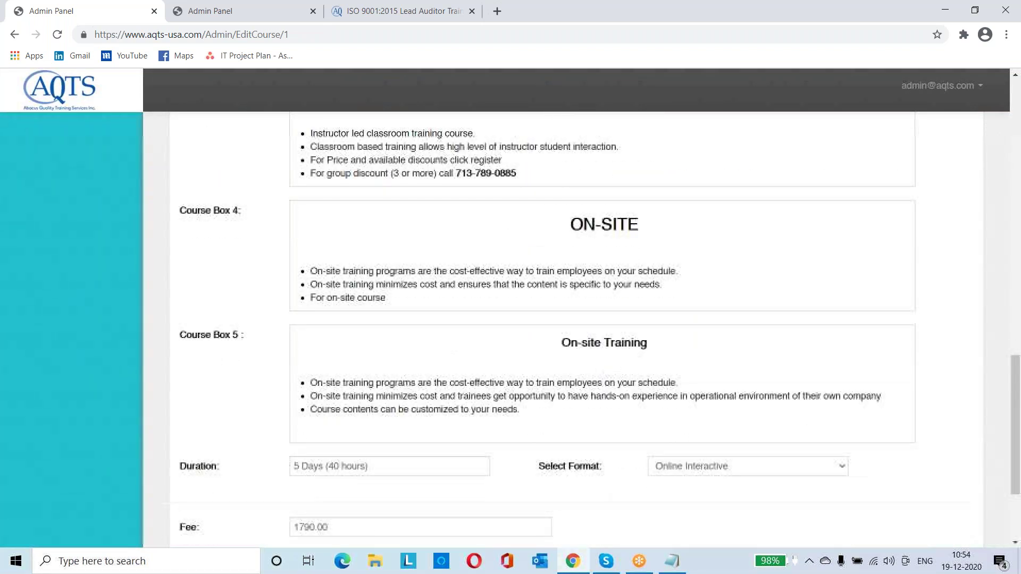
scroll(600, 329, "down", 3)
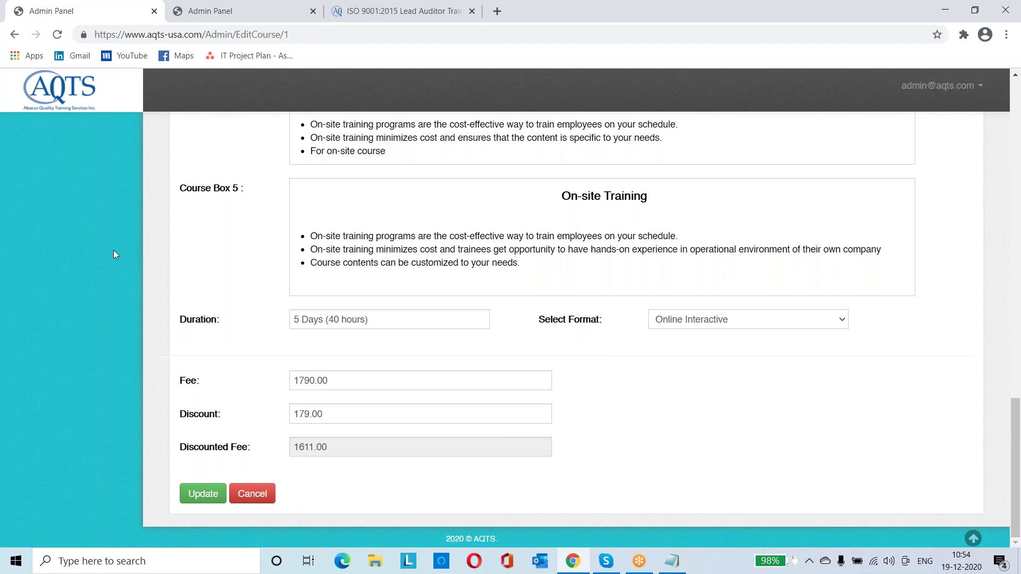
scroll(113, 254, "up", 15)
scroll(113, 249, "up", 5)
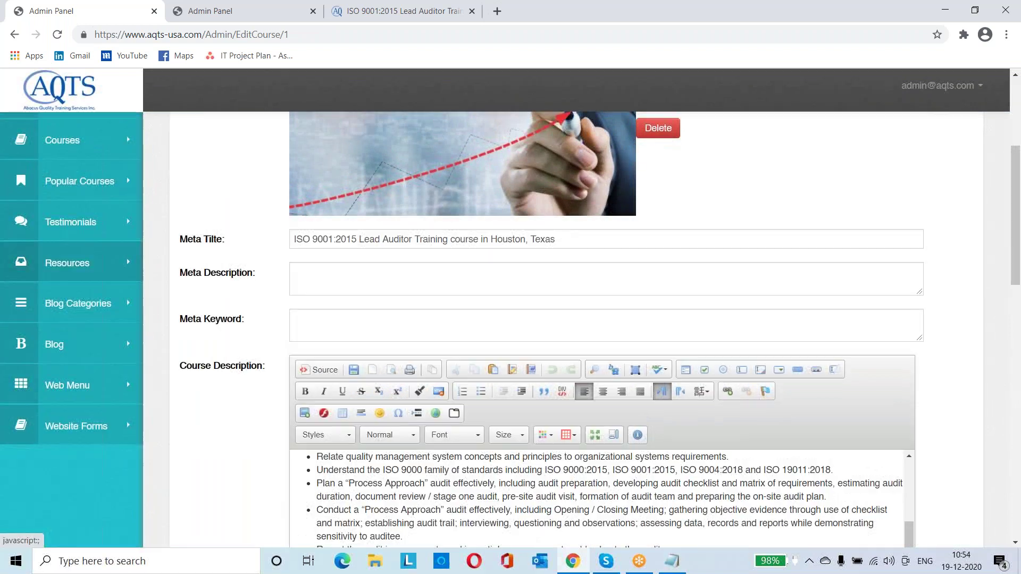
scroll(124, 408, "up", 5)
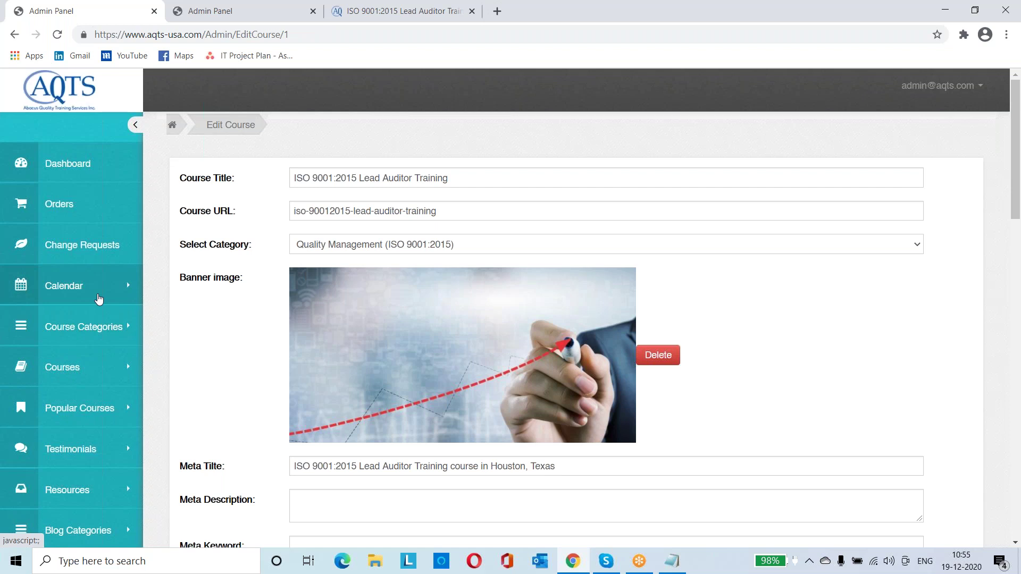
left_click(98, 299)
Add a schedule for Quality Improvement Through SPC, found by searching 'qua' (price 645, fee 580)
left_click(91, 326)
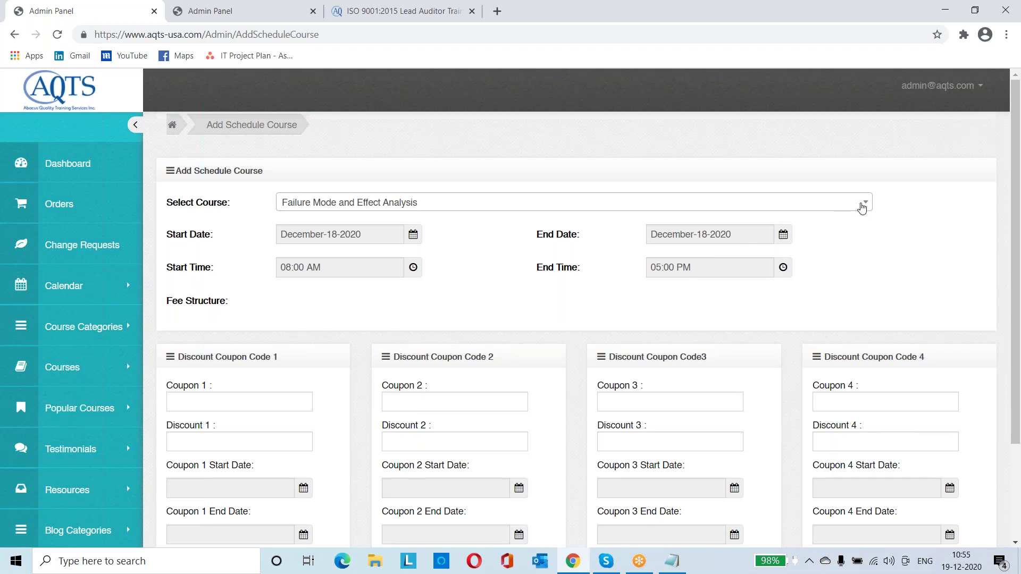
left_click(862, 207)
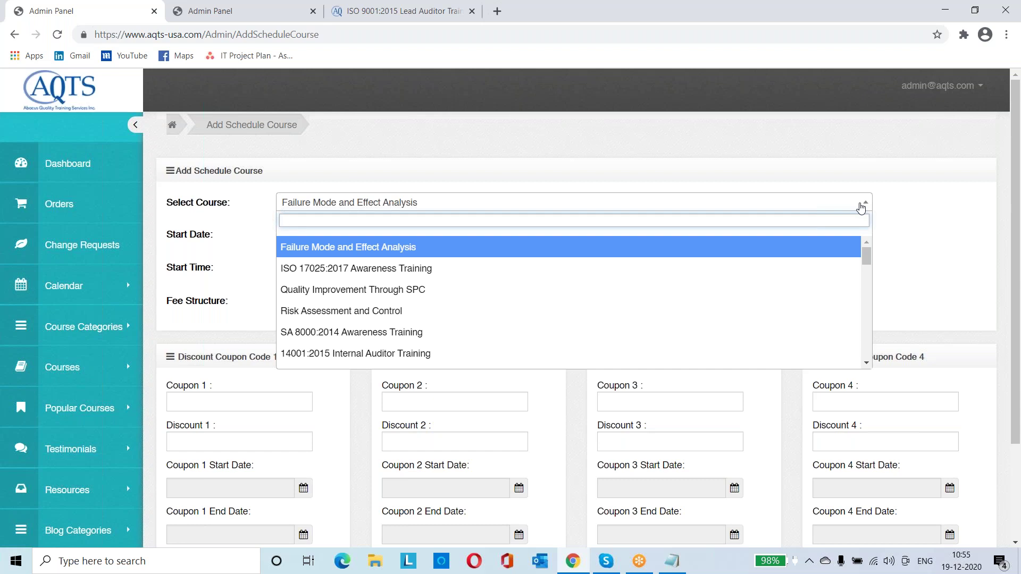
type("qua")
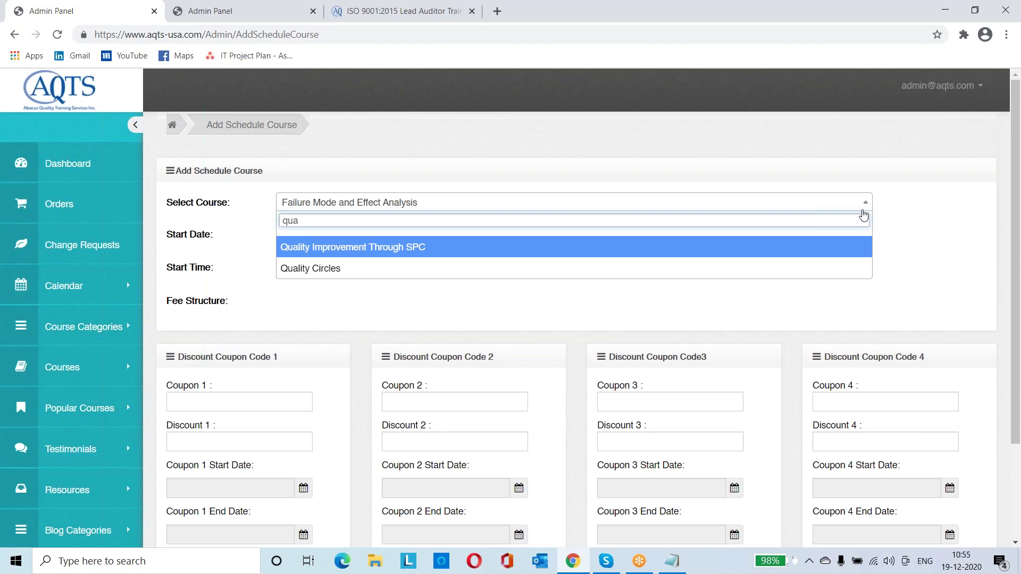
left_click(751, 251)
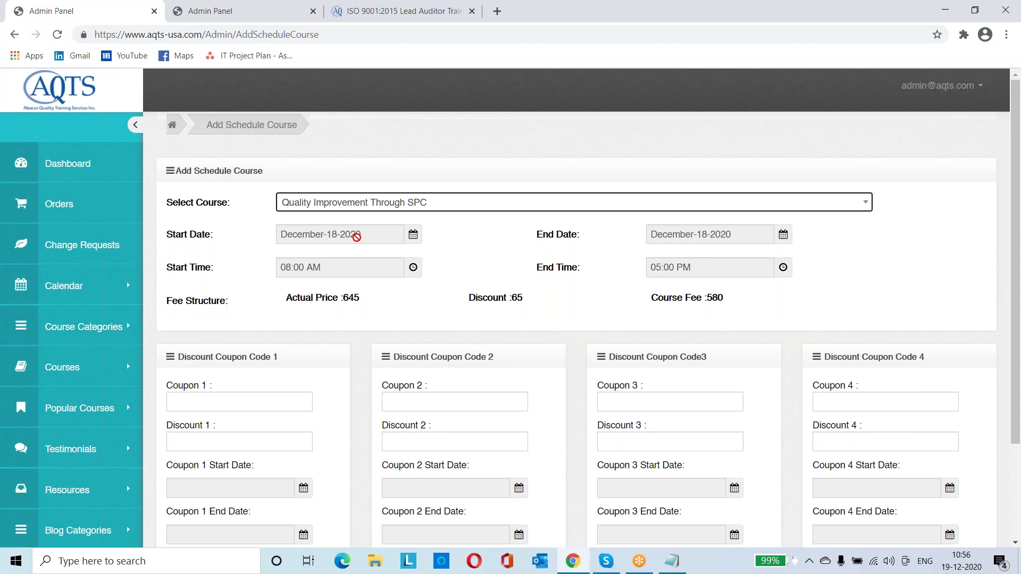
left_click(356, 237)
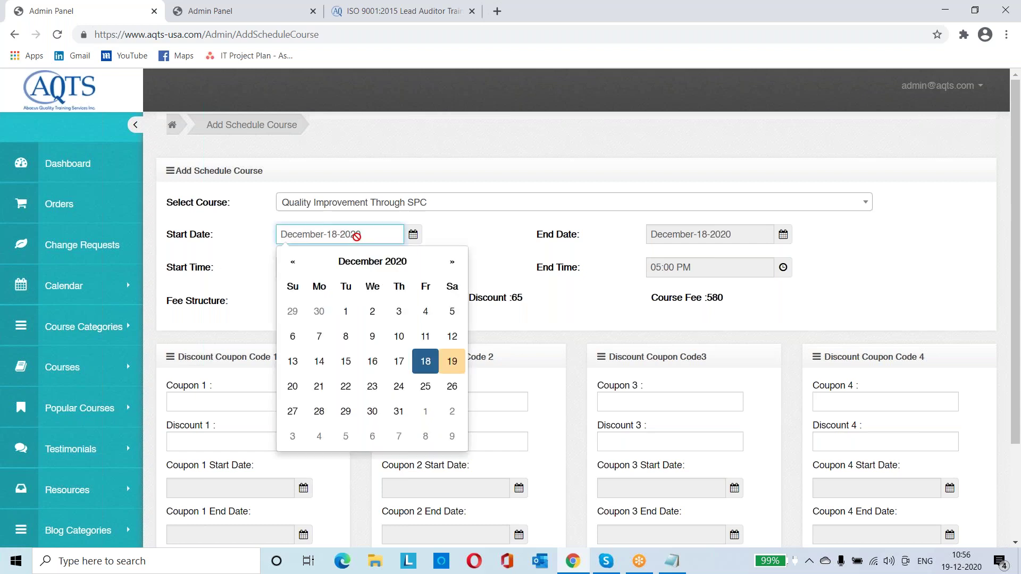
Keep Dec 18 2020 as start date and 08:00 AM start time, leaving end date blank
left_click(457, 232)
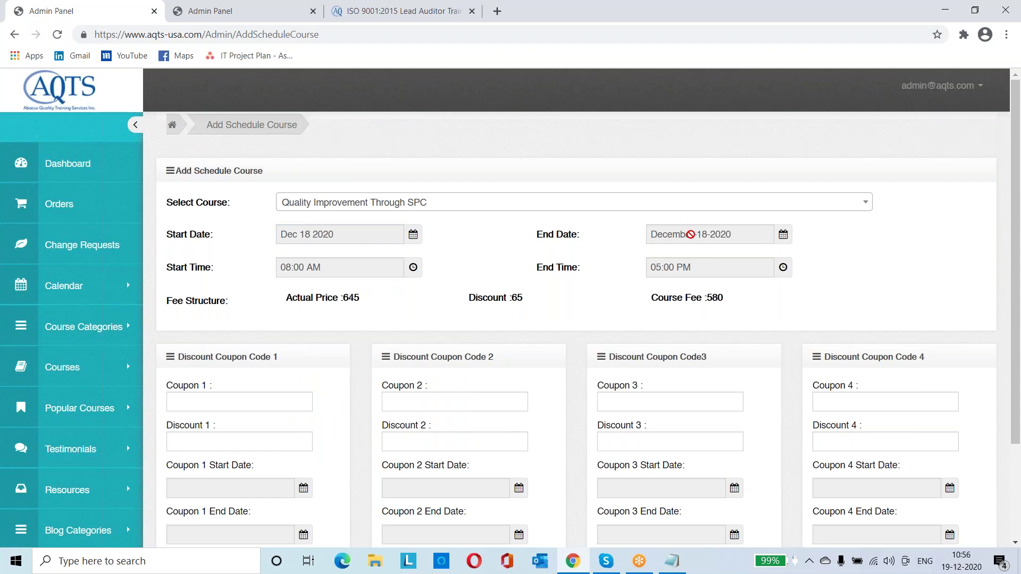
left_click(690, 234)
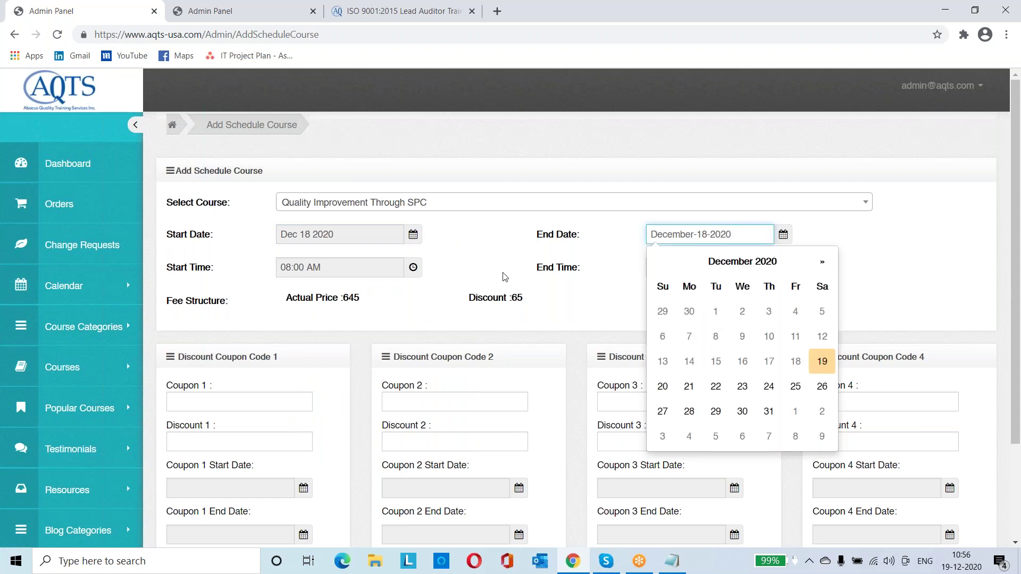
left_click(478, 248)
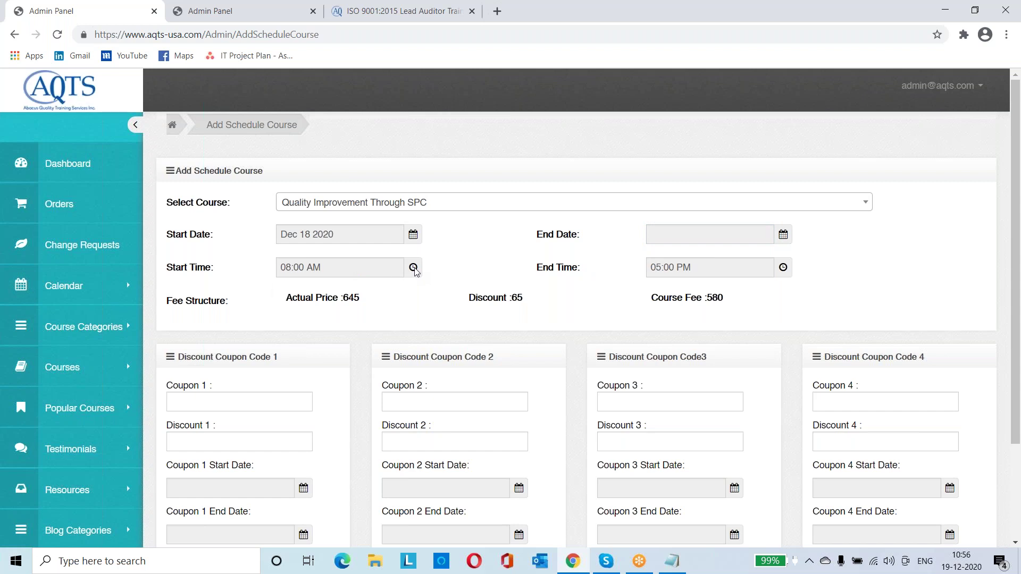
left_click(413, 268)
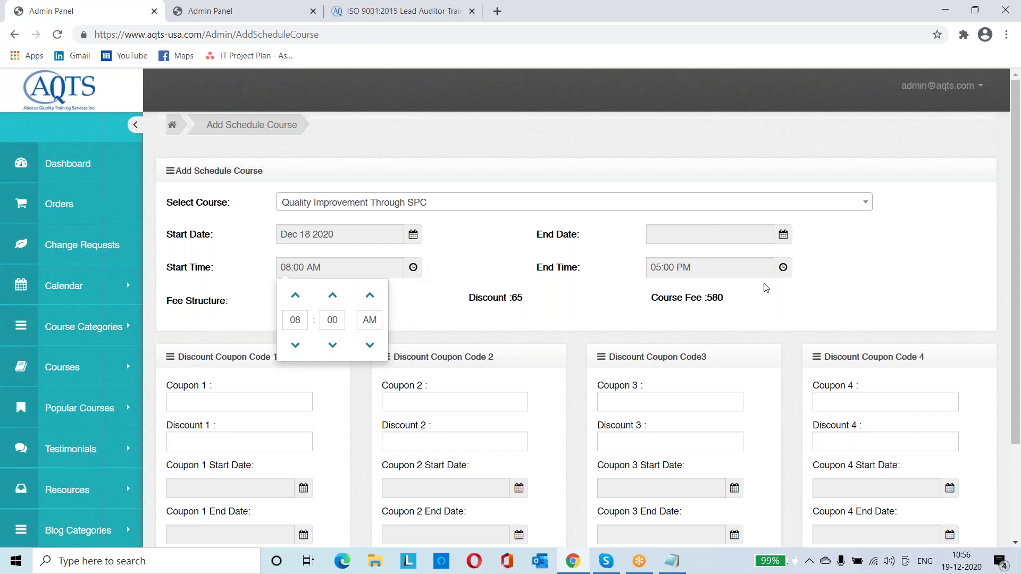
left_click(516, 264)
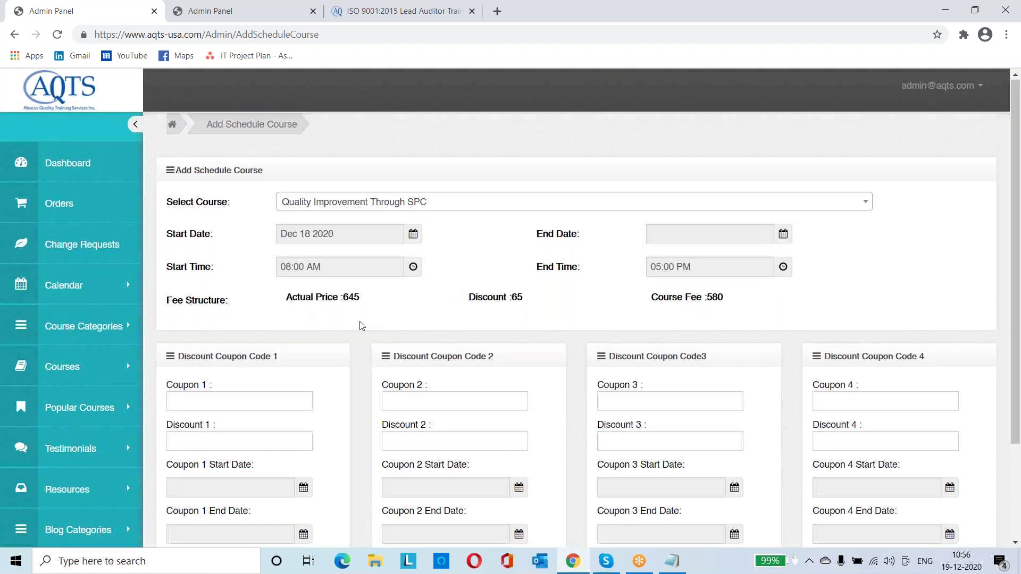
scroll(361, 323, "down", 1)
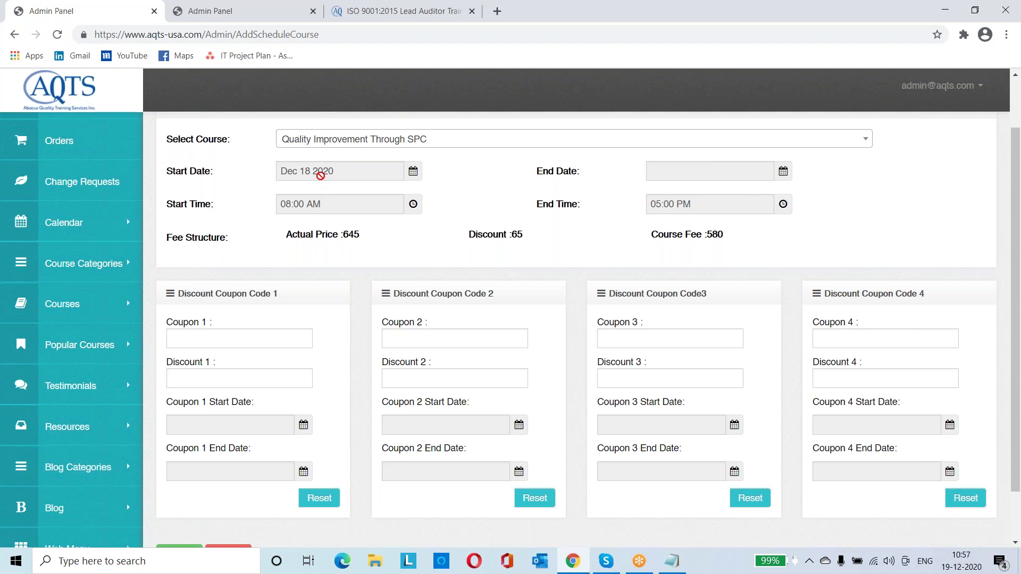
Fill Coupon 1 with code DEC50QIMTS, discount 50, valid Dec 19 to Dec 25 2020
left_click(229, 331)
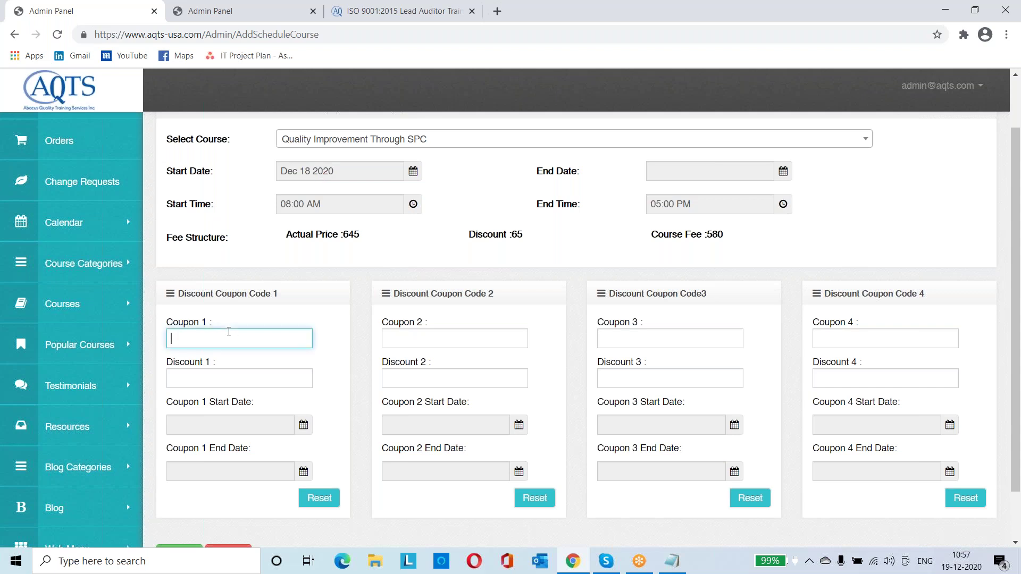
type("DEC")
type("5")
type("0")
type("Q")
type("IMT")
type("S")
type("50")
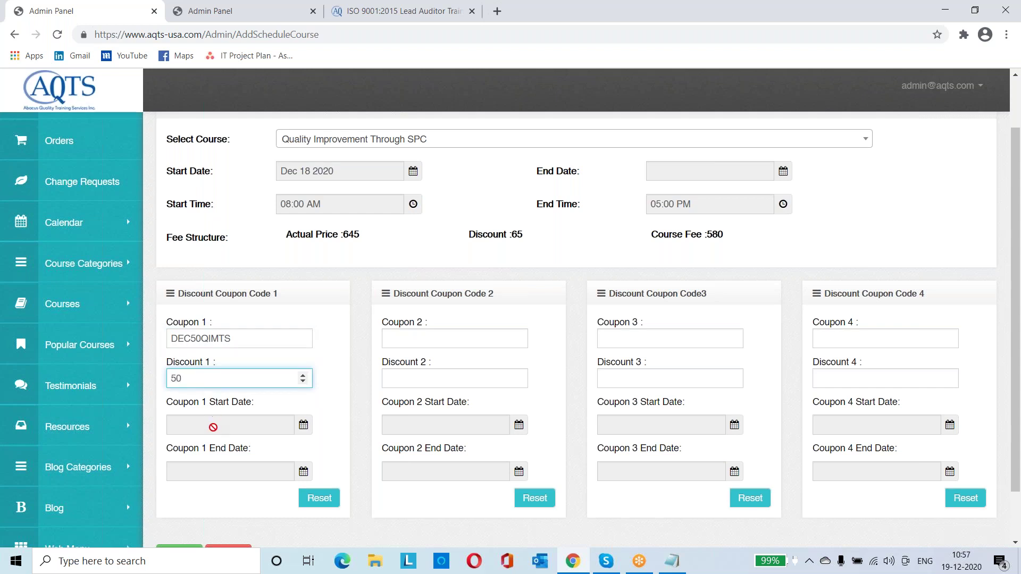
left_click(213, 427)
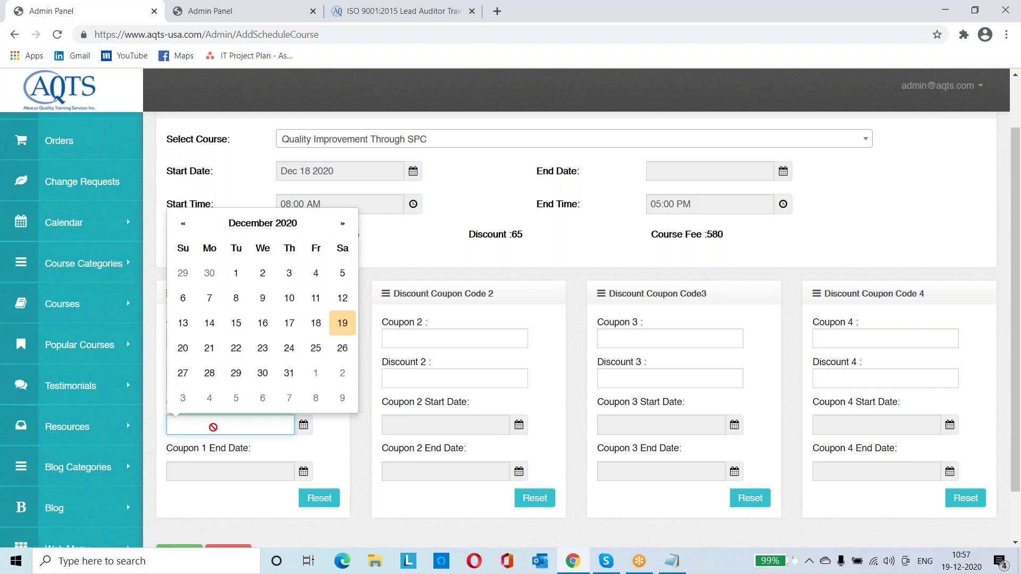
left_click(343, 323)
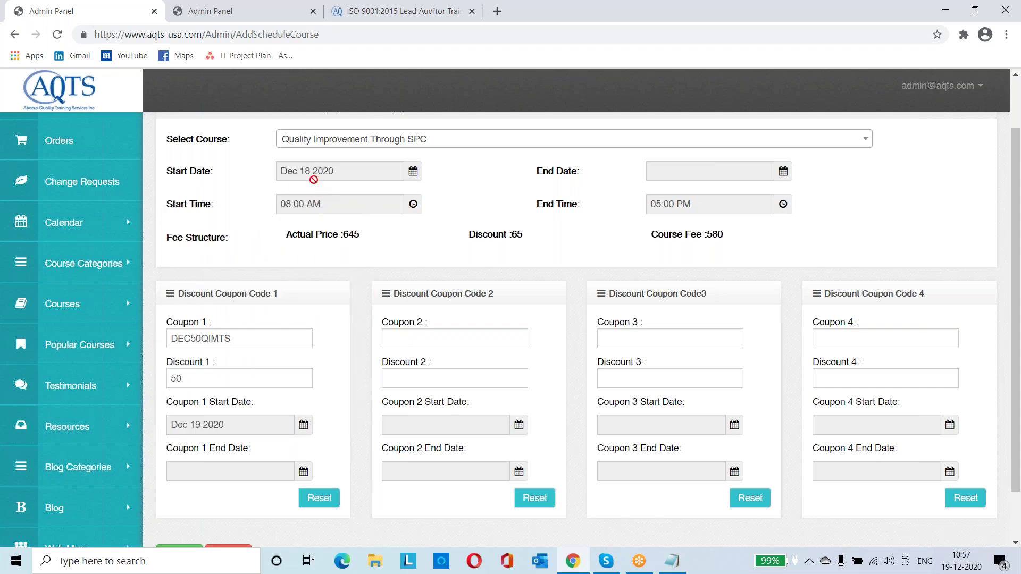
left_click(271, 470)
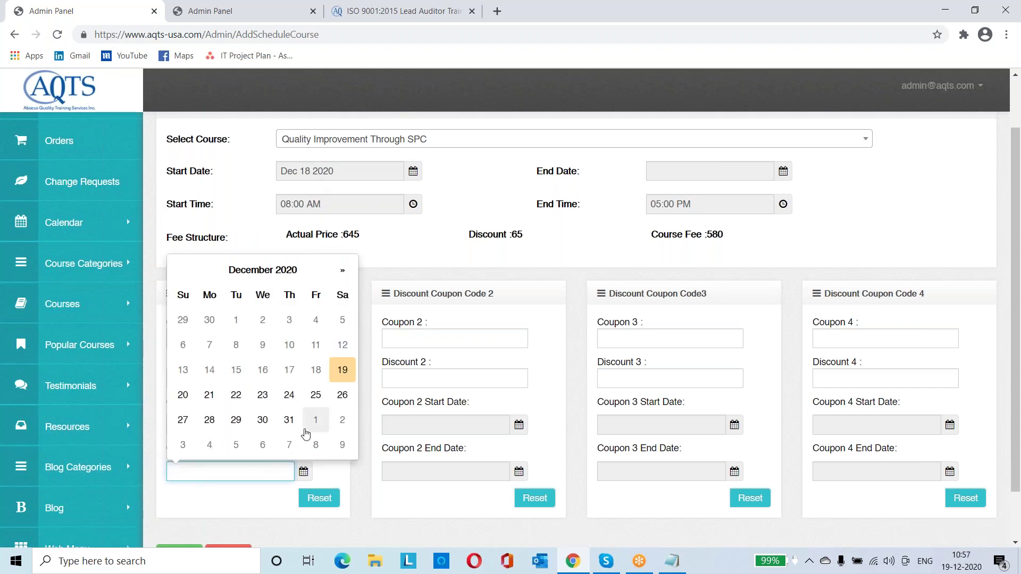
left_click(315, 396)
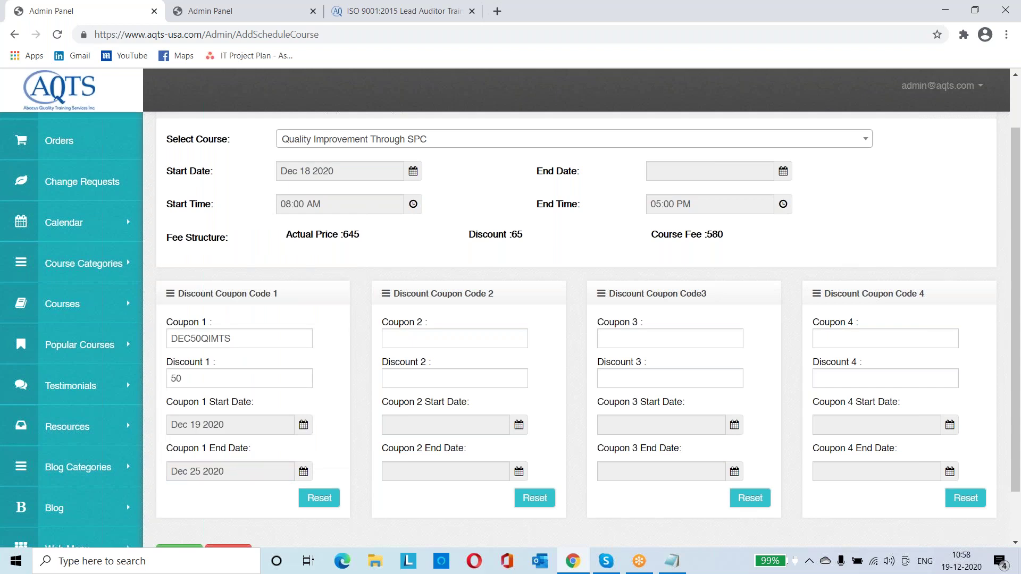
scroll(577, 330, "down", 2)
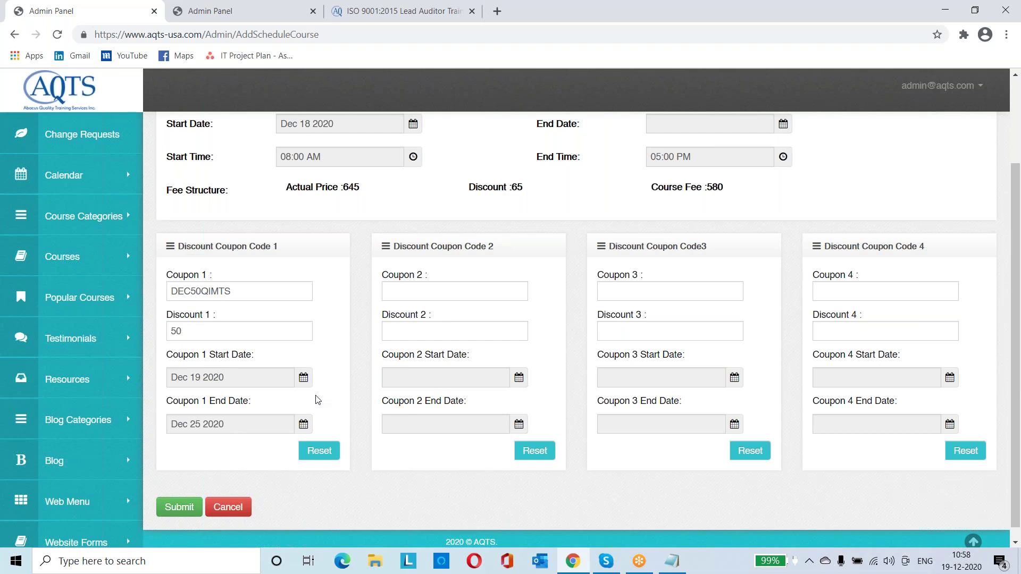
Fill Coupon 2 with code DEC100QIMS and a discount of 100
left_click(466, 292)
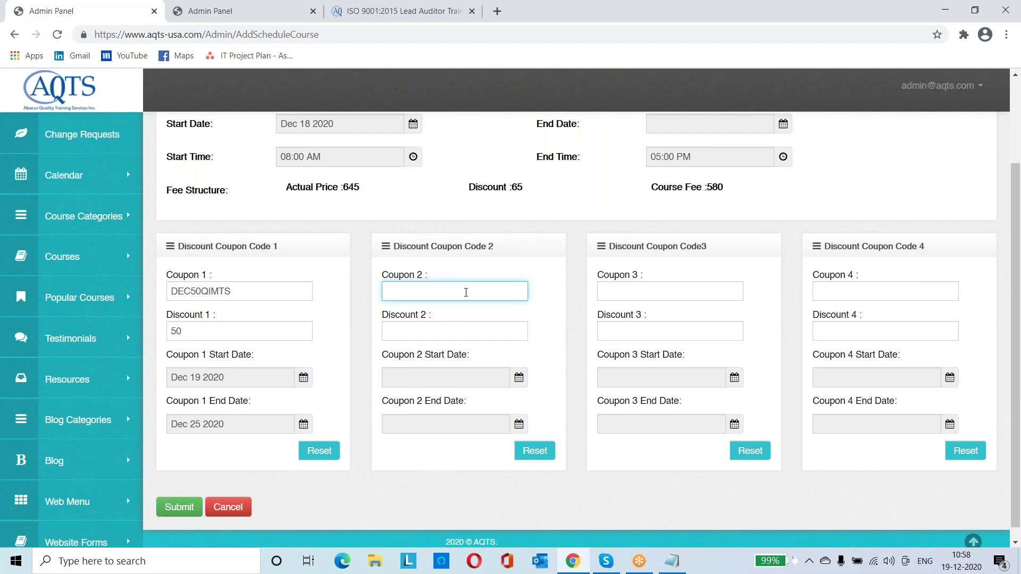
type("DEC100")
type("QIMS")
left_click(452, 330)
type("100")
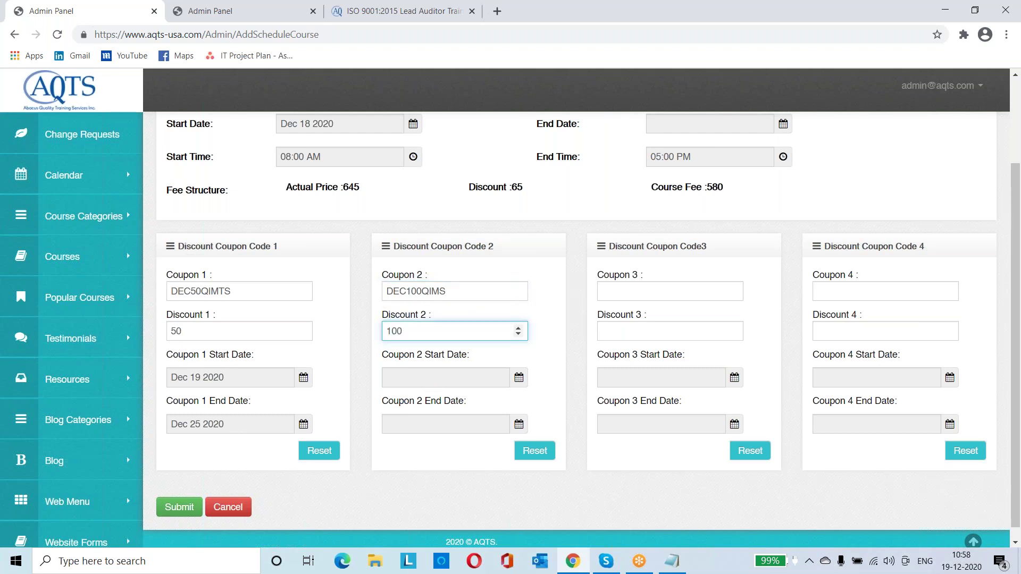
left_click(430, 453)
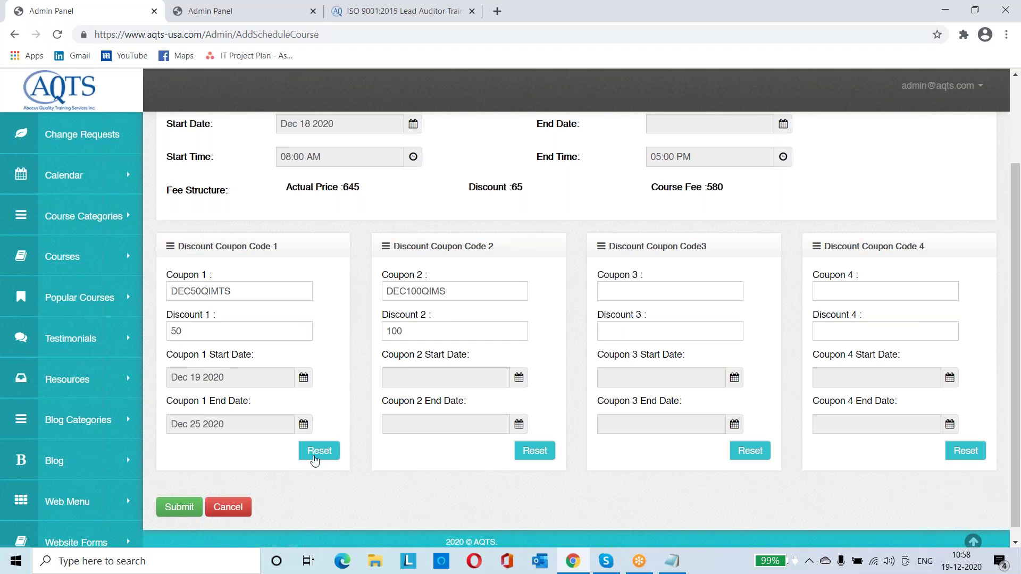
Clear both coupons' entries and expand the Calendar section in the sidebar
left_click(319, 452)
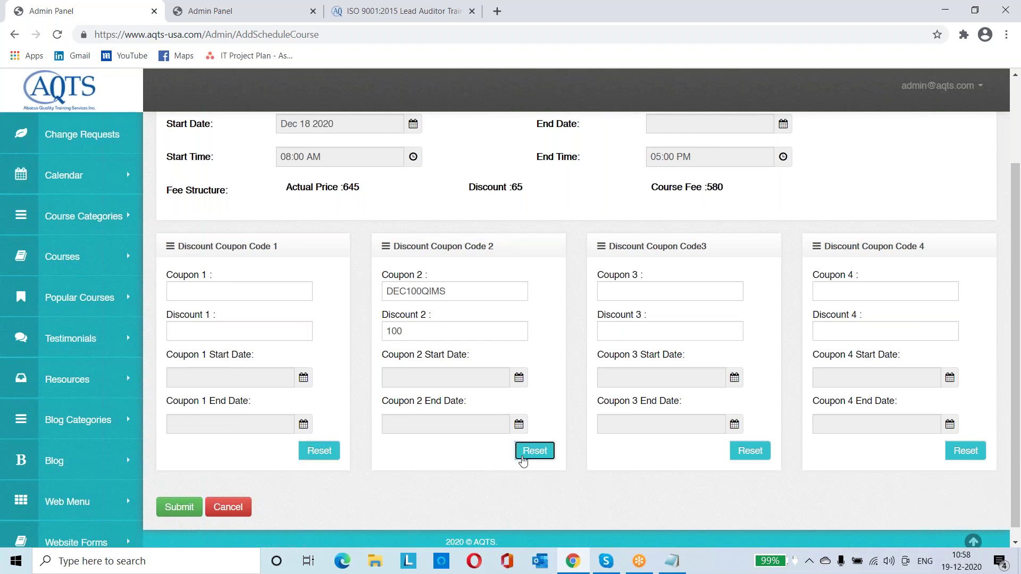
left_click(523, 457)
scroll(407, 464, "up", 2)
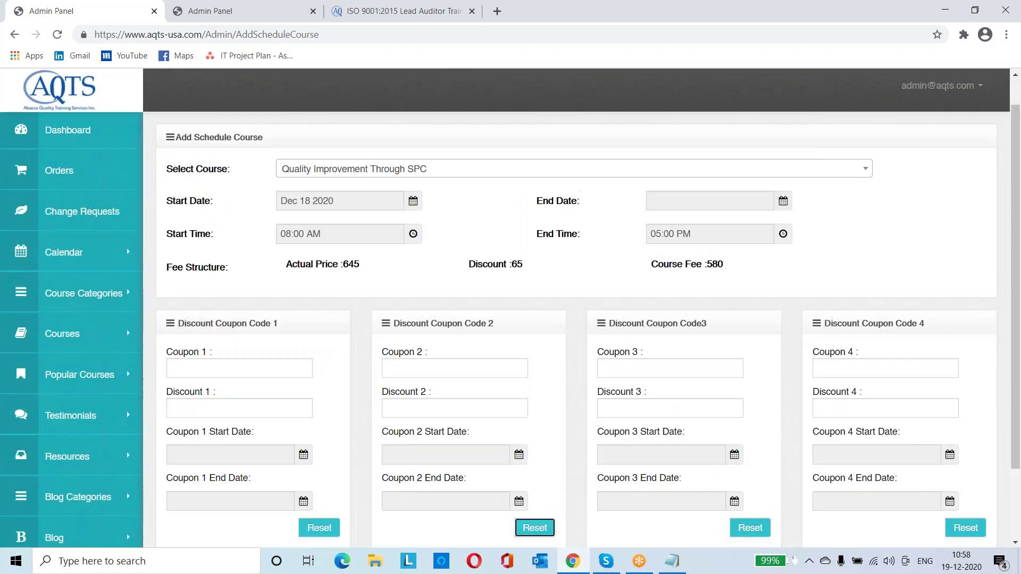
scroll(408, 464, "down", 2)
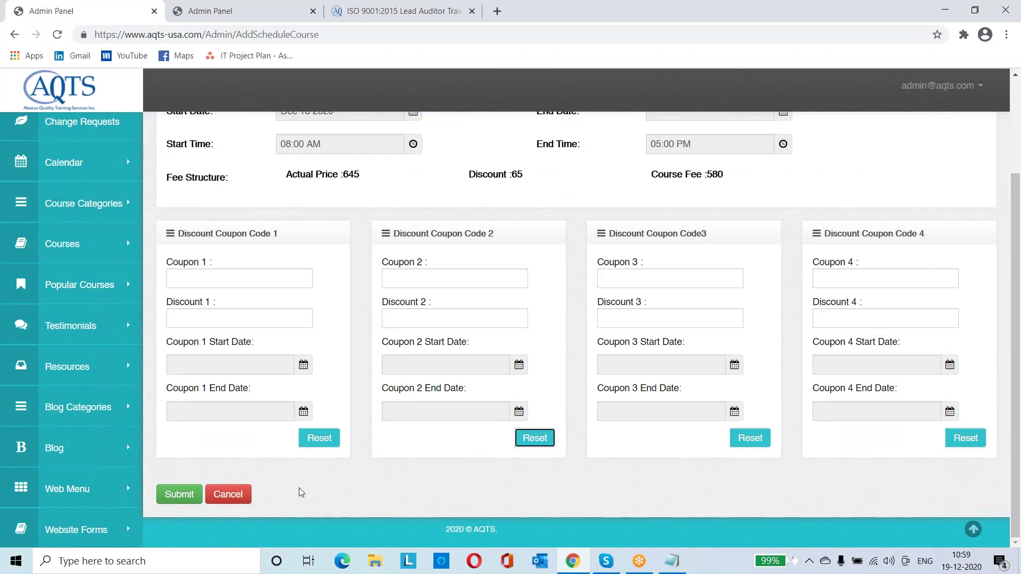
scroll(299, 487, "up", 1)
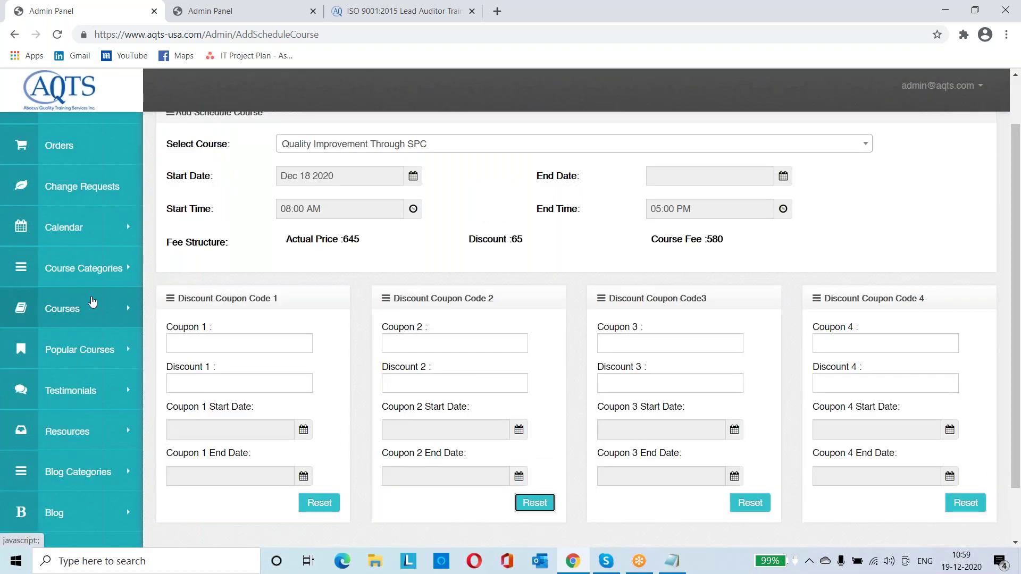
left_click(100, 241)
Open View Schedules and scroll through the scheduled courses with their dates and timings
left_click(81, 289)
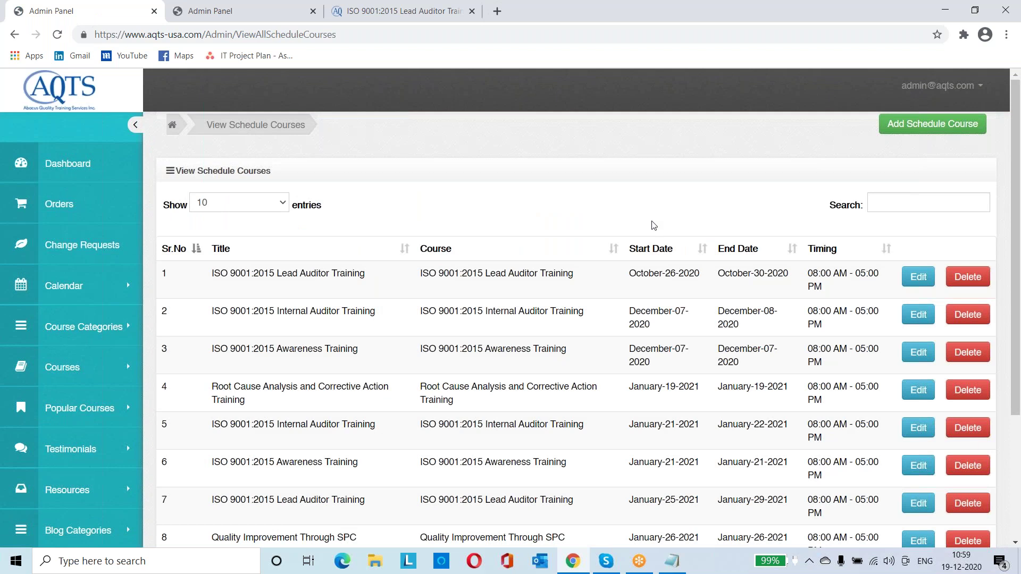
scroll(653, 226, "down", 1)
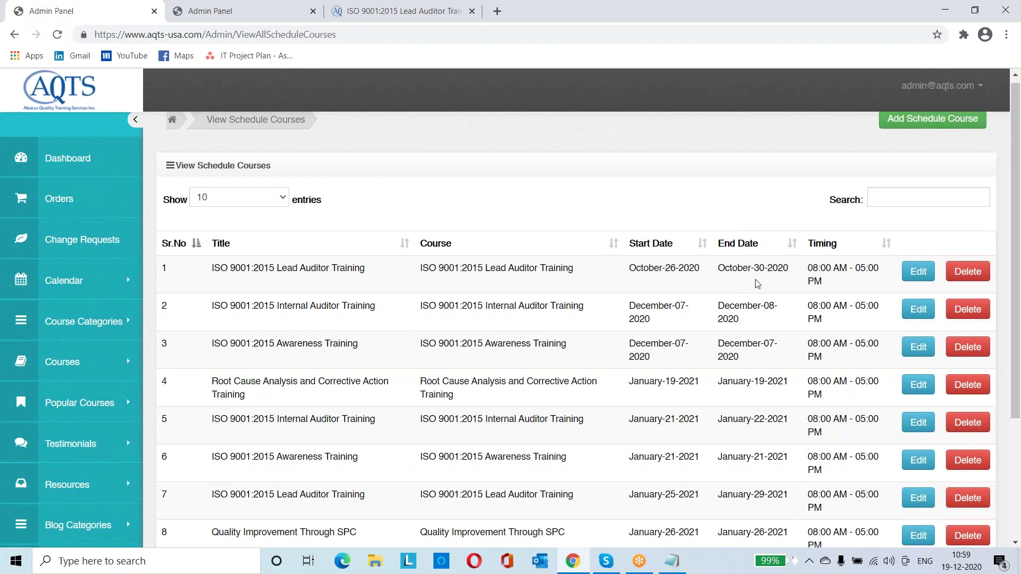
scroll(758, 284, "down", 1)
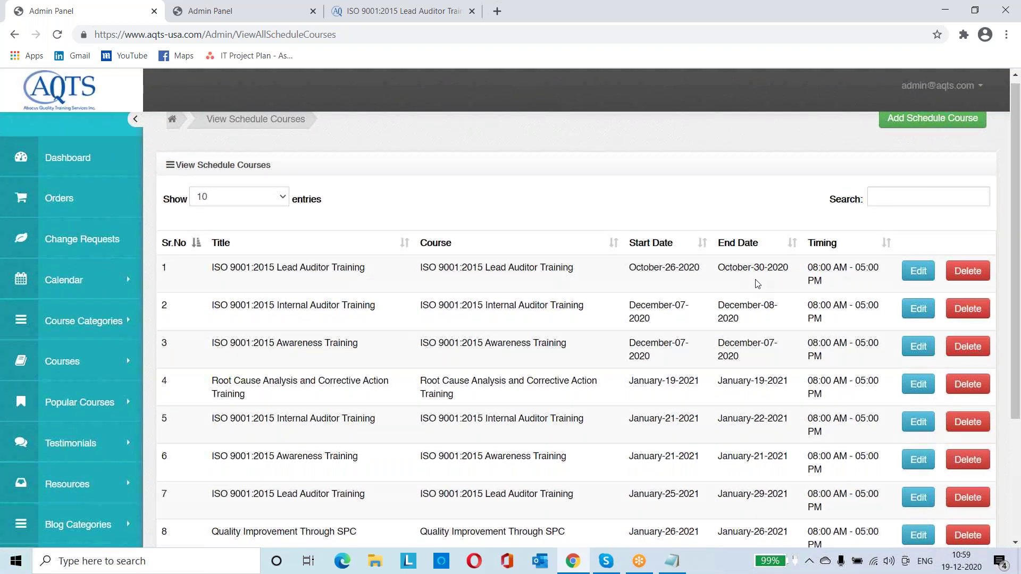
scroll(758, 283, "down", 1)
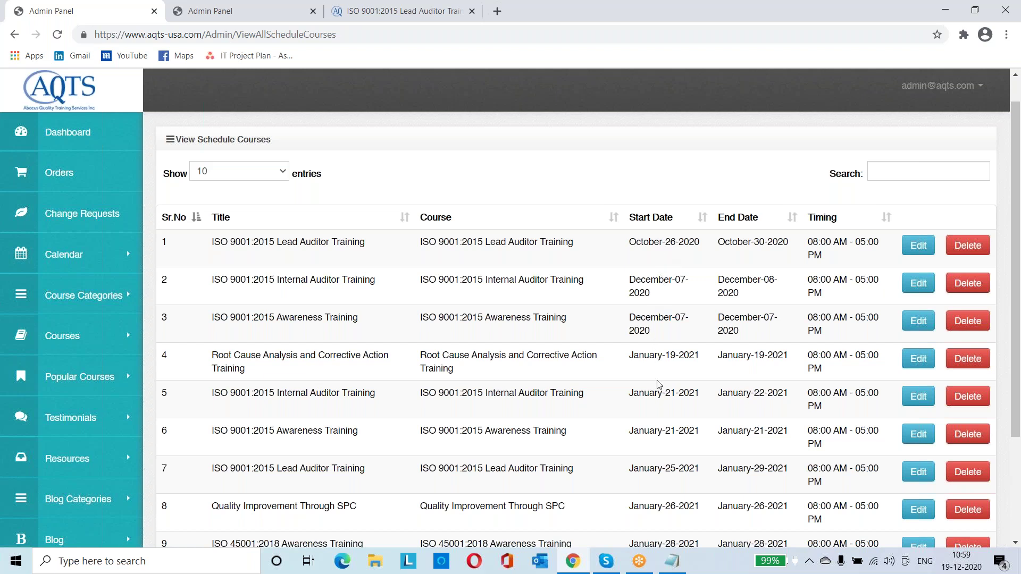
scroll(659, 446, "down", 1)
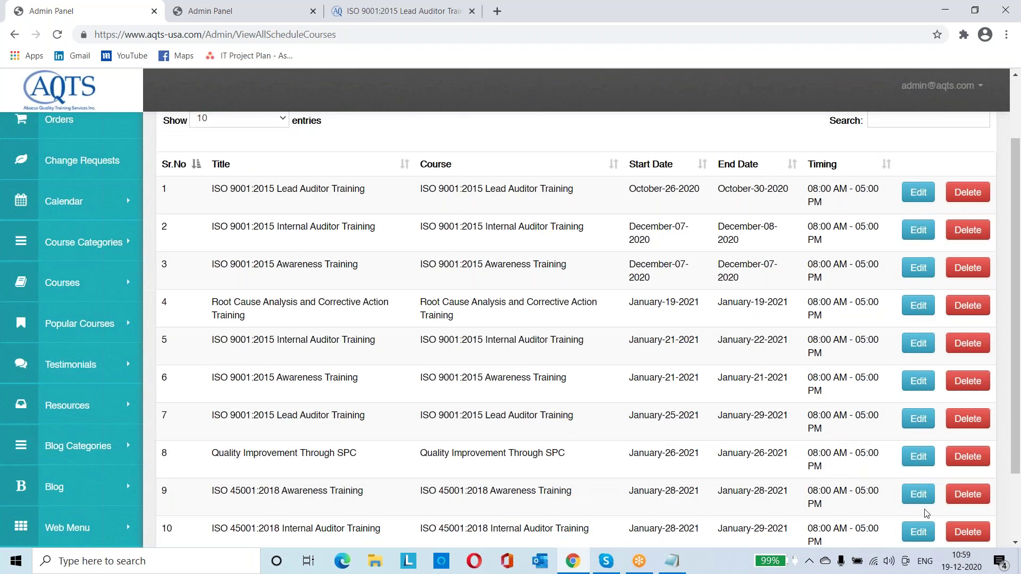
Highlight the first three scheduled courses, then clear the highlight
left_click(965, 568)
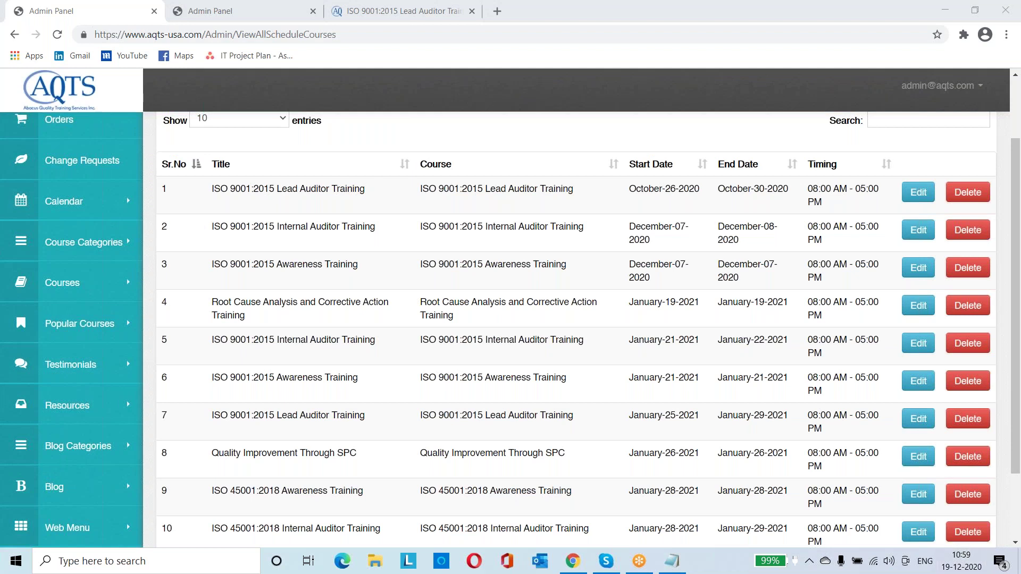
left_click(643, 315)
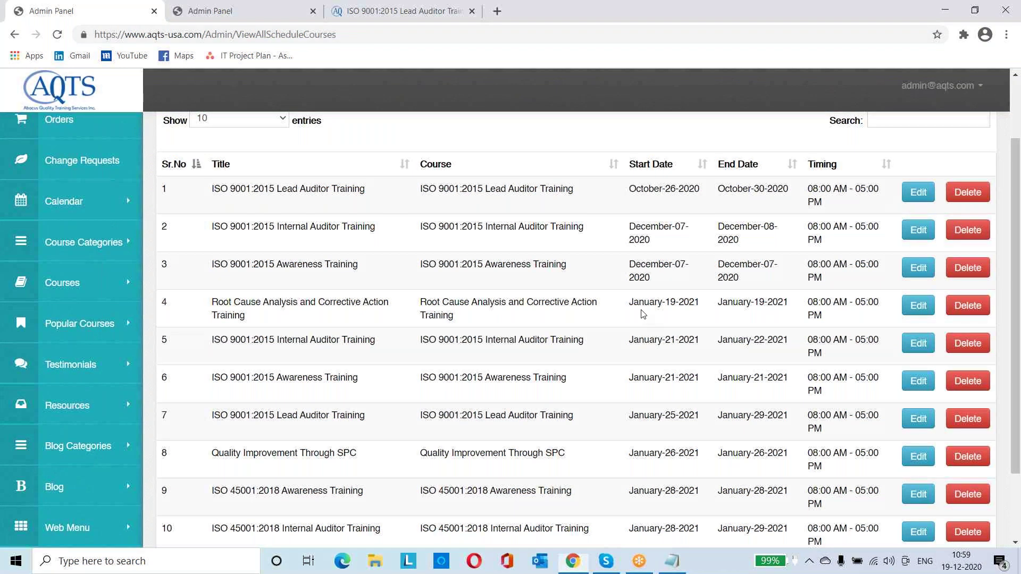
left_click_drag(662, 287, 602, 204)
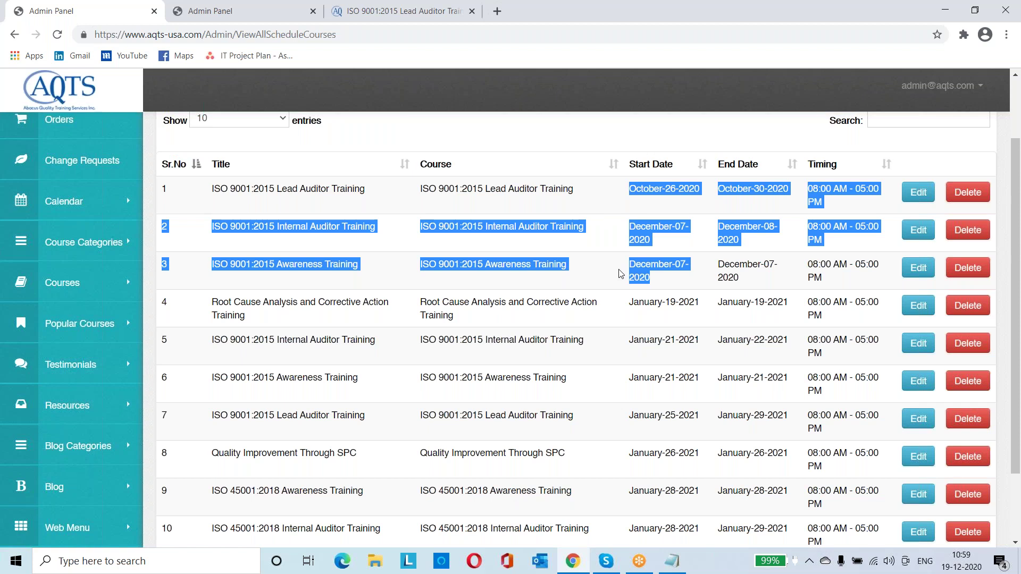
left_click(621, 274)
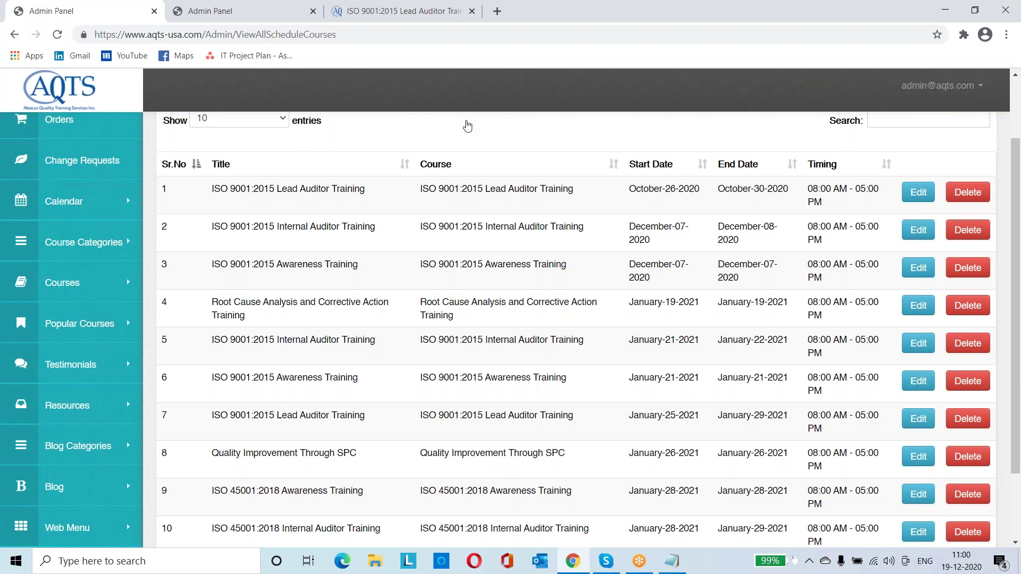
Open the public Course Calendar page from the ISO 9001 course tab
key("ctrl+Tab")
key("ctrl+Tab")
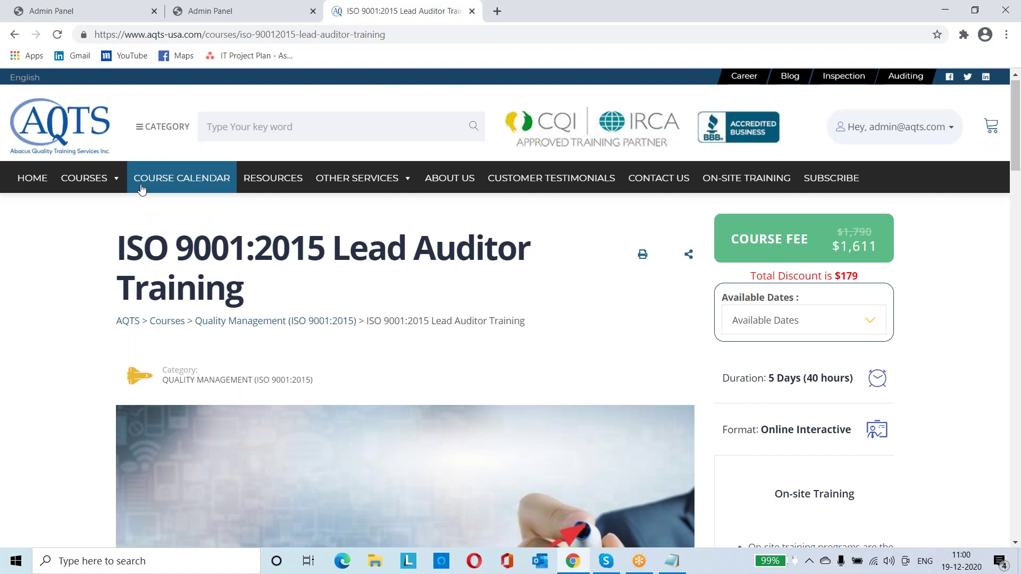
left_click(179, 171)
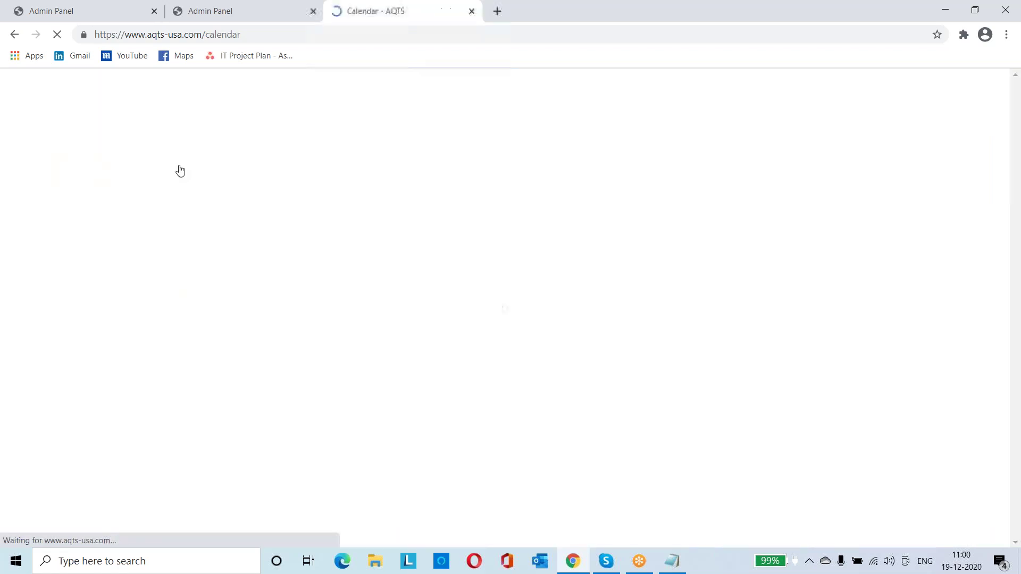
scroll(273, 258, "down", 3)
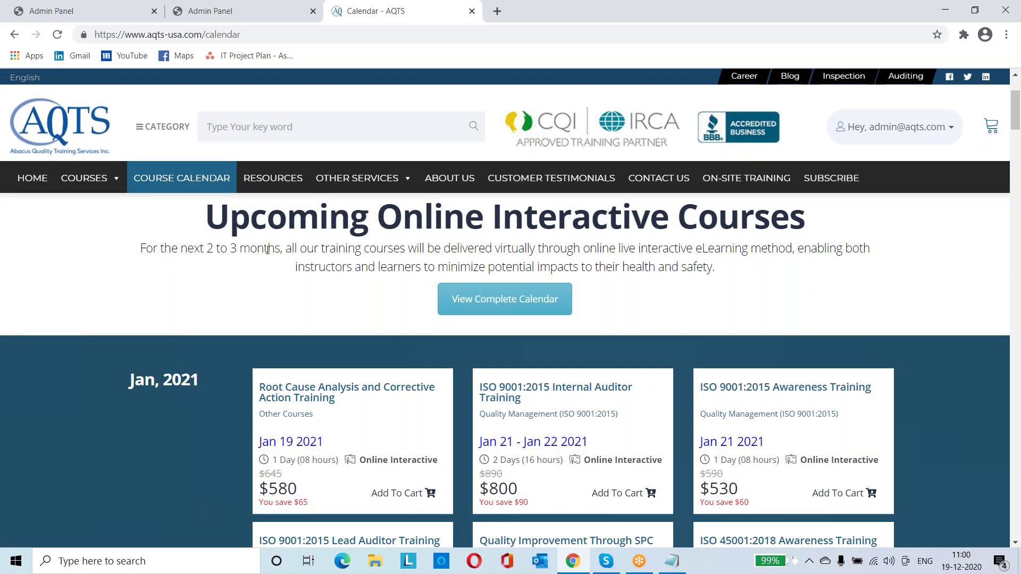
Highlight the courses and dates of the admin schedule's first three rows
left_click(116, 20)
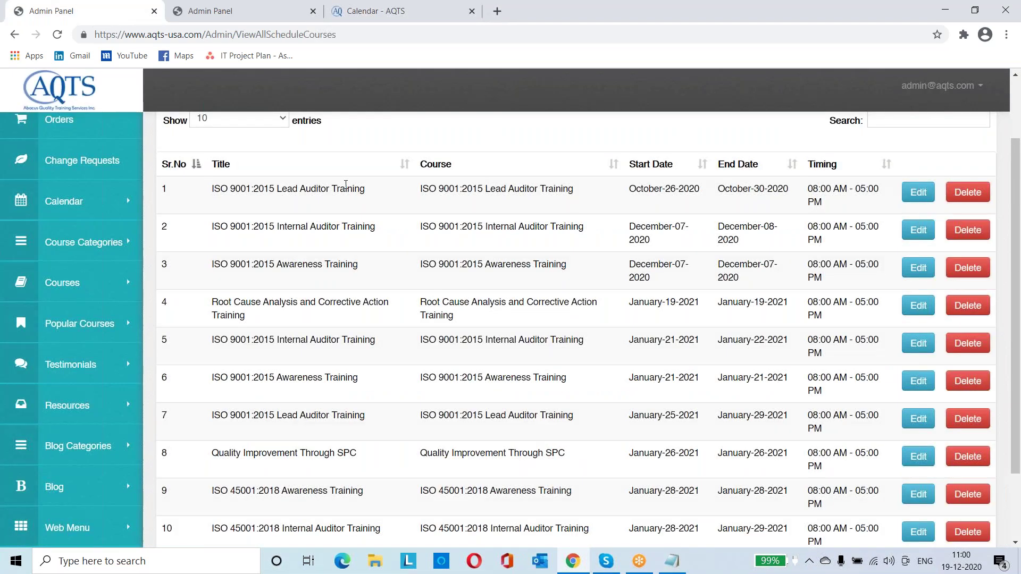
left_click_drag(424, 187, 632, 272)
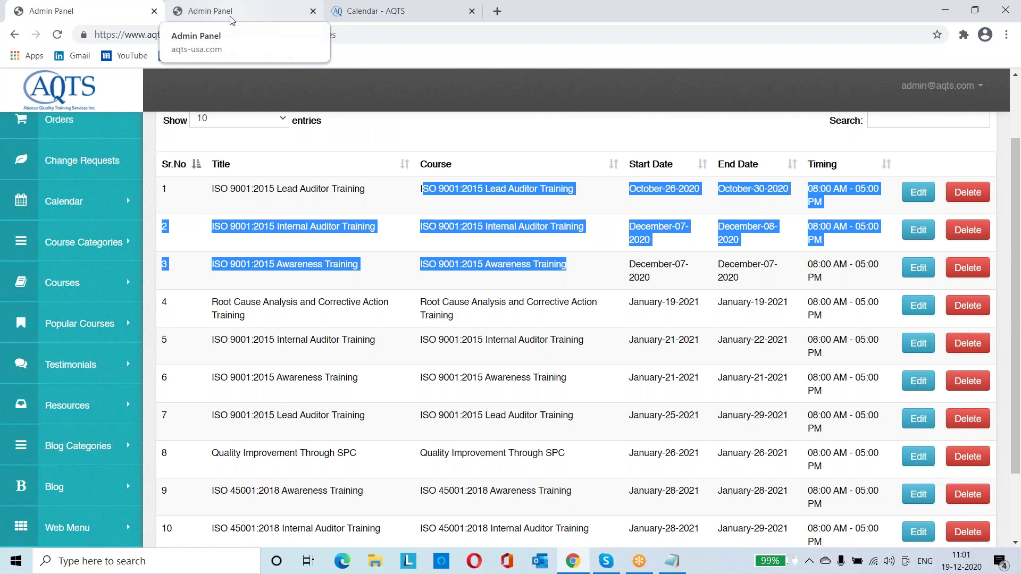
scroll(302, 231, "up", 1)
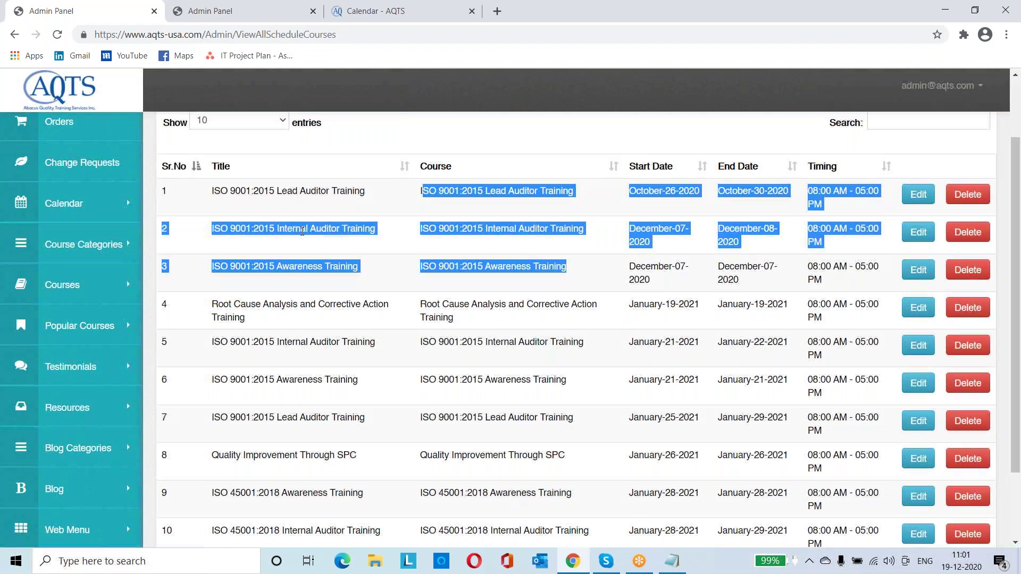
scroll(302, 231, "up", 1)
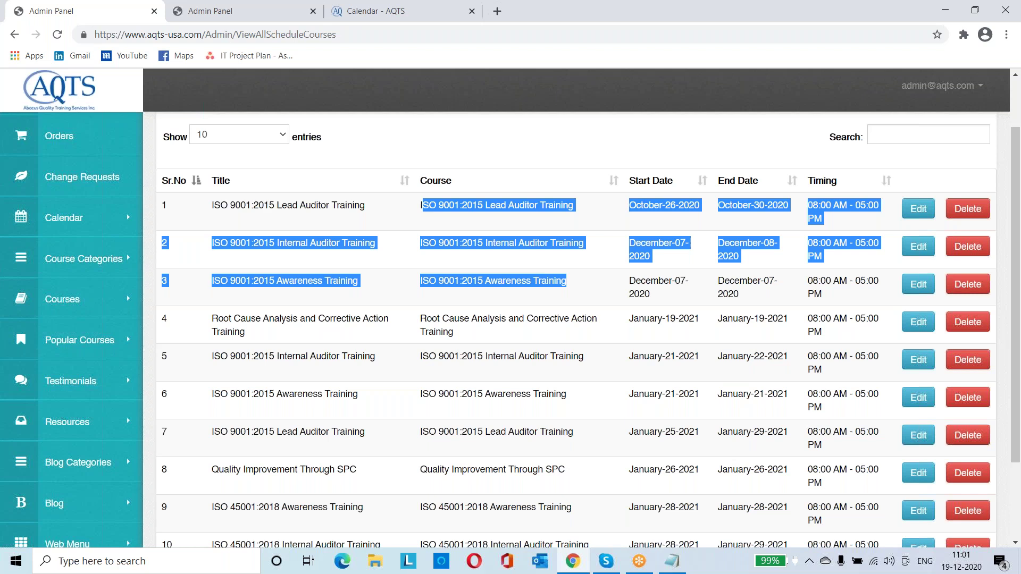
Scroll the public calendar's Jan 2021 courses, like Root Cause Analysis at $580, to compare
key("ctrl+Tab")
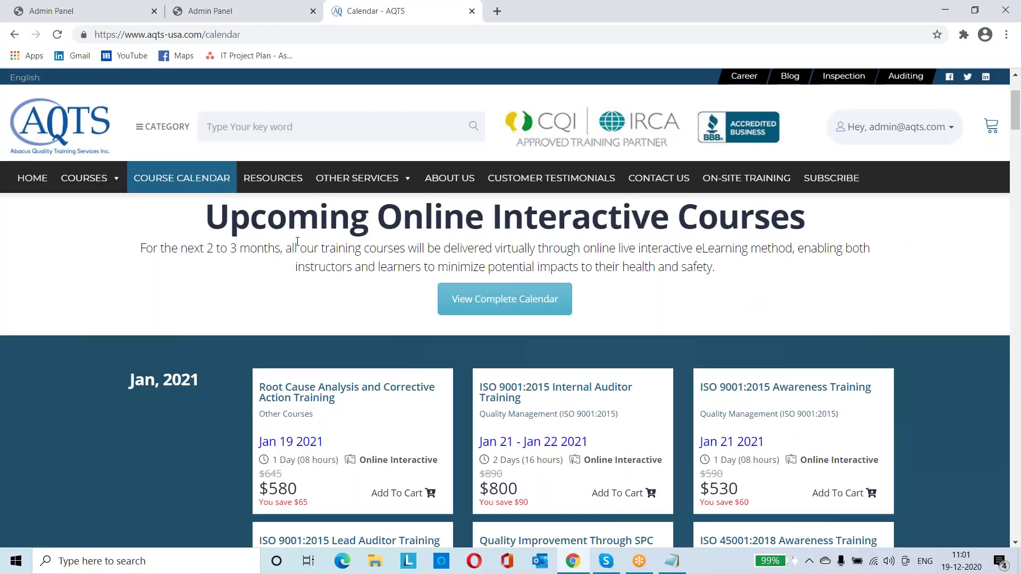
scroll(215, 407, "down", 1)
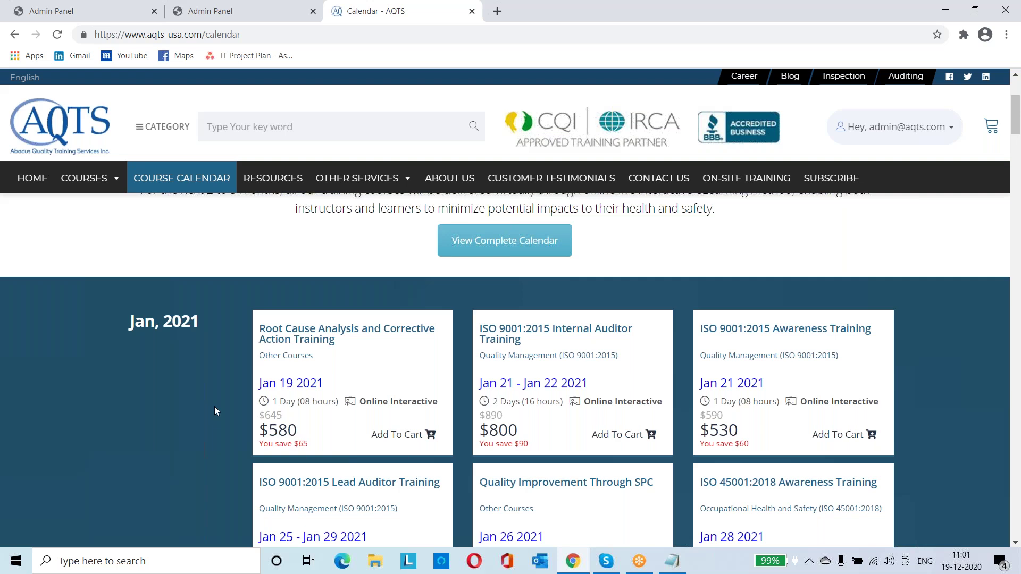
scroll(266, 345, "down", 1)
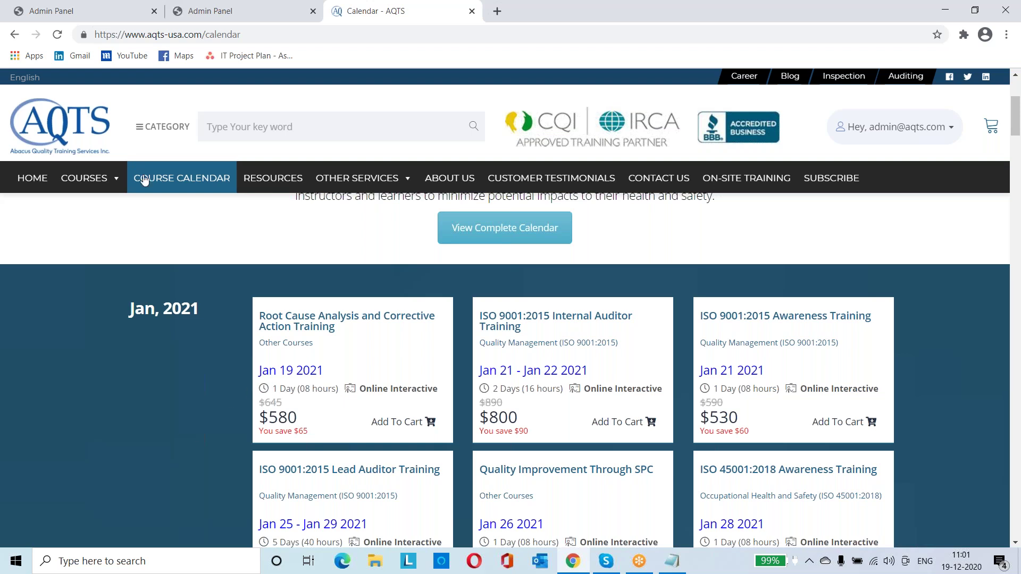
Return to the Admin Panel, clear the schedule table selection, and open the Orders page
left_click(100, 14)
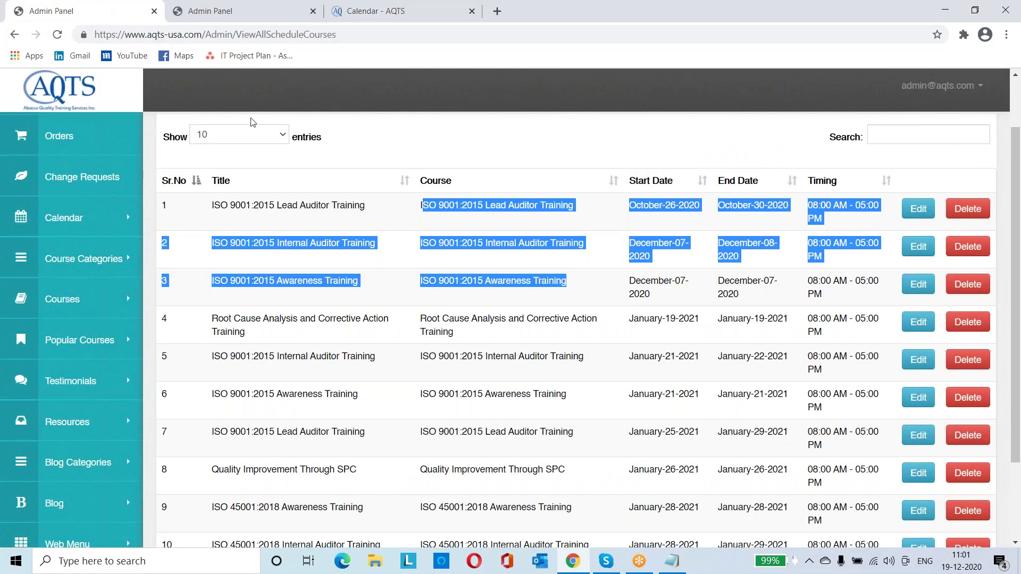
left_click(392, 114)
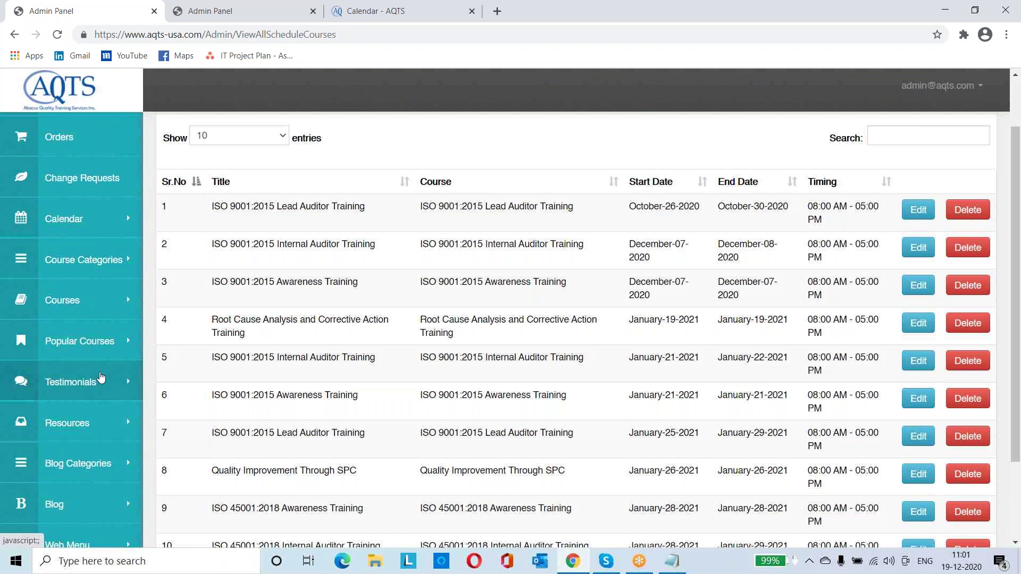
scroll(101, 377, "up", 1)
scroll(101, 377, "down", 1)
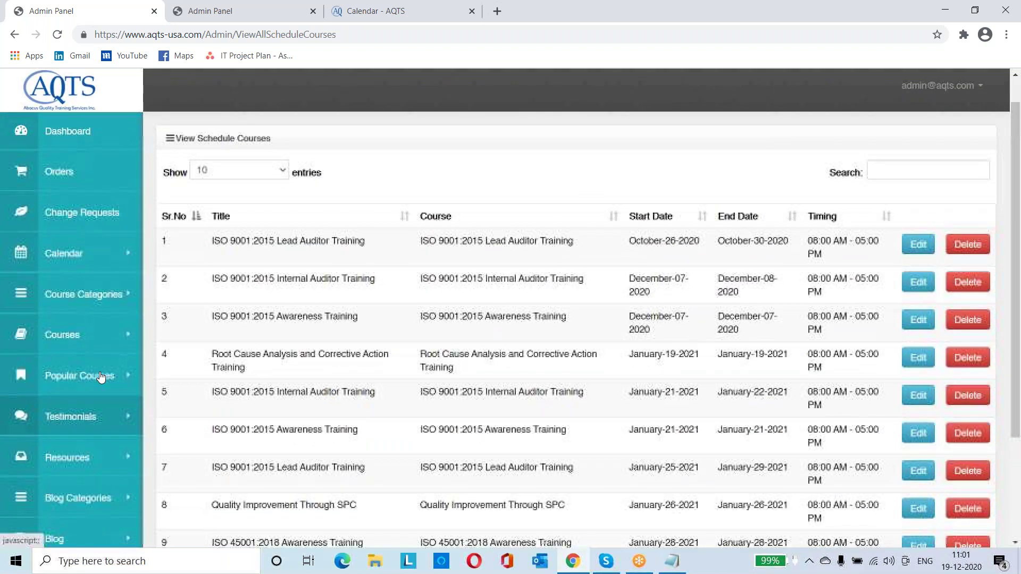
scroll(101, 377, "down", 1)
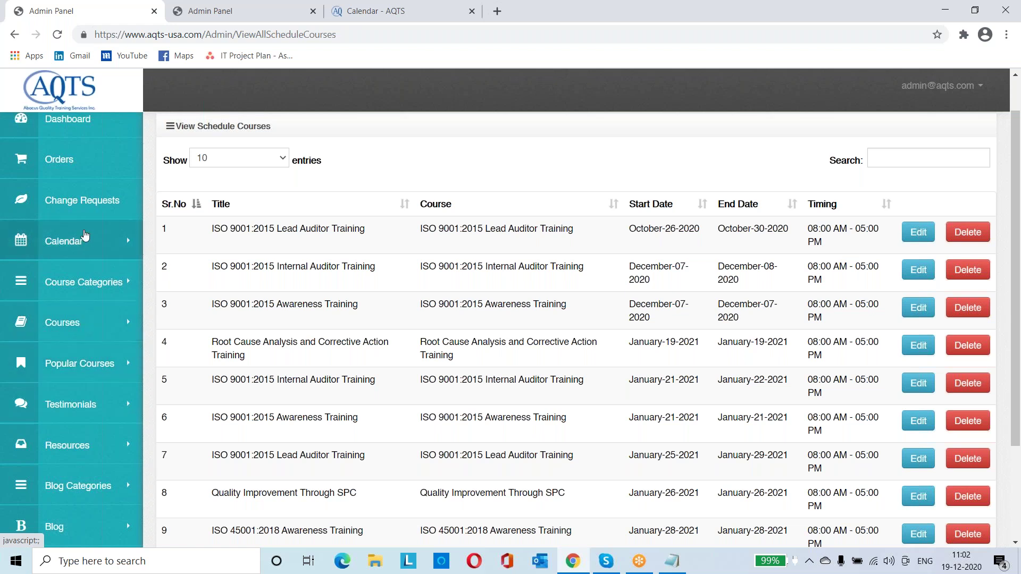
scroll(86, 171, "up", 1)
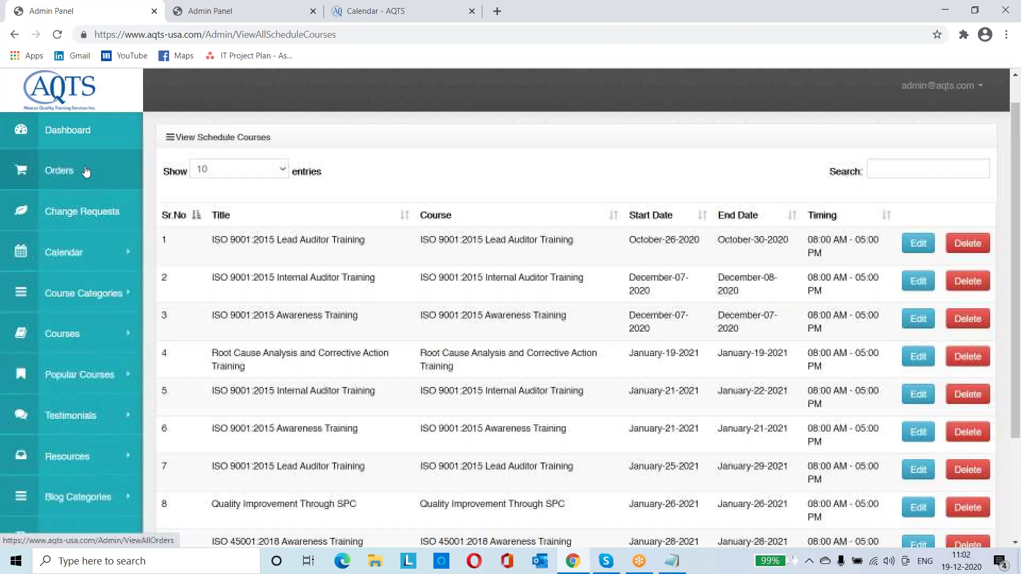
left_click(70, 176)
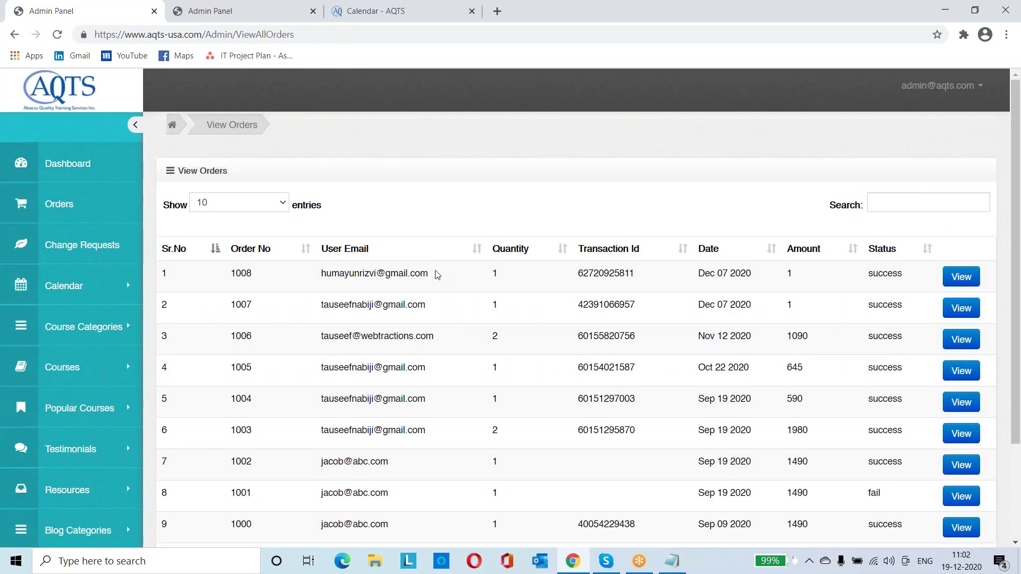
Highlight the first order's customer e-mail and the eighth order's fail status
left_click_drag(435, 273, 341, 274)
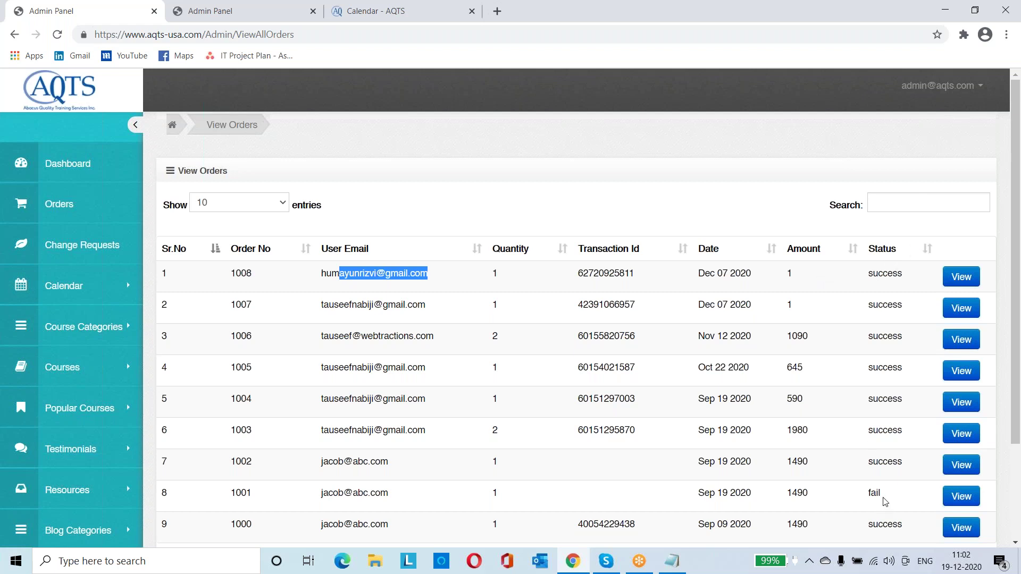
left_click_drag(885, 492, 845, 499)
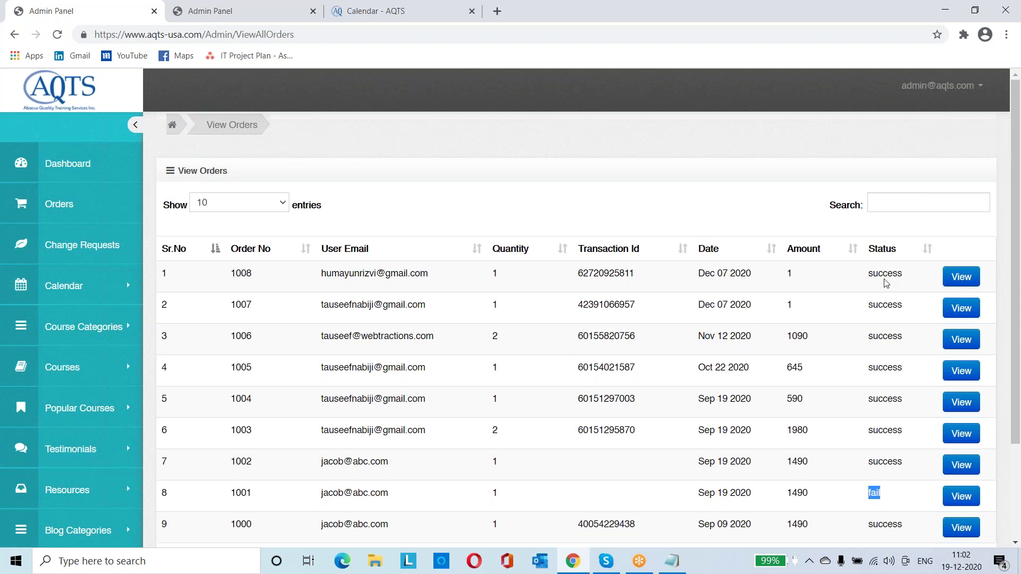
left_click(966, 282)
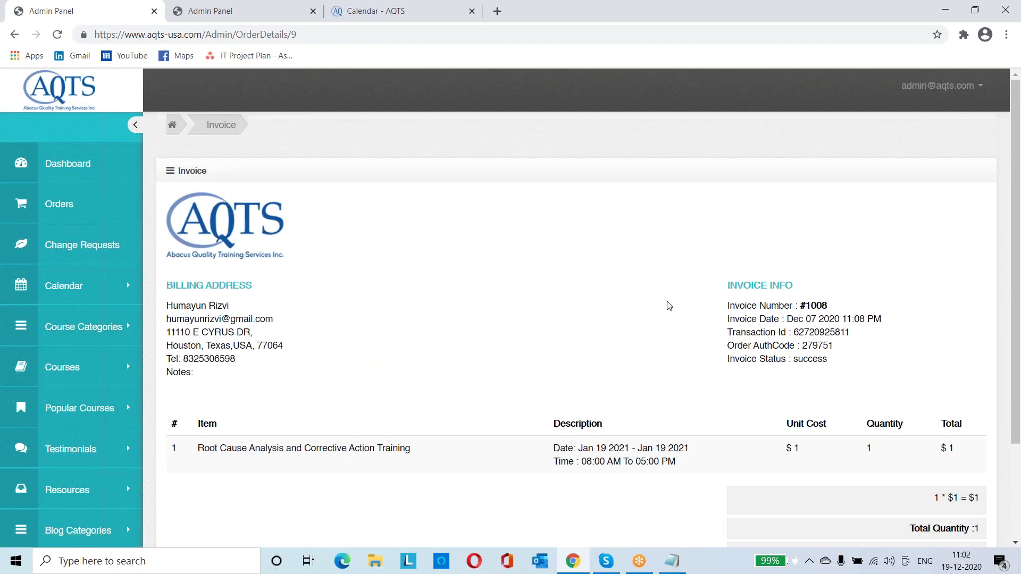
scroll(531, 338, "down", 3)
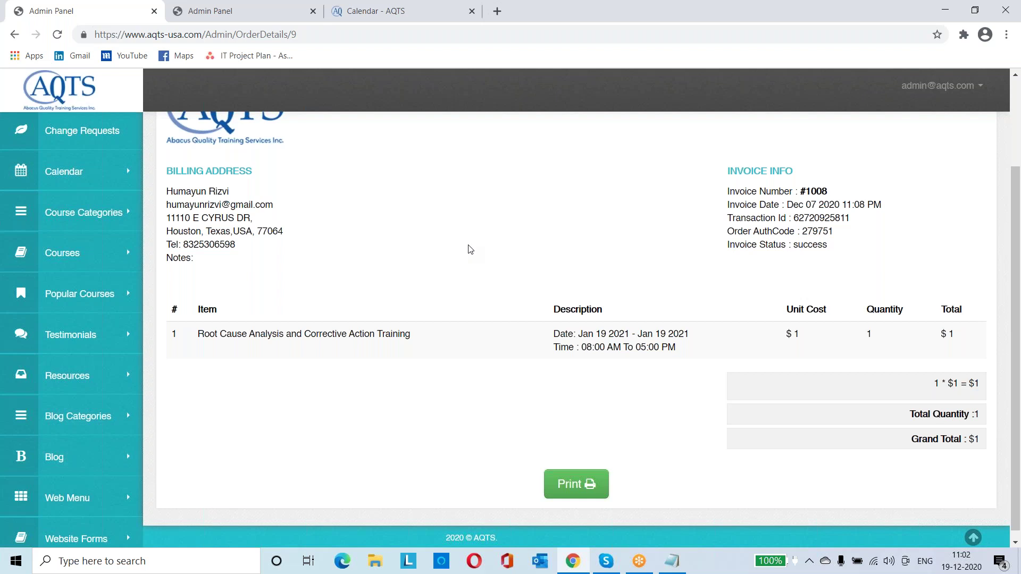
scroll(470, 249, "up", 2)
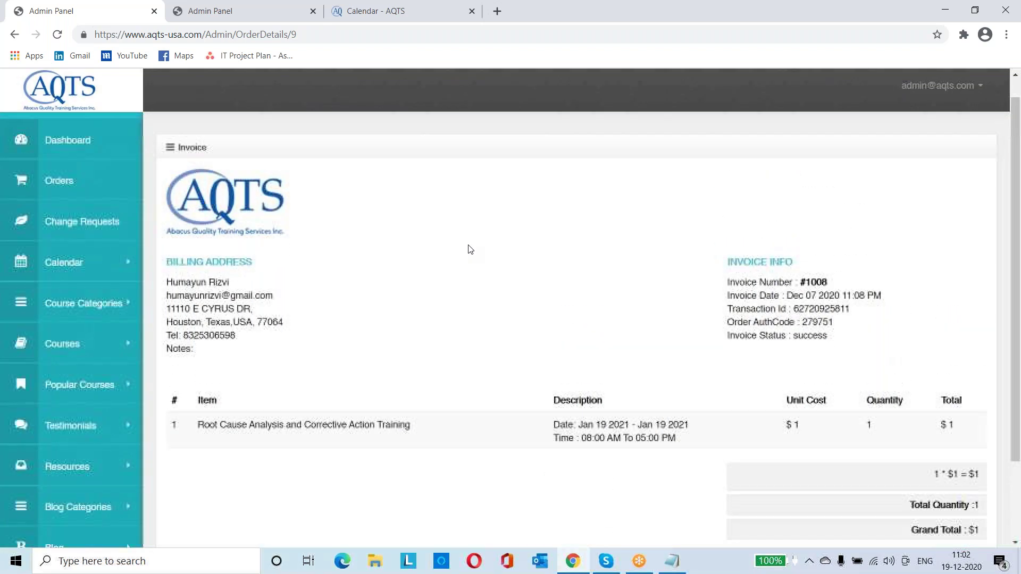
scroll(470, 249, "down", 2)
scroll(470, 249, "up", 3)
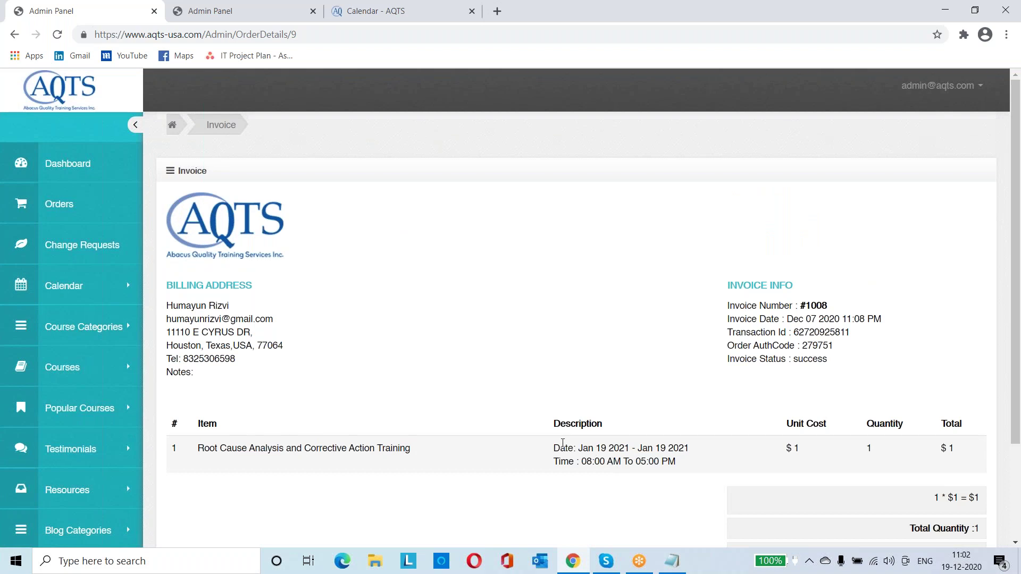
left_click_drag(587, 461, 631, 451)
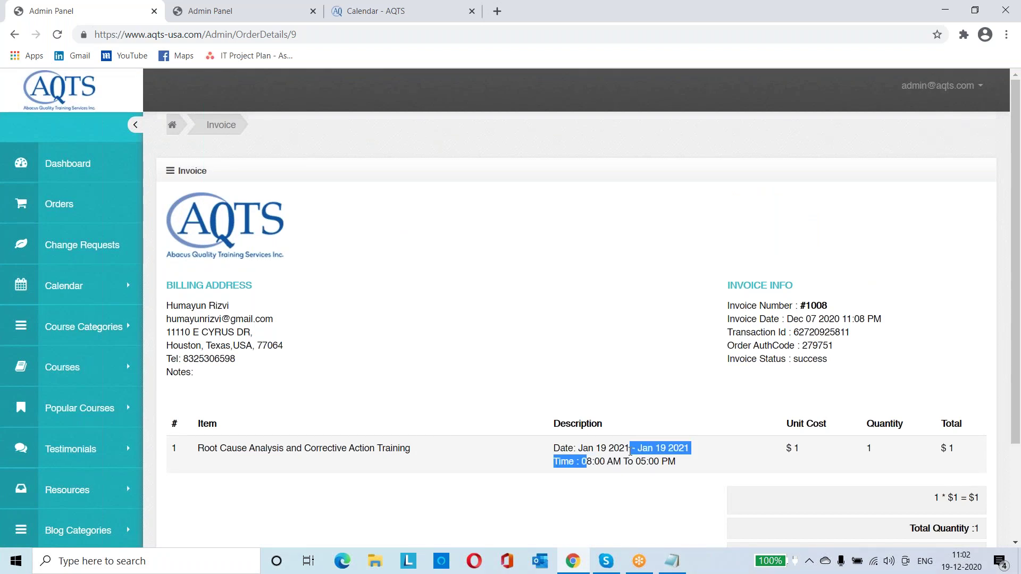
scroll(630, 451, "down", 2)
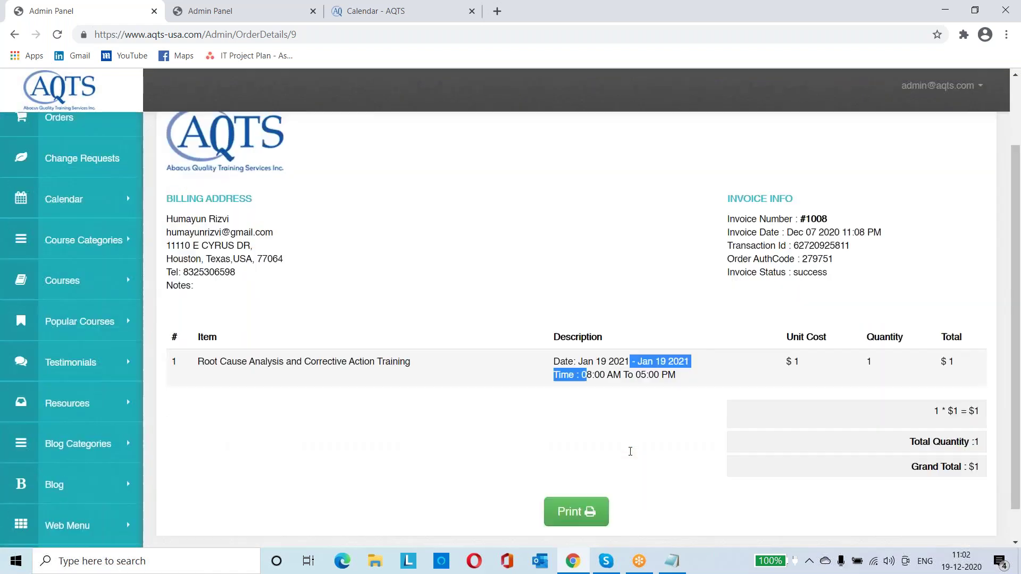
scroll(322, 255, "up", 2)
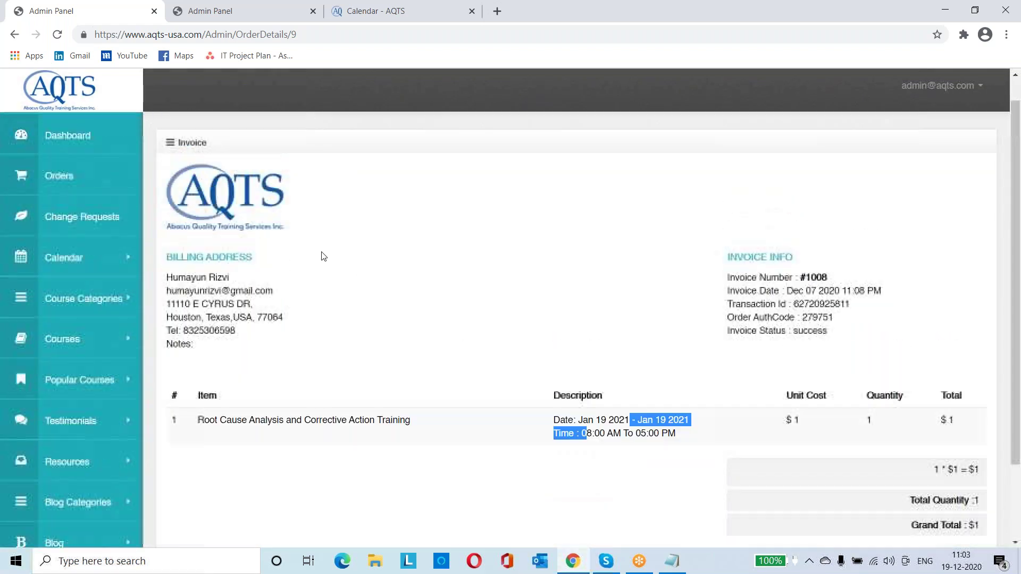
left_click(109, 190)
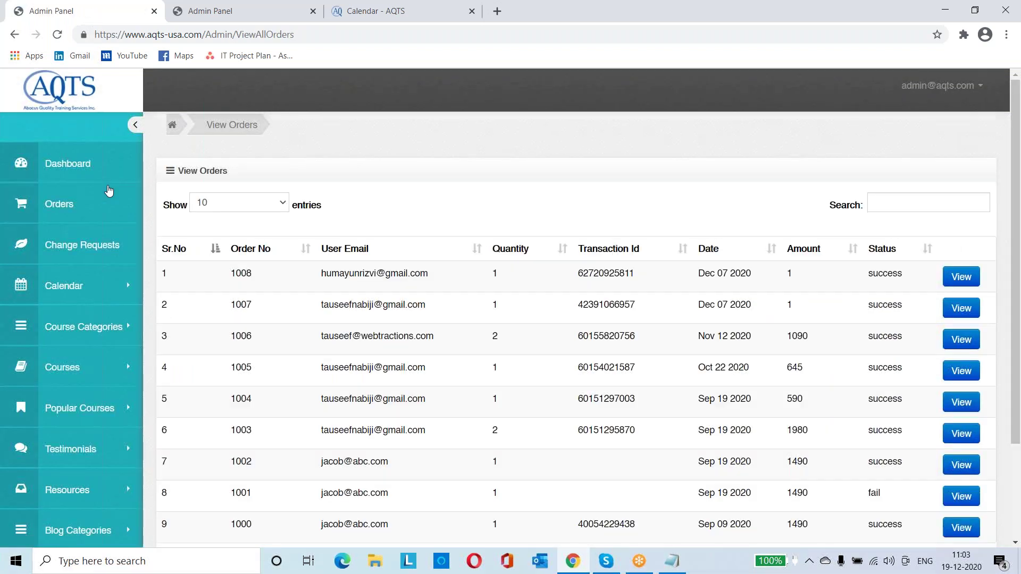
Open Change Requests to list the two approved ISO 9001:2015 Awareness Training requests
left_click(80, 252)
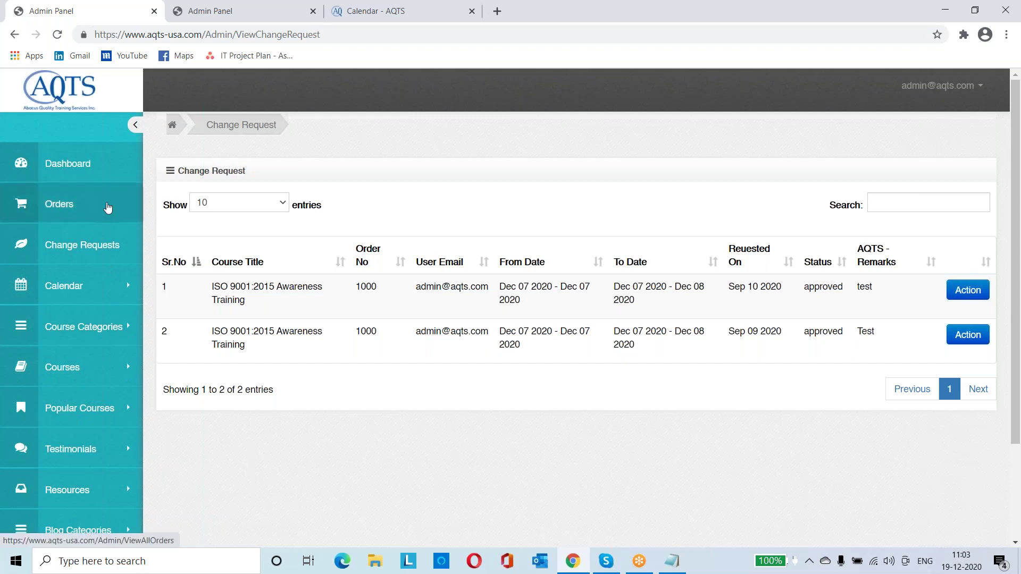
left_click(964, 297)
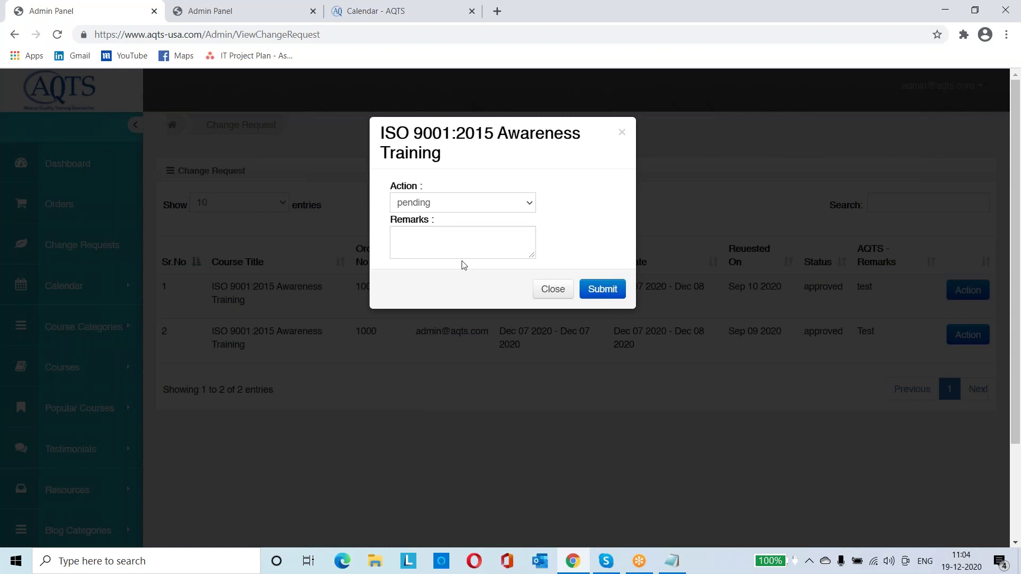
left_click(534, 201)
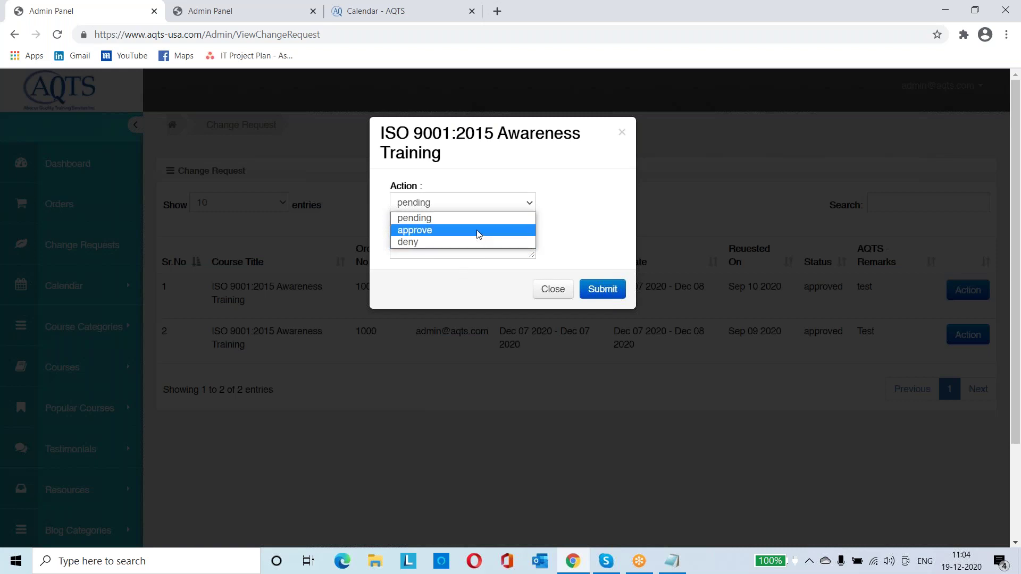
left_click(603, 219)
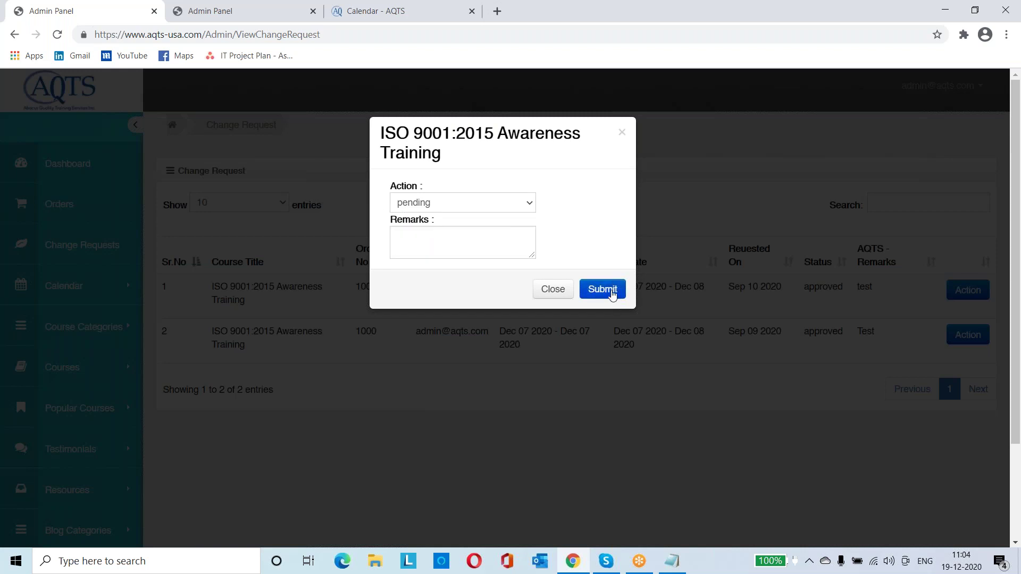
left_click(784, 392)
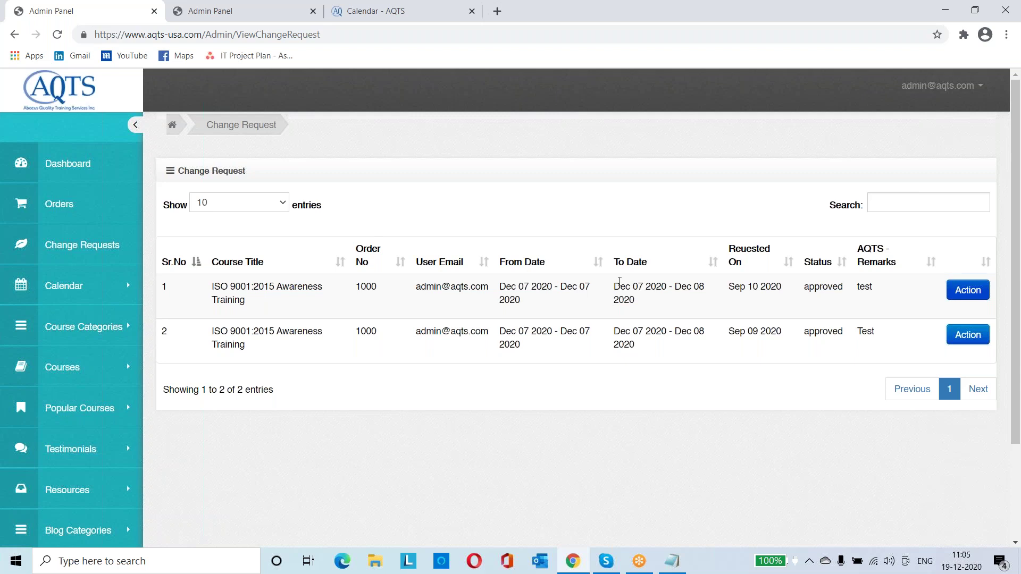
left_click_drag(615, 286, 665, 350)
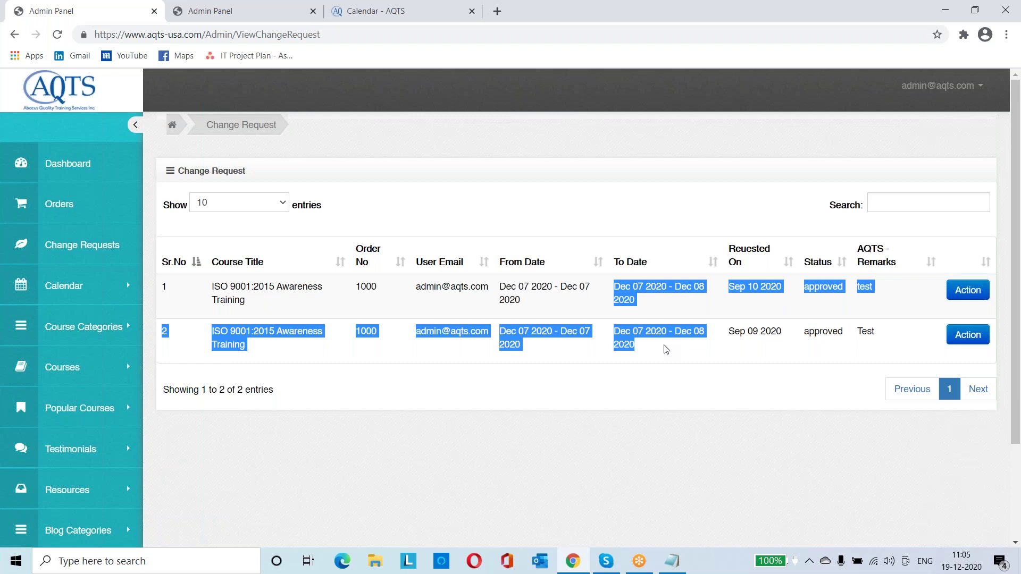
left_click(625, 340)
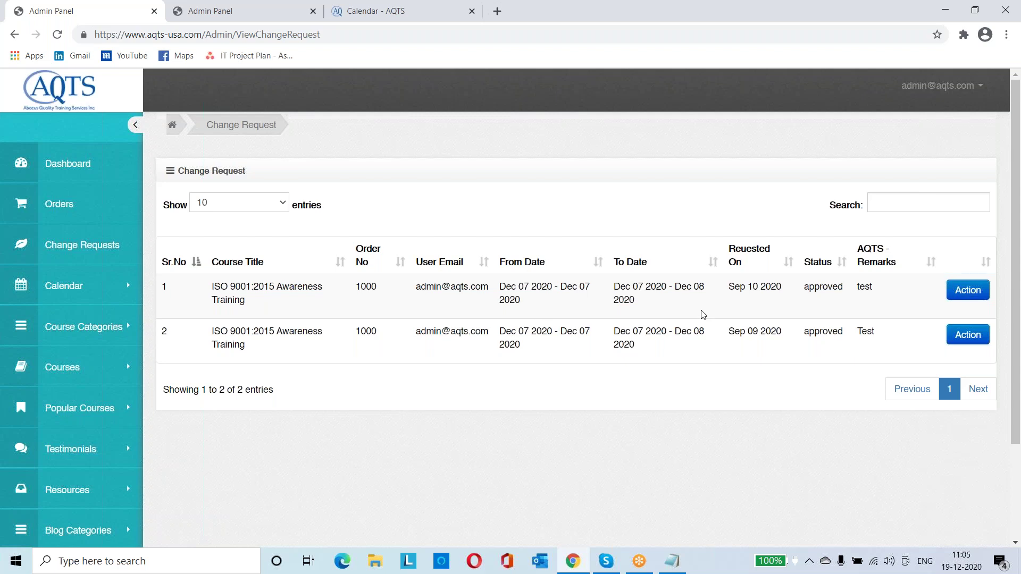
double_click(816, 288)
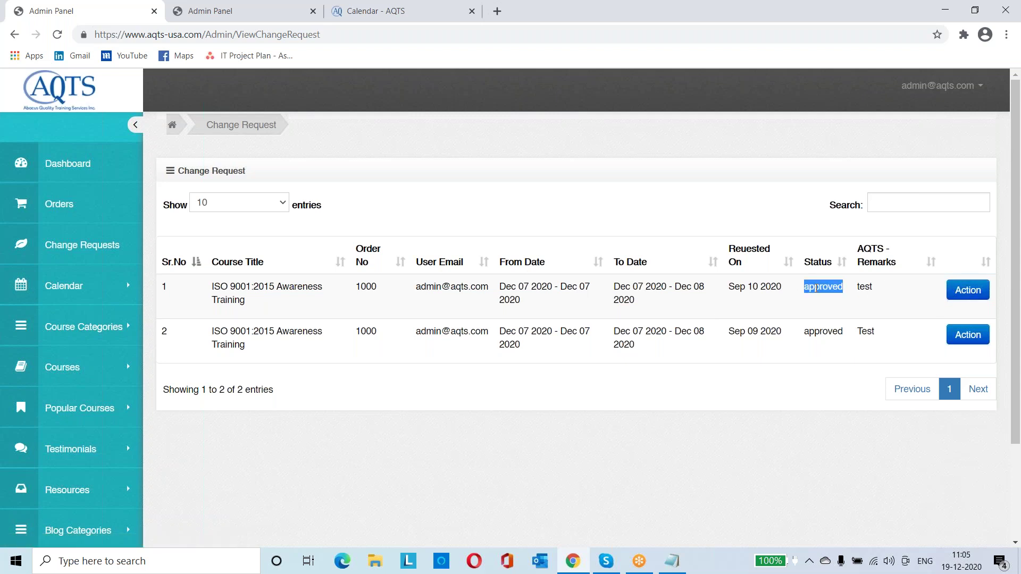
left_click(956, 294)
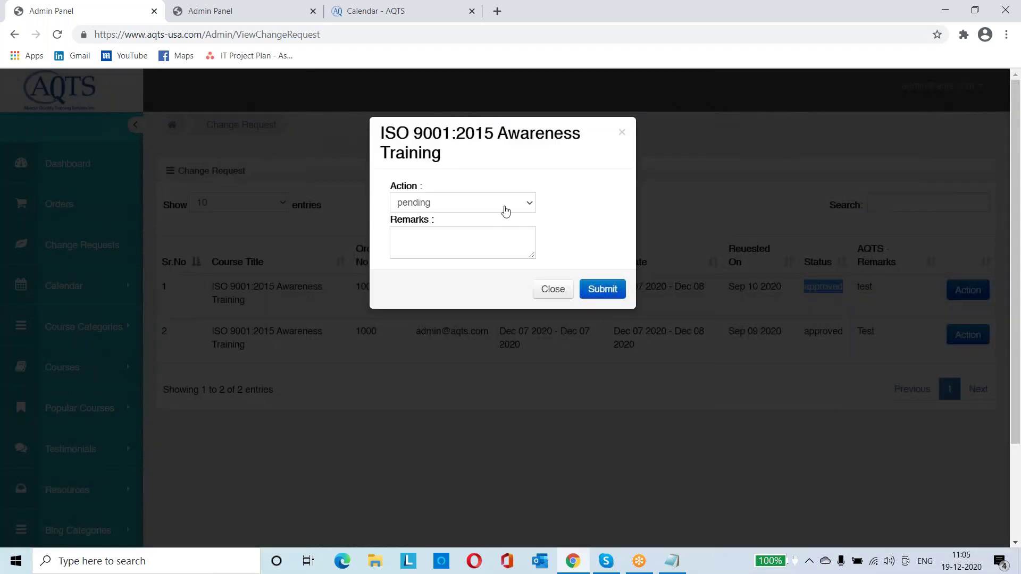
left_click(533, 207)
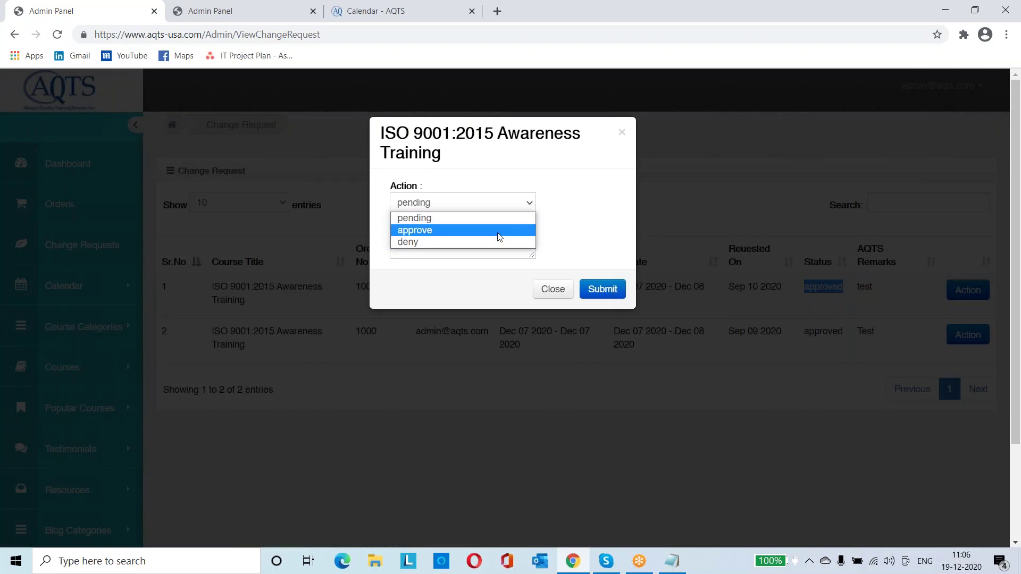
left_click(566, 291)
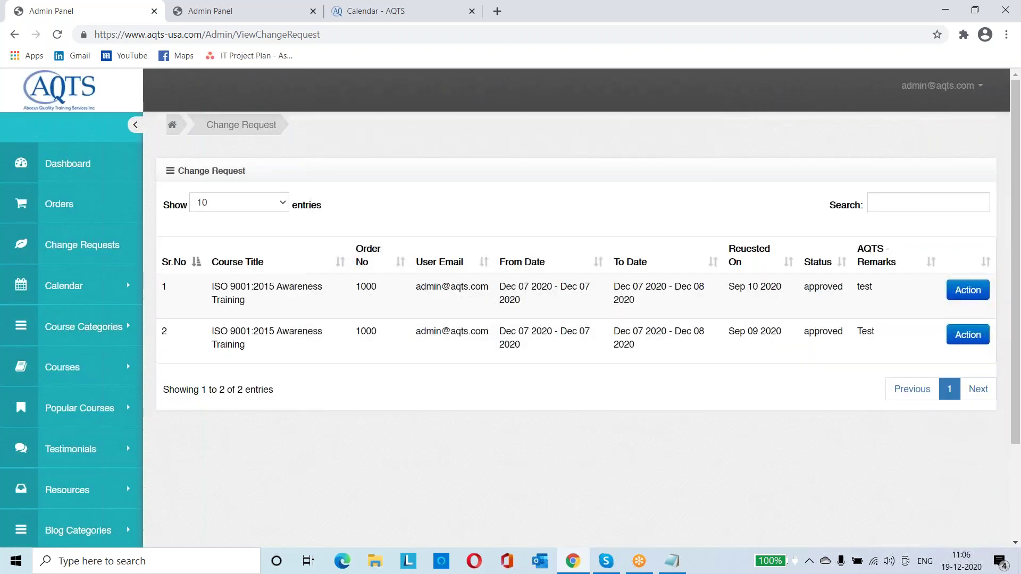
Highlight the first change request's From Date year, Sep 10 request date and approved status
double_click(509, 299)
left_click_drag(731, 291, 756, 292)
double_click(822, 287)
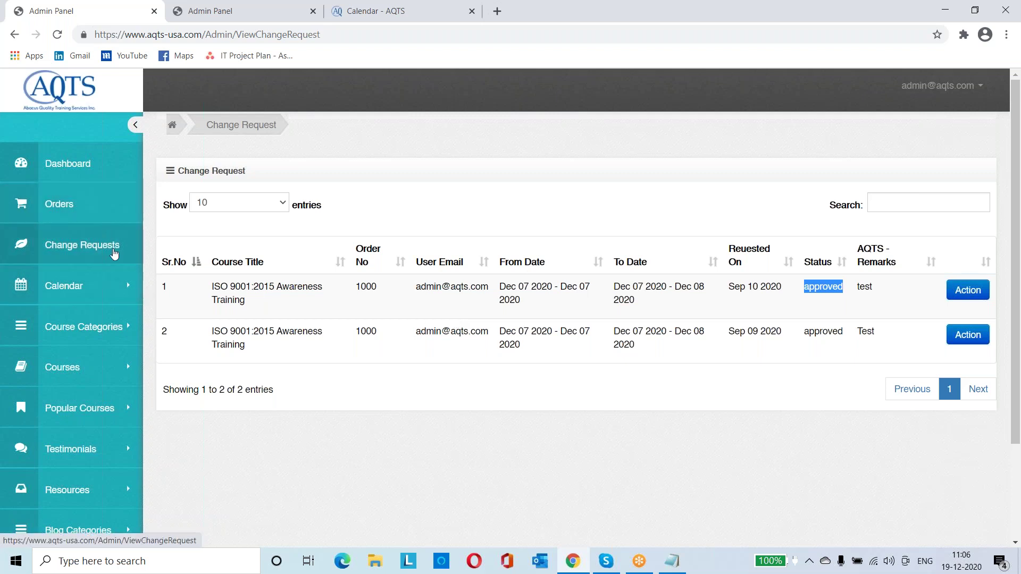
Open the Add Popular Course form from the Popular Courses sidebar section
scroll(115, 255, "down", 1)
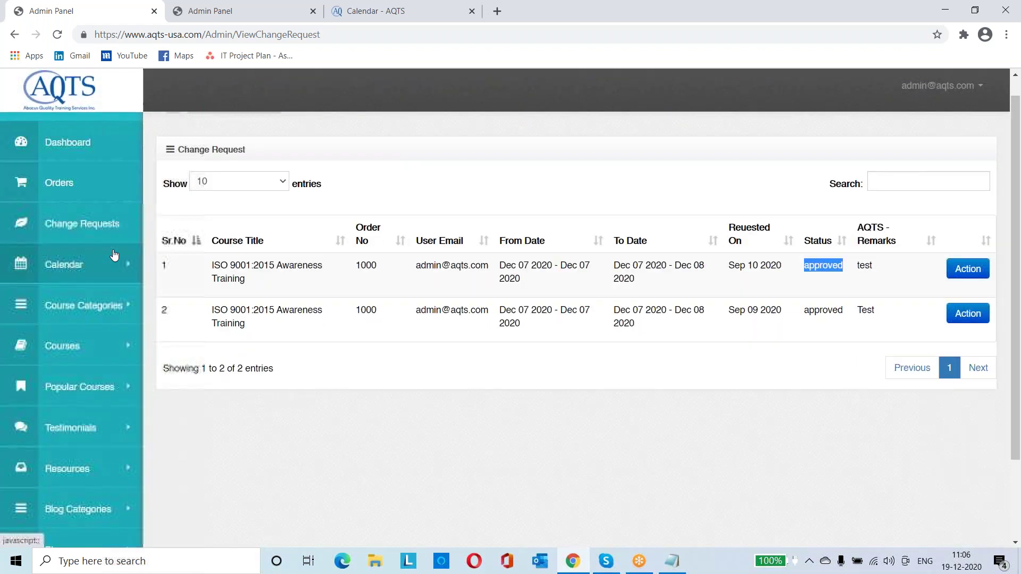
scroll(101, 307, "down", 2)
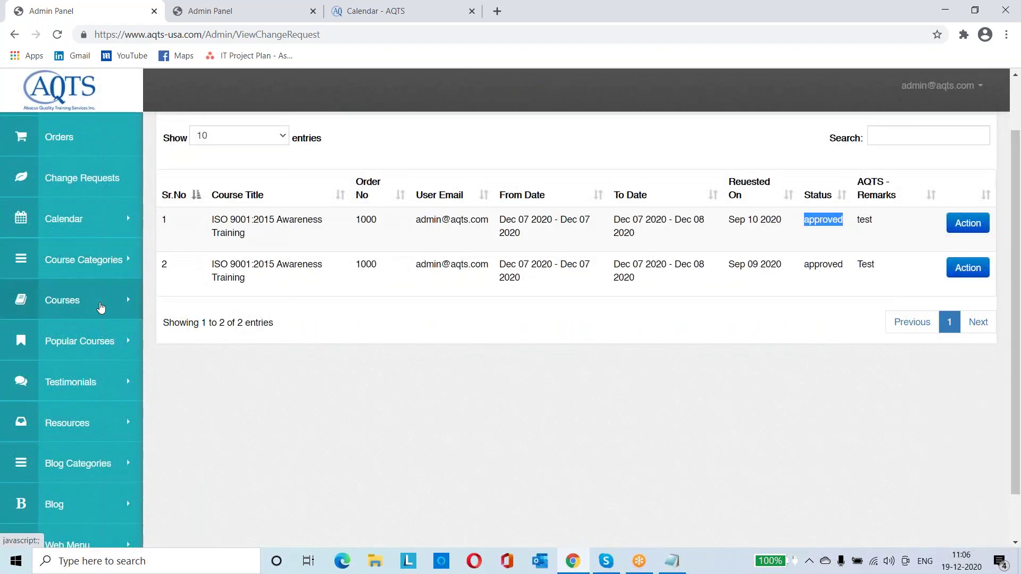
scroll(101, 307, "down", 2)
left_click(101, 308)
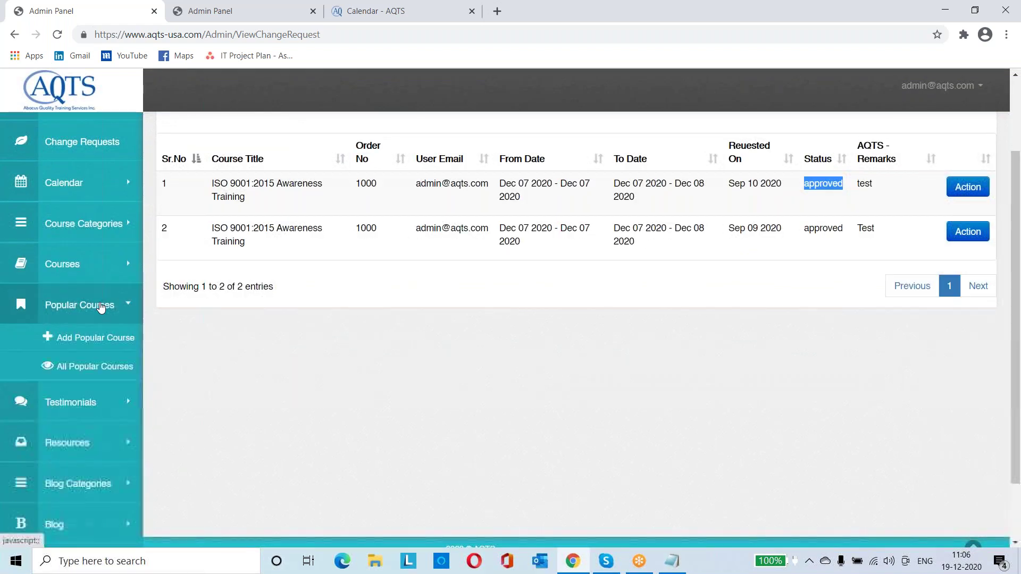
left_click(95, 339)
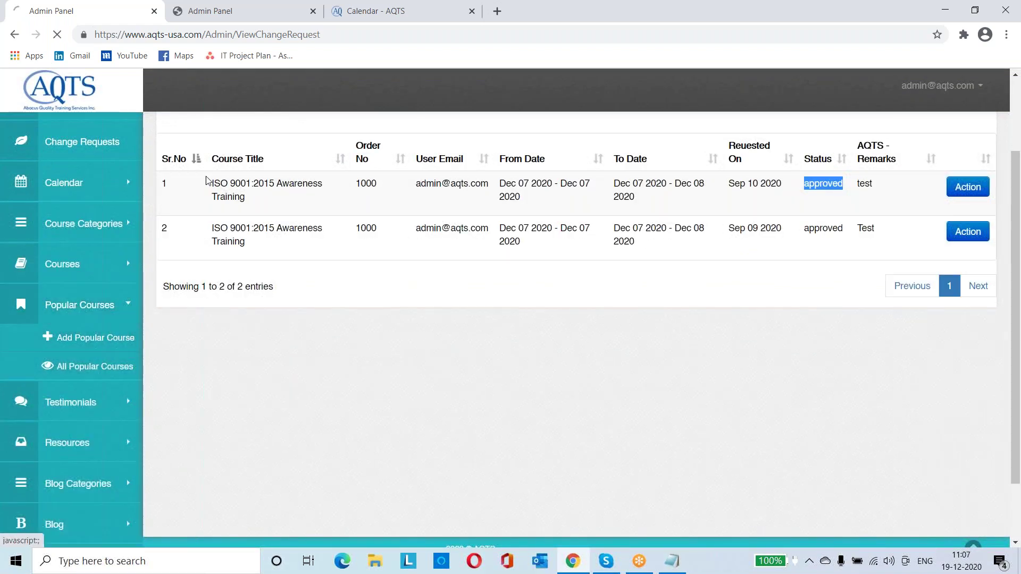
Browse the public website's popular courses, then return to the Add Popular Course form
left_click(269, 8)
key("ctrl+Tab")
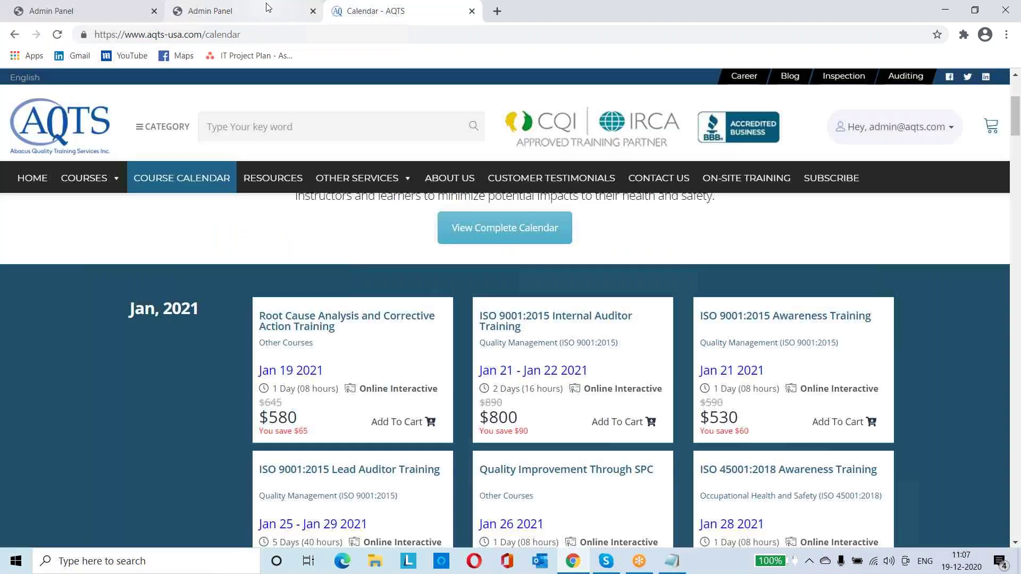
key("ctrl+Tab")
key("ctrl+Tab")
key("ctrl+Tab")
left_click(53, 181)
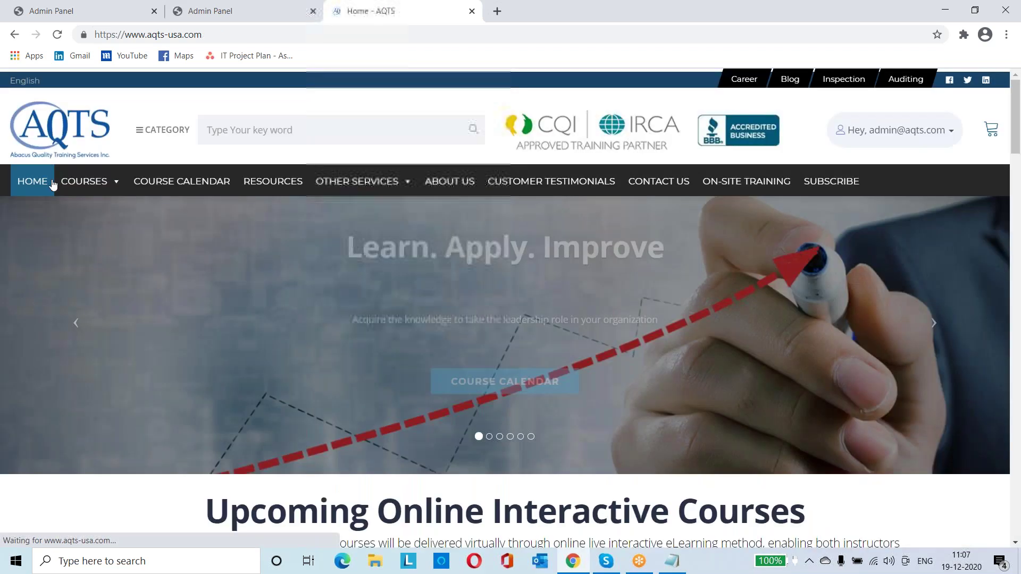
scroll(261, 353, "down", 12)
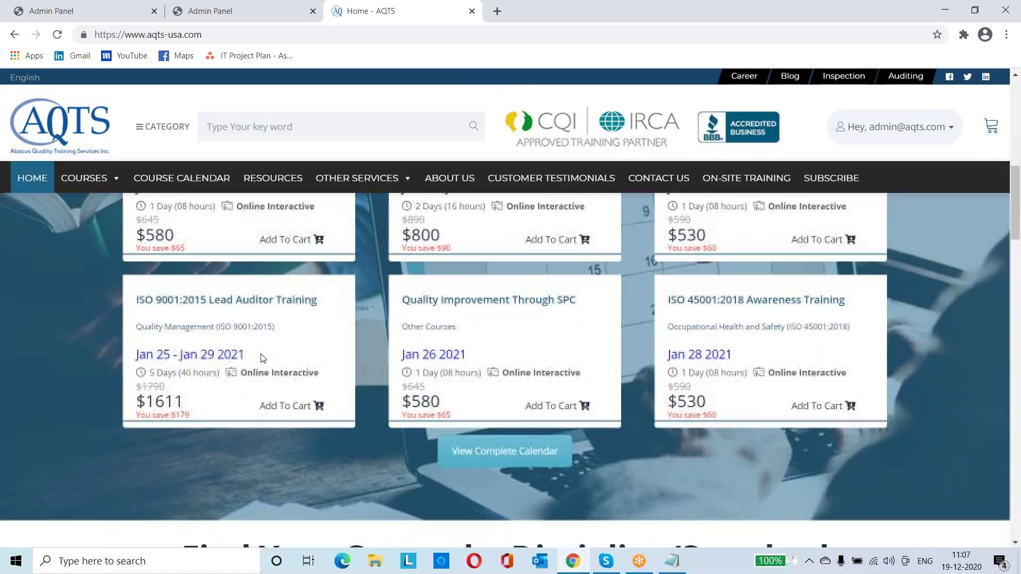
scroll(510, 370, "down", 9)
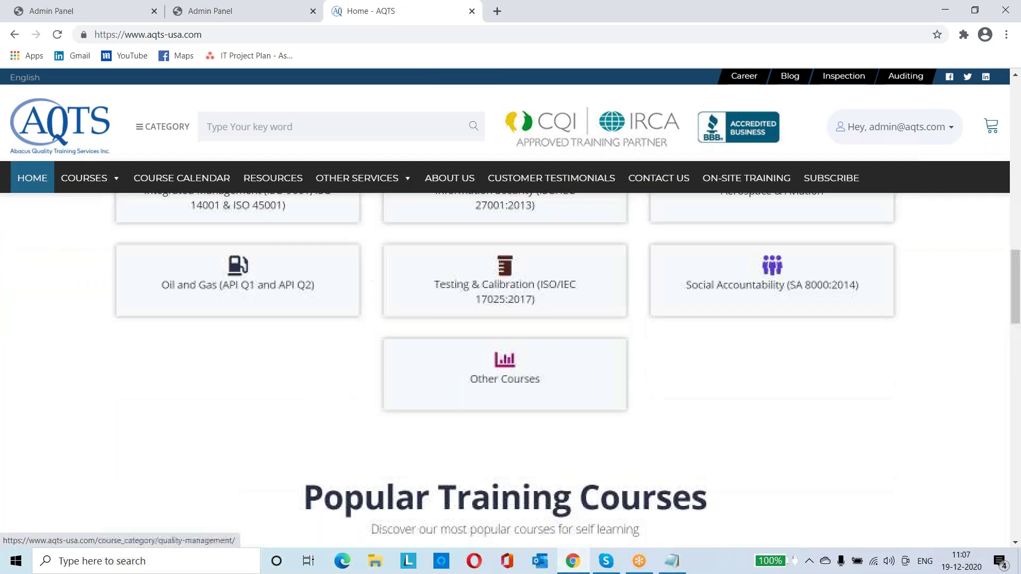
scroll(307, 404, "down", 2)
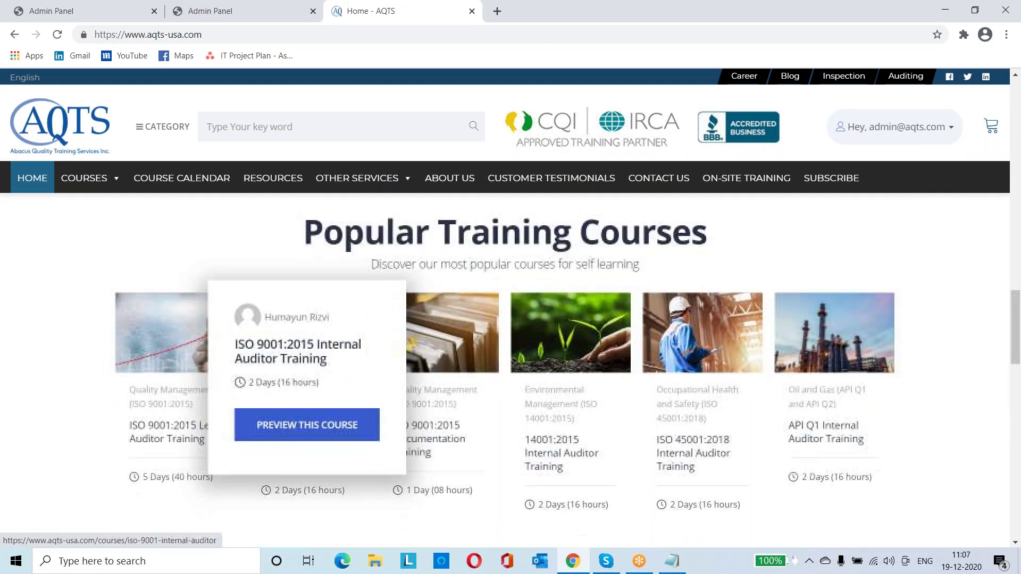
scroll(11, 452, "down", 1)
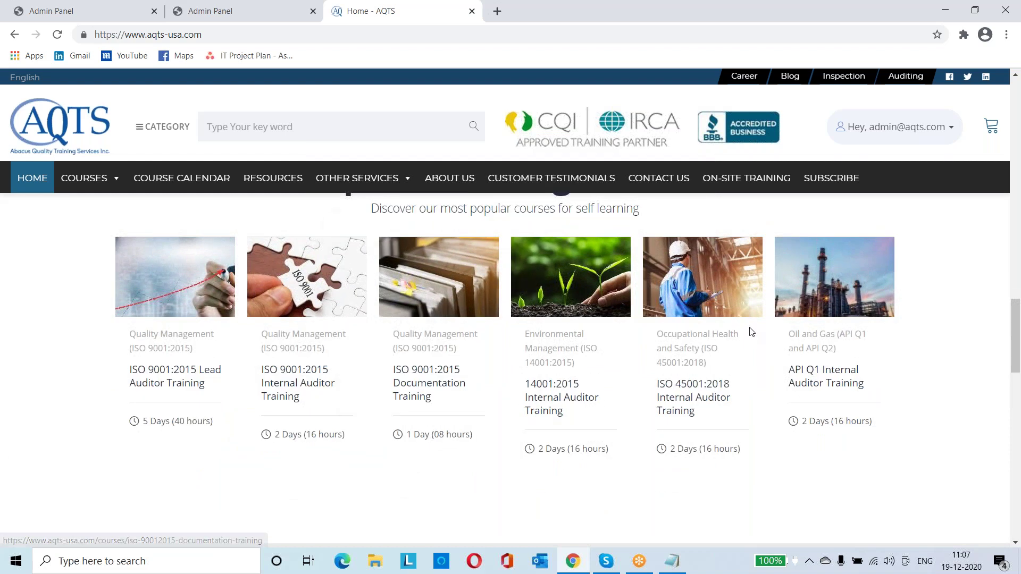
left_click(85, 6)
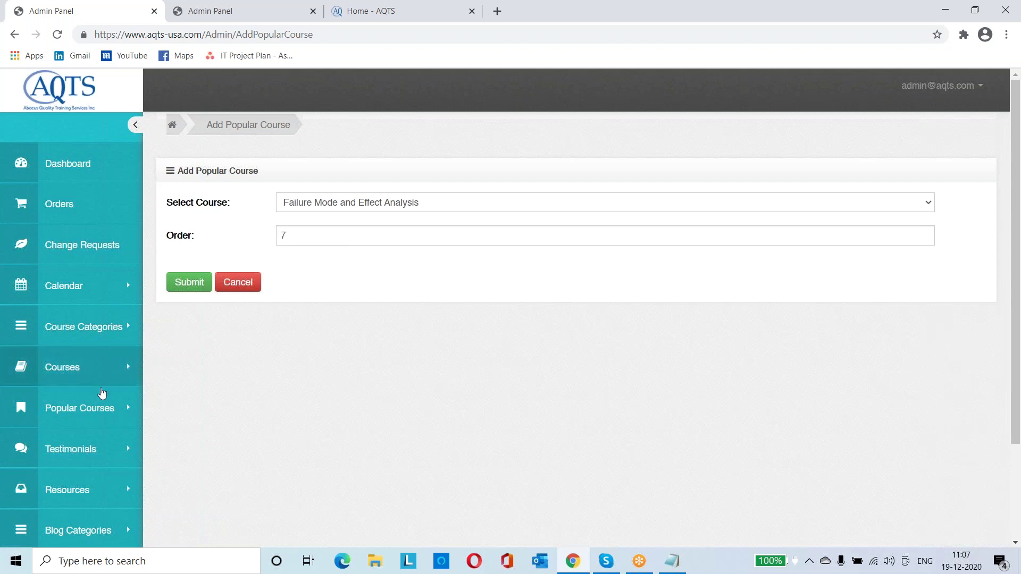
Open All Popular Courses (six courses, orders 1–6) and compare it with the website
left_click(87, 418)
left_click(74, 470)
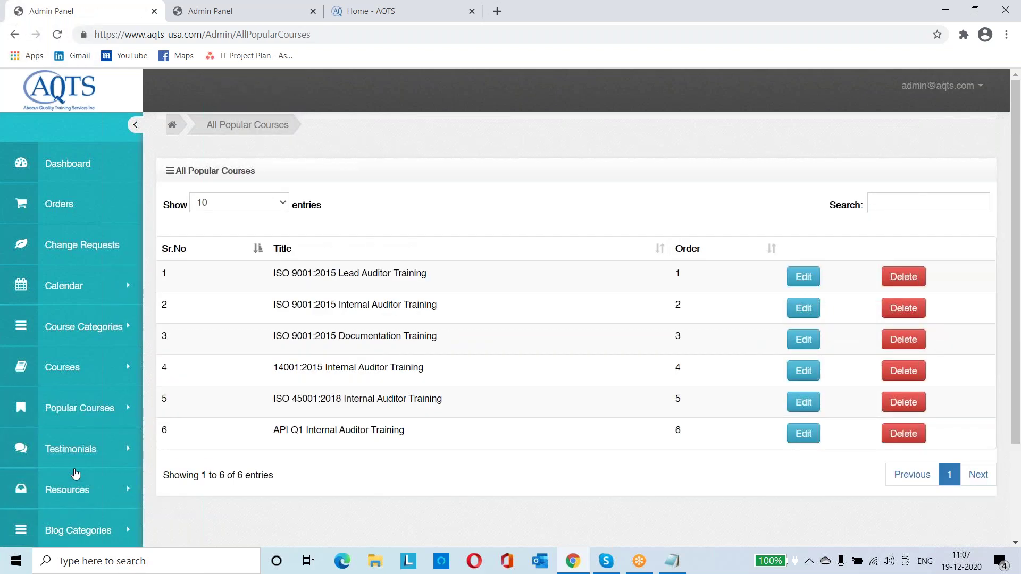
key("ctrl+Tab")
key("ctrl+Tab")
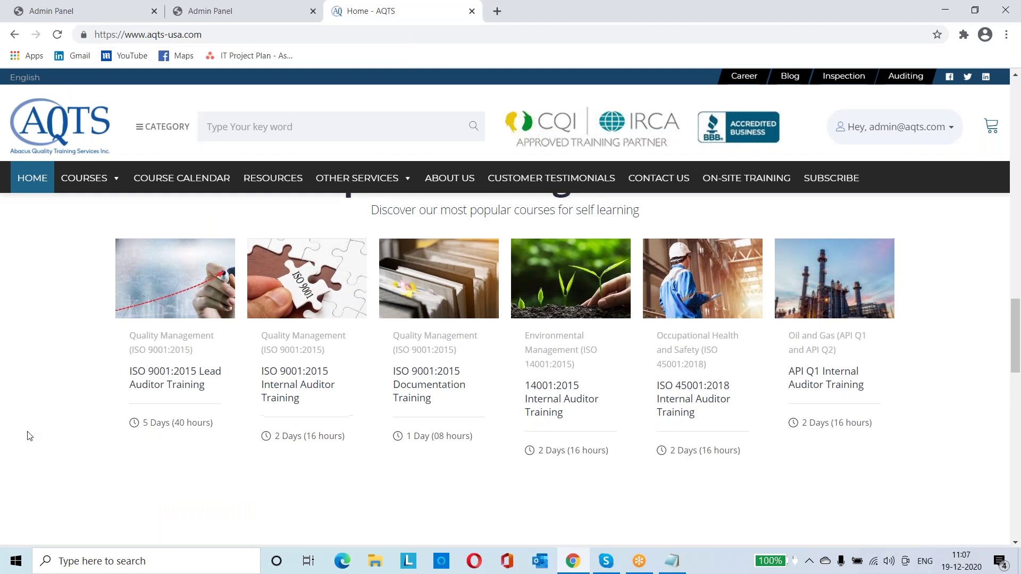
scroll(29, 436, "up", 1)
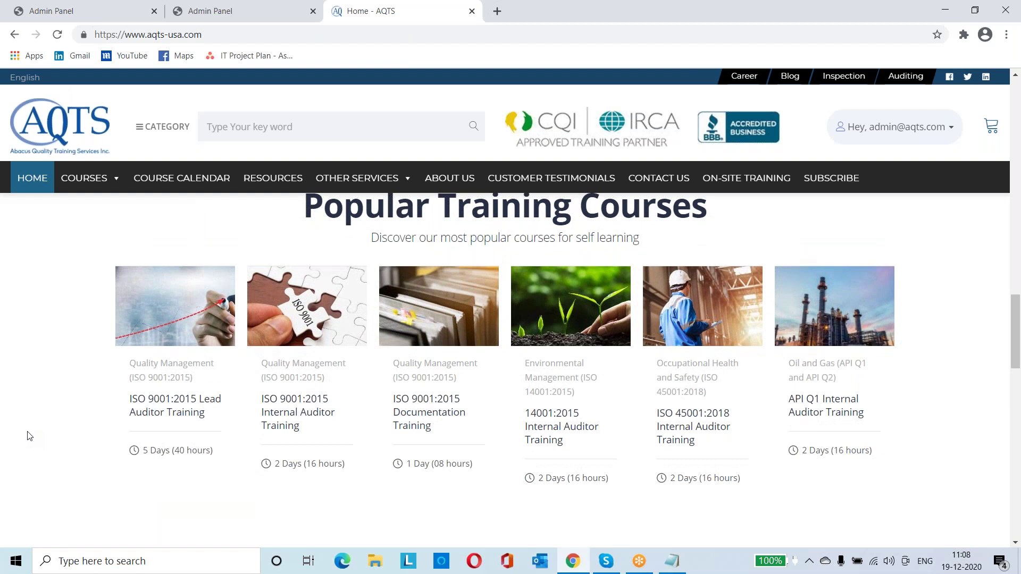
key("ctrl+Tab")
key("ctrl+shift+Tab")
key("ctrl+Tab")
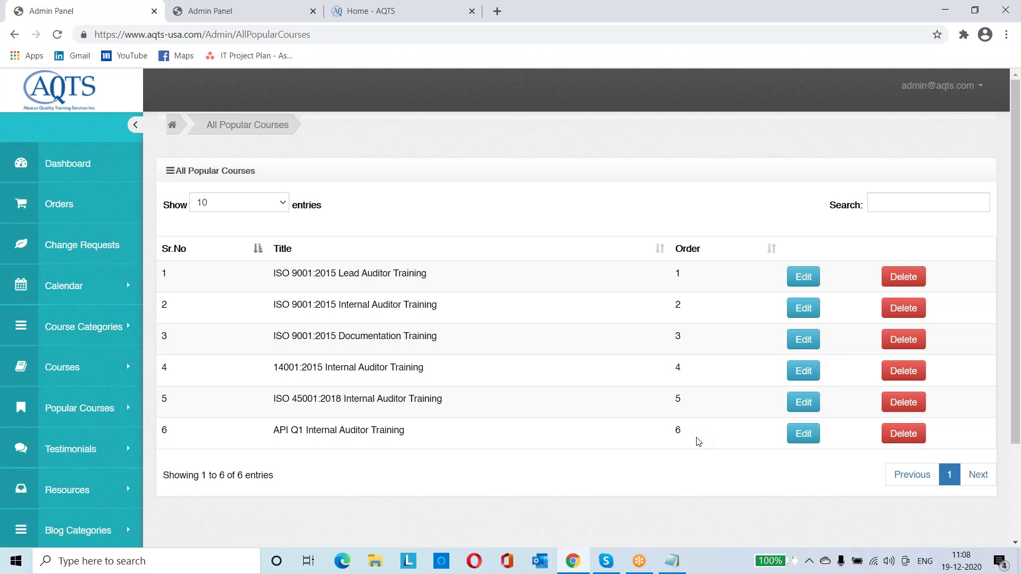
Open the ISO 9001:2015 Lead Auditor Training edit form and check its course list
left_click(803, 283)
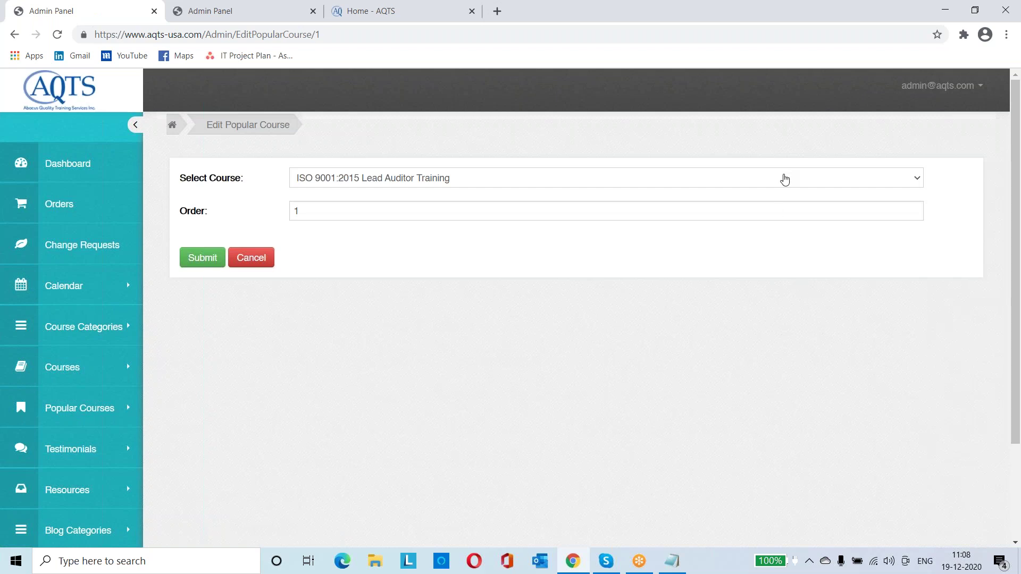
left_click(785, 180)
left_click(785, 180)
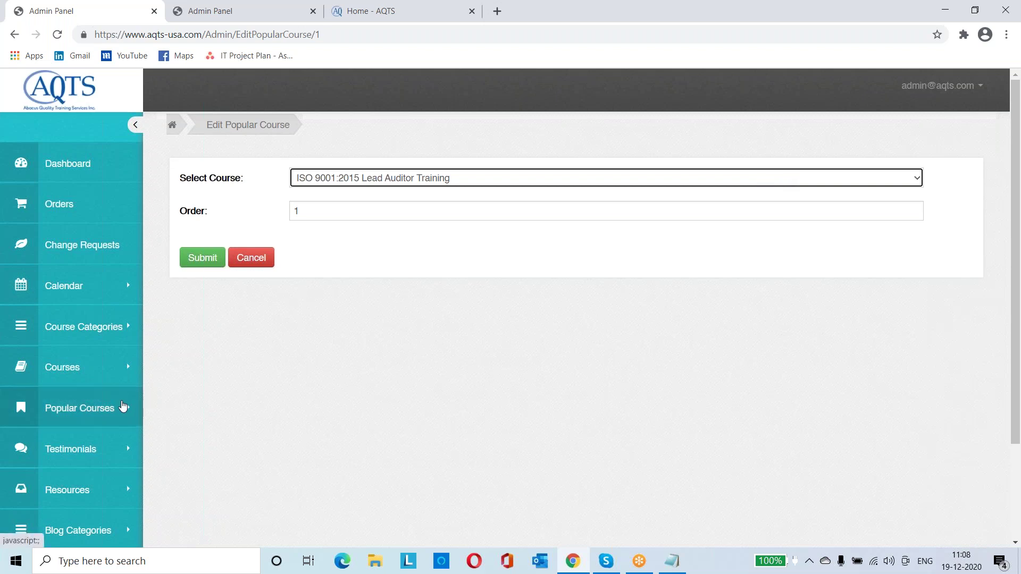
Return to the Add Popular Course form and review the courses available to add
left_click(122, 407)
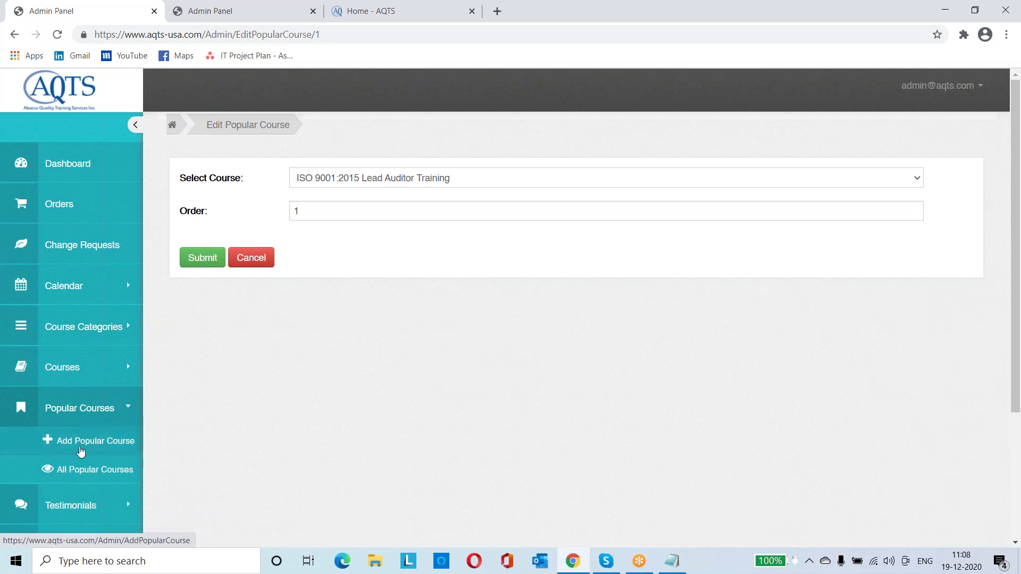
left_click(80, 450)
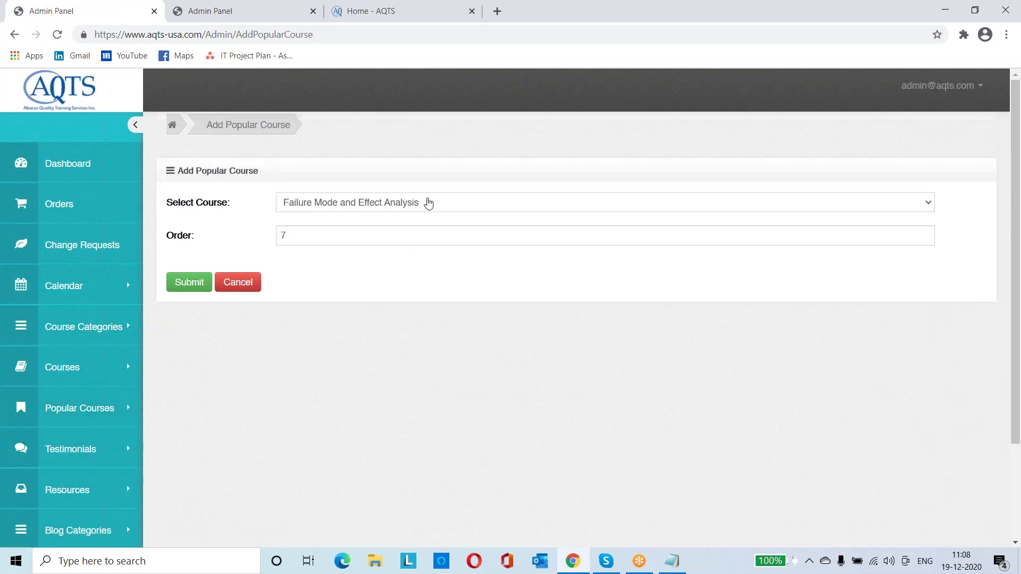
left_click(429, 202)
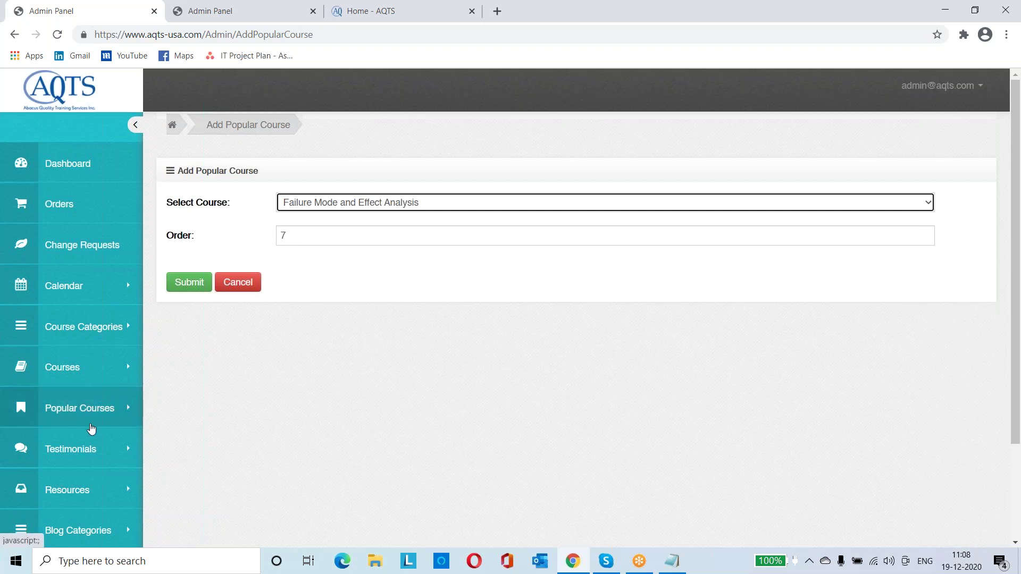
left_click(102, 448)
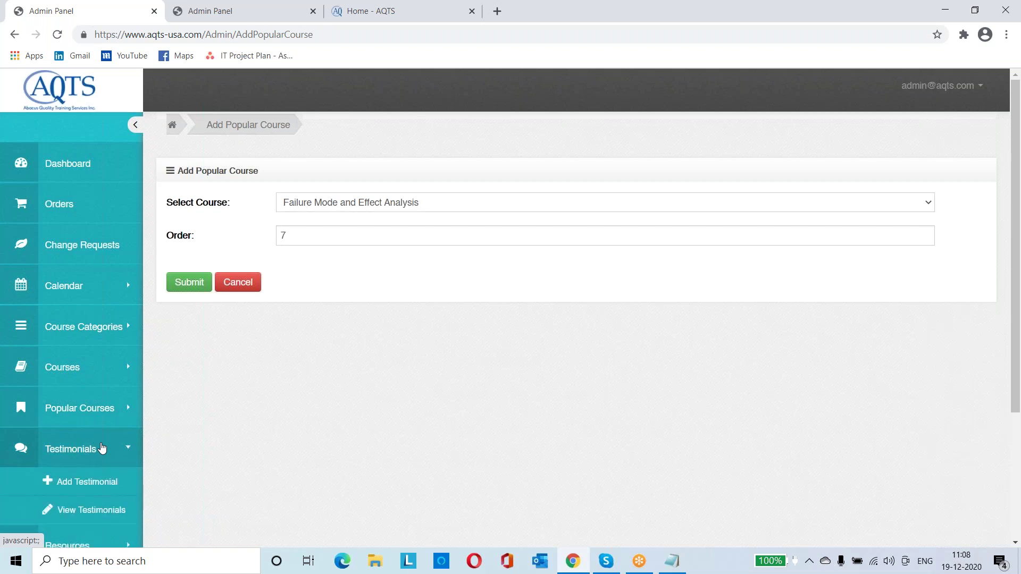
Scroll through the 12 existing testimonials in View Testimonials
left_click(85, 510)
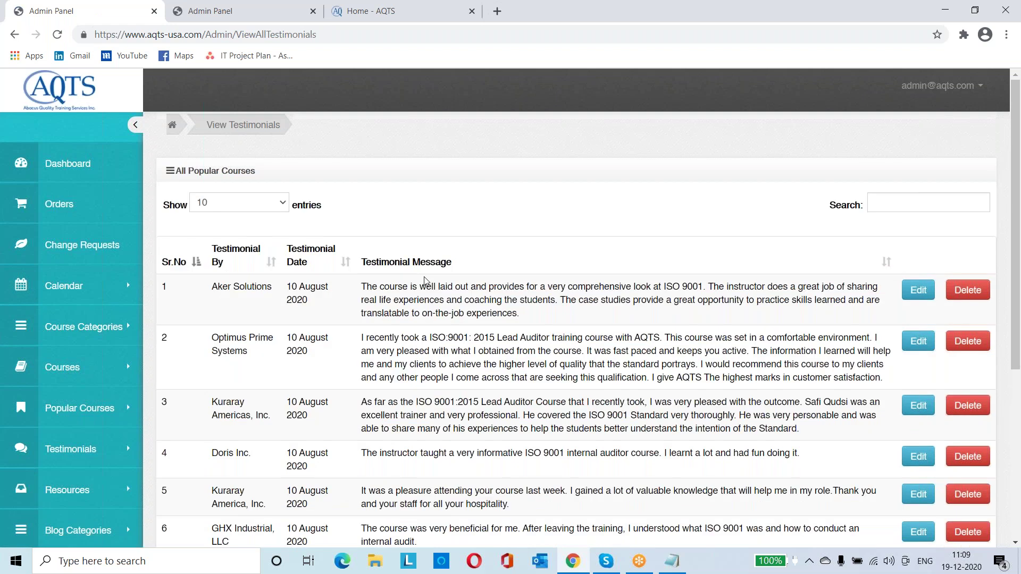
scroll(423, 276, "down", 3)
scroll(424, 276, "down", 3)
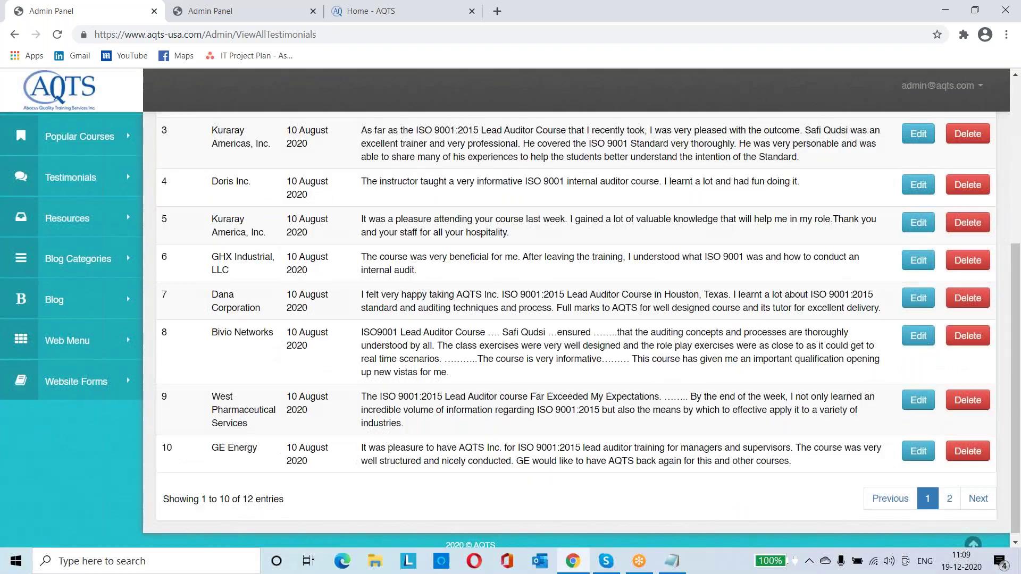
scroll(80, 479, "up", 5)
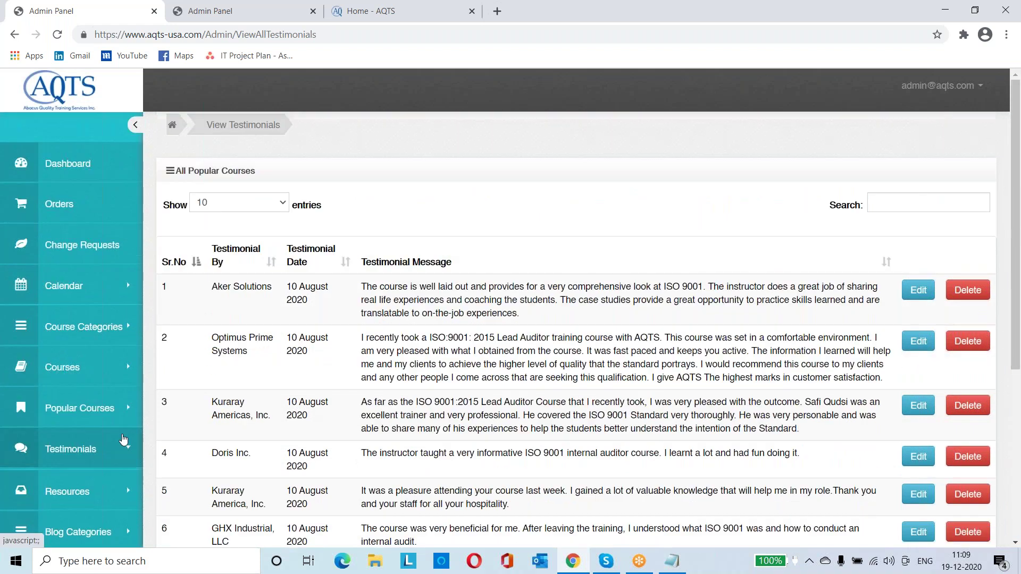
Open the empty Add Testimonial form and try its date and message fields
left_click(70, 449)
left_click(81, 483)
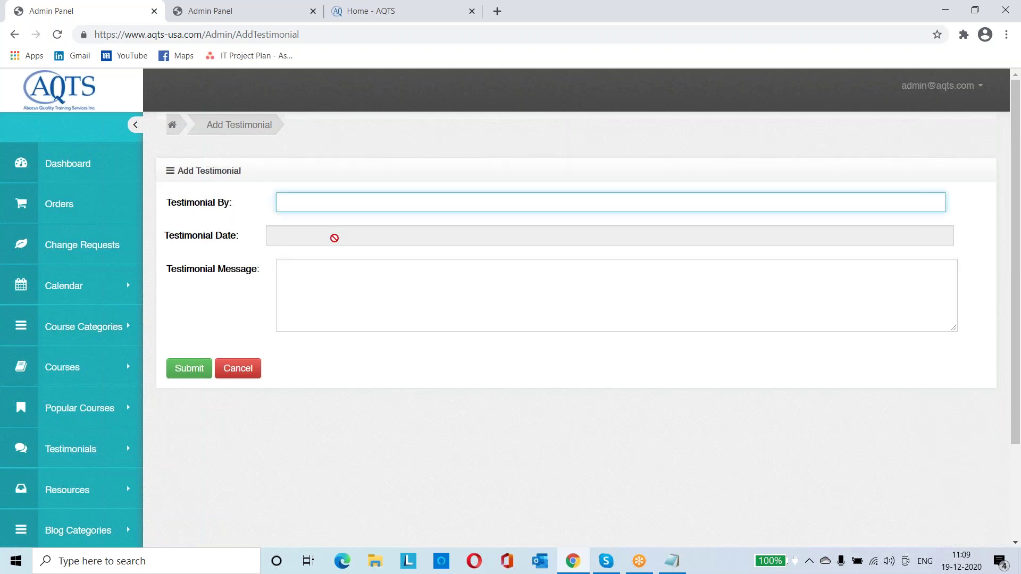
left_click(335, 235)
left_click(238, 286)
left_click(317, 292)
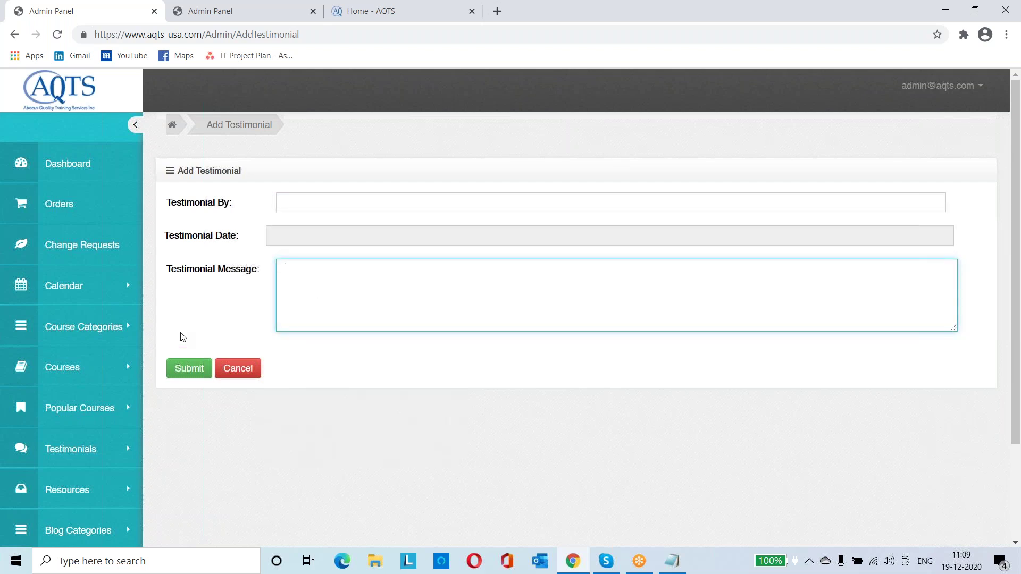
key("ctrl+Tab")
key("ctrl+Tab")
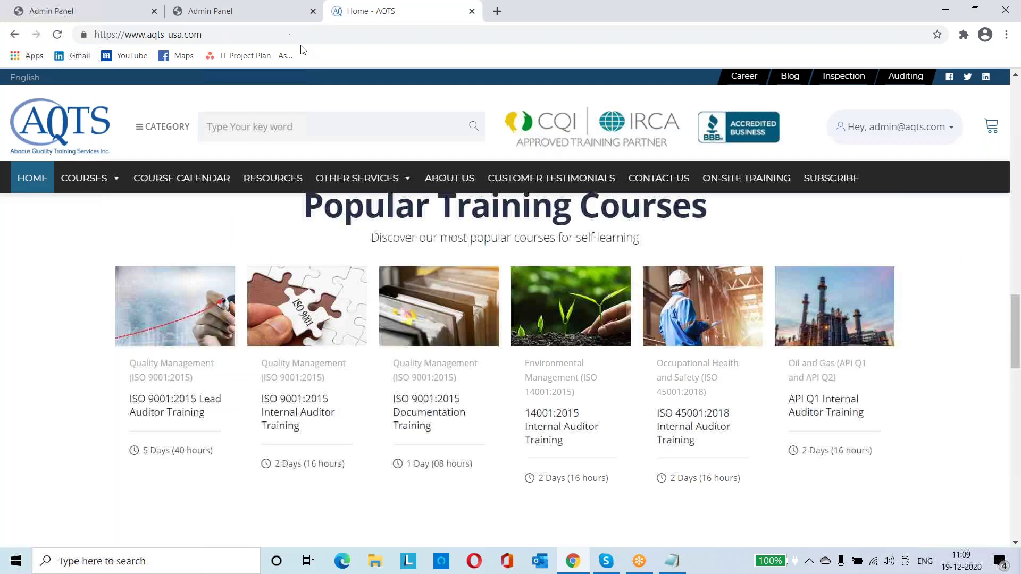
Browse the home page testimonial carousel and the Customer Testimonials page, then return to admin
scroll(783, 329, "down", 6)
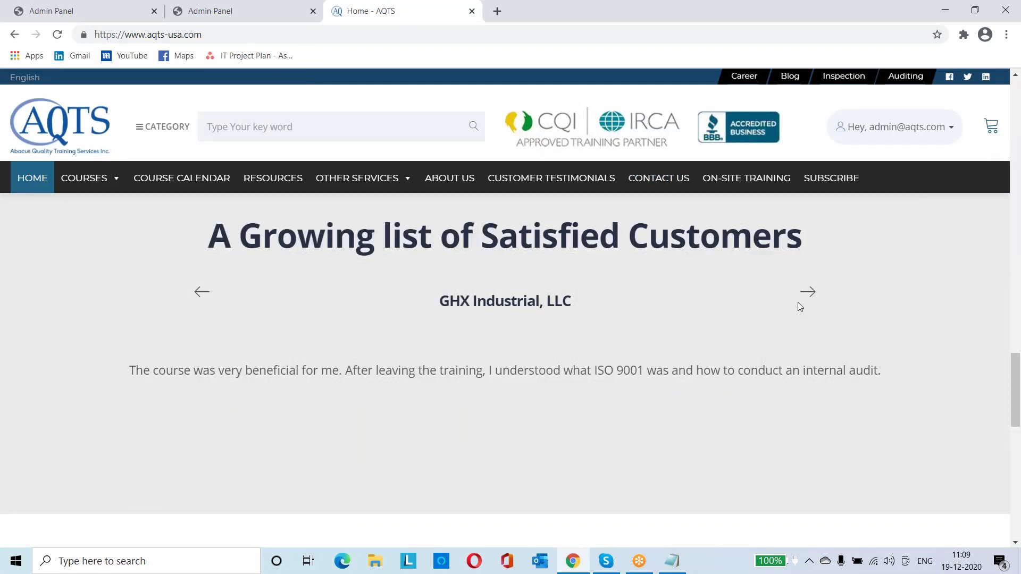
left_click(803, 293)
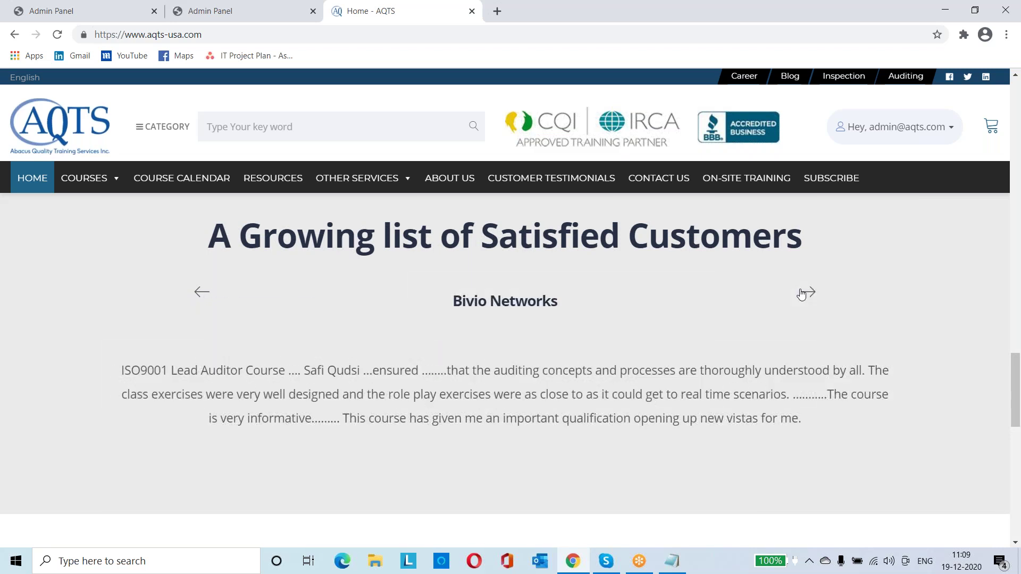
left_click(576, 177)
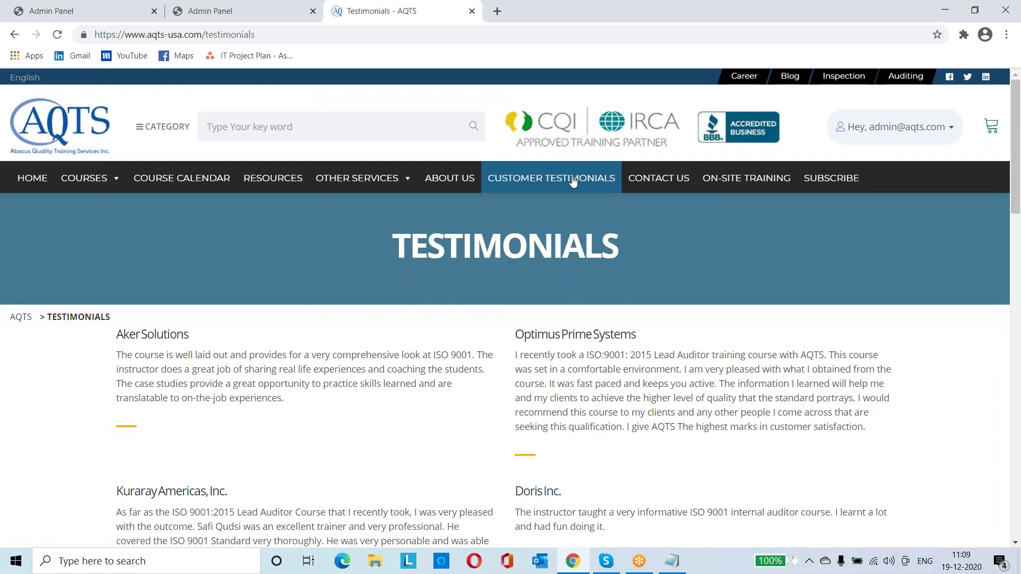
scroll(577, 177, "down", 3)
scroll(510, 372, "down", 11)
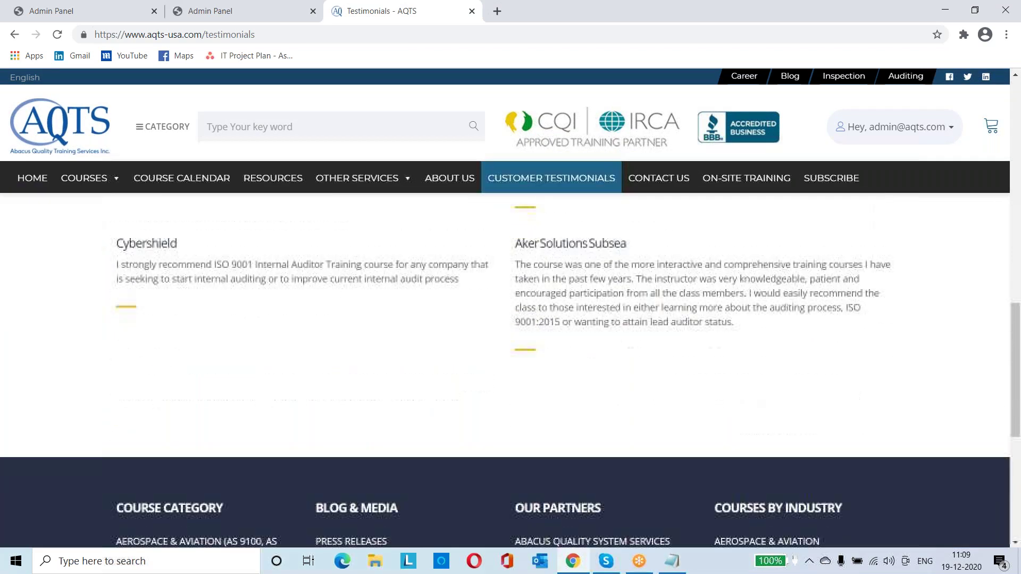
scroll(511, 372, "up", 10)
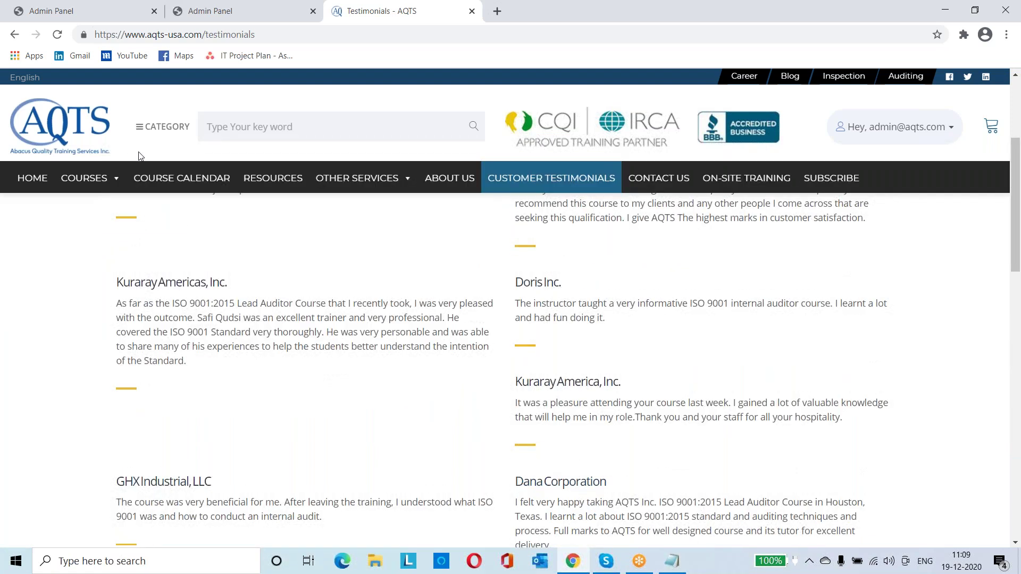
left_click(106, 12)
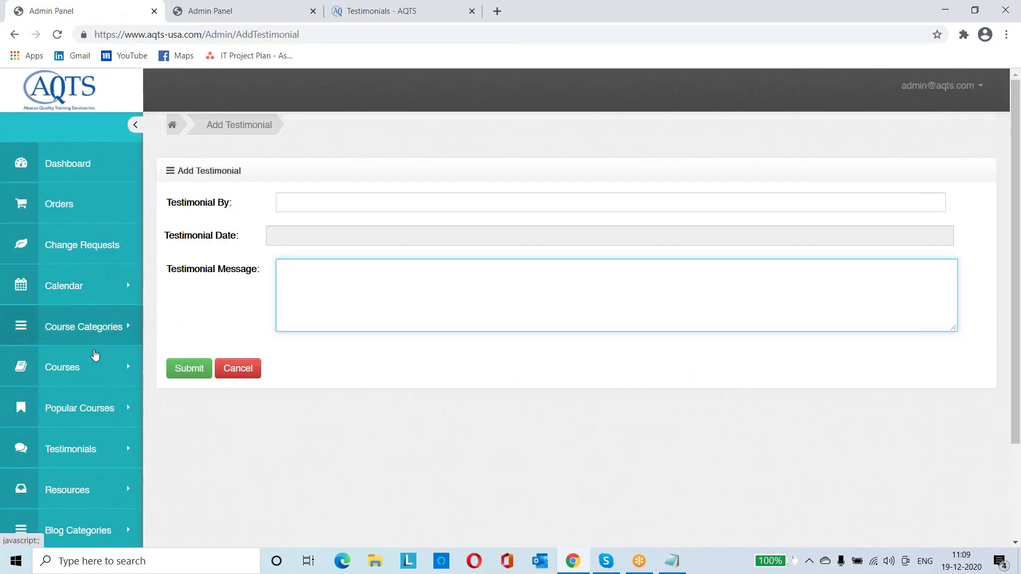
Open View Testimonials and scroll through entries from Aker Solutions to Bivio Networks
left_click(86, 449)
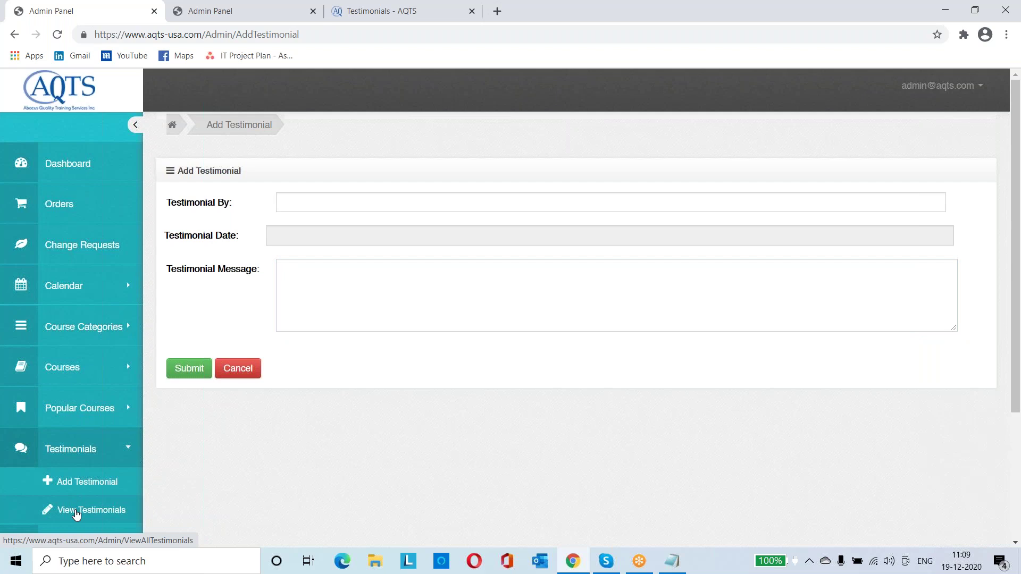
left_click(76, 508)
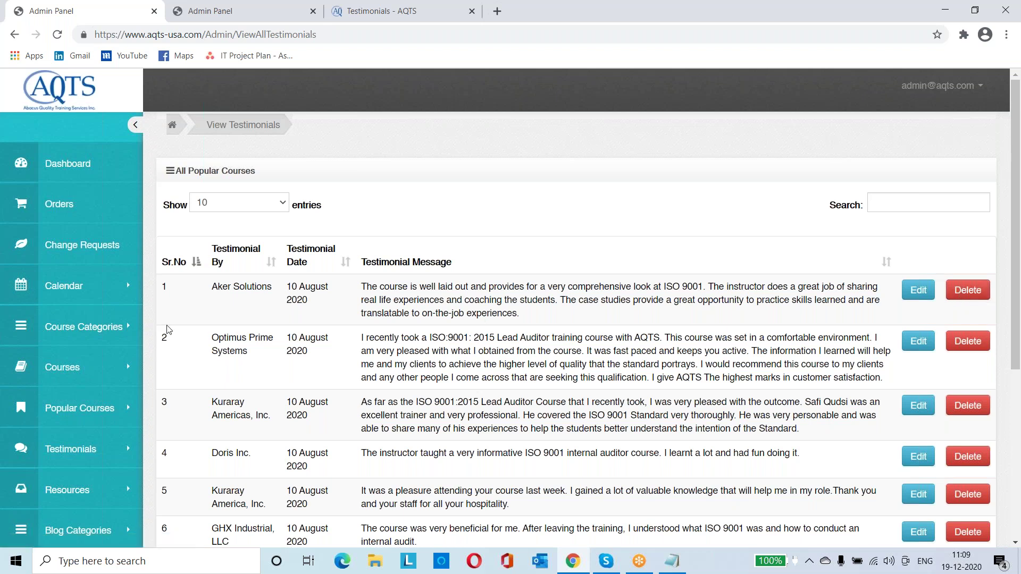
scroll(168, 330, "down", 2)
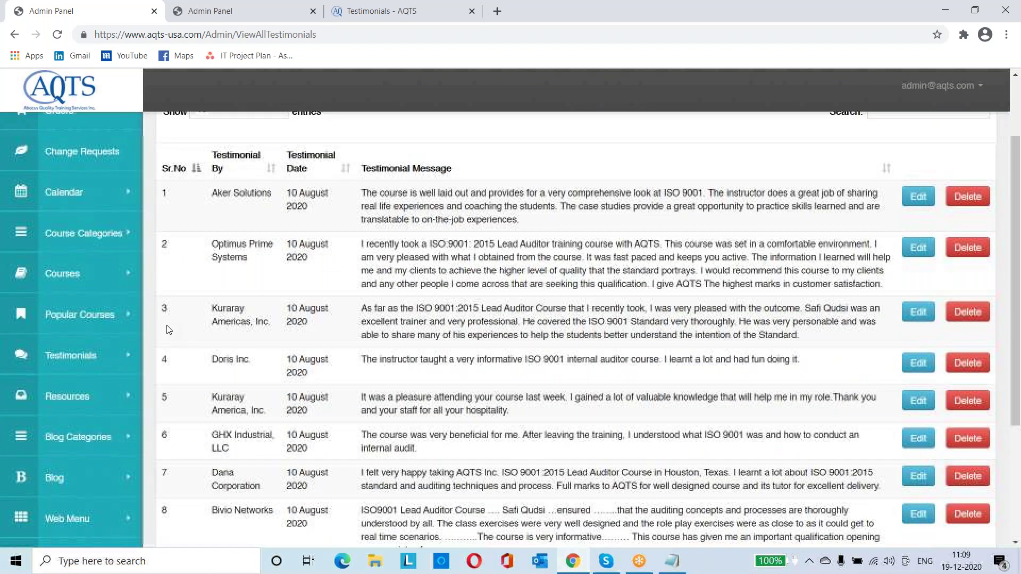
scroll(168, 329, "down", 1)
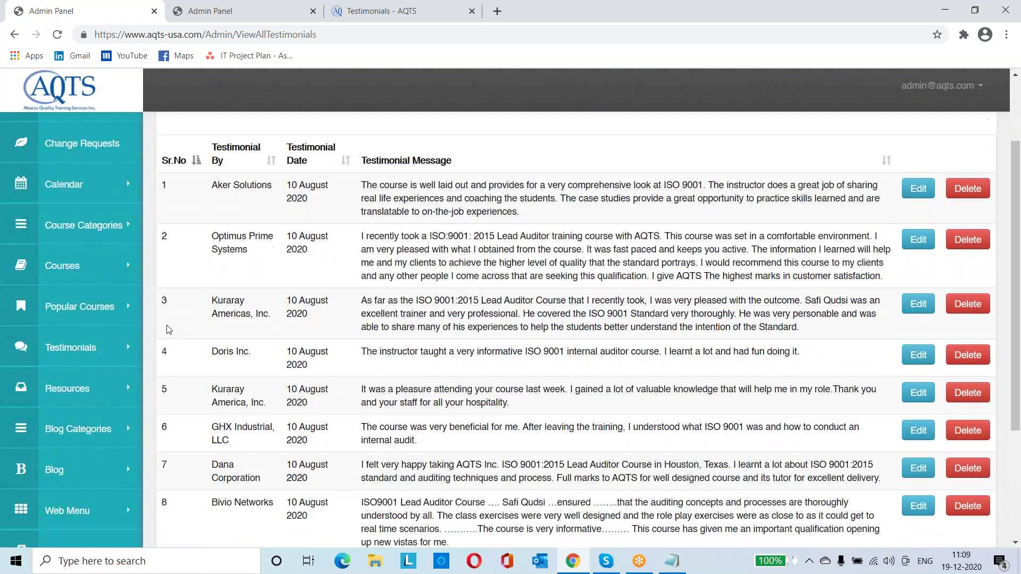
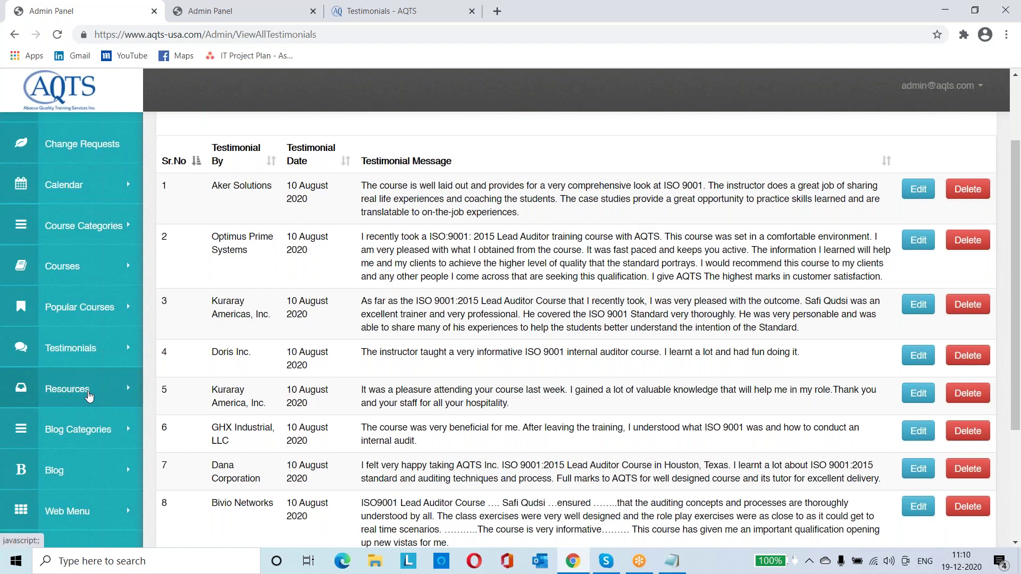
Expand Resources in the admin sidebar, then bring up the public Testimonials - AQTS tab
left_click(89, 397)
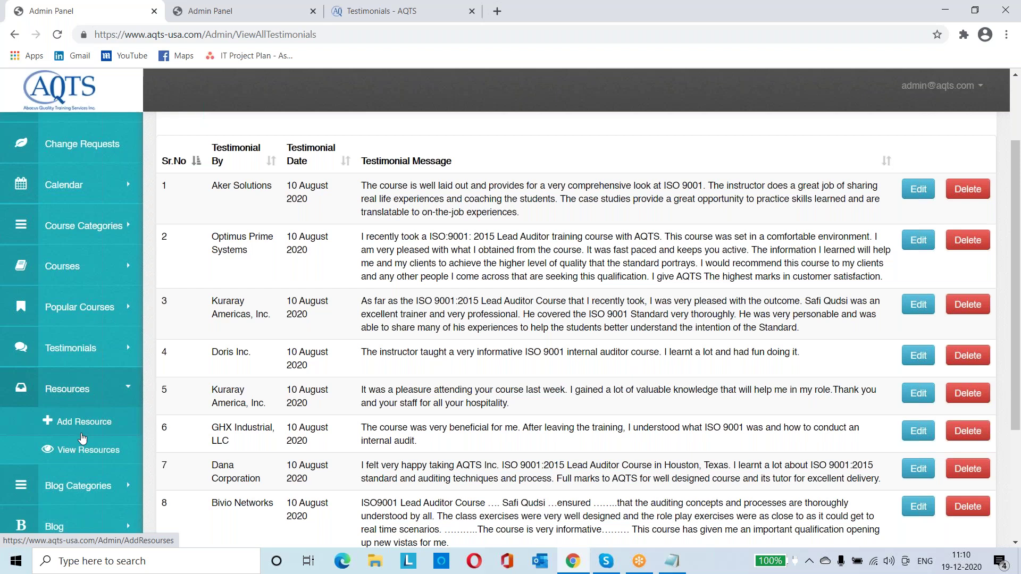
left_click(246, 8)
key("ctrl+Tab")
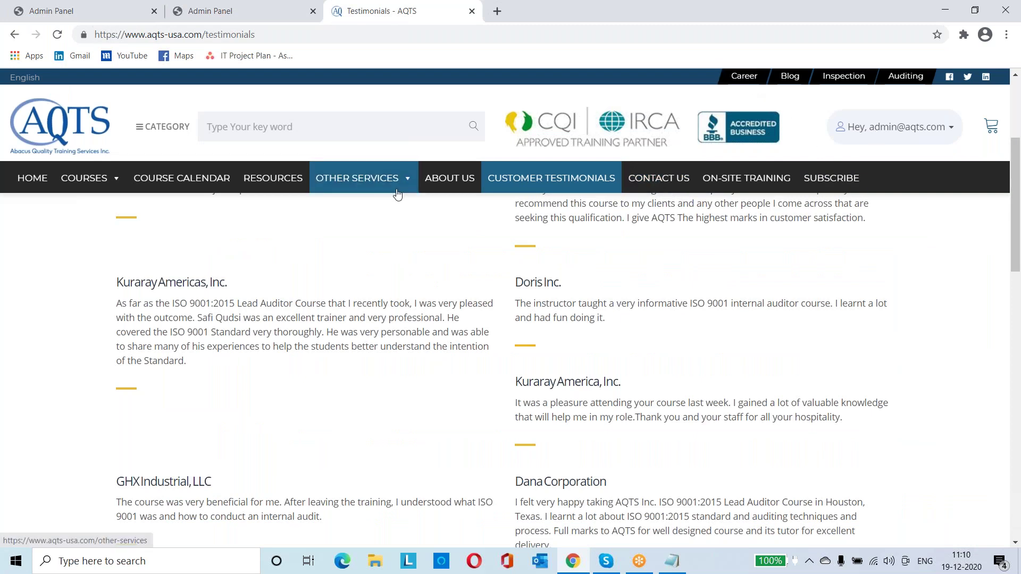
Open the public RESOURCES page and scroll through its listings
left_click(295, 177)
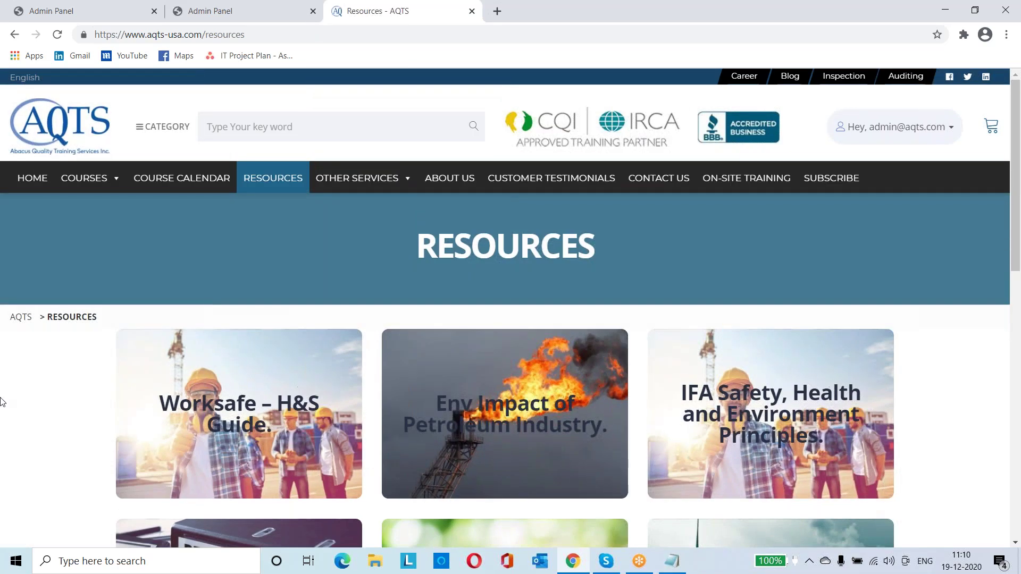
scroll(2, 388, "down", 2)
mouse_move(234, 343)
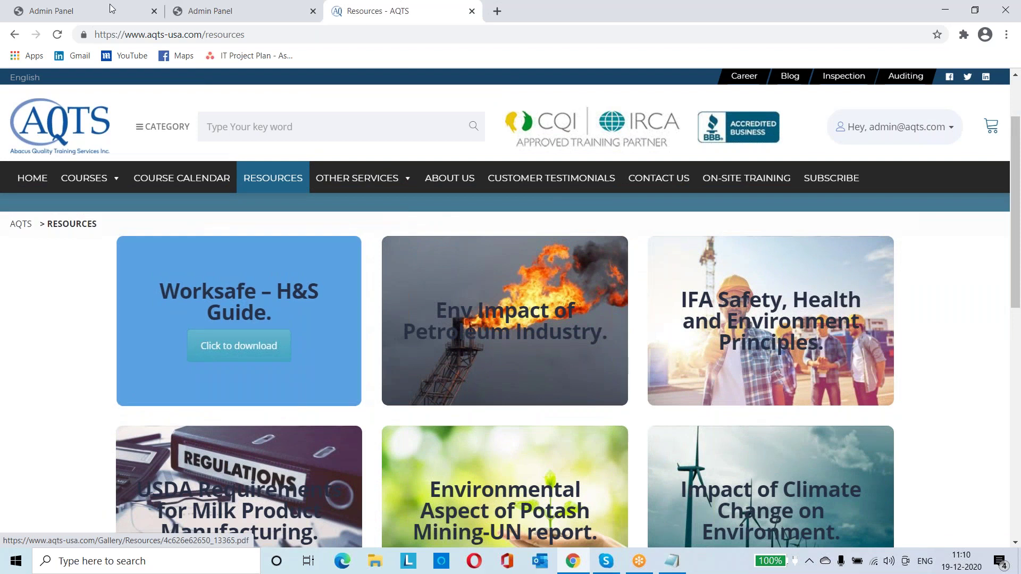
Open the admin Resources > Add Resource form and focus the Resource Title field
left_click(51, 11)
left_click(81, 428)
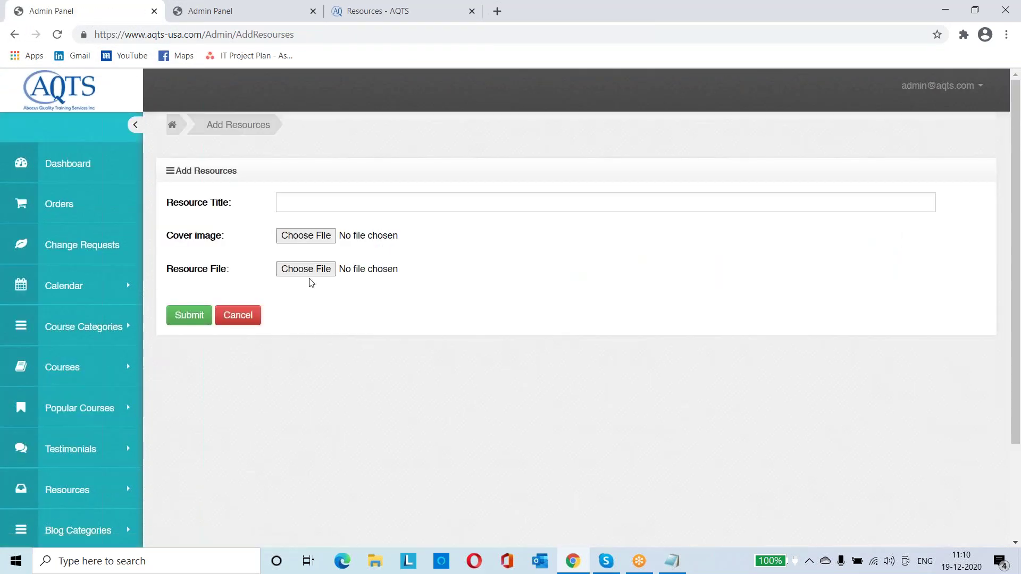
left_click(443, 211)
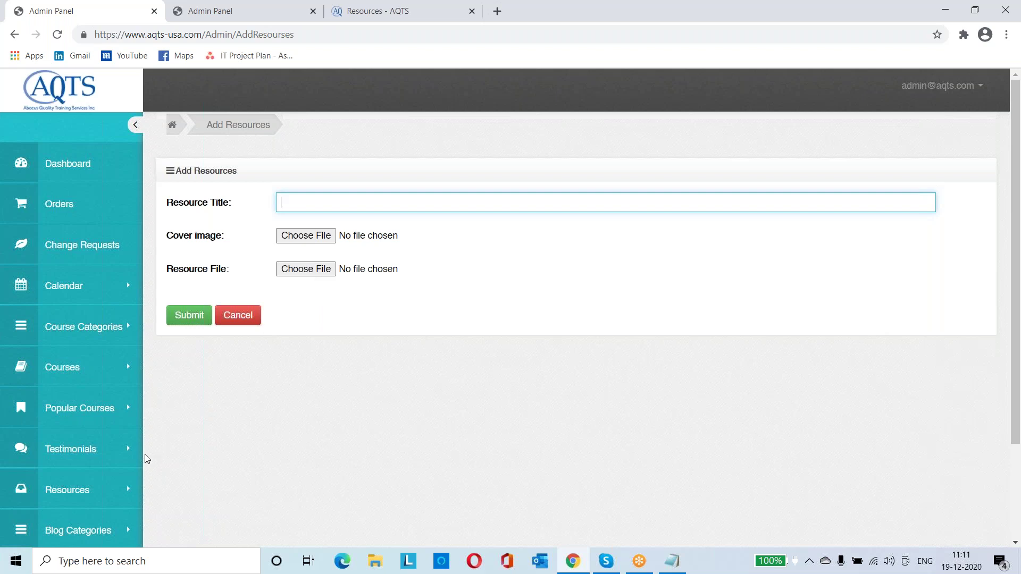
scroll(147, 458, "down", 2)
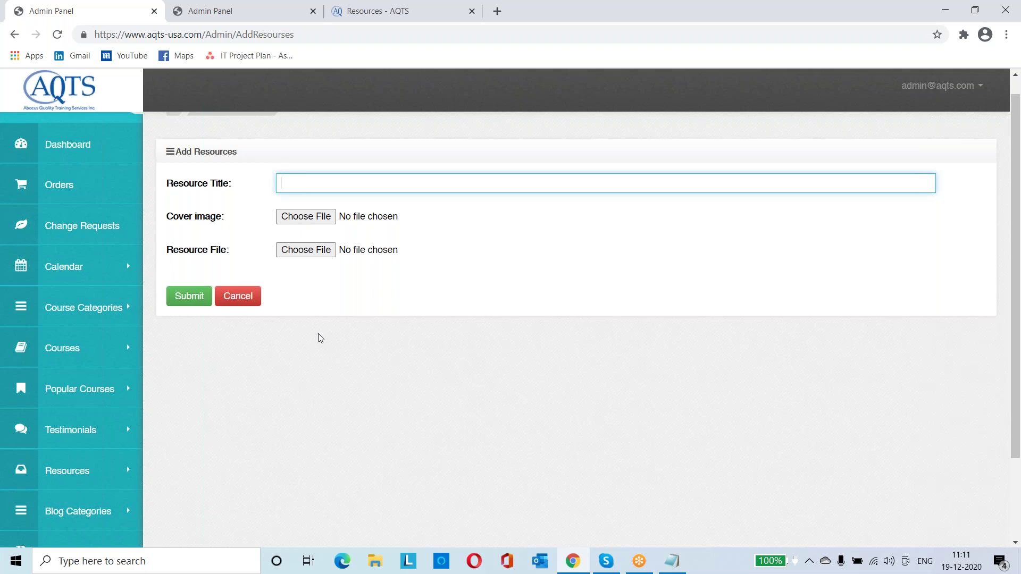
scroll(321, 338, "down", 3)
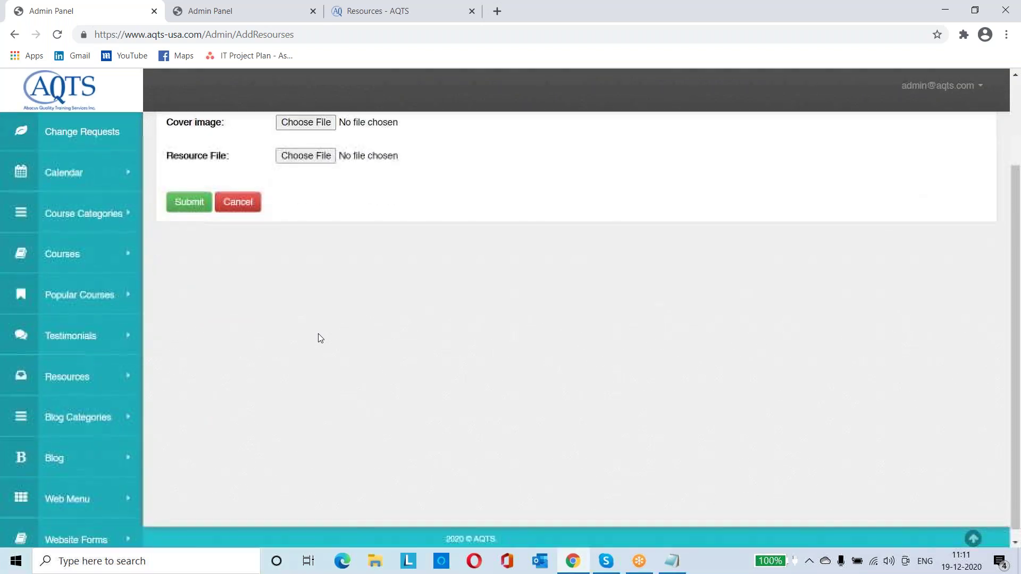
scroll(321, 338, "down", 1)
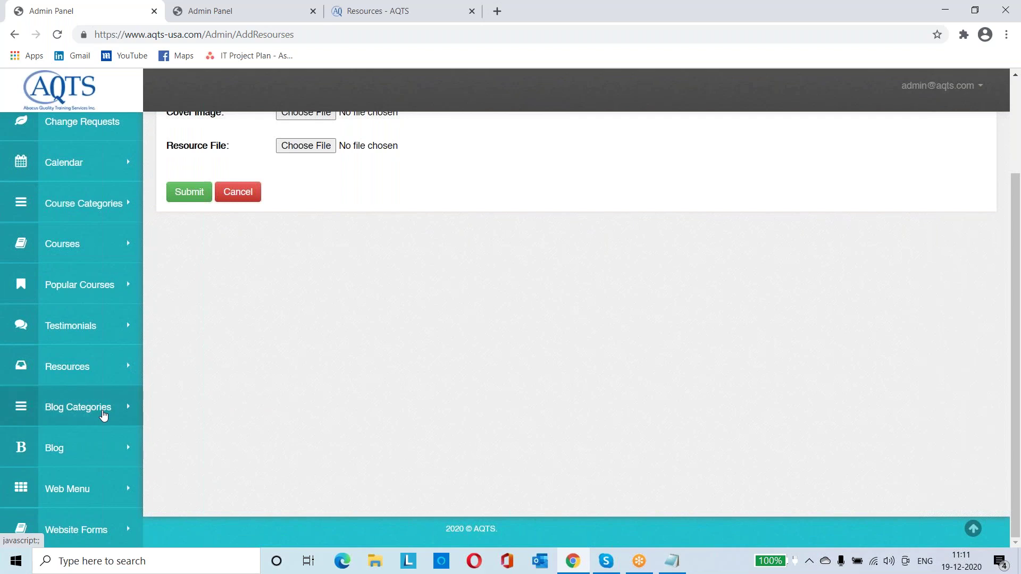
left_click(102, 457)
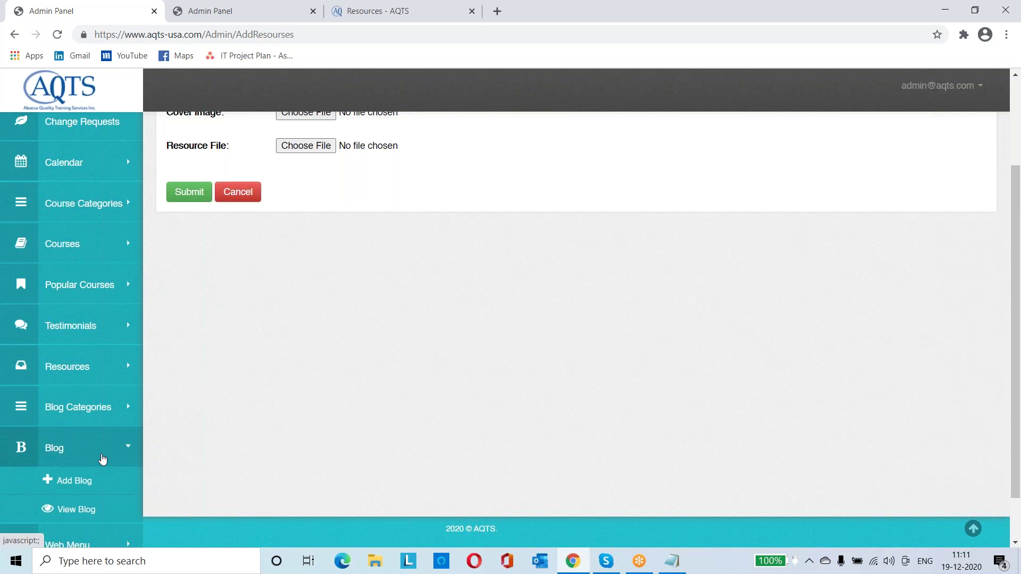
scroll(103, 458, "down", 2)
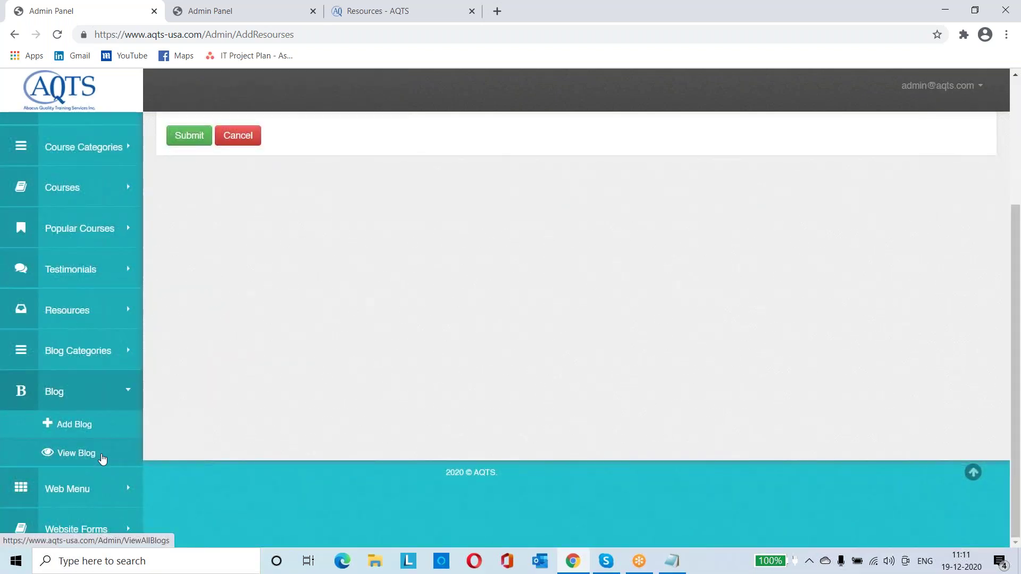
left_click(105, 392)
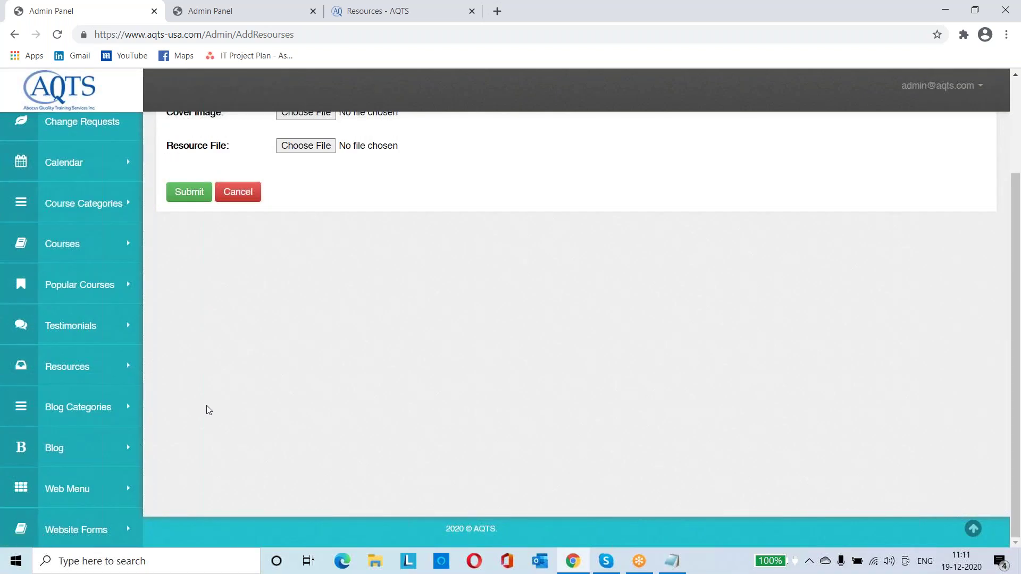
left_click(121, 489)
scroll(120, 489, "down", 1)
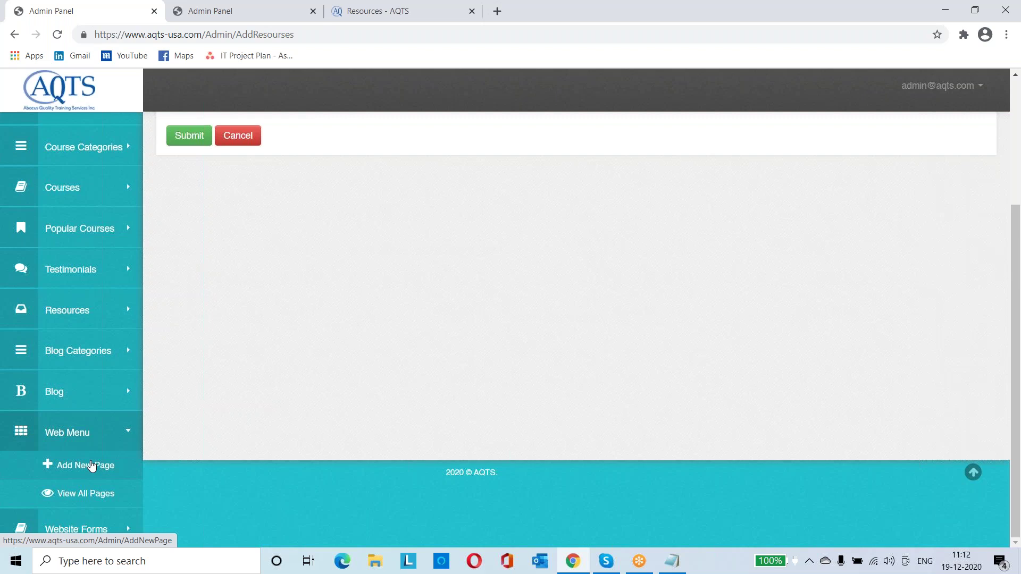
Open Web Menu > View All Pages and highlight the 19-entry count under the list
left_click(91, 466)
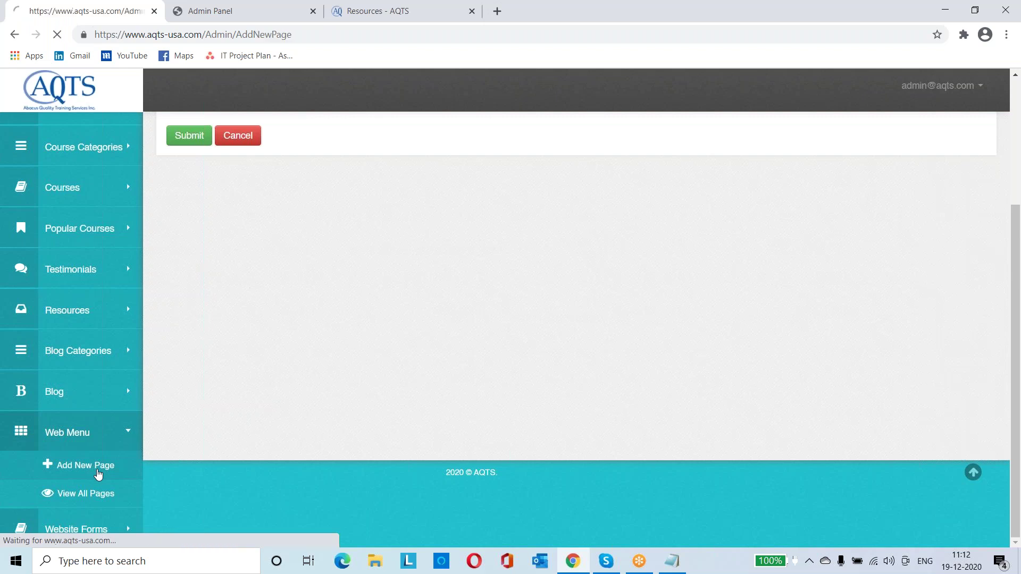
scroll(98, 474, "down", 5)
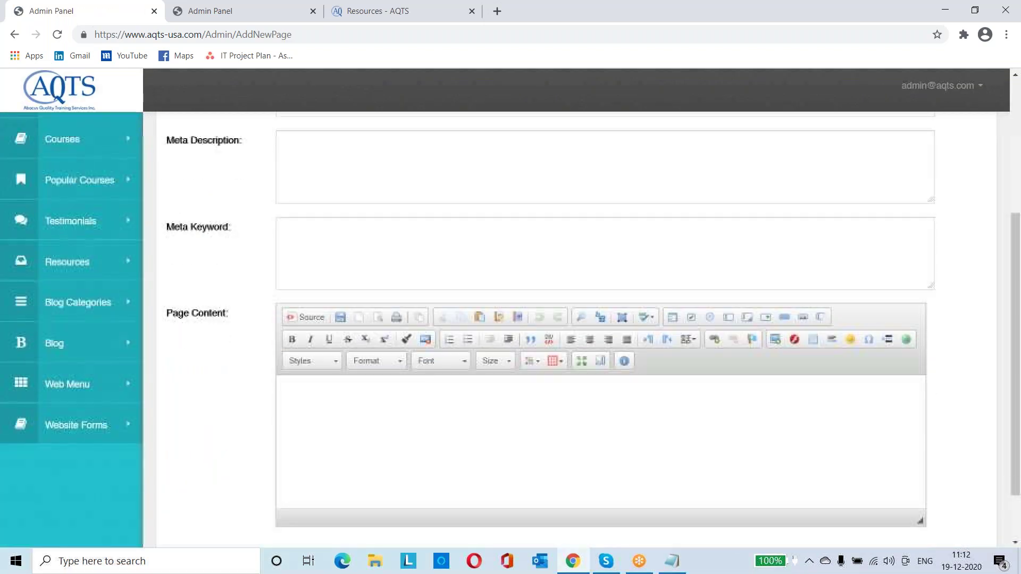
left_click(97, 378)
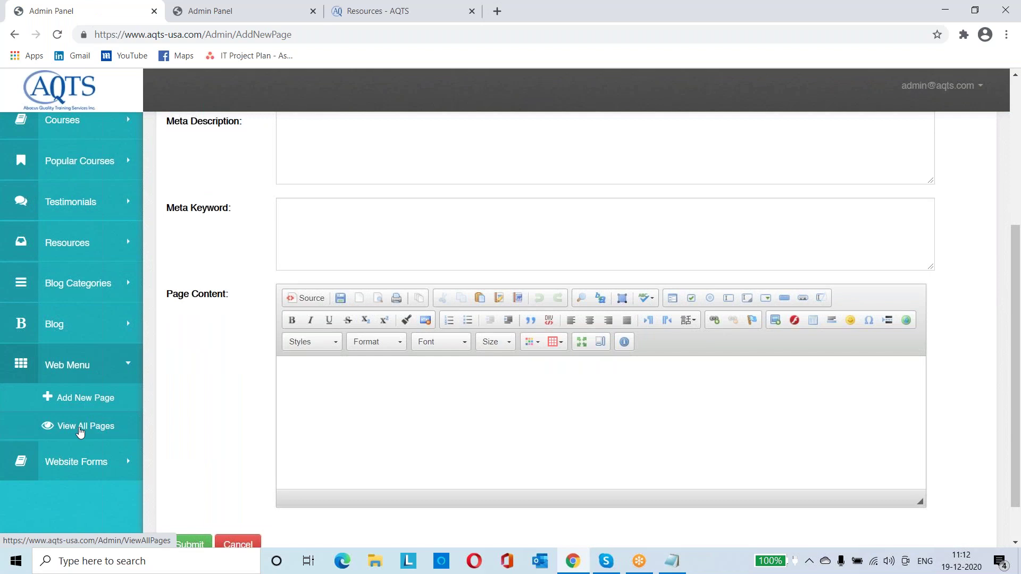
left_click(80, 434)
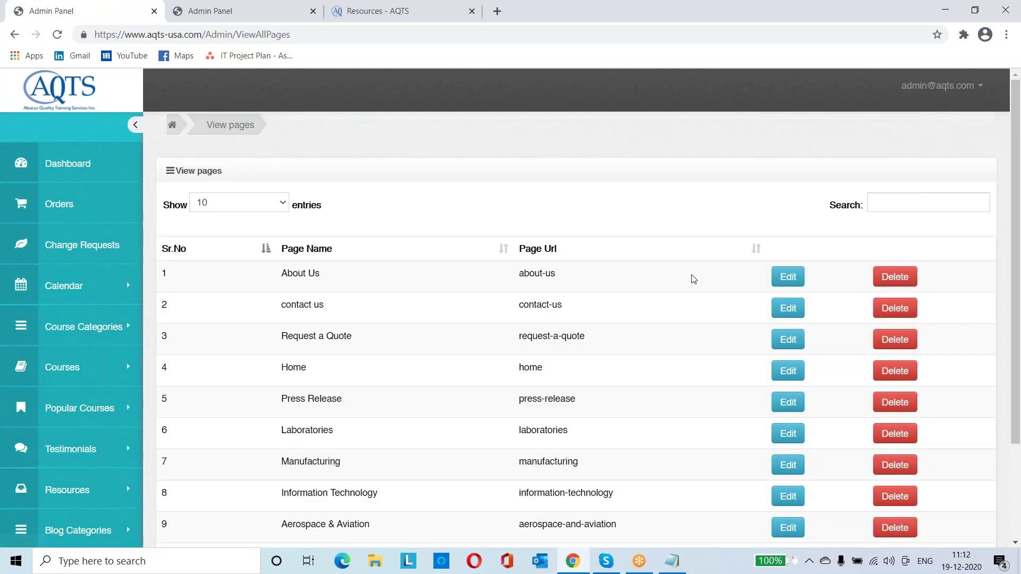
scroll(416, 352, "down", 2)
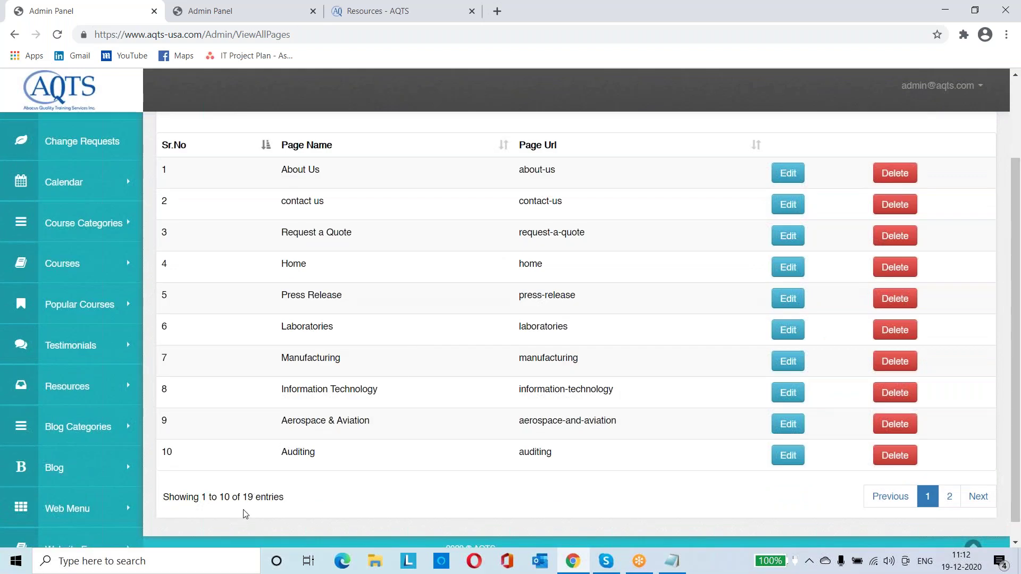
left_click_drag(242, 496, 306, 502)
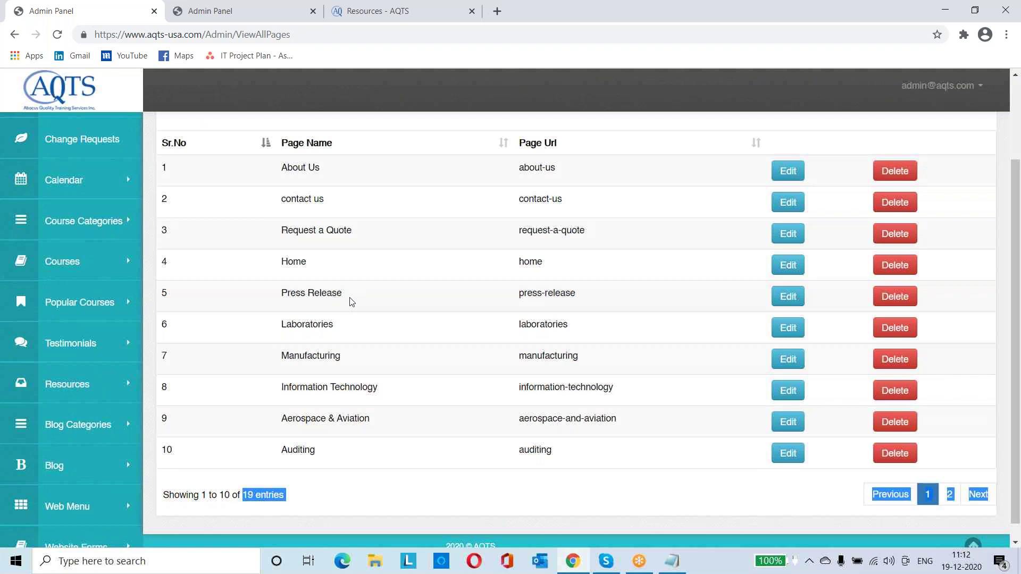
scroll(350, 301, "down", 1)
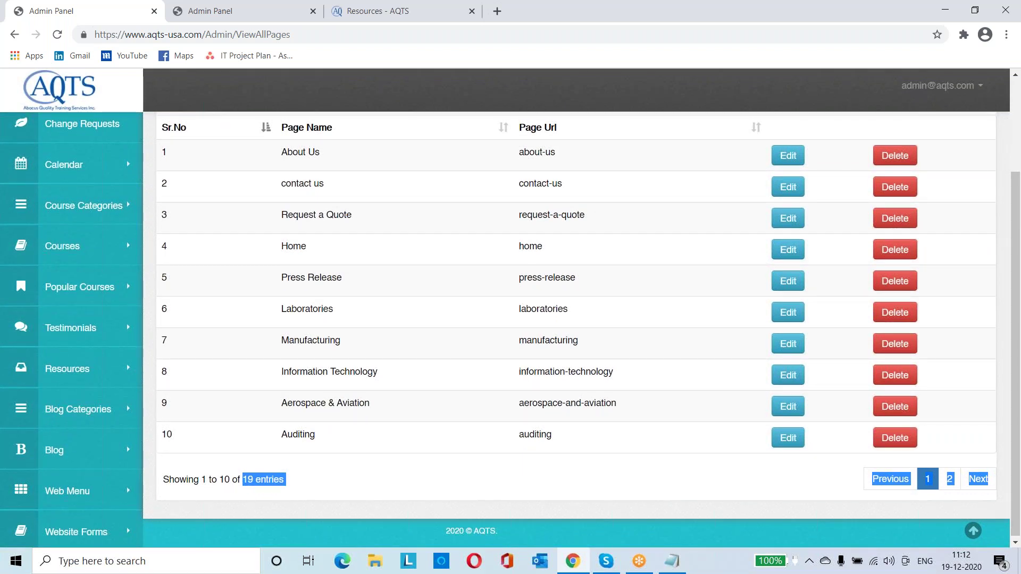
Go to the public Resources - AQTS tab and scroll down to its footer
left_click(270, 18)
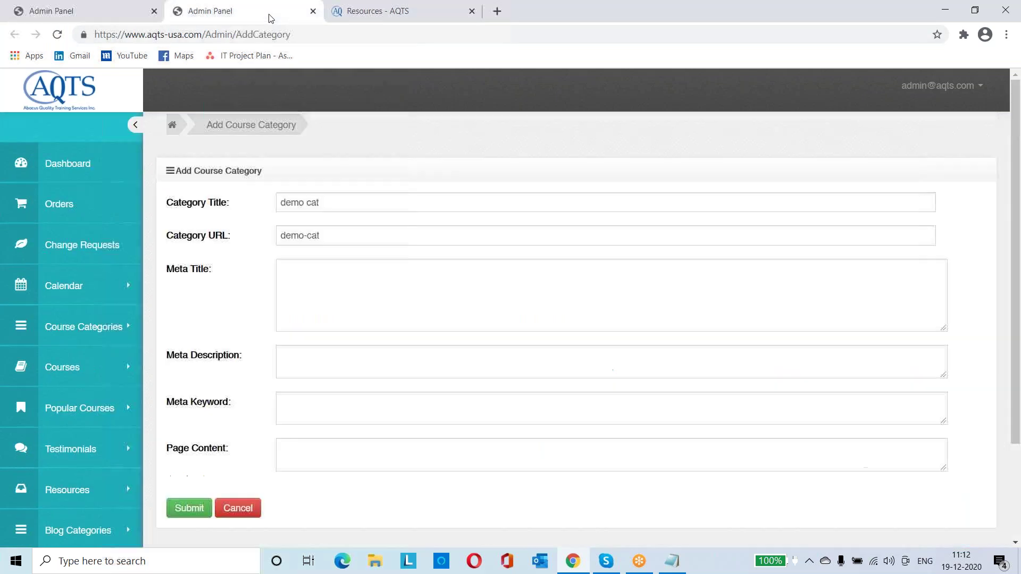
key("ctrl+Tab")
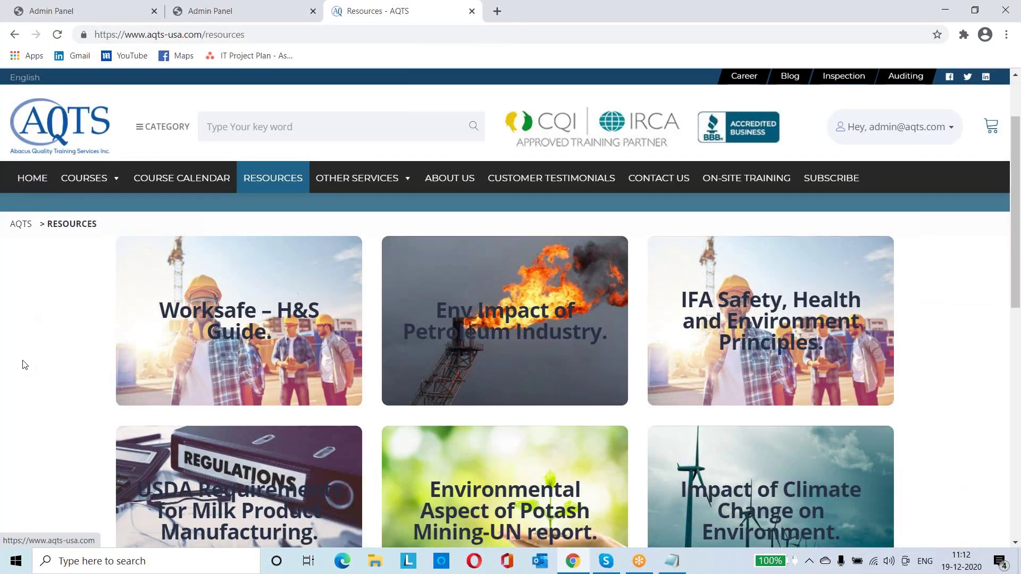
scroll(24, 364, "down", 7)
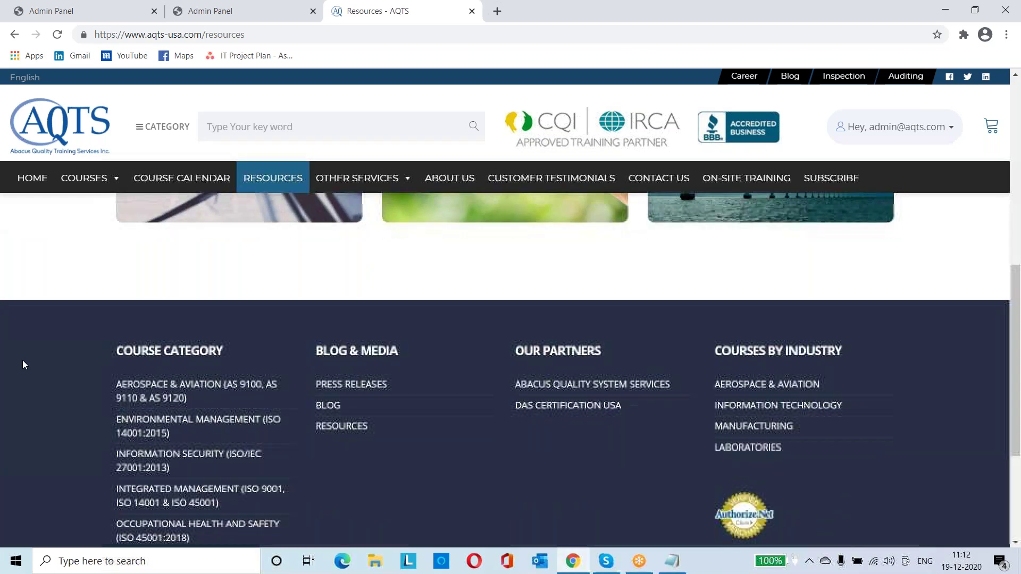
scroll(22, 365, "down", 2)
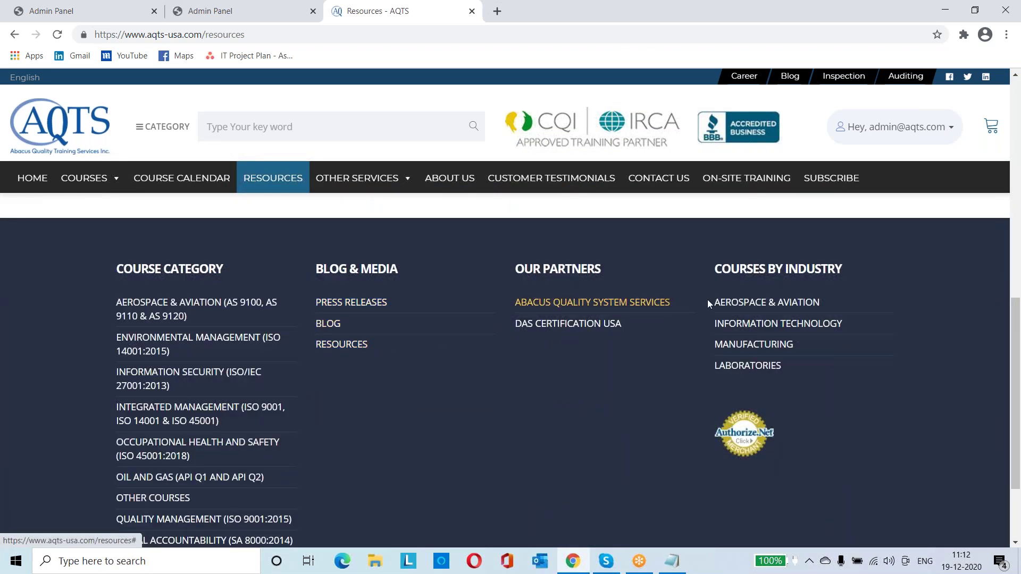
scroll(742, 362, "down", 3)
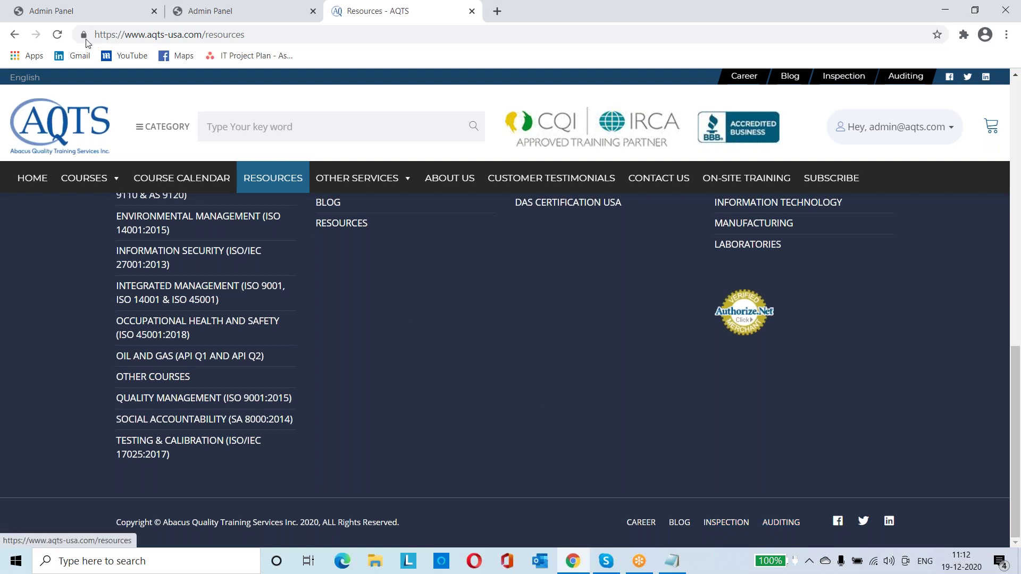
Compare the admin pages list with the public Resources footer, ending on the admin list
left_click(73, 21)
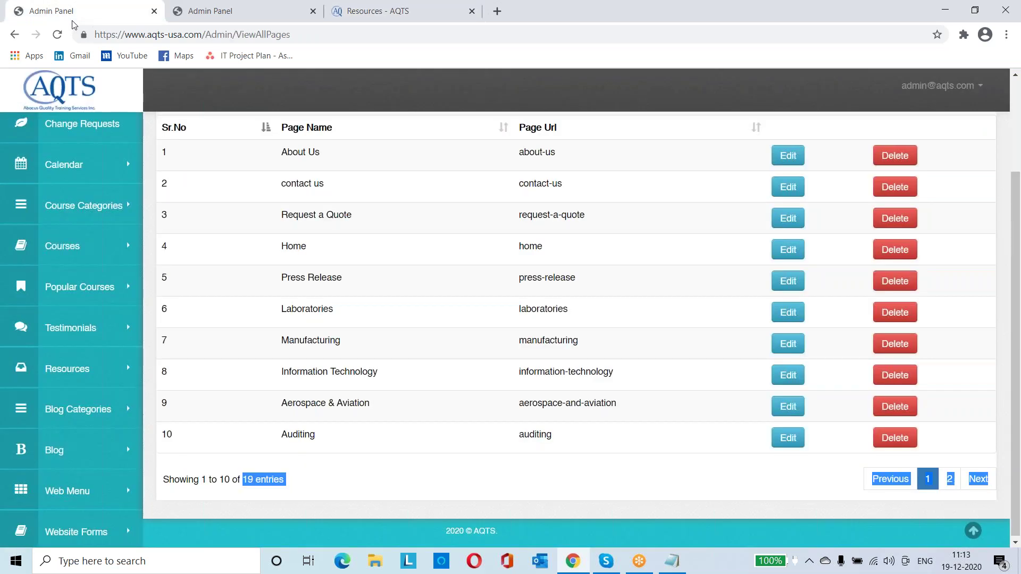
left_click(261, 21)
key("ctrl+Tab")
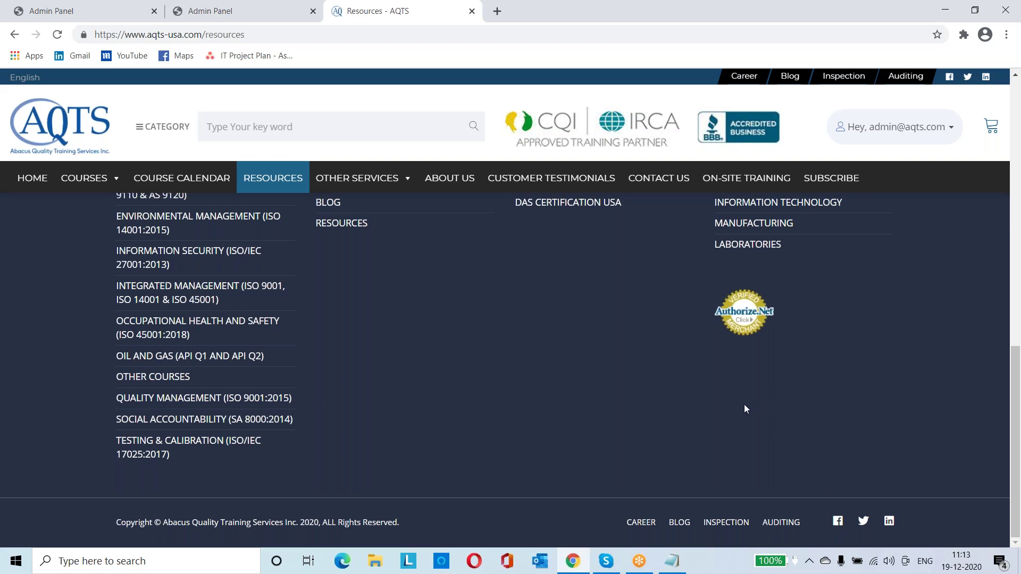
key("ctrl+1")
Expand Website Forms and view the newest Contact us submission's details
left_click(90, 502)
scroll(95, 500, "down", 1)
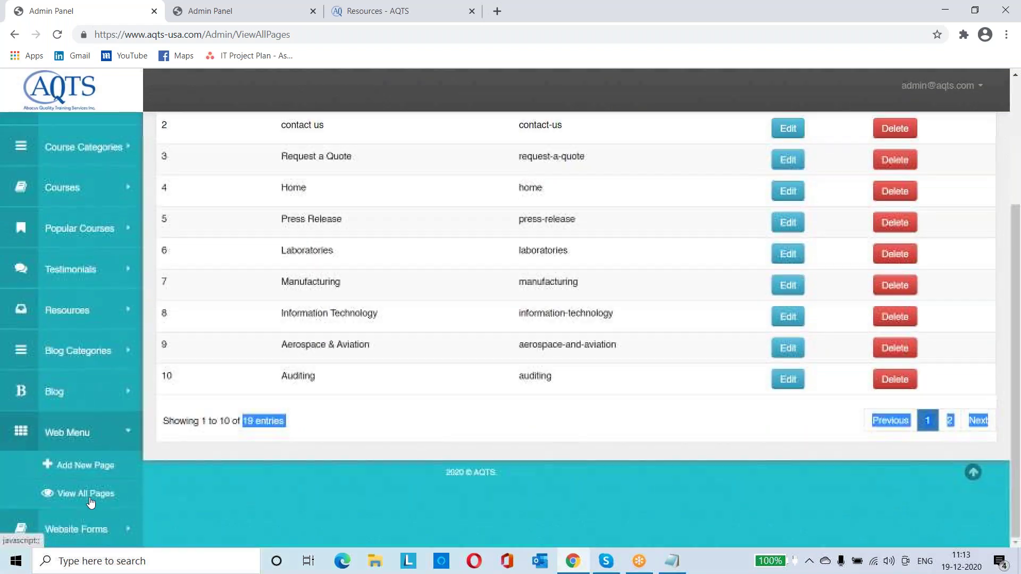
left_click(128, 532)
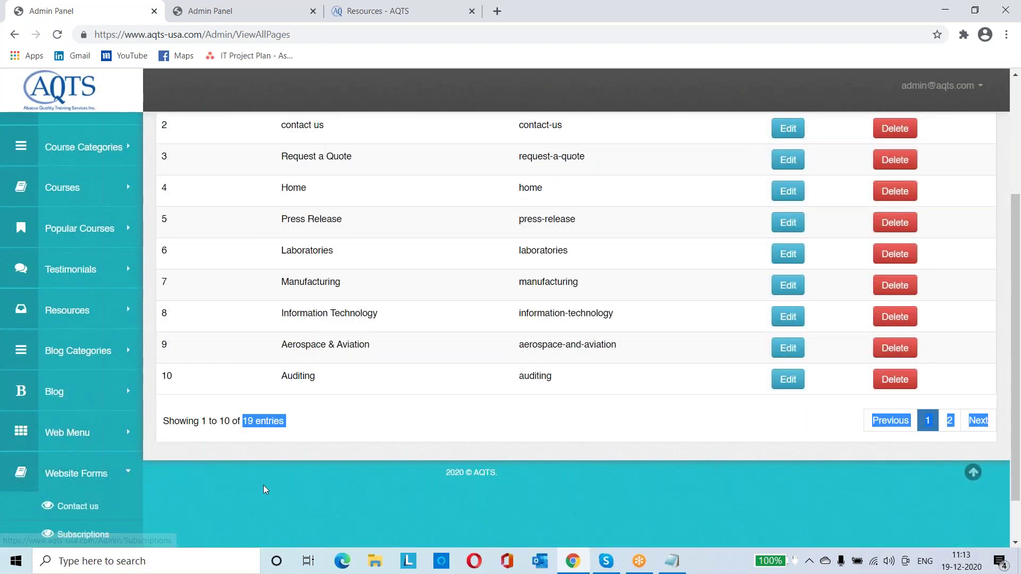
scroll(263, 485, "down", 1)
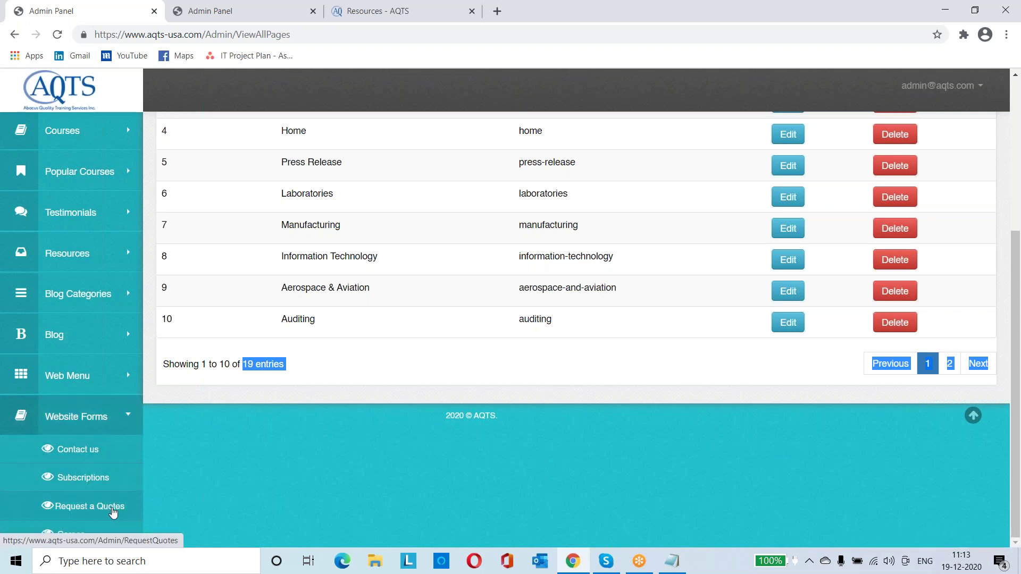
left_click(64, 448)
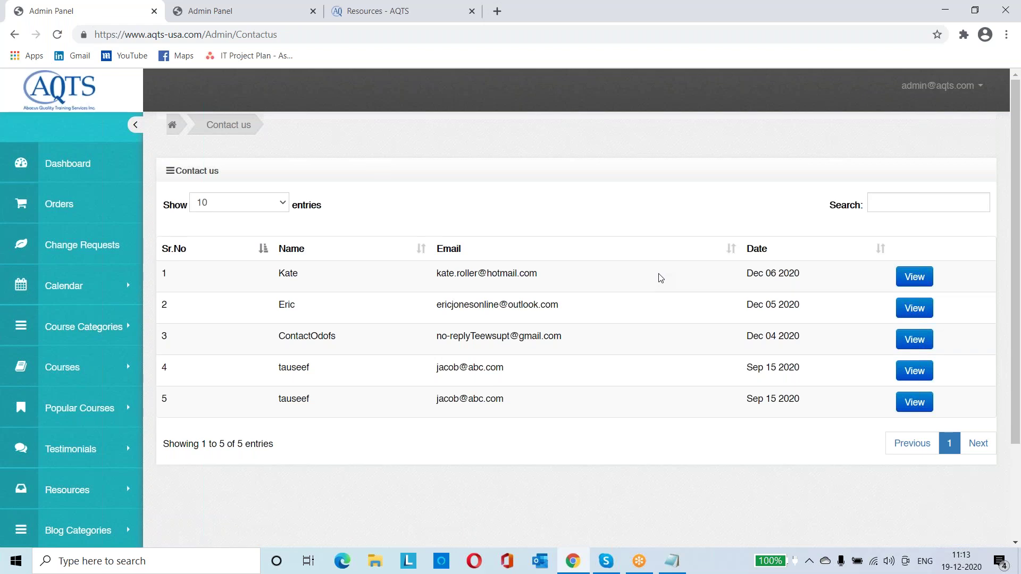
scroll(660, 278, "down", 2)
left_click(910, 193)
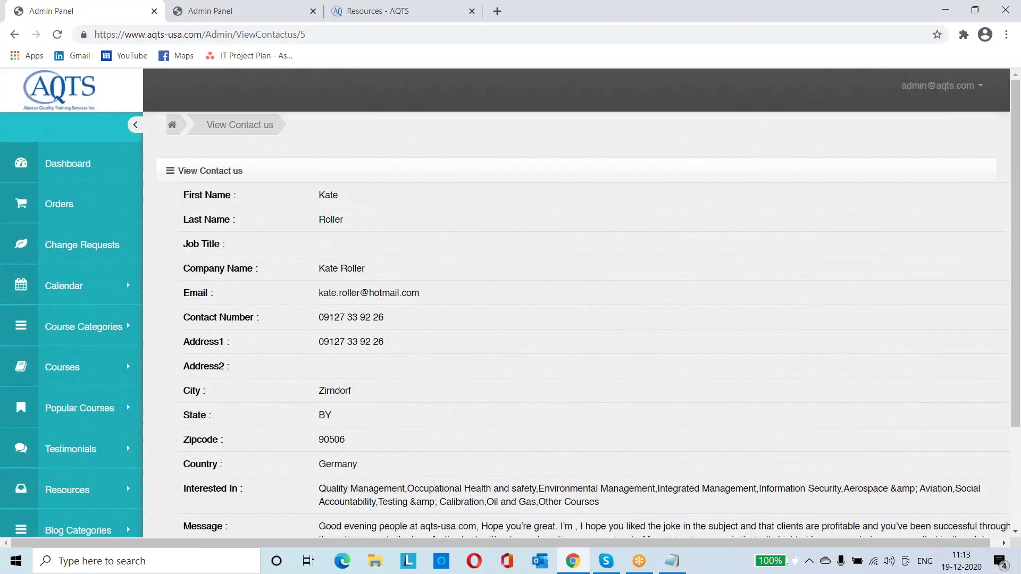
scroll(585, 345, "down", 3)
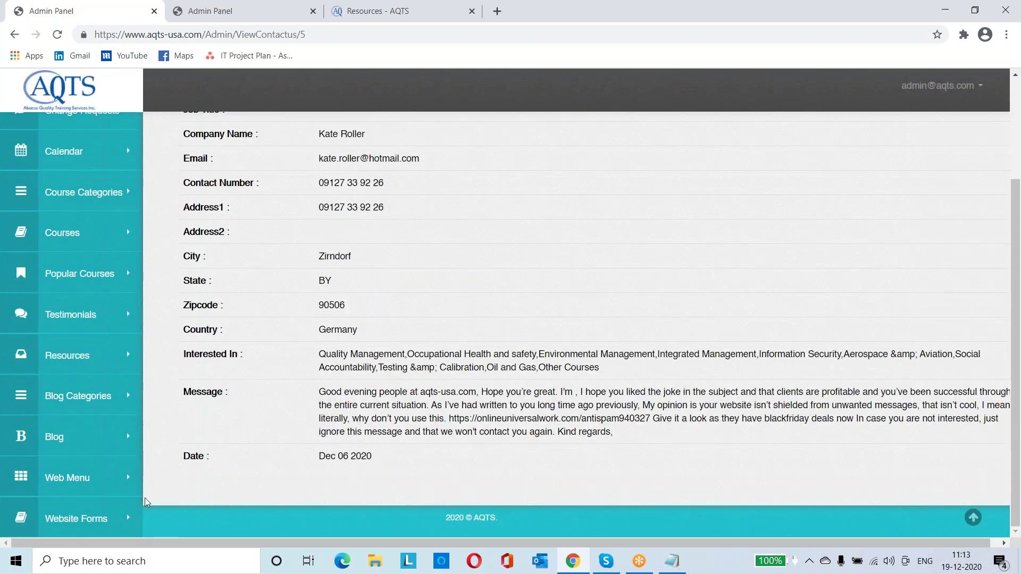
Recheck the top Contact us submission, then open the Request a Quotes list
left_click(121, 509)
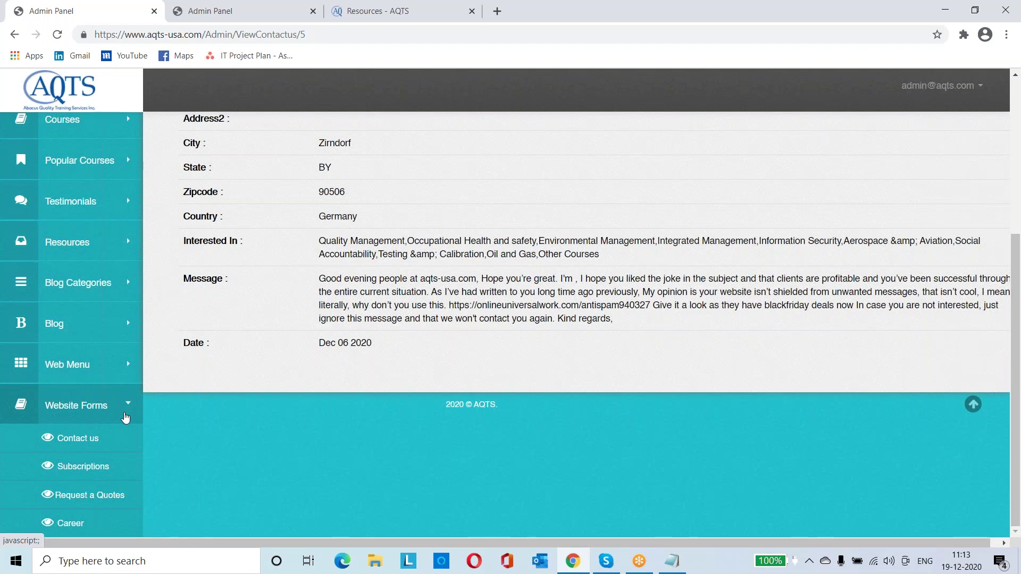
left_click(82, 445)
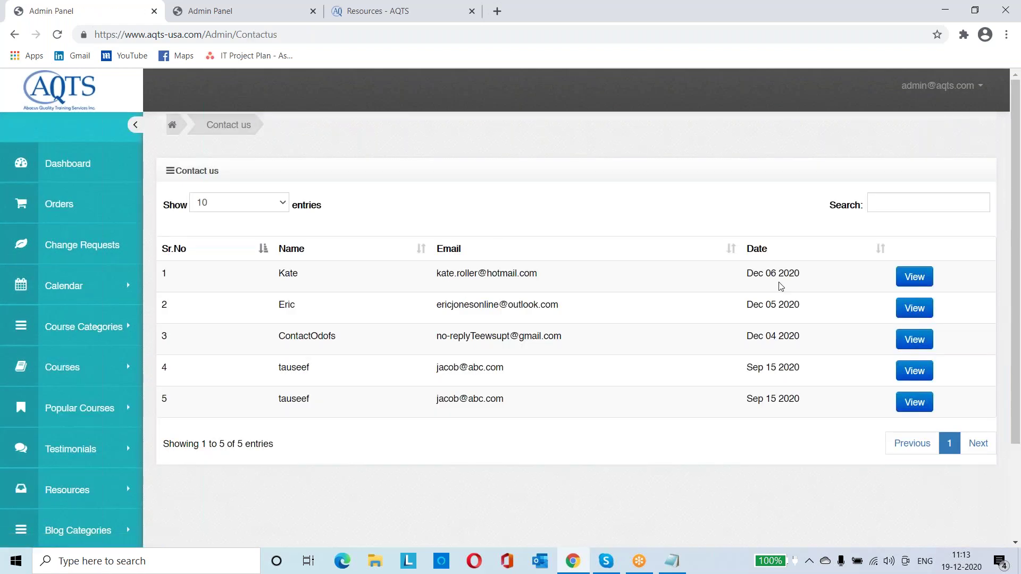
left_click(916, 279)
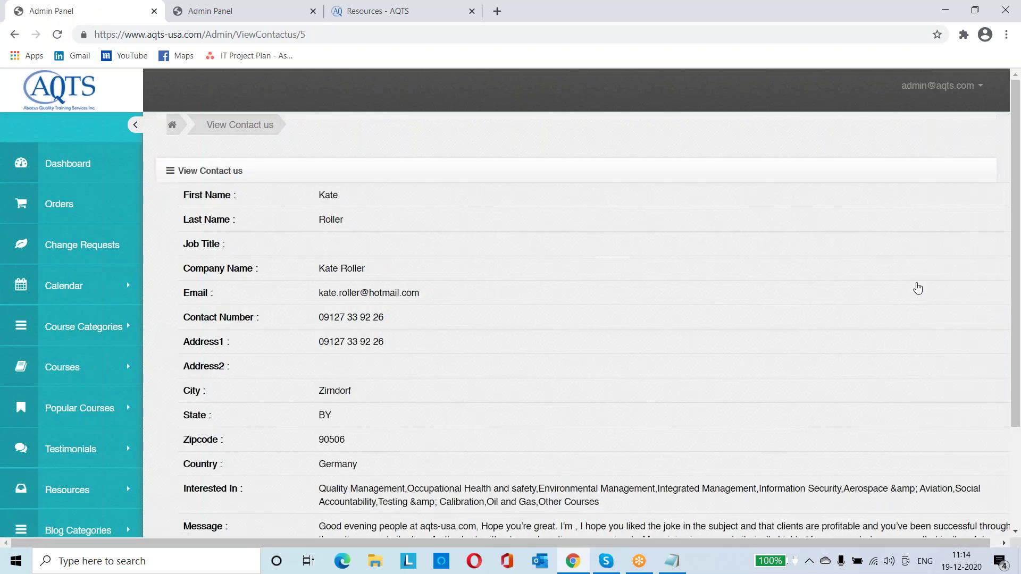
scroll(917, 288, "down", 3)
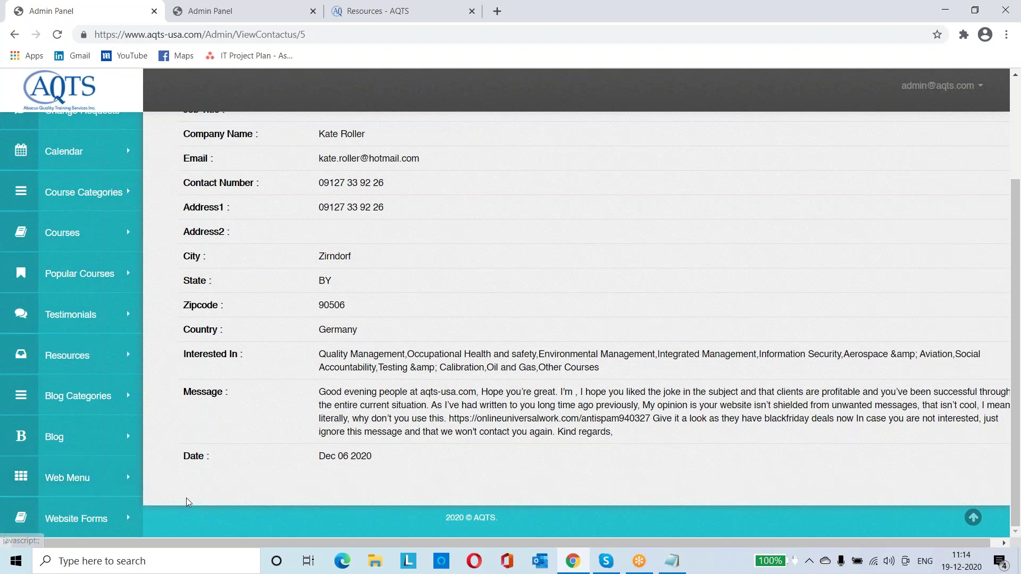
left_click(114, 514)
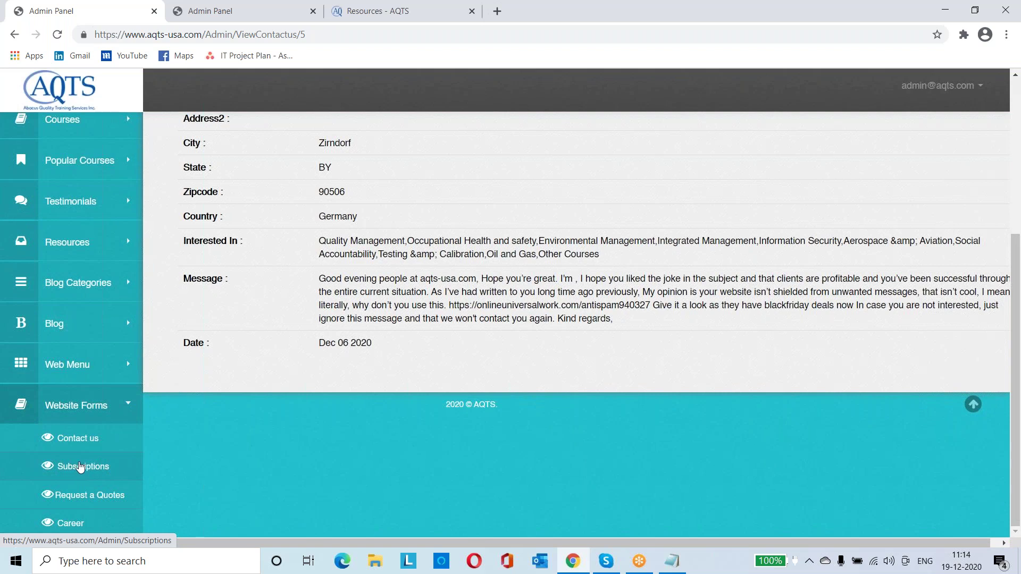
left_click(96, 506)
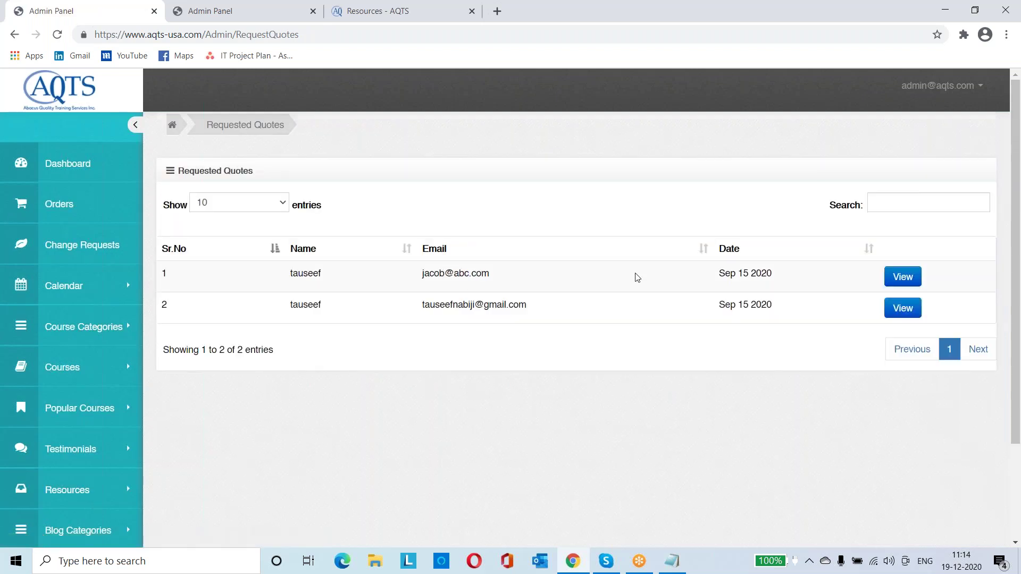
View the first requested quote's details, highlighting the requester's contact information
left_click(893, 277)
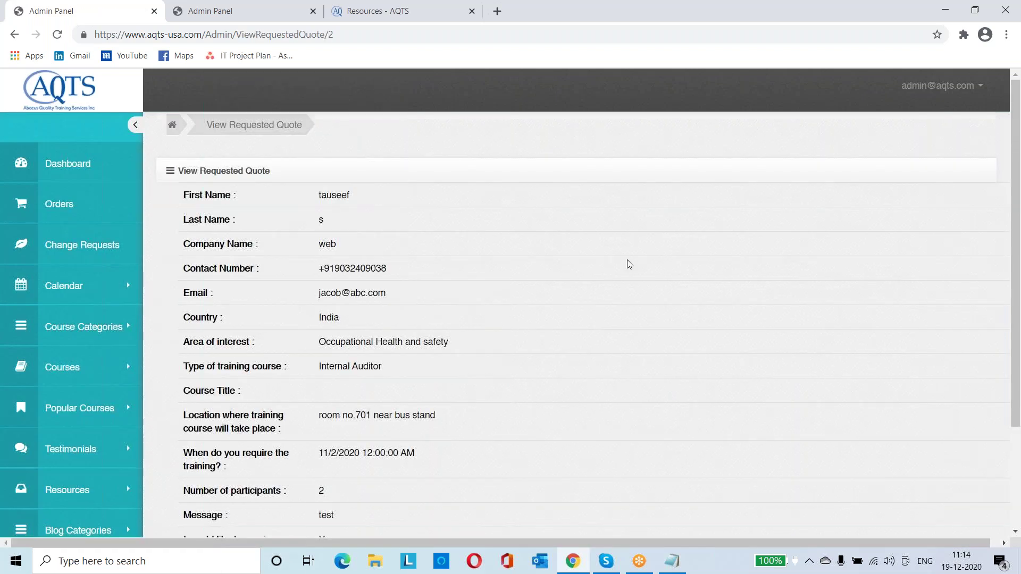
scroll(629, 265, "down", 3)
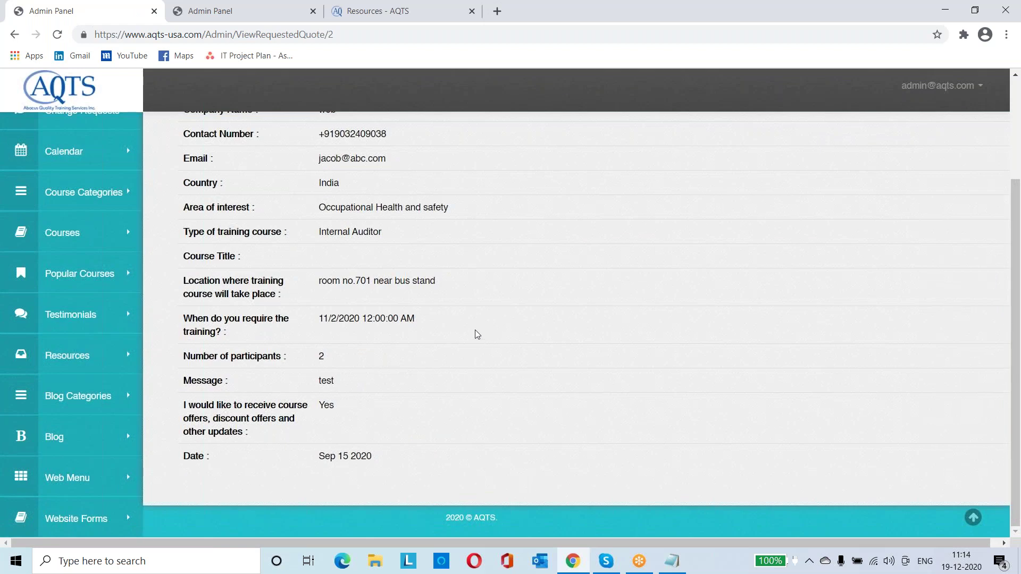
scroll(375, 303, "up", 3)
left_click_drag(321, 195, 355, 300)
scroll(401, 339, "down", 3)
left_click(402, 338)
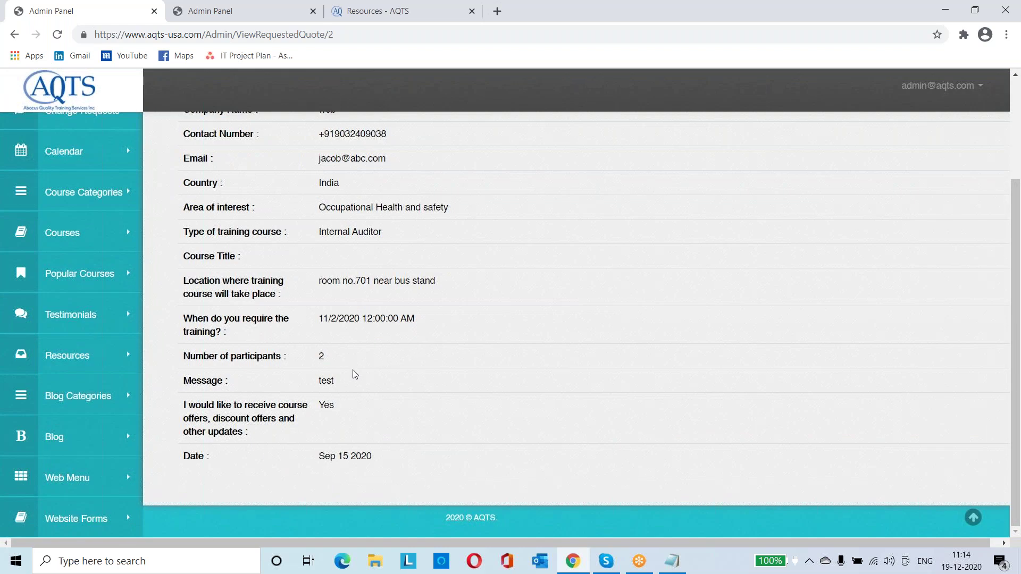
Open the first Career application's details and highlight the start of its Resume text
left_click(117, 515)
left_click(69, 520)
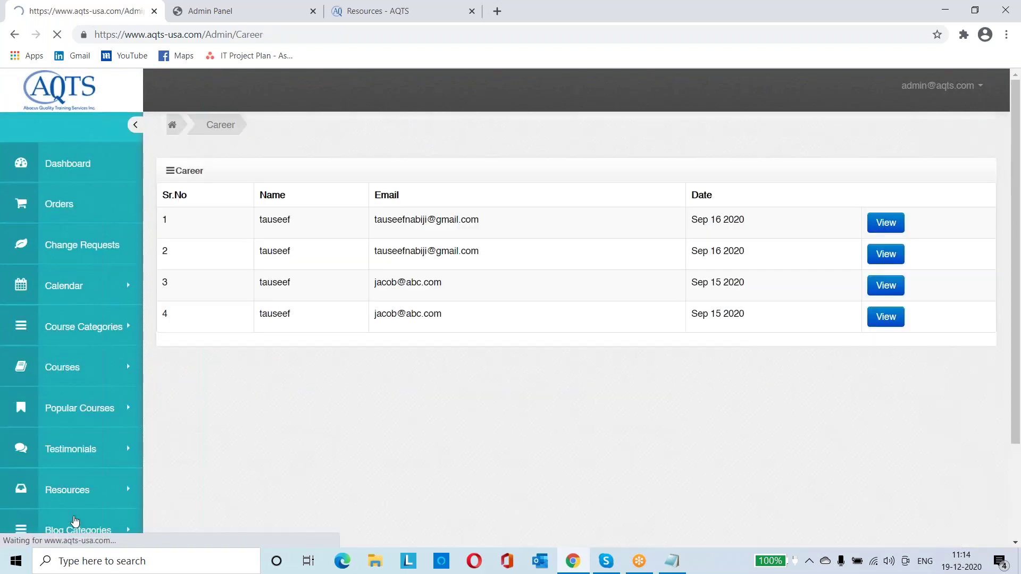
left_click(889, 276)
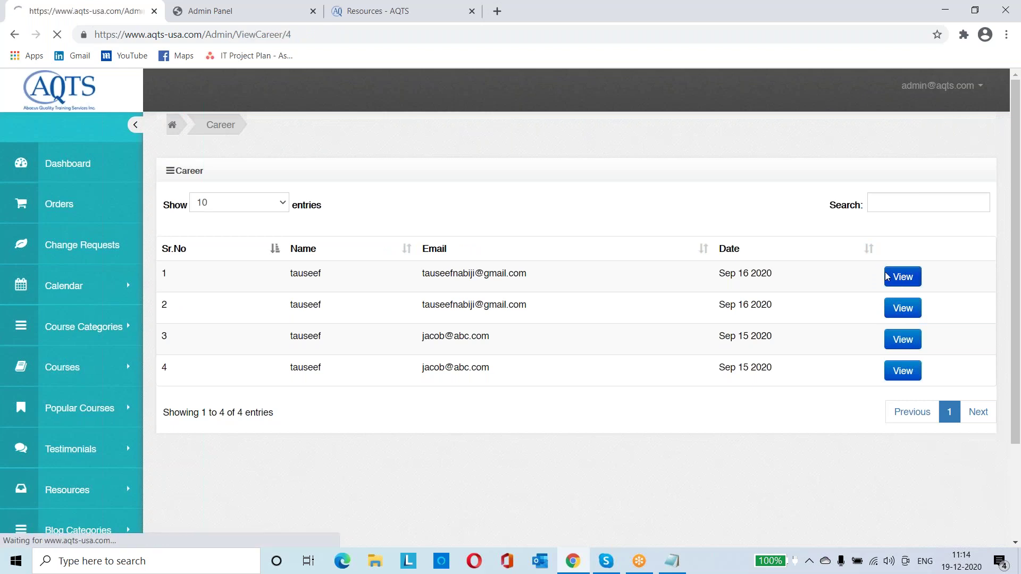
scroll(450, 276, "down", 3)
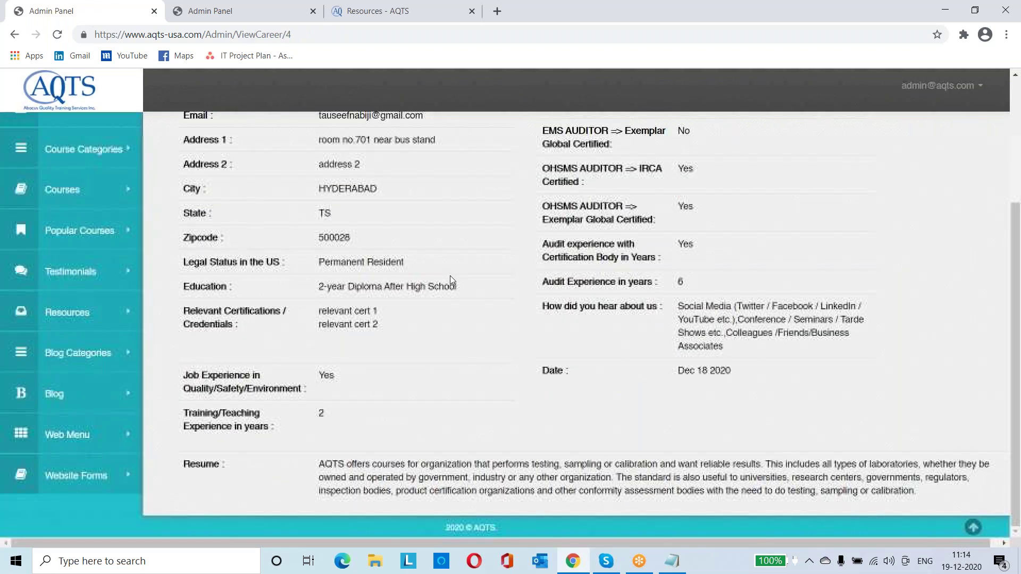
scroll(450, 275, "up", 3)
scroll(450, 275, "down", 3)
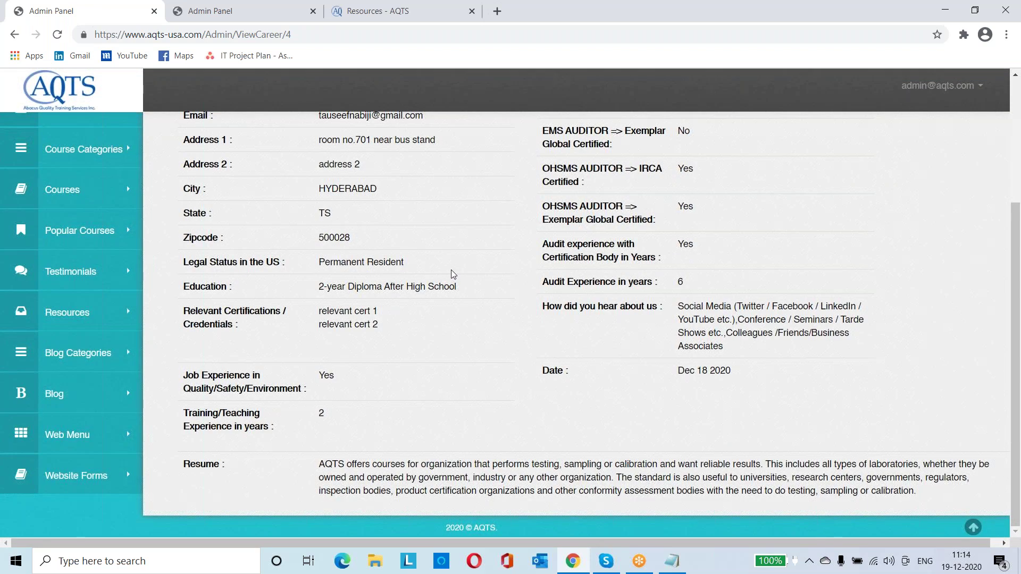
scroll(451, 270, "up", 3)
scroll(451, 270, "down", 3)
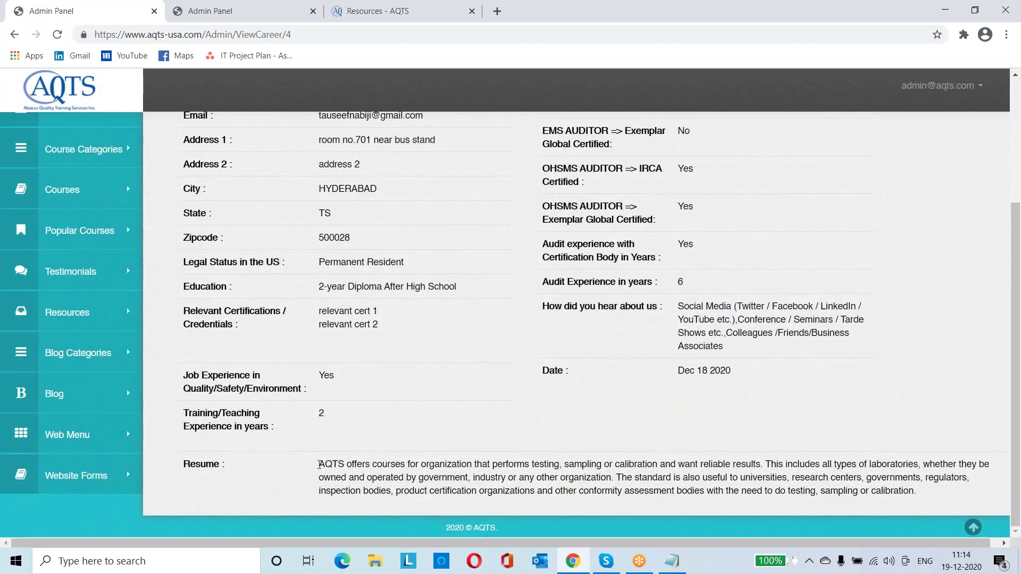
left_click_drag(318, 464, 574, 504)
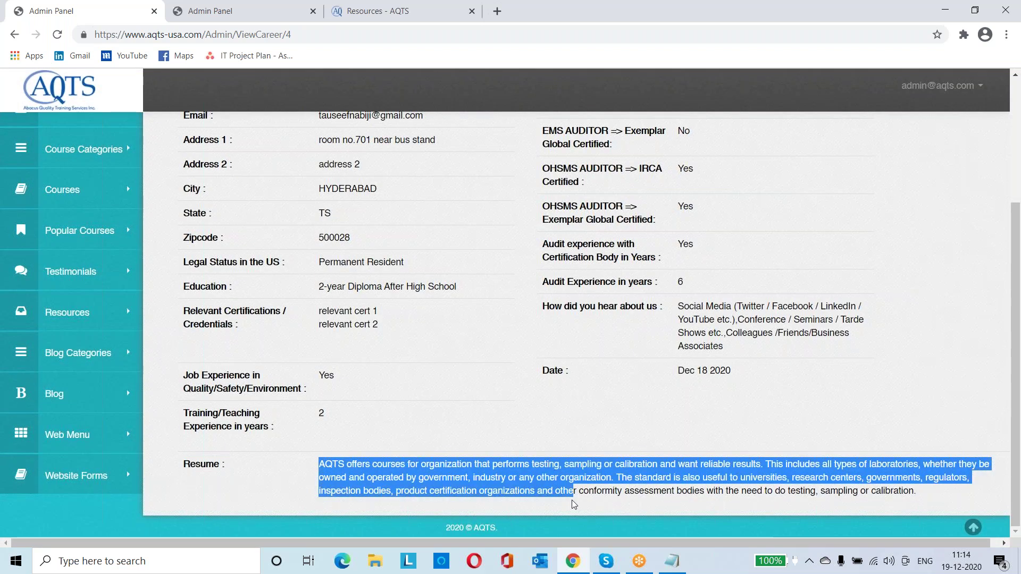
key("ctrl+Tab")
key("ctrl+Tab")
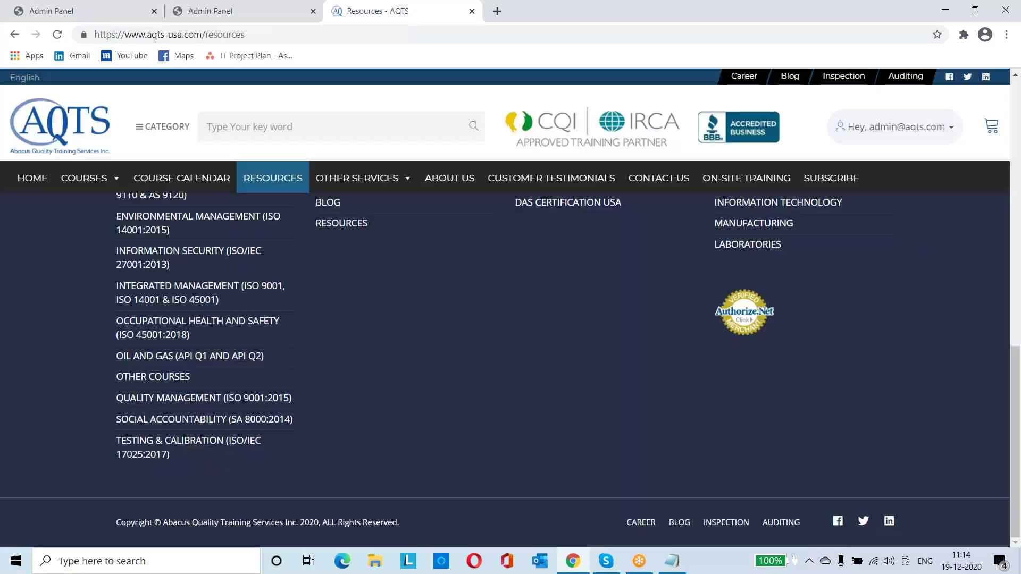
Open the public Career page and scroll through its application form to the resume box
left_click(744, 76)
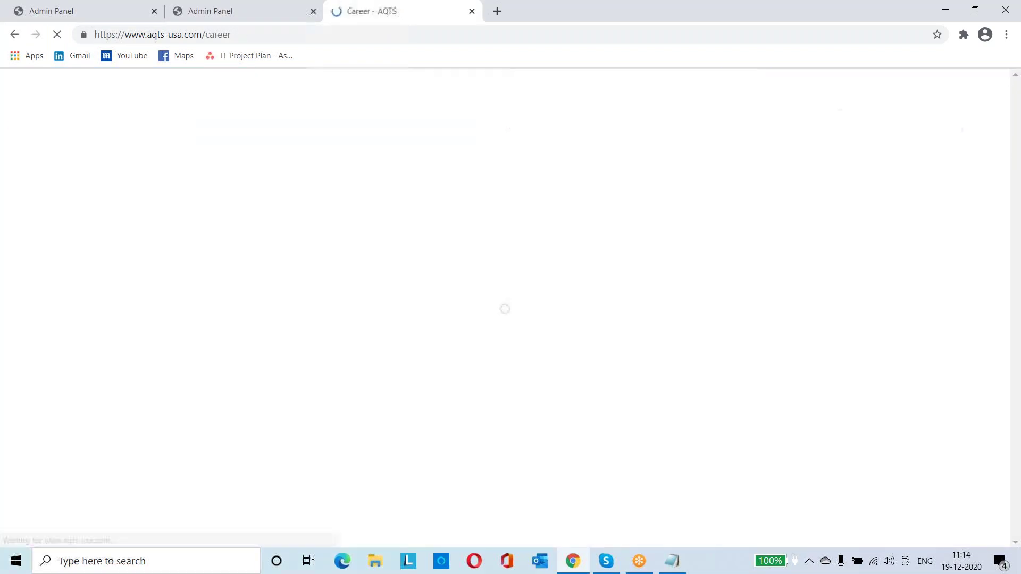
scroll(557, 320, "down", 6)
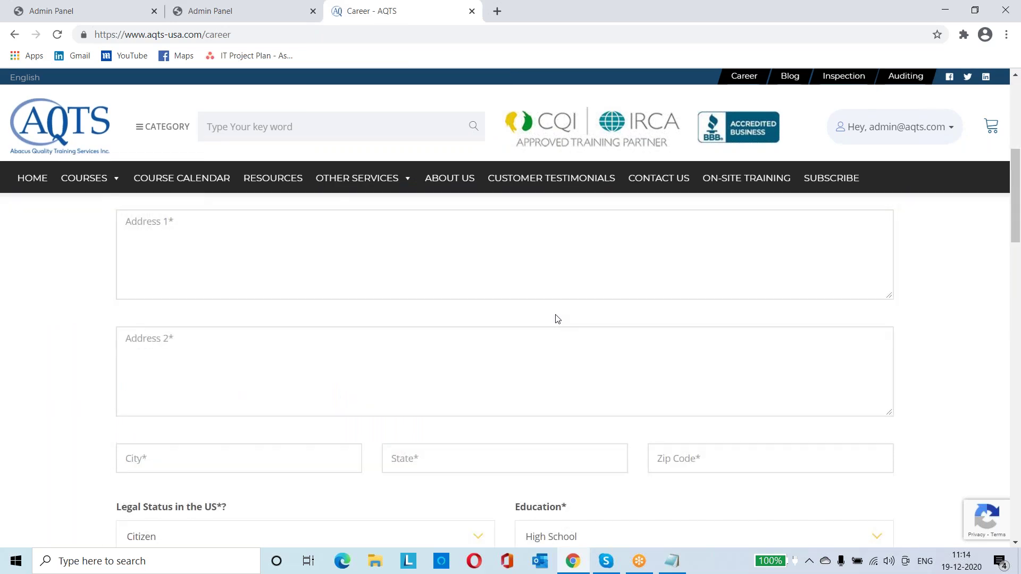
scroll(558, 316, "down", 5)
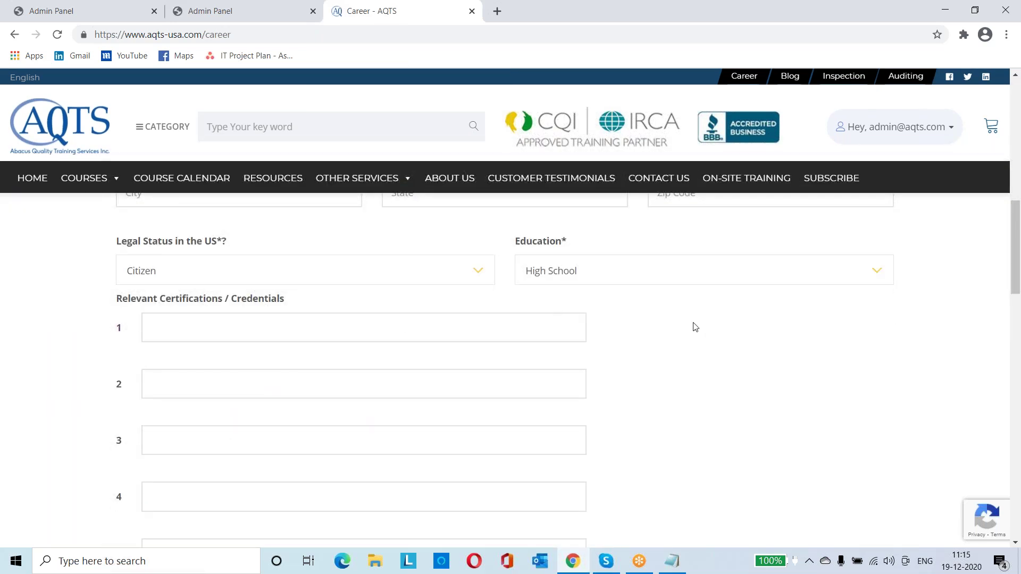
scroll(695, 327, "down", 12)
scroll(697, 343, "down", 3)
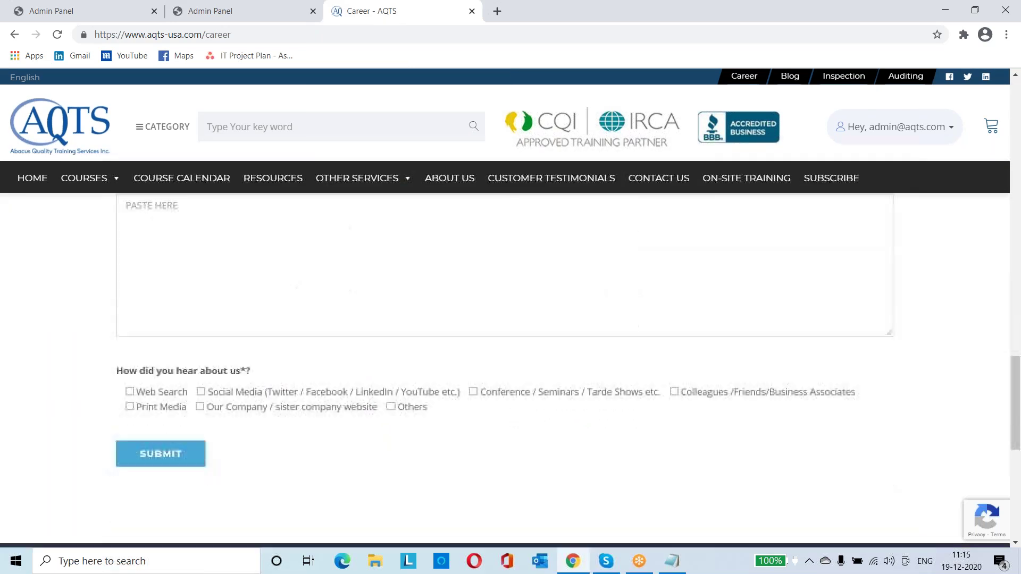
scroll(528, 350, "up", 2)
left_click(222, 342)
left_click(62, 325)
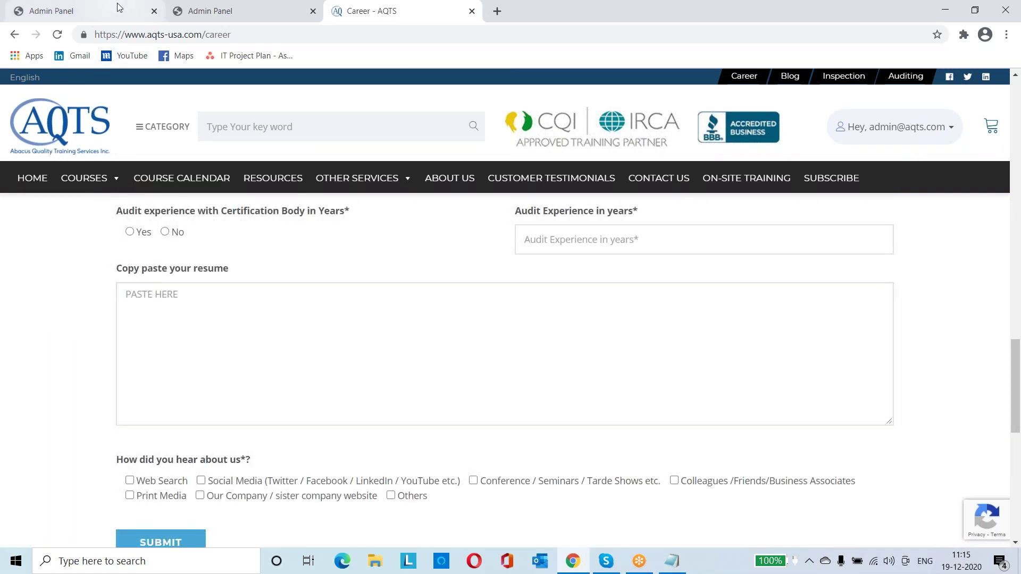
Compare with the admin application's Resume paragraph, then bring up the Notepad training-request note
left_click(120, 10)
left_click(509, 502)
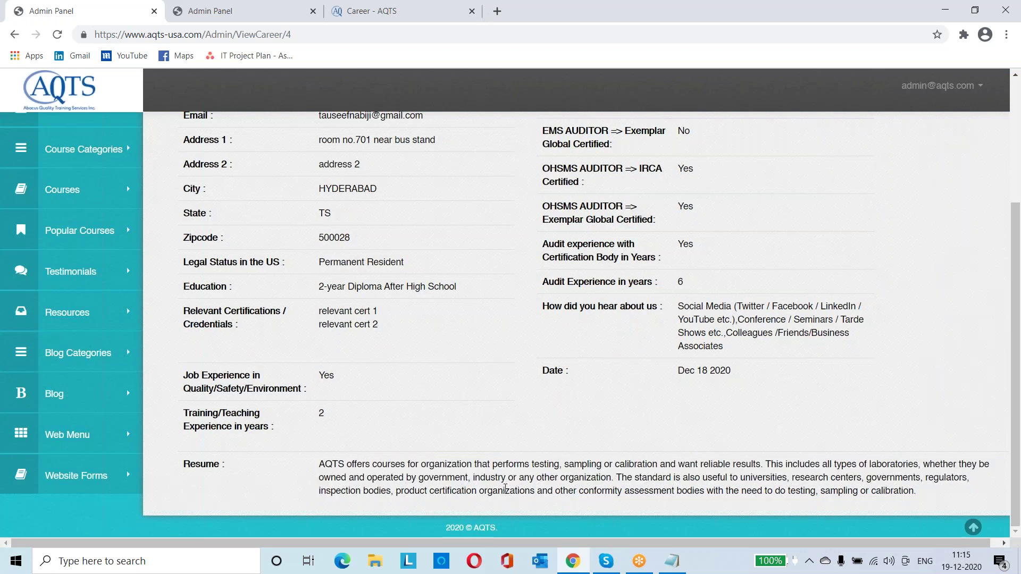
left_click_drag(319, 462, 787, 490)
left_click(787, 490)
scroll(113, 429, "up", 3)
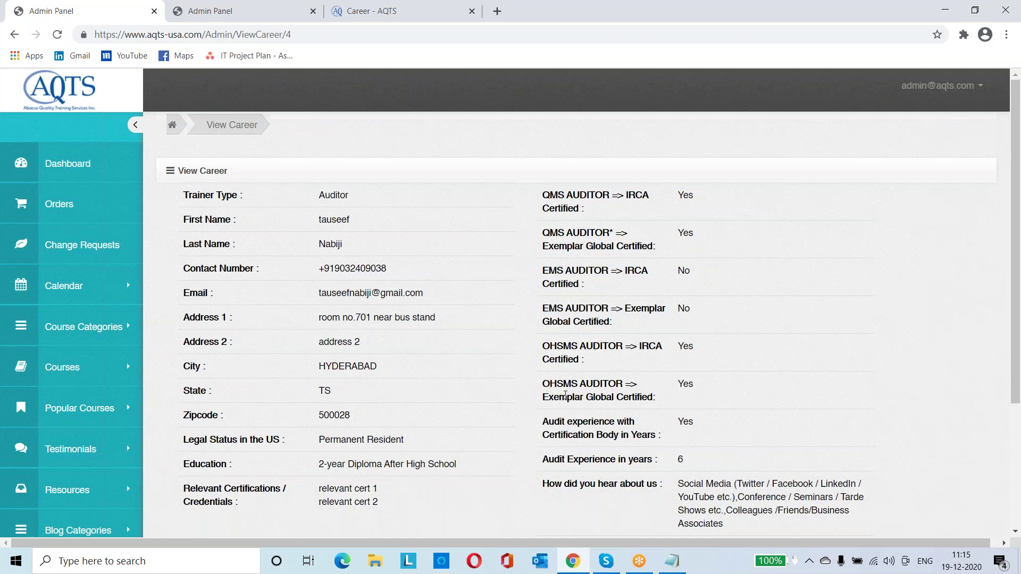
left_click(680, 562)
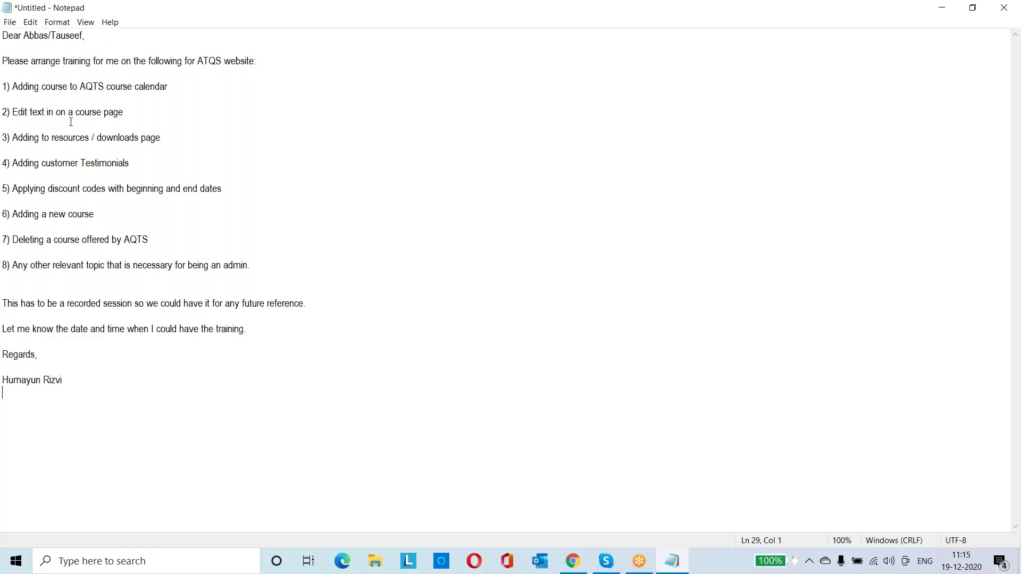
left_click(68, 100)
double_click(99, 86)
left_click(99, 86)
left_click_drag(12, 86, 58, 97)
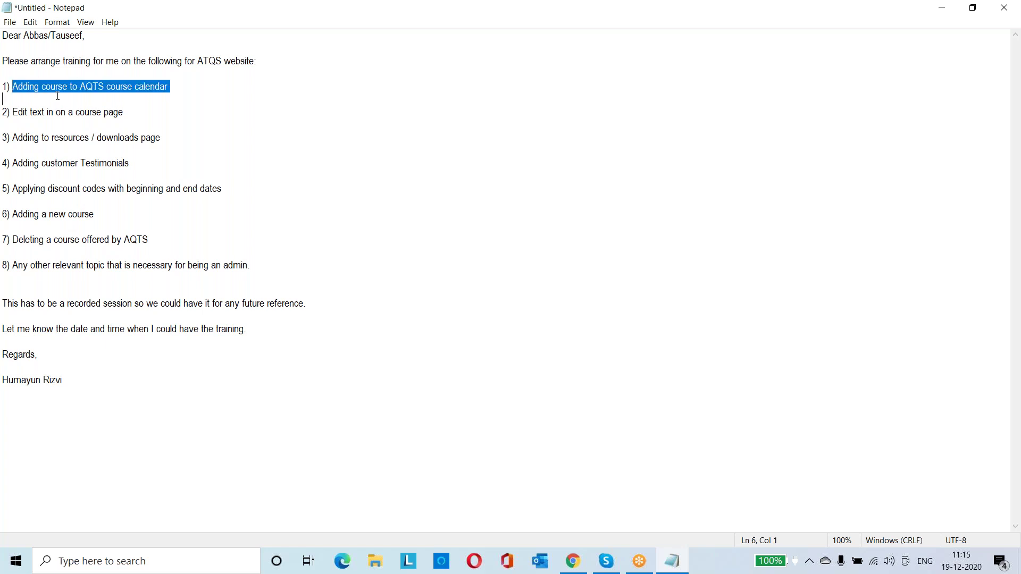
left_click(179, 87)
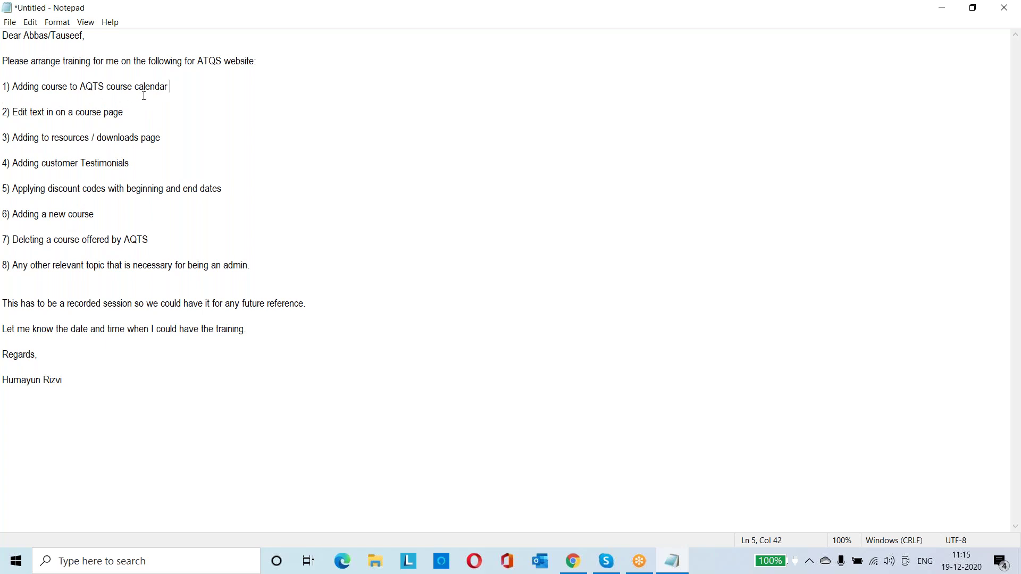
left_click_drag(180, 88, 14, 80)
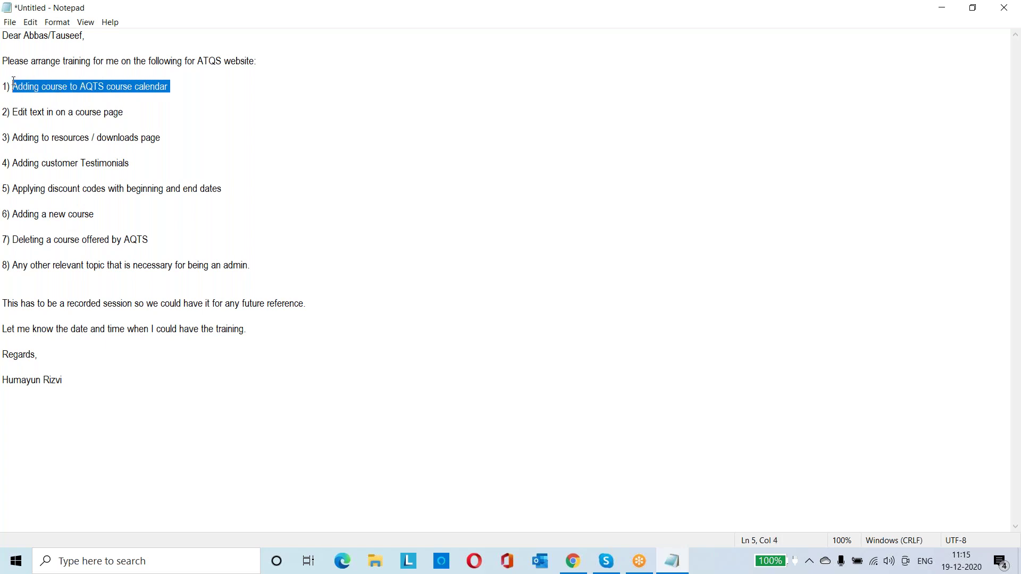
left_click_drag(12, 113, 127, 115)
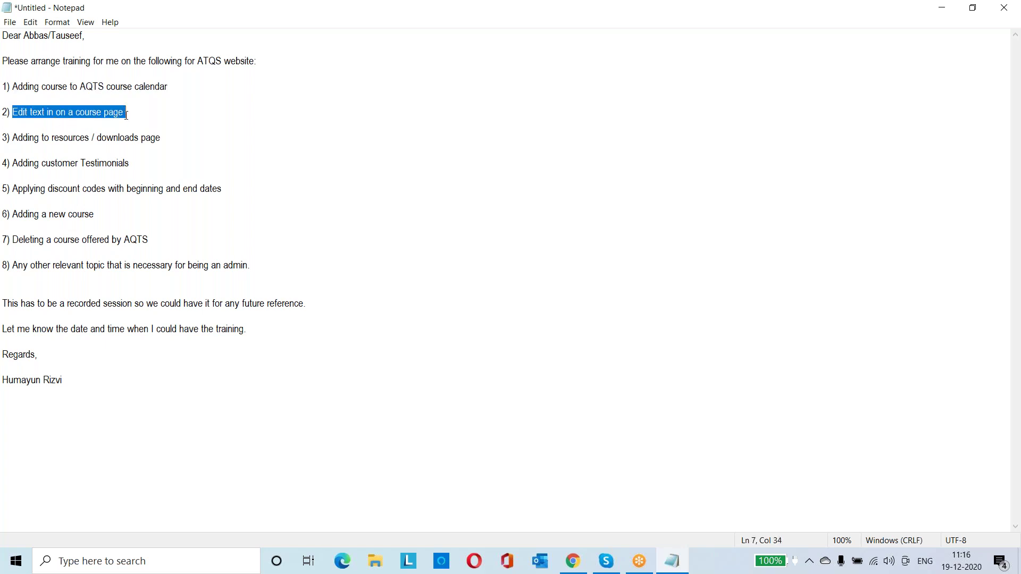
left_click(126, 114)
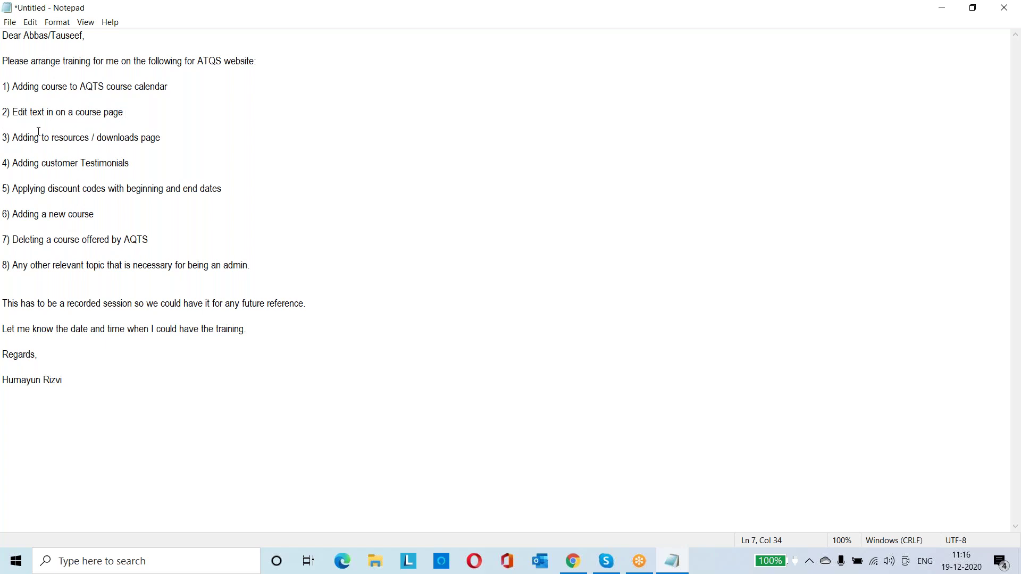
left_click(70, 139)
left_click(129, 113)
left_click_drag(34, 137, 85, 147)
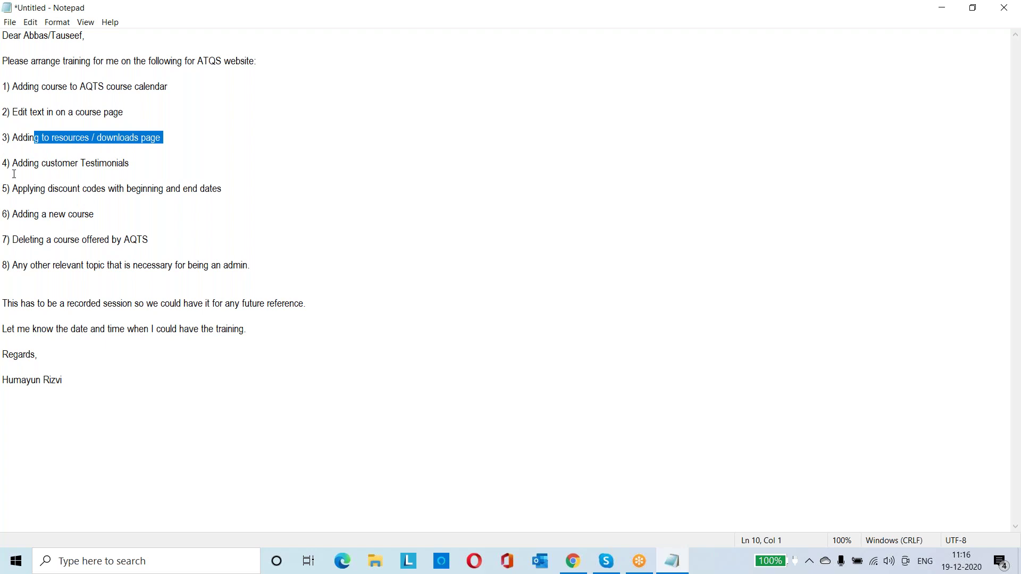
left_click(72, 165)
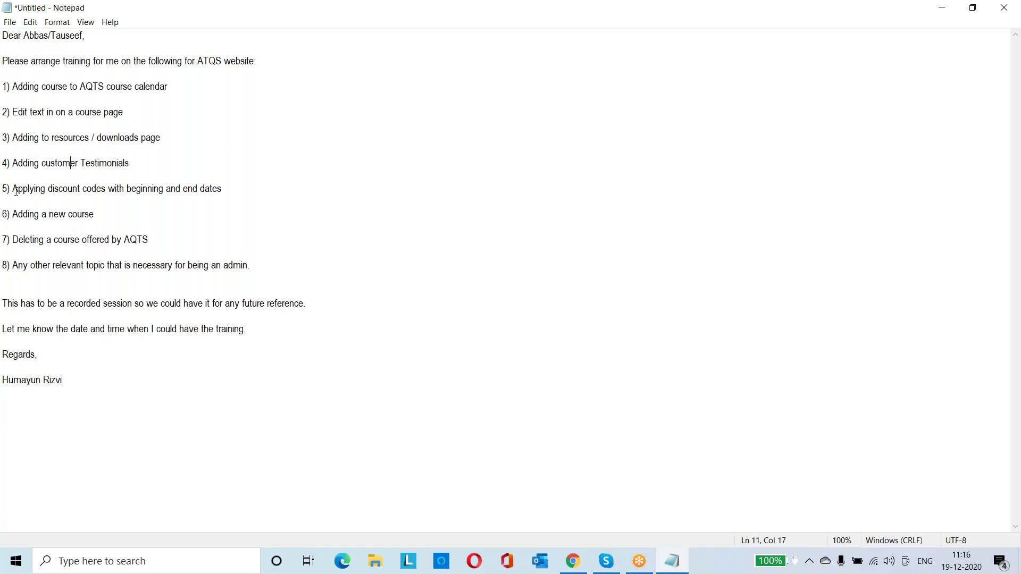
left_click_drag(13, 190, 194, 194)
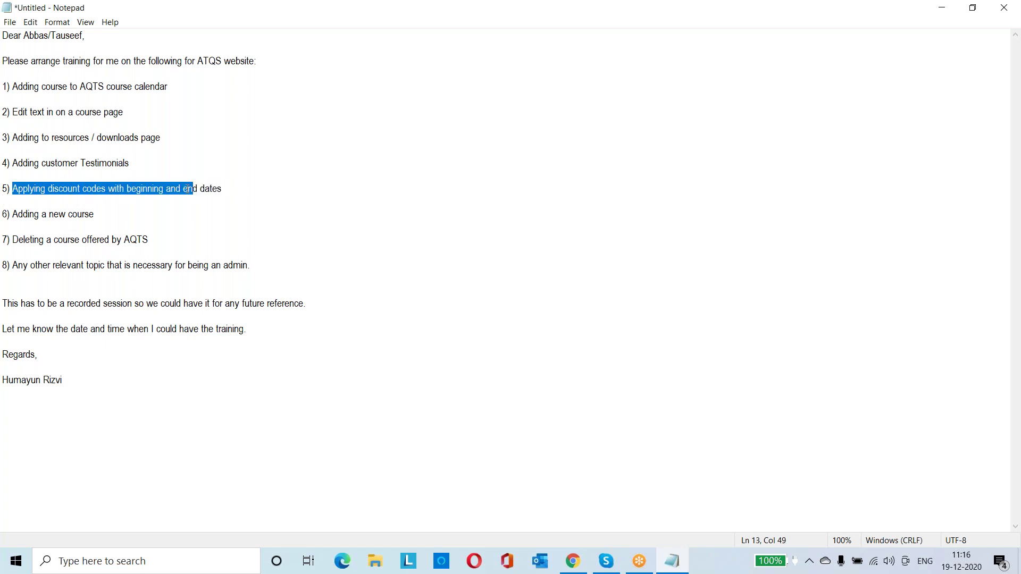
left_click(184, 189)
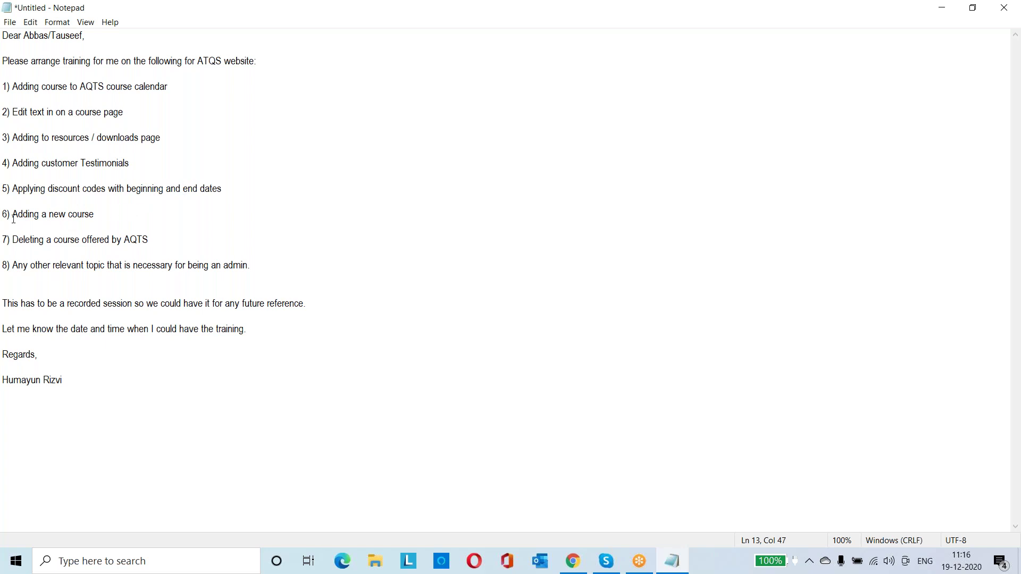
left_click_drag(23, 214, 85, 227)
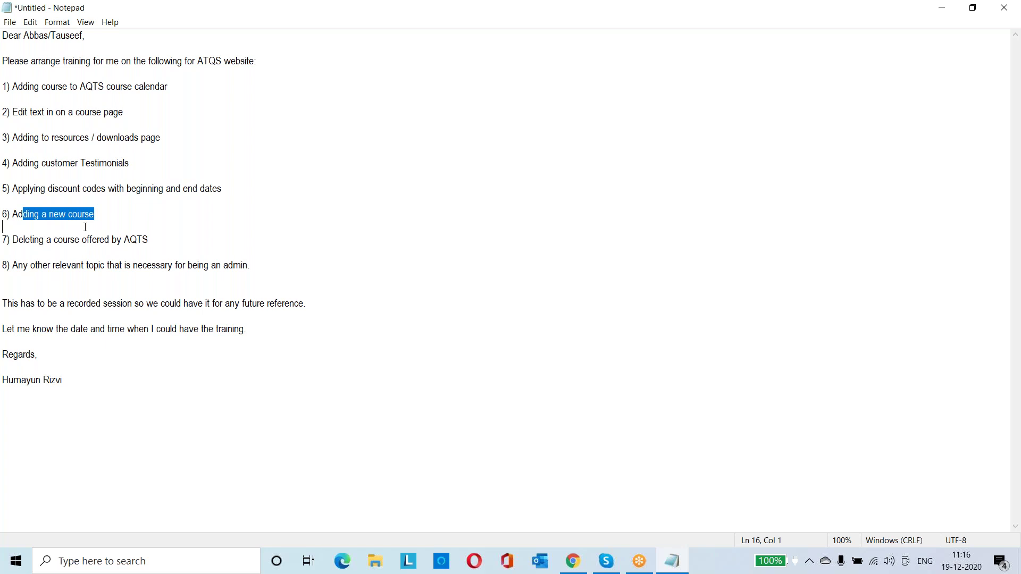
left_click(98, 219)
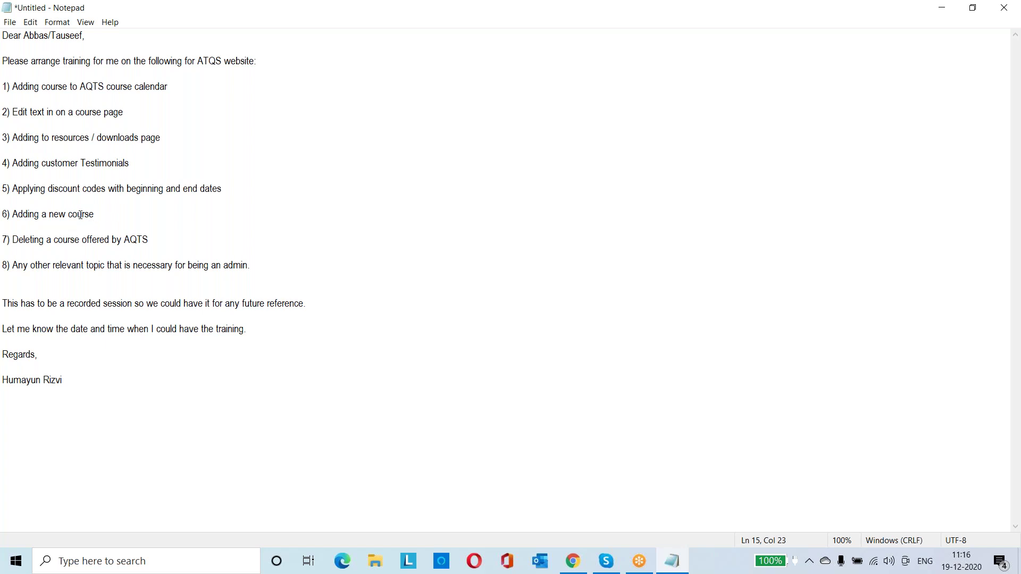
left_click_drag(24, 238, 104, 247)
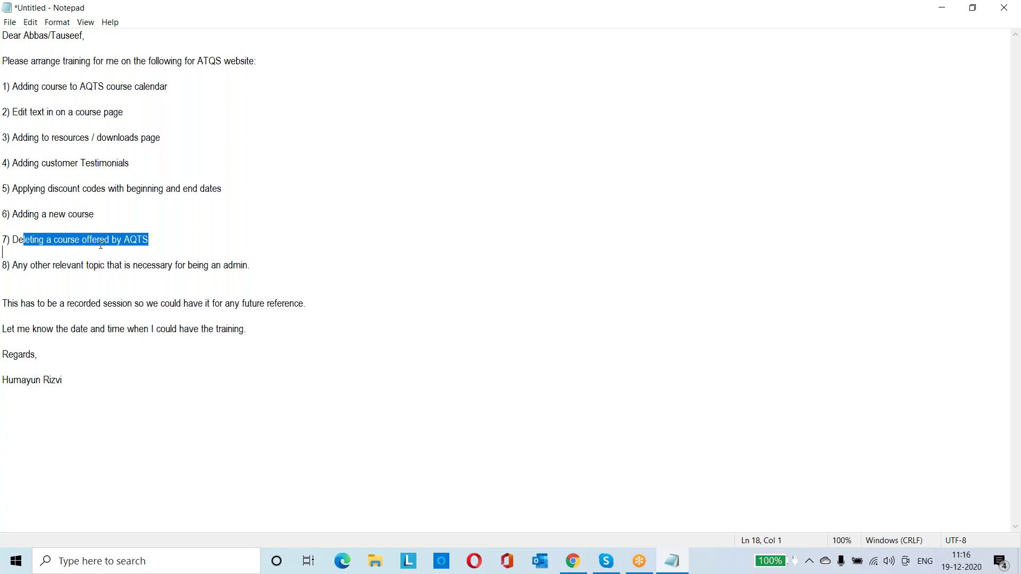
left_click(166, 239)
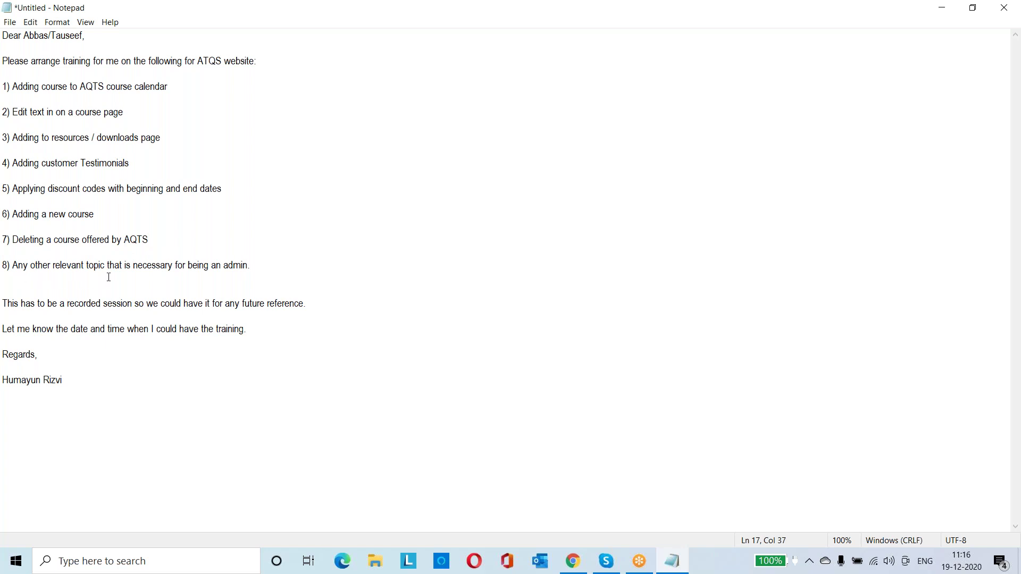
left_click(257, 268)
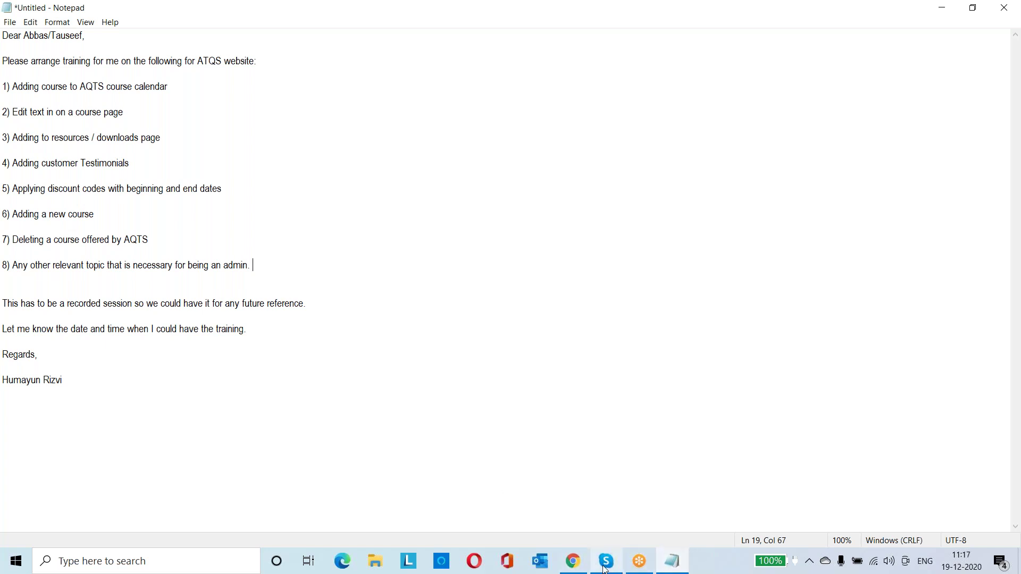
mouse_move(605, 565)
left_click(604, 494)
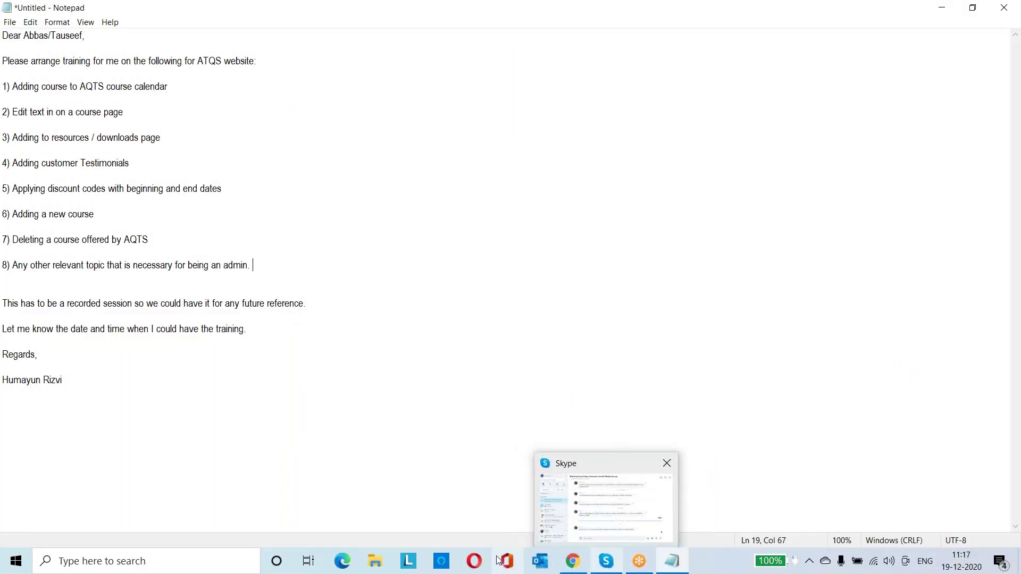
Filter Calendar > View Schedules by 'internal' and edit the Jan 21–22 Internal Auditor session
left_click(574, 563)
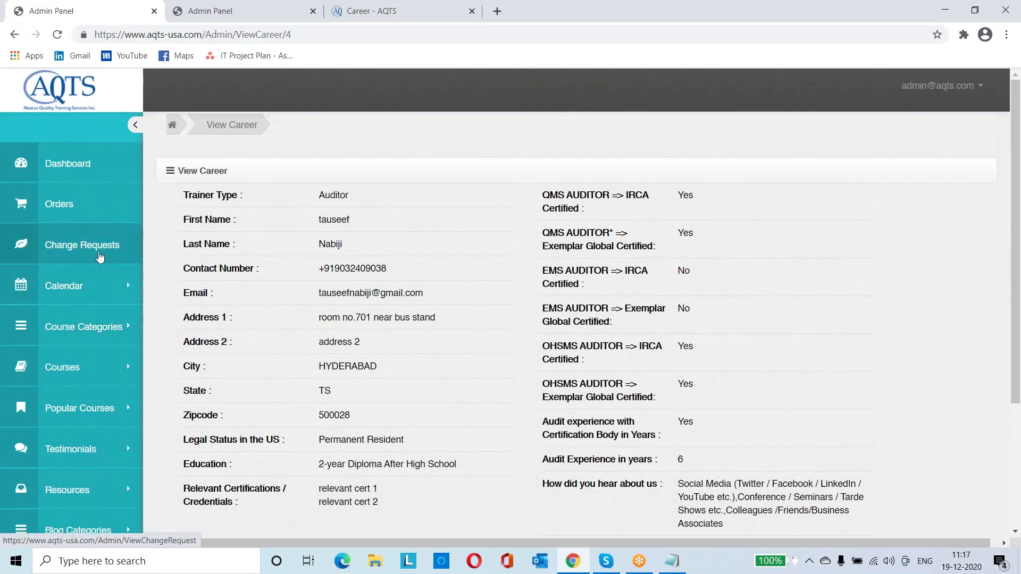
left_click(88, 290)
left_click(81, 354)
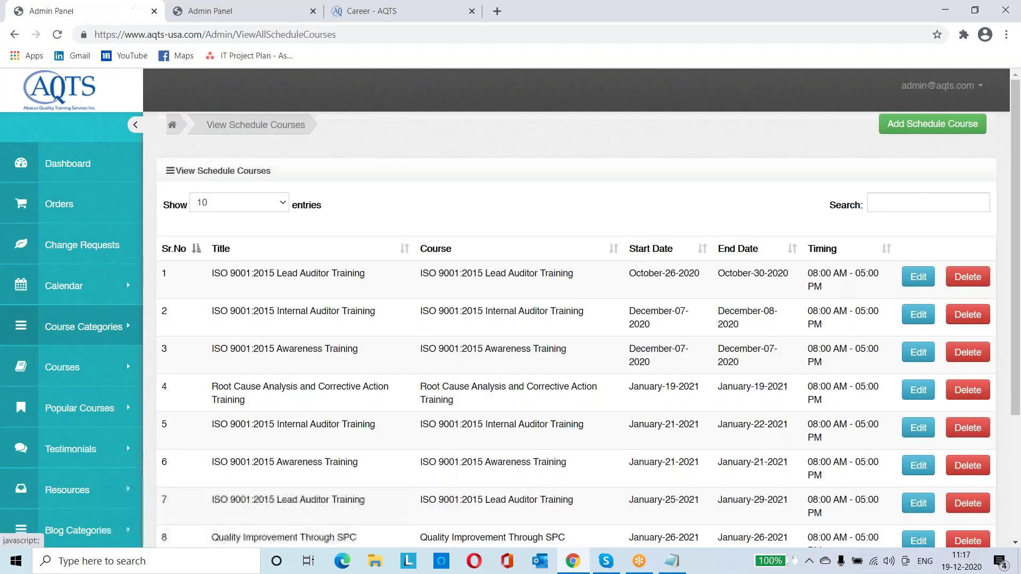
left_click(916, 202)
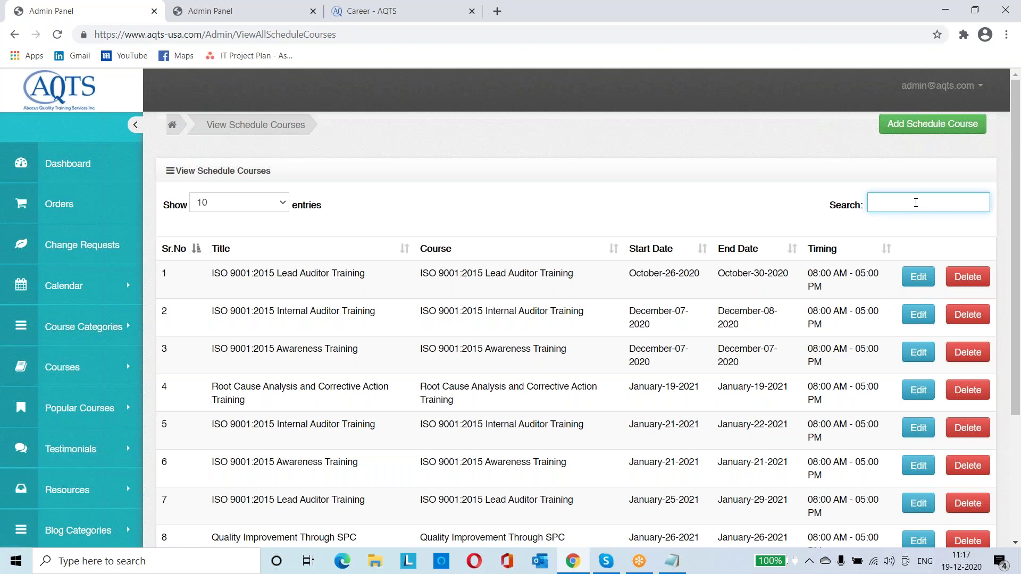
type("inter")
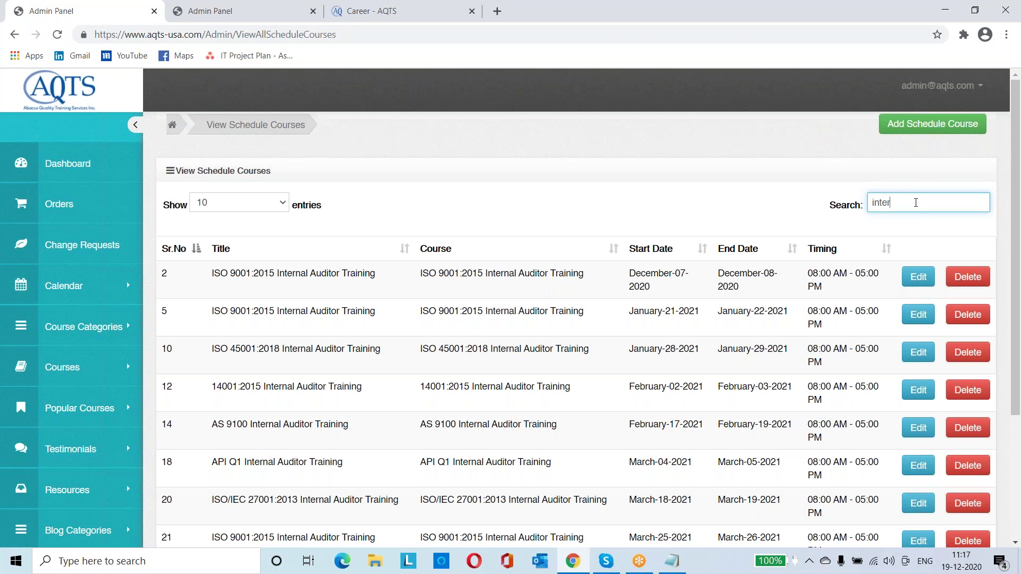
type("nal")
left_click(919, 319)
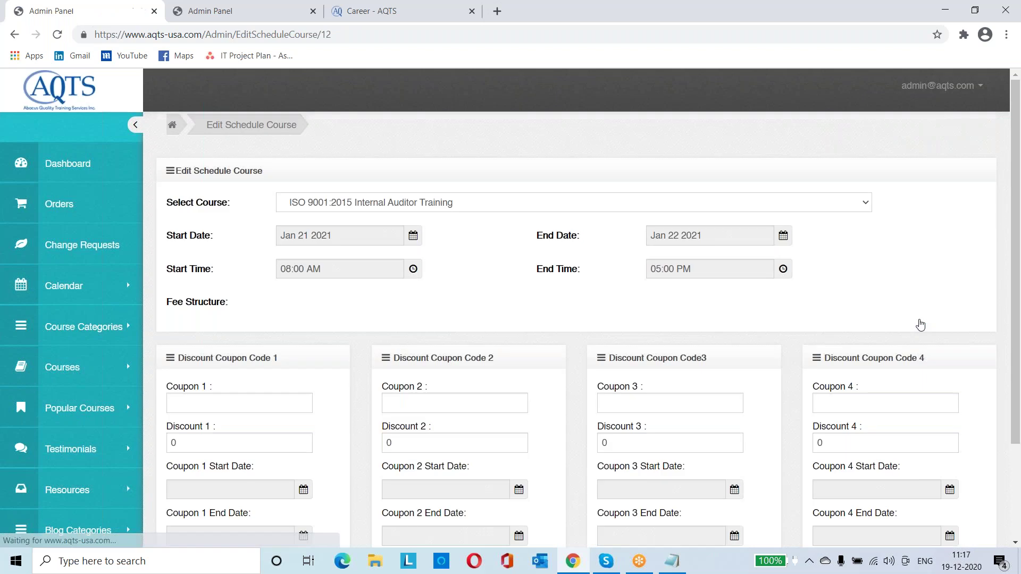
Enter IAATJA21 in the Coupon 1 field of the Jan 21–22 Internal Auditor session
scroll(519, 319, "down", 2)
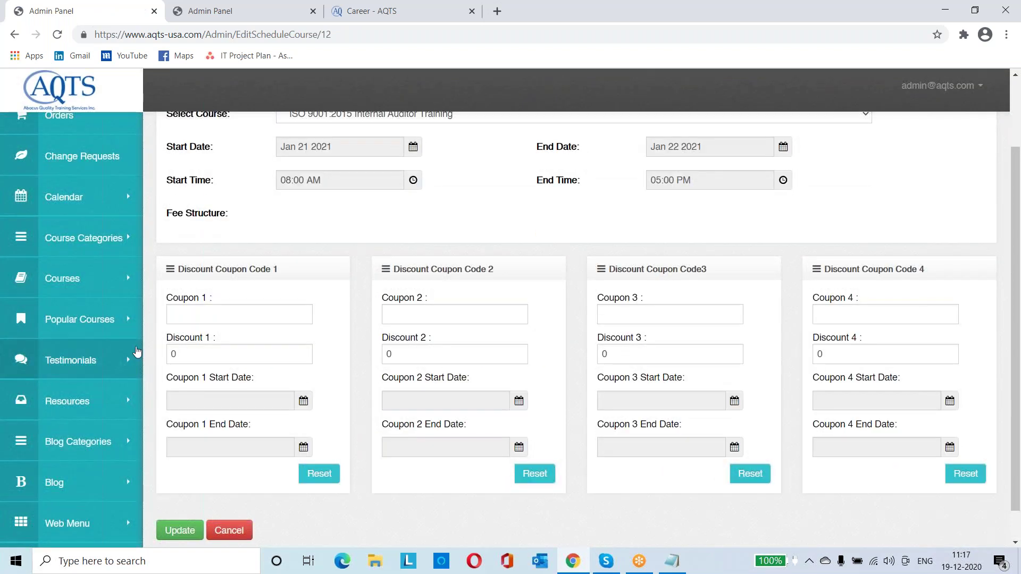
left_click(210, 318)
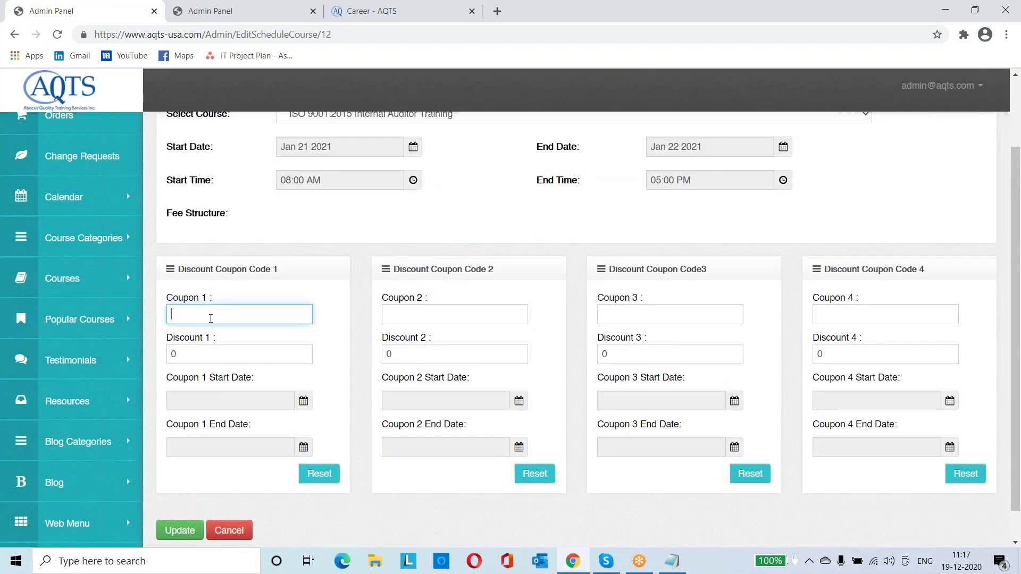
scroll(210, 318, "up", 2)
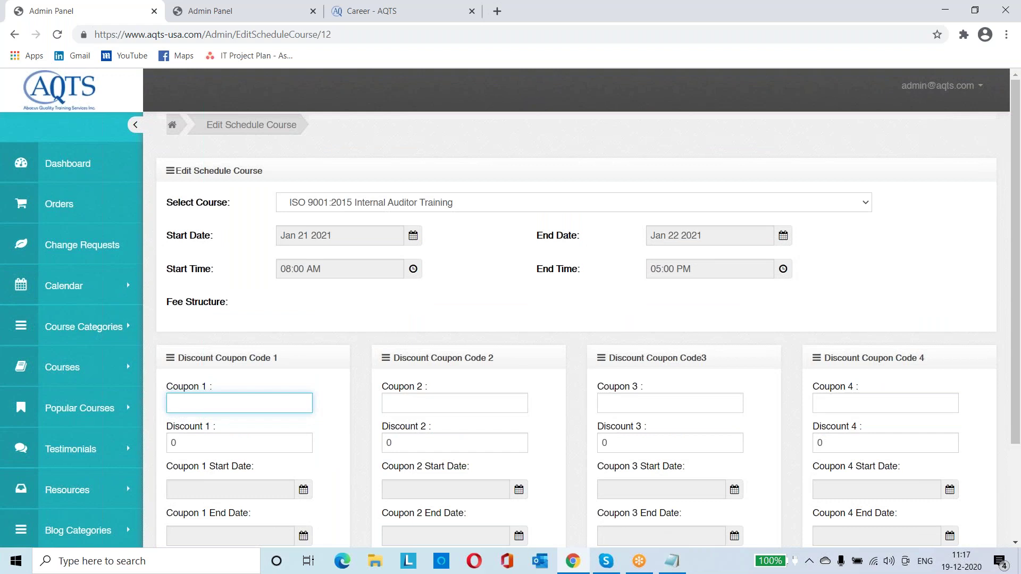
type("IA")
type("AC")
key("BackSpace")
type("TJA21")
Open the public COURSE CALENDAR to the Internal Auditor Training card priced $800, saving $90
left_click(250, 10)
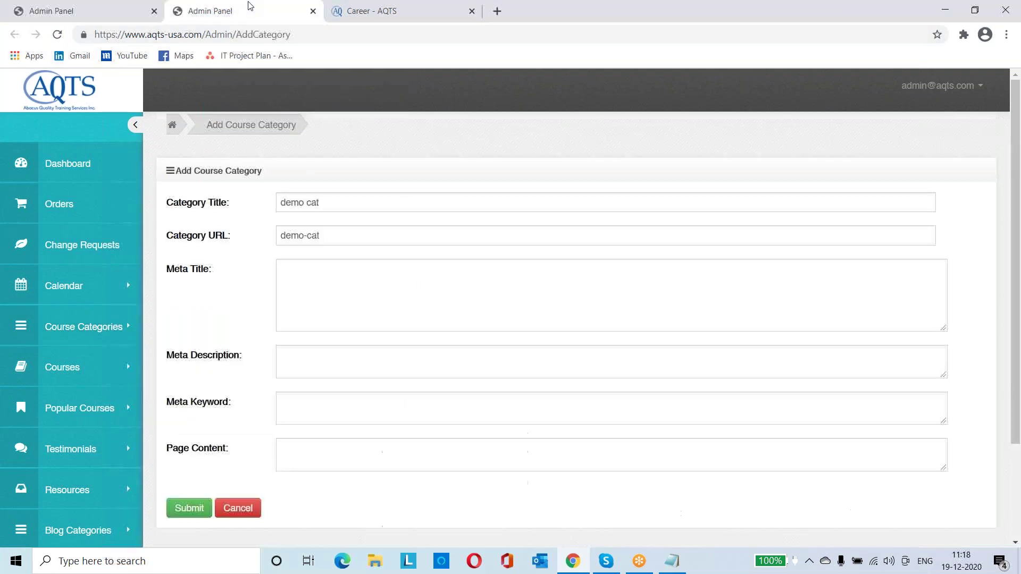
key("ctrl+Tab")
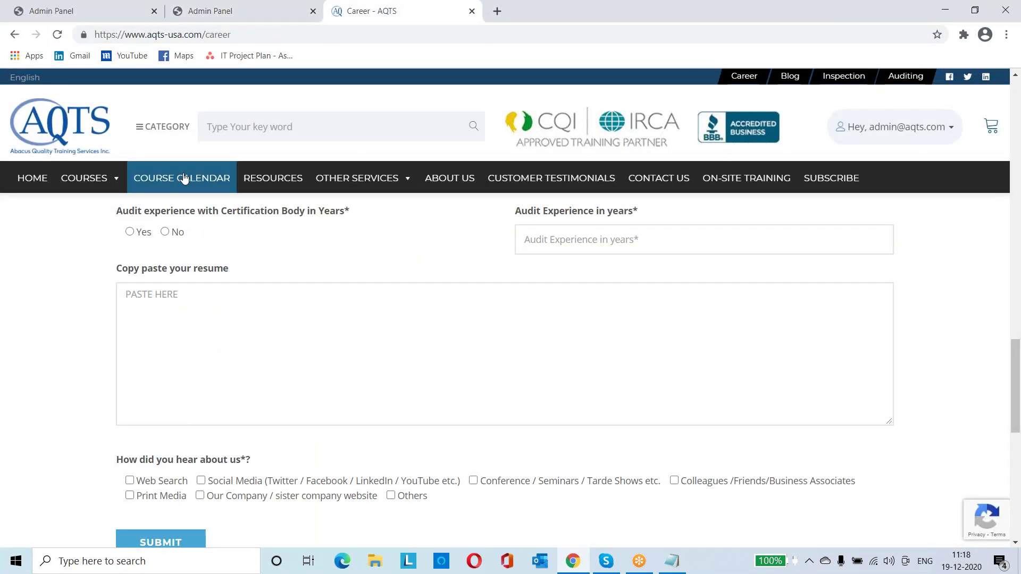
left_click(184, 178)
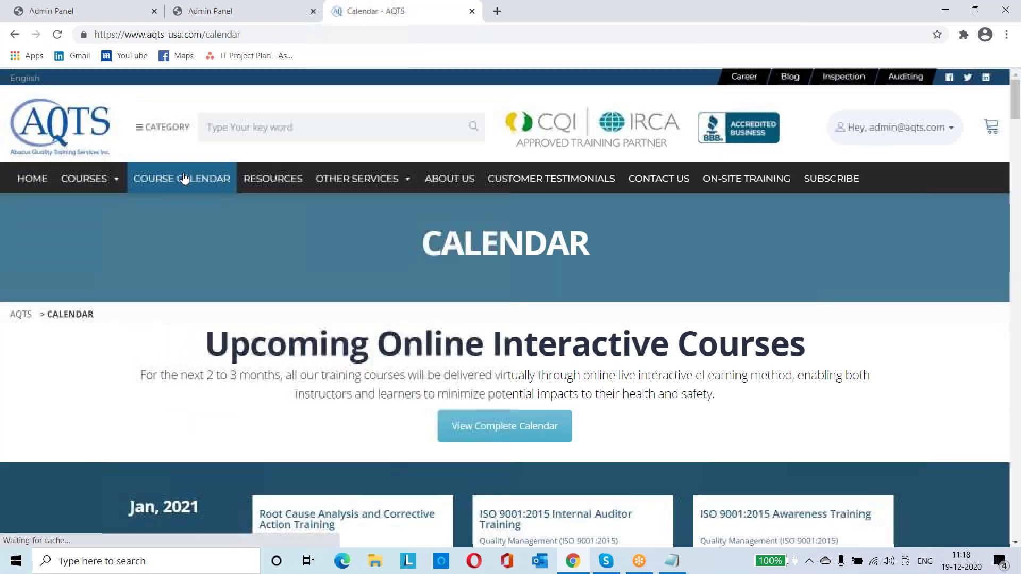
scroll(458, 321, "down", 1)
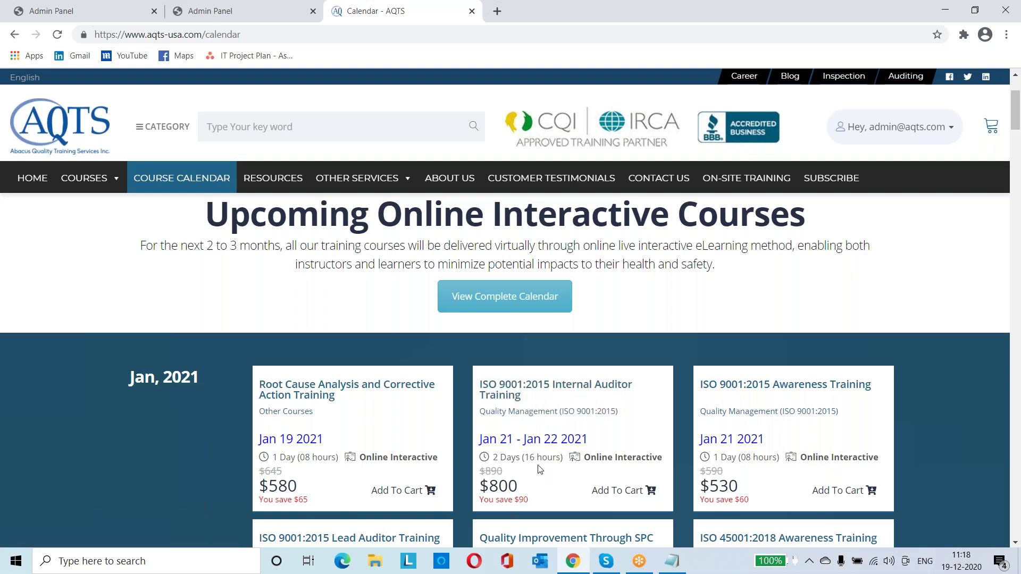
scroll(525, 464, "down", 1)
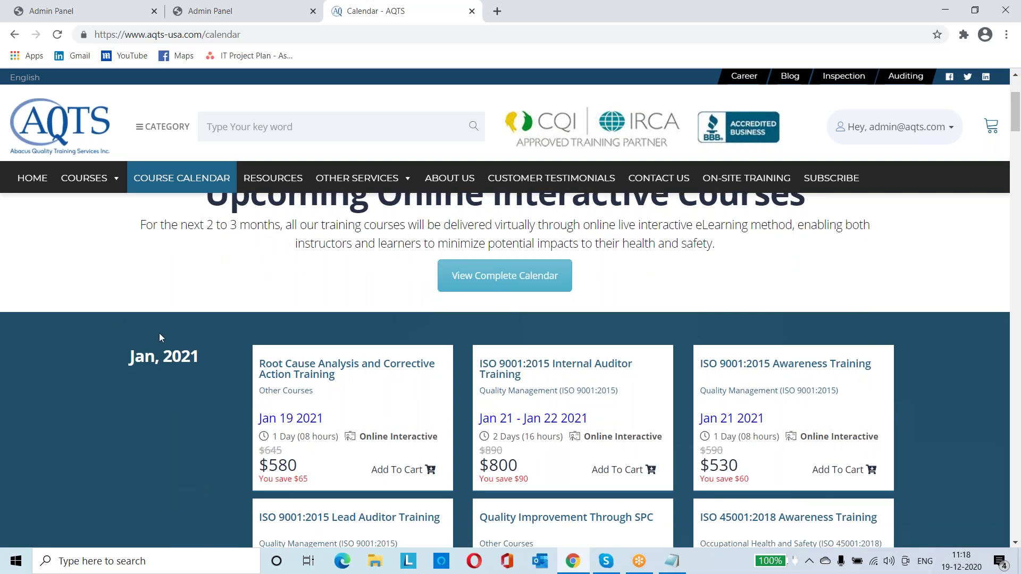
double_click(505, 478)
left_click(528, 462)
Change Discount 1 from 0 to 110 on the Jan 21–22 Internal Auditor schedule
left_click(101, 9)
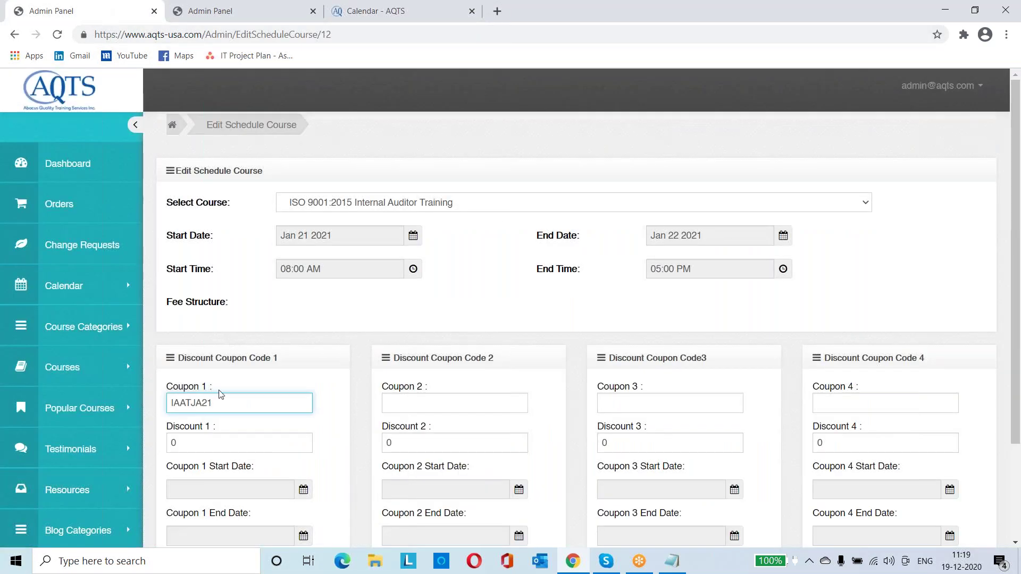
left_click(192, 445)
key("BackSpace")
type("110")
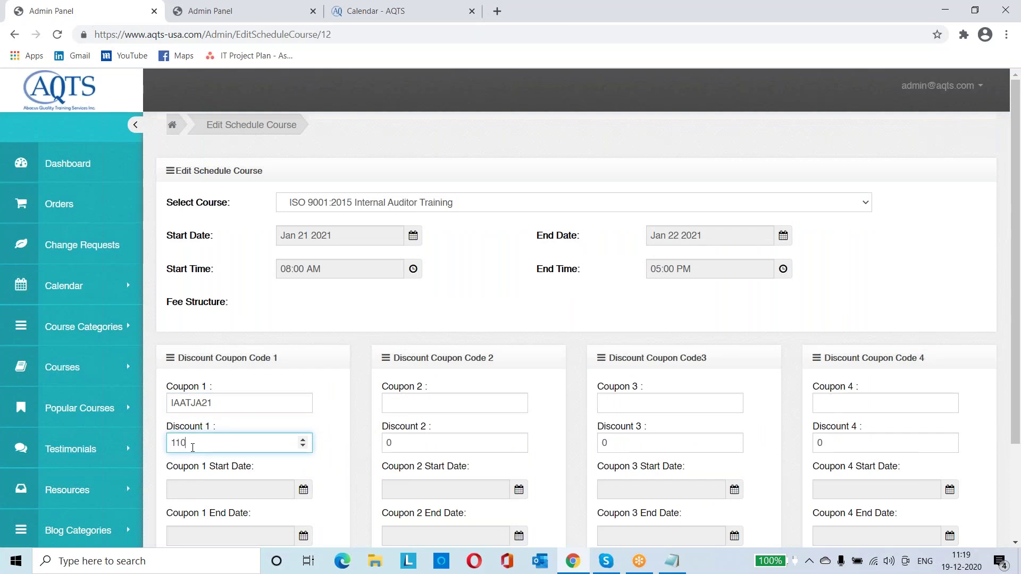
left_click(337, 465)
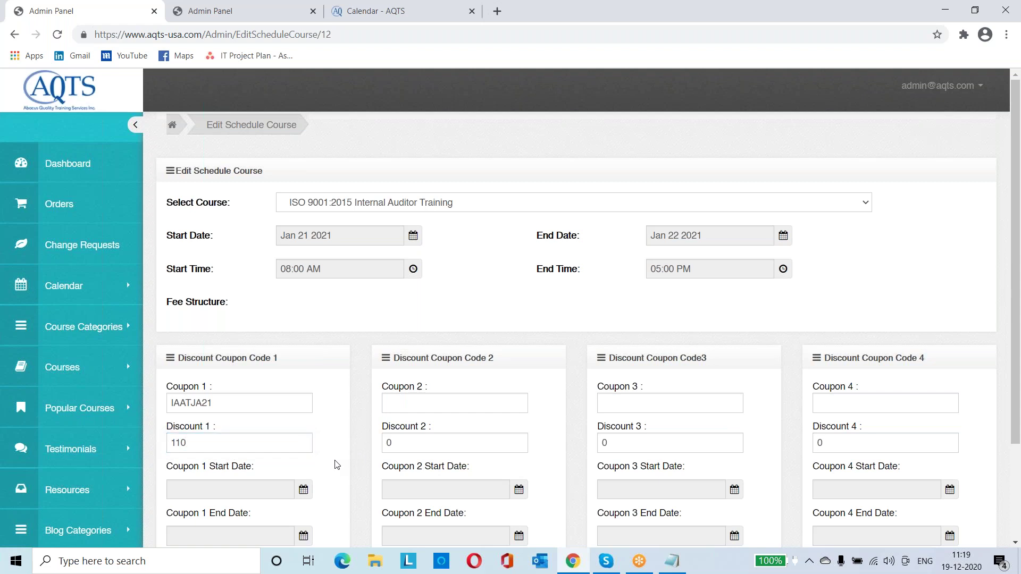
Set the Coupon 1 start date to Dec 18 2020
scroll(337, 465, "down", 1)
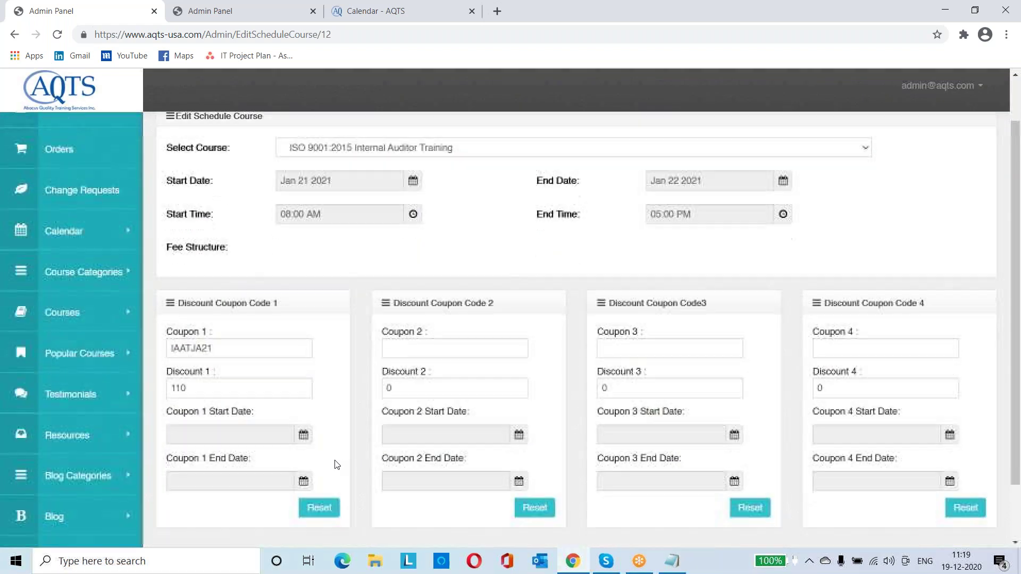
left_click(260, 433)
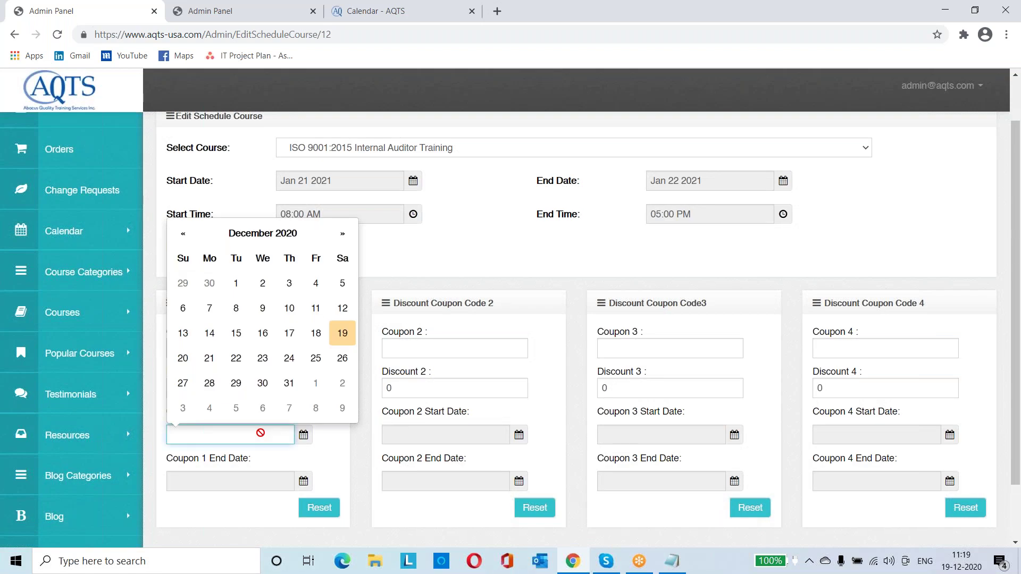
left_click(342, 334)
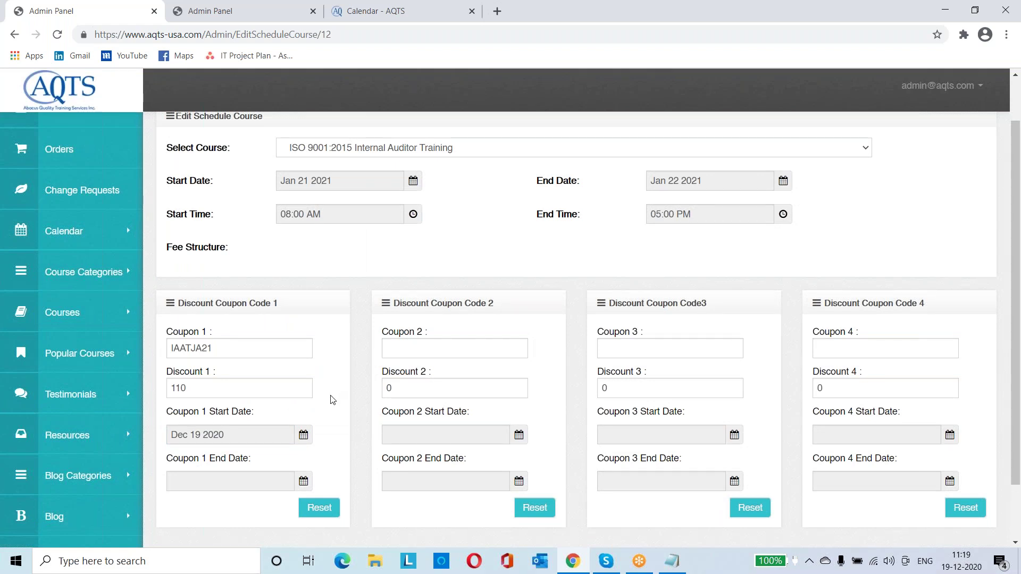
left_click(279, 438)
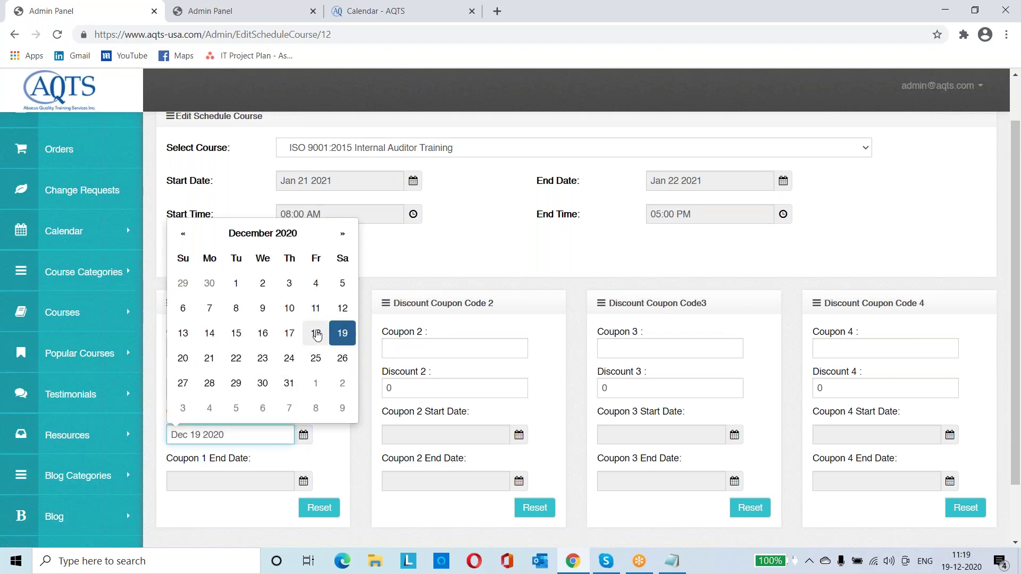
left_click(318, 334)
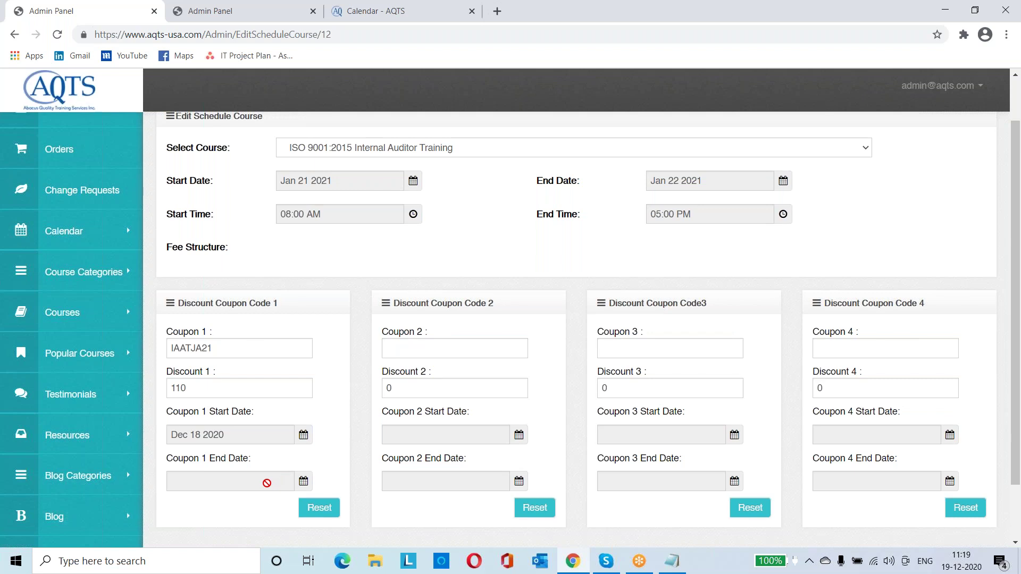
Set the Coupon 1 end date to Jan 20 2021 and select the IAATJA21 code
left_click(267, 483)
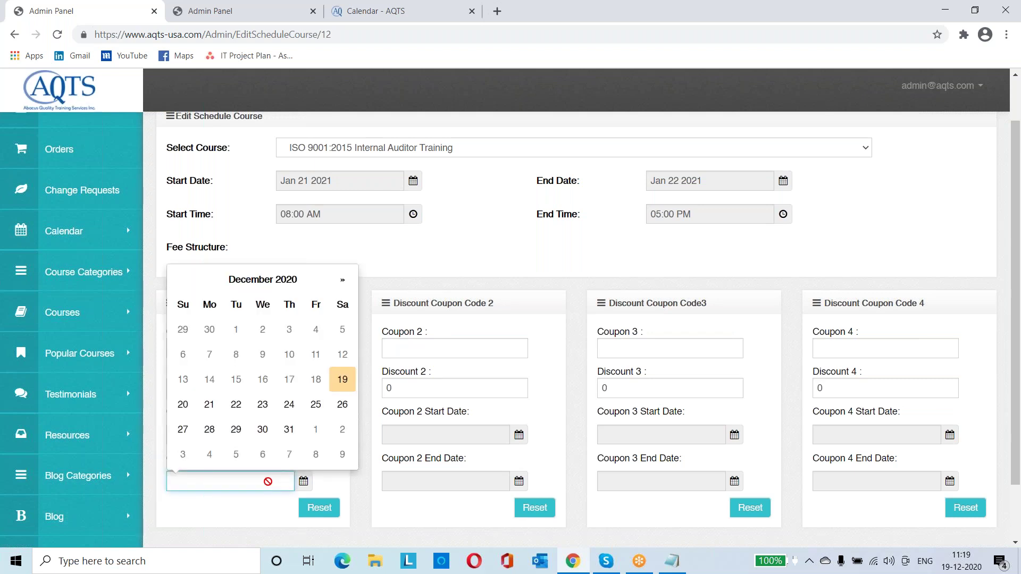
left_click(338, 285)
left_click(339, 286)
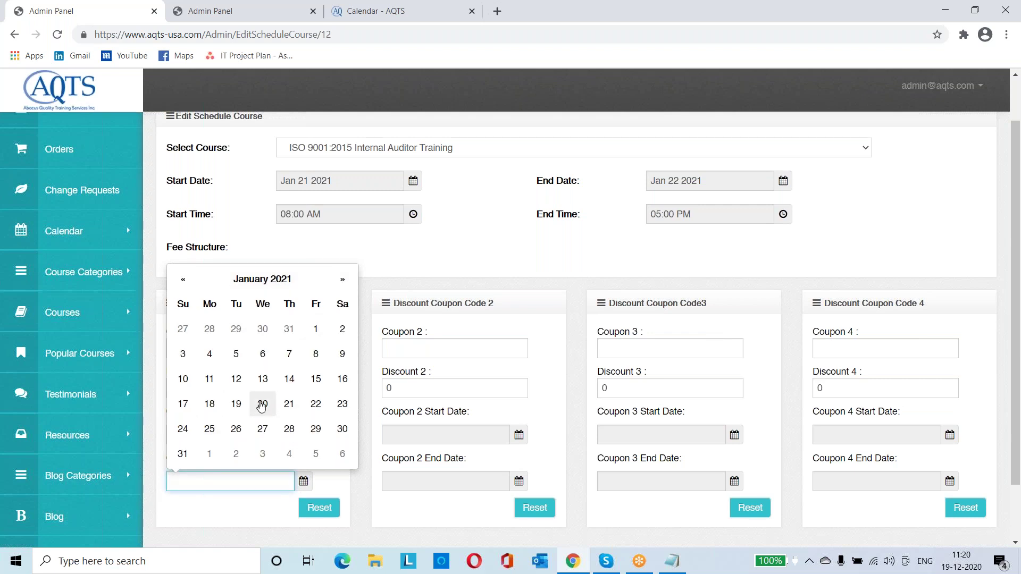
left_click(261, 406)
left_click(261, 405)
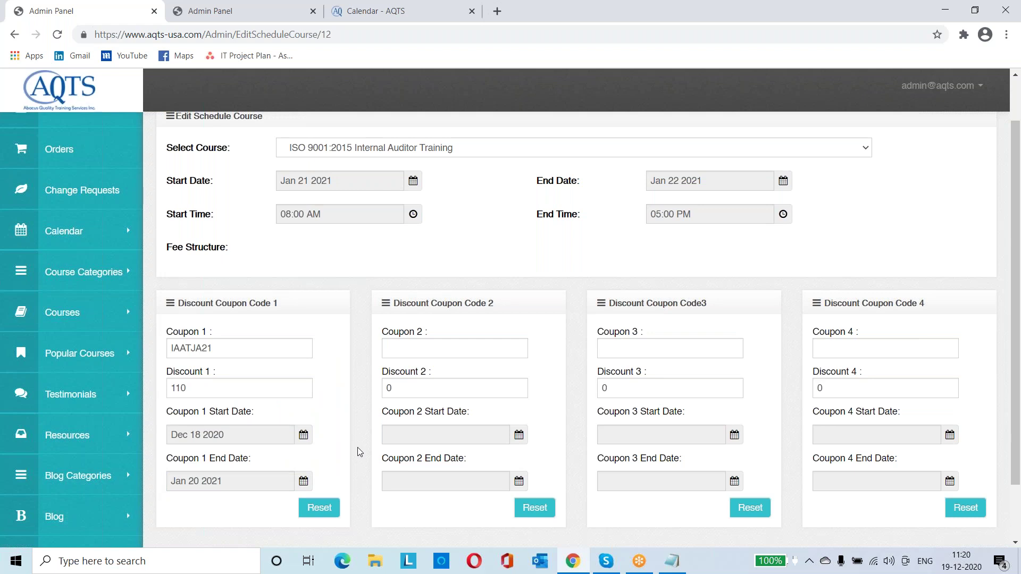
scroll(359, 452, "down", 1)
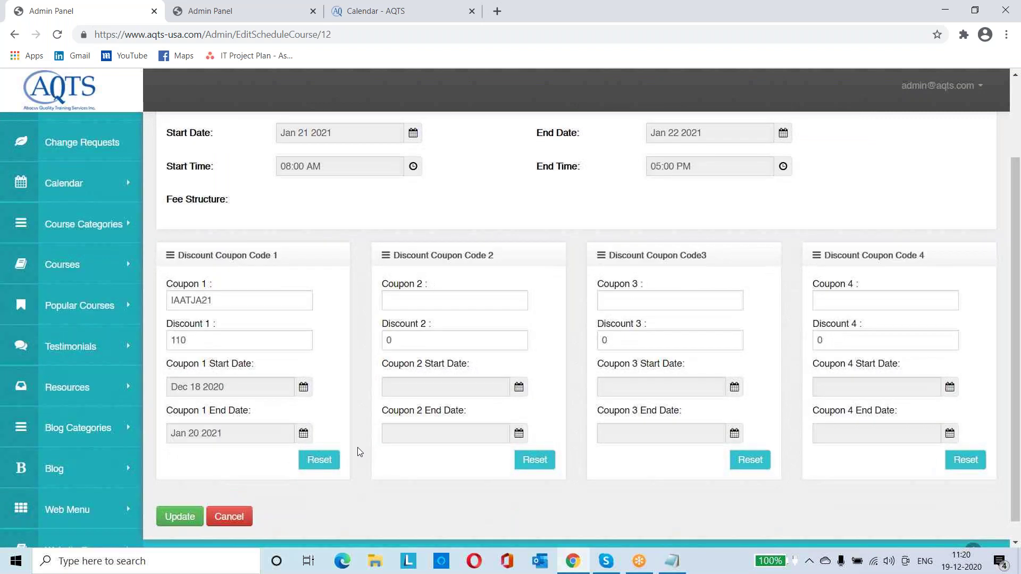
double_click(233, 299)
key("ctrl+c")
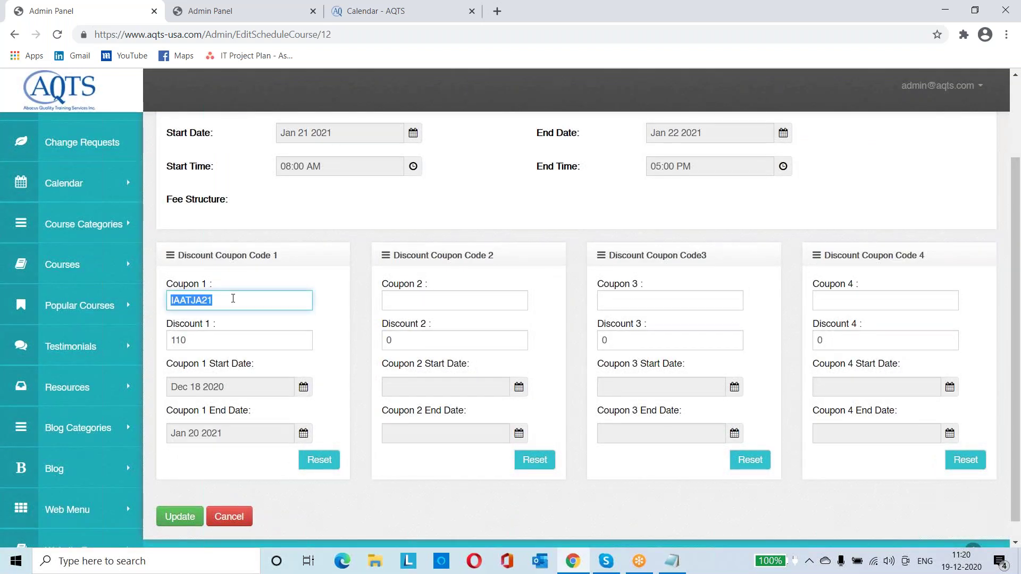
left_click(420, 501)
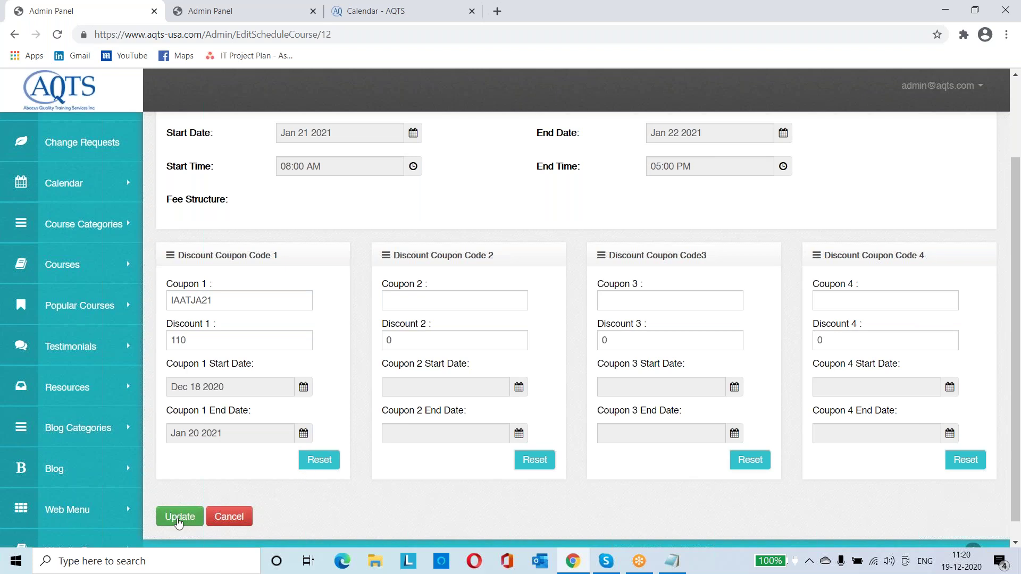
Save the Internal Auditor schedule with its updated coupon settings
left_click(179, 516)
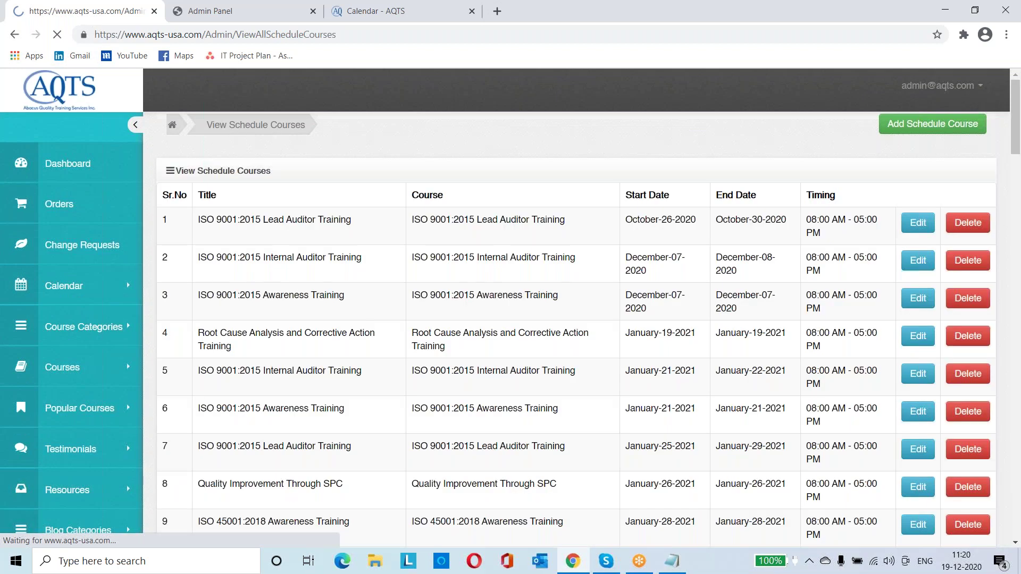
left_click(241, 21)
key("ctrl+Tab")
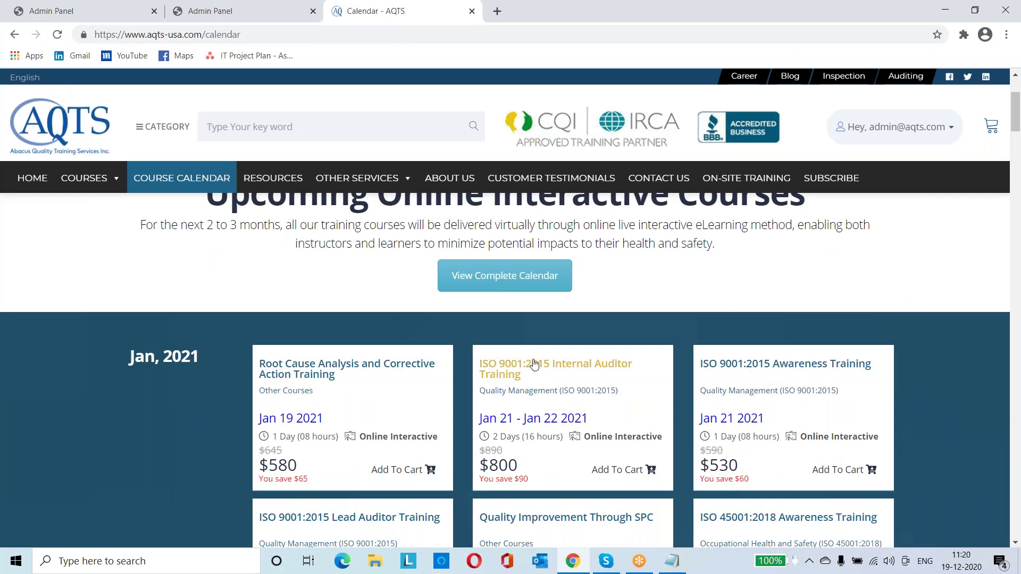
Add Internal Auditor Training to the cart and apply coupon IAATJA21, giving a $690.00 total
left_click(609, 472)
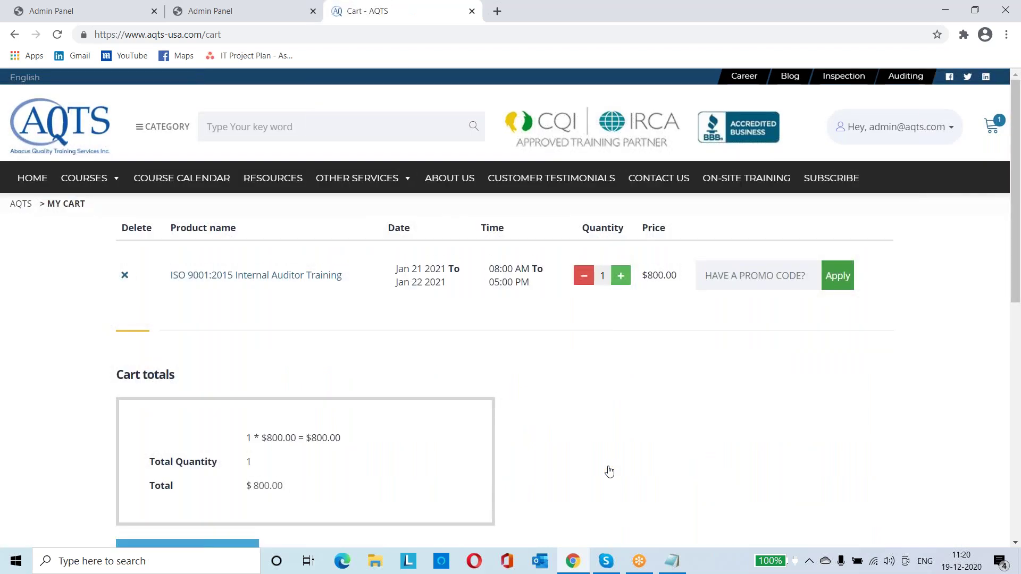
left_click(729, 271)
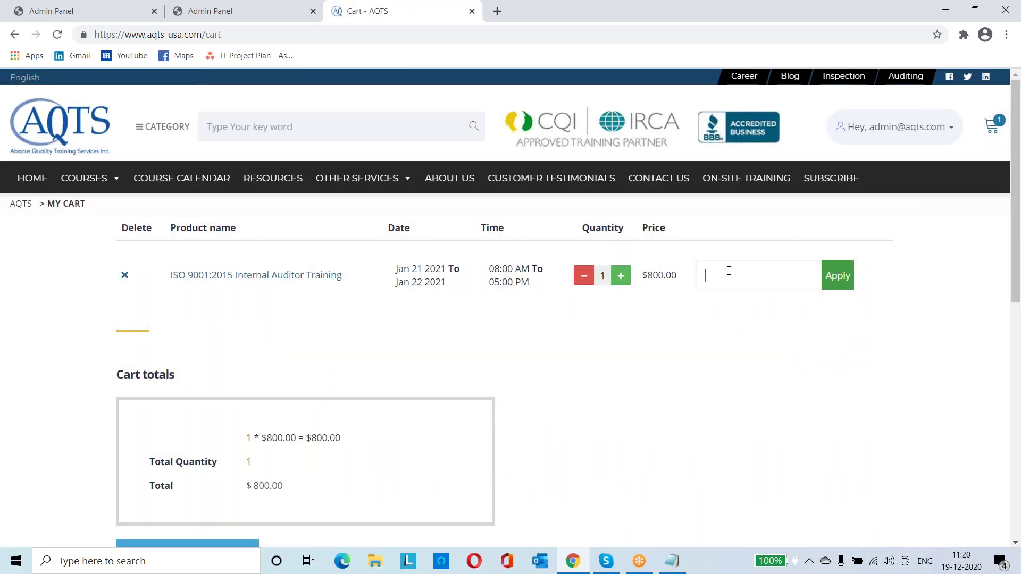
key("ctrl+v")
left_click(846, 277)
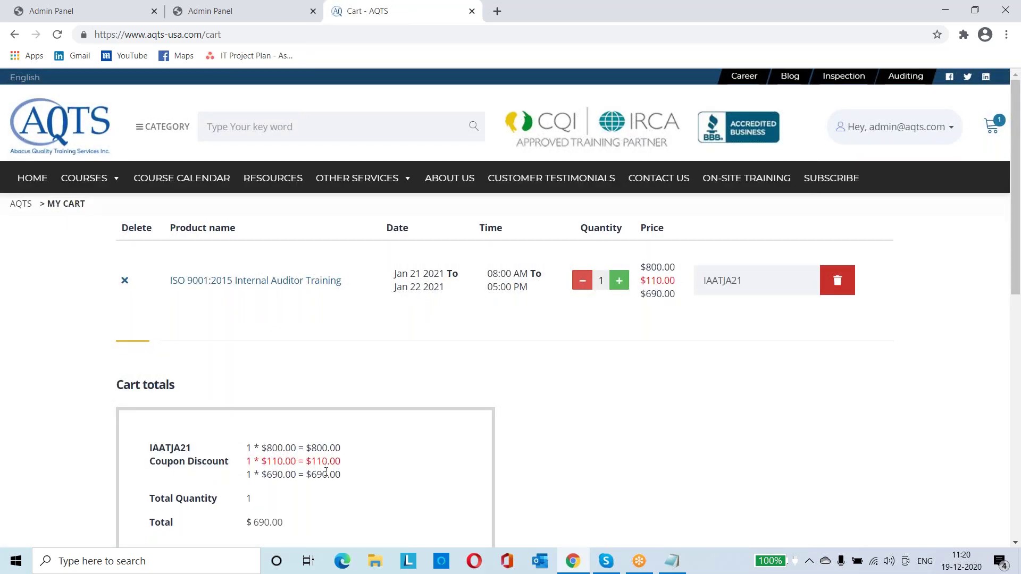
left_click_drag(255, 526, 284, 523)
left_click(508, 500)
scroll(508, 500, "down", 2)
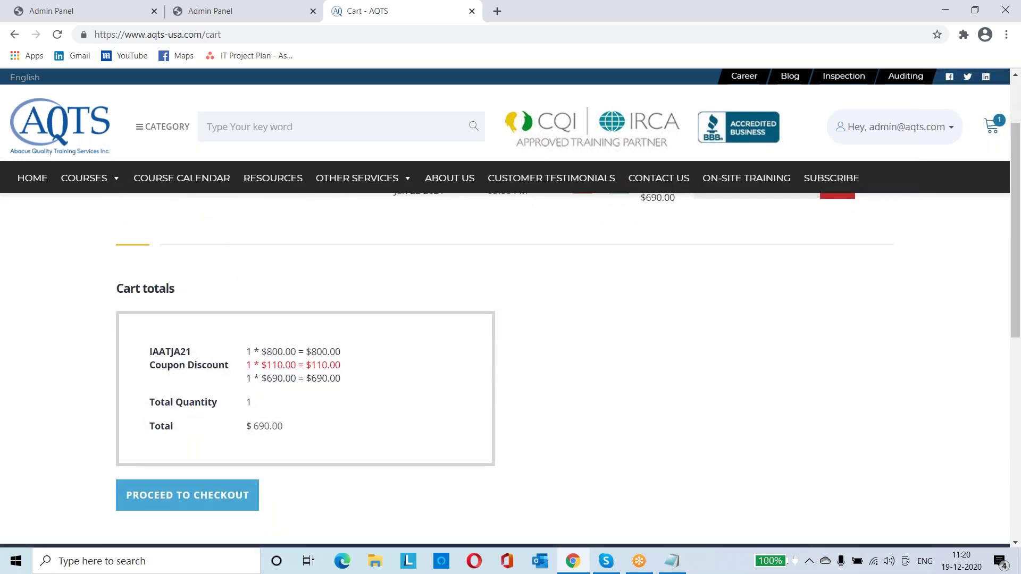
scroll(508, 372, "up", 2)
Search schedule courses for 'lead' and edit the Jan 25–29 Lead Auditor Training row
left_click(119, 17)
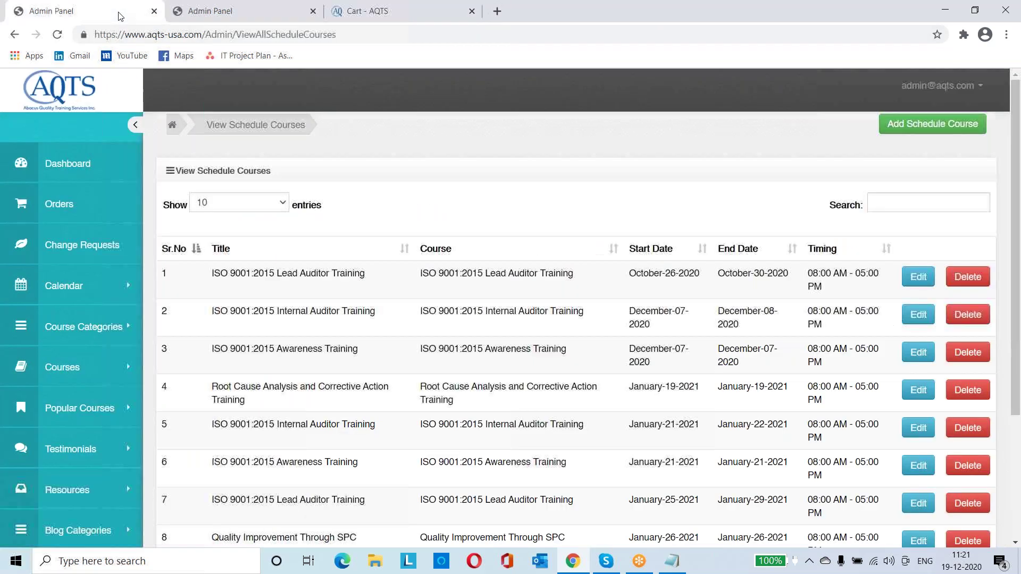
left_click(910, 210)
type("Ir")
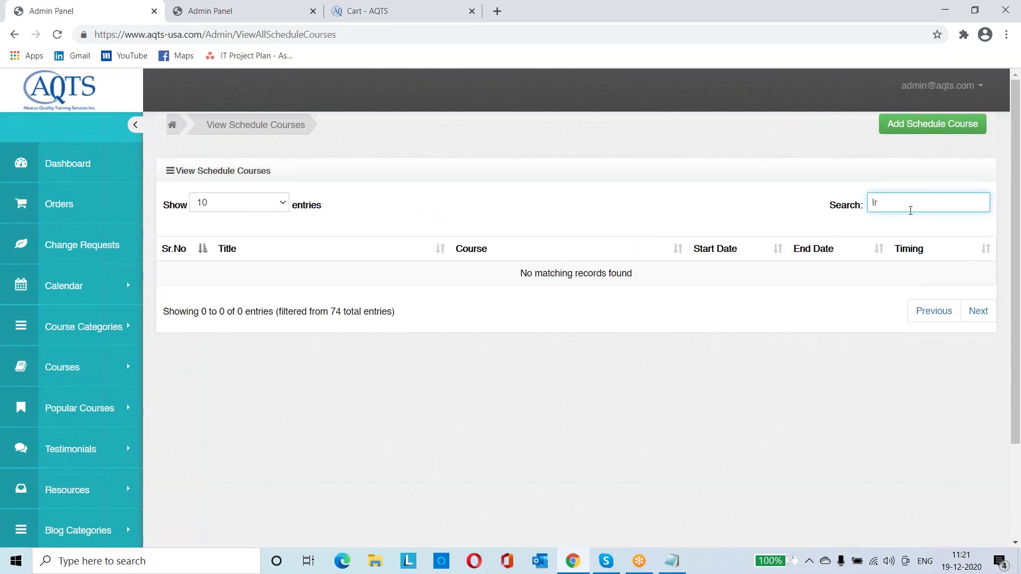
key("BackSpace")
type("ead")
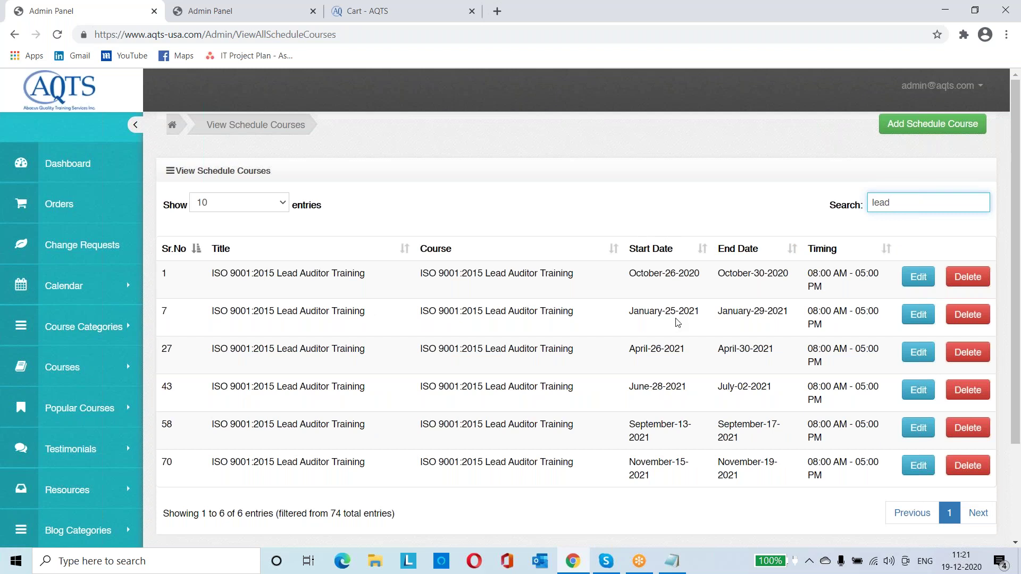
left_click(922, 317)
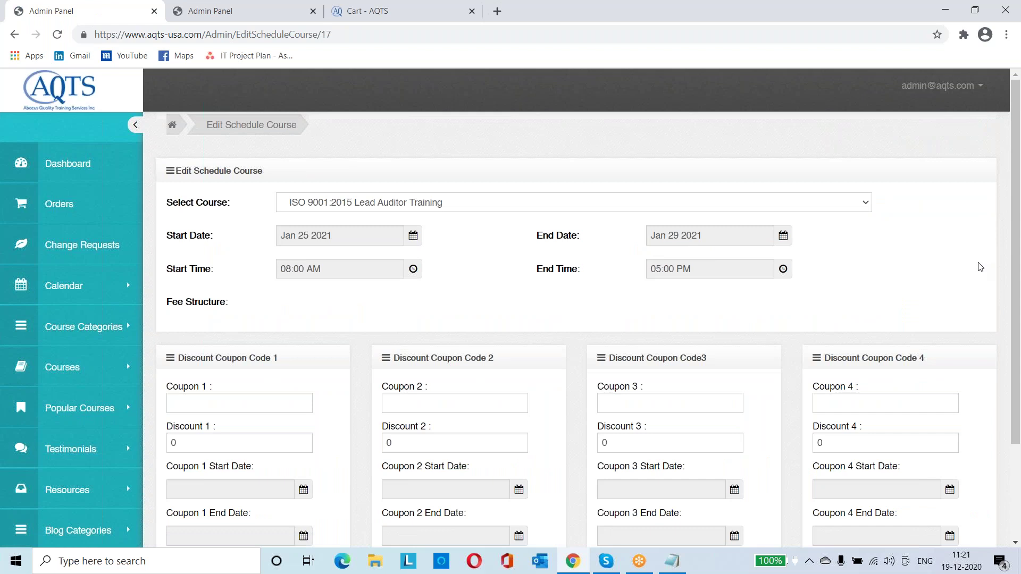
key("ctrl+Tab")
key("ctrl+Tab")
key("ctrl+Tab")
key("ctrl+Tab")
key("ctrl+Tab")
Find the $1611 Jan 25–29 Lead Auditor Training card on the course calendar
left_click(180, 171)
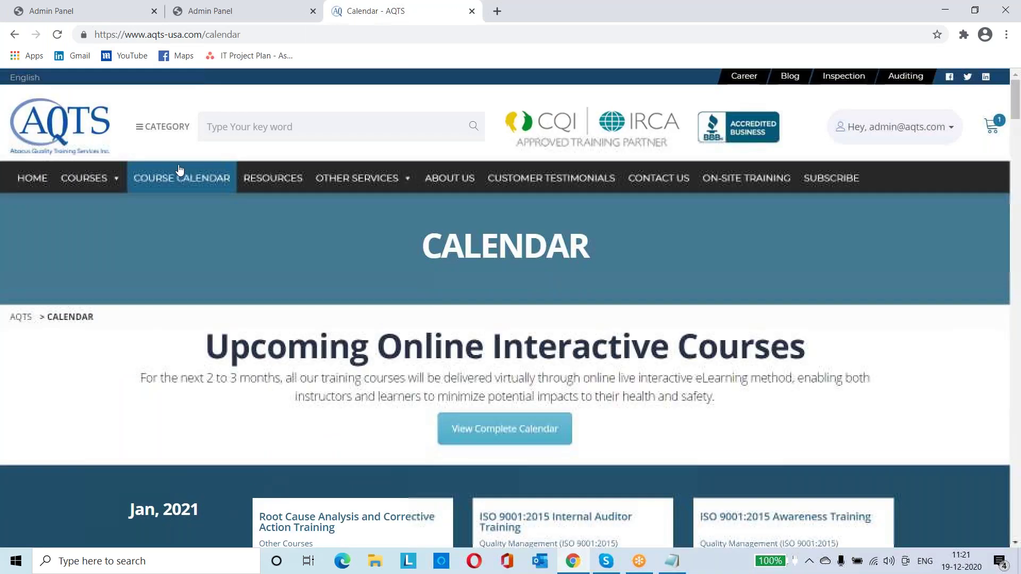
scroll(510, 309, "down", 3)
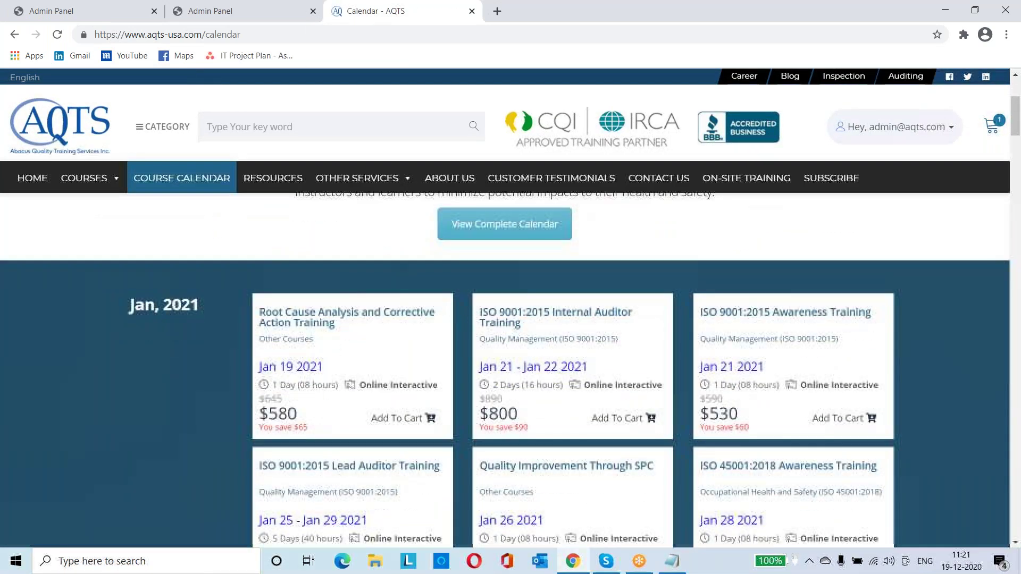
scroll(737, 446, "down", 1)
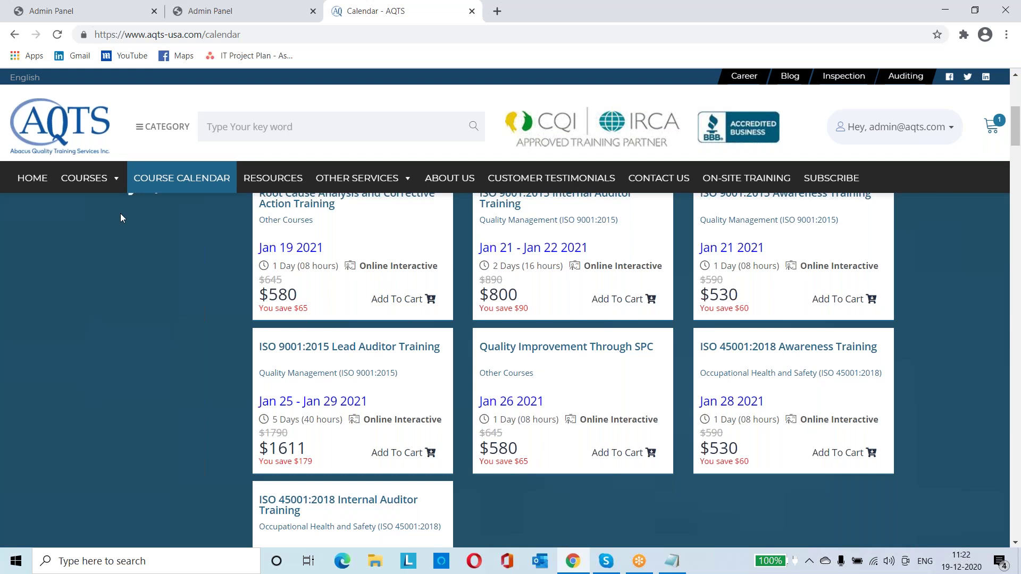
left_click(83, 11)
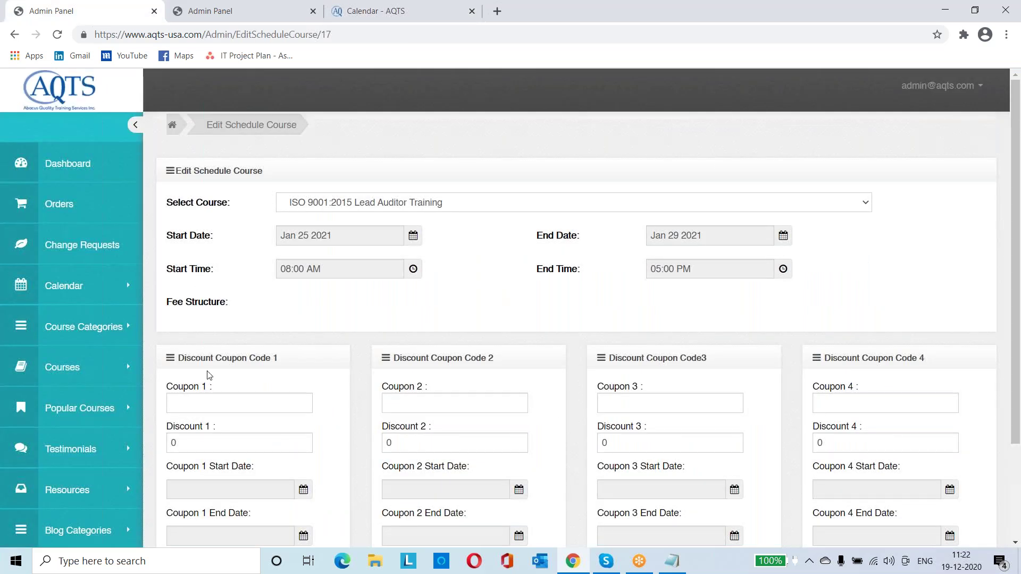
Set Discount 1 to 121 and Coupon 1 code to LAATJA21 for Lead Auditor Training
left_click(219, 445)
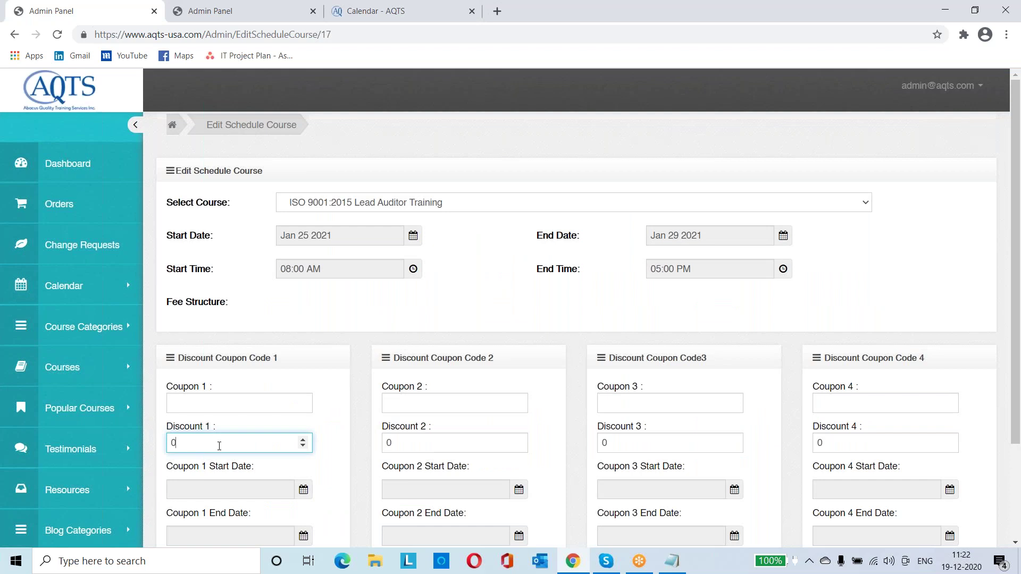
key("BackSpace")
type("121")
left_click(229, 400)
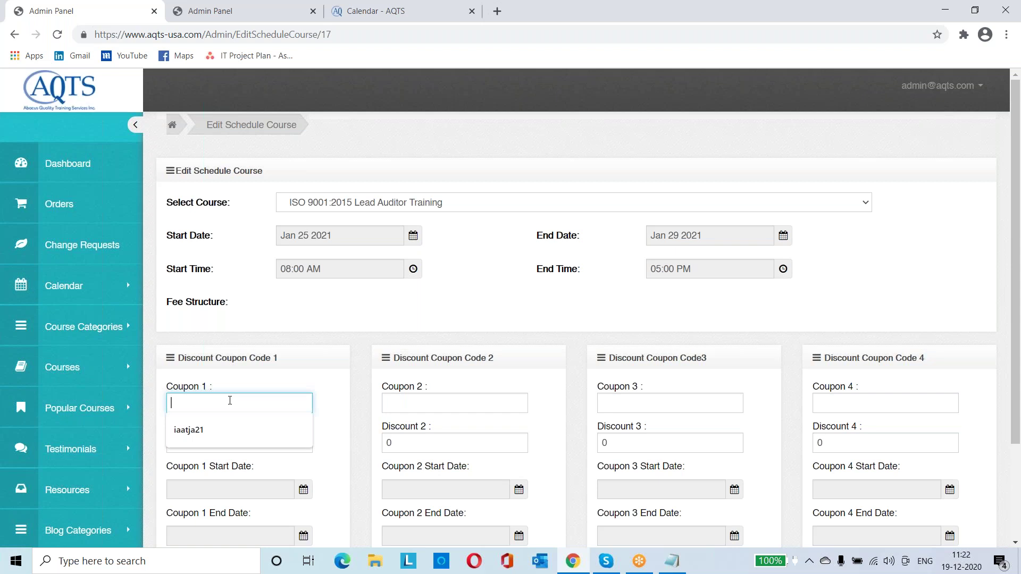
type("LA")
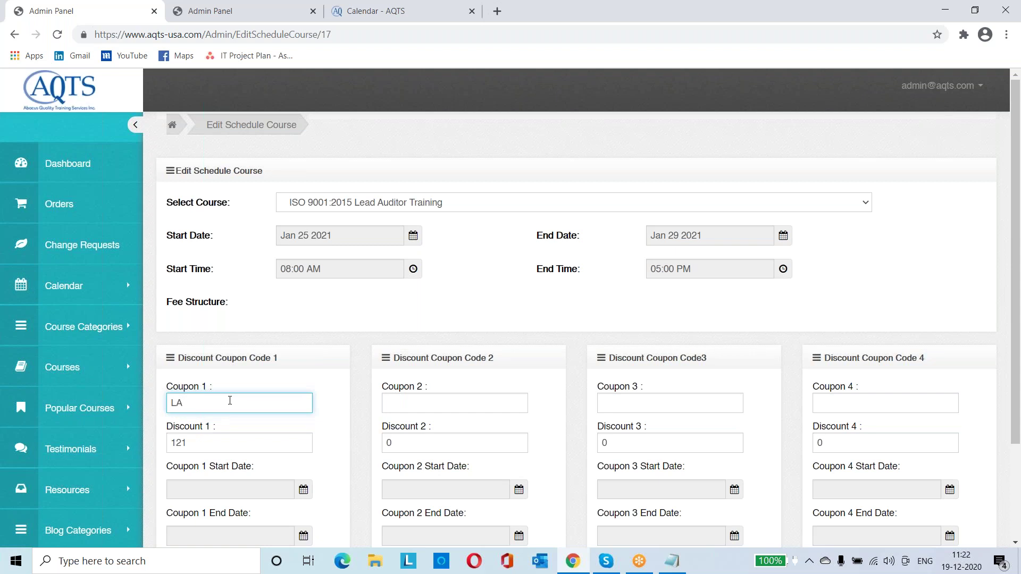
type("ATJA21")
left_click(319, 339)
scroll(318, 338, "down", 1)
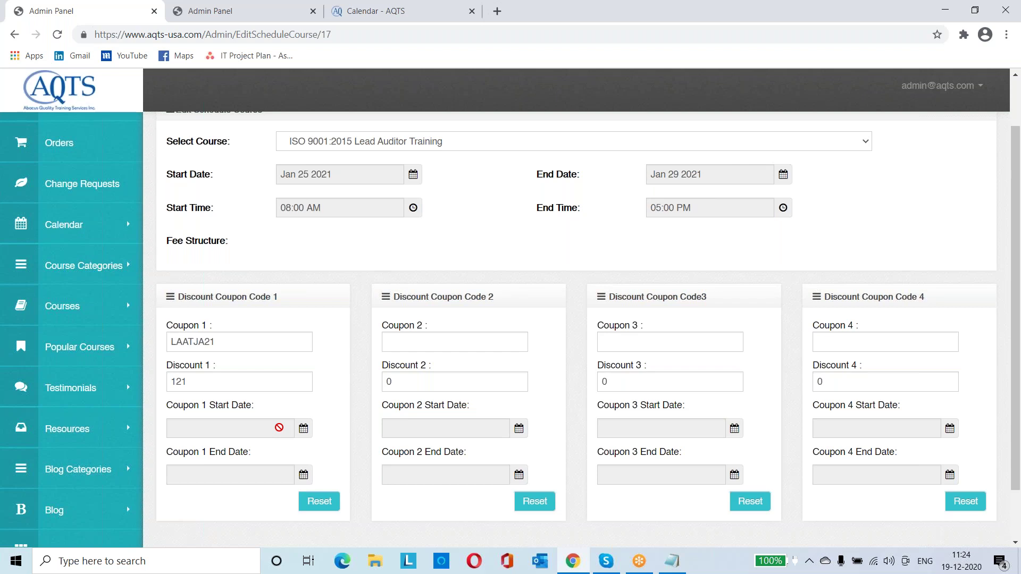
Date coupon LAATJA21 from Dec 19 2020 to Jan 24 2021 and update the schedule
left_click(278, 428)
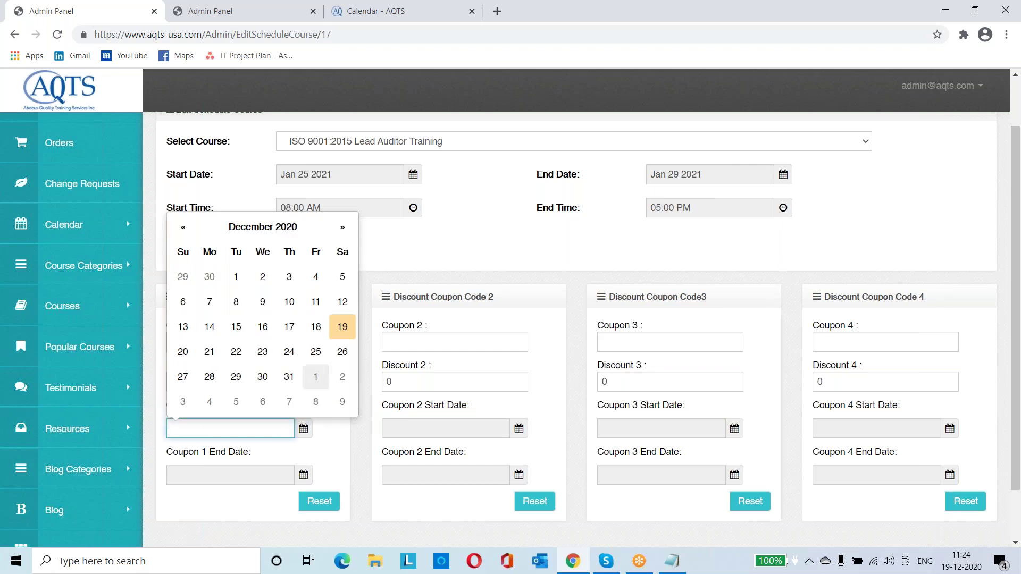
left_click(342, 327)
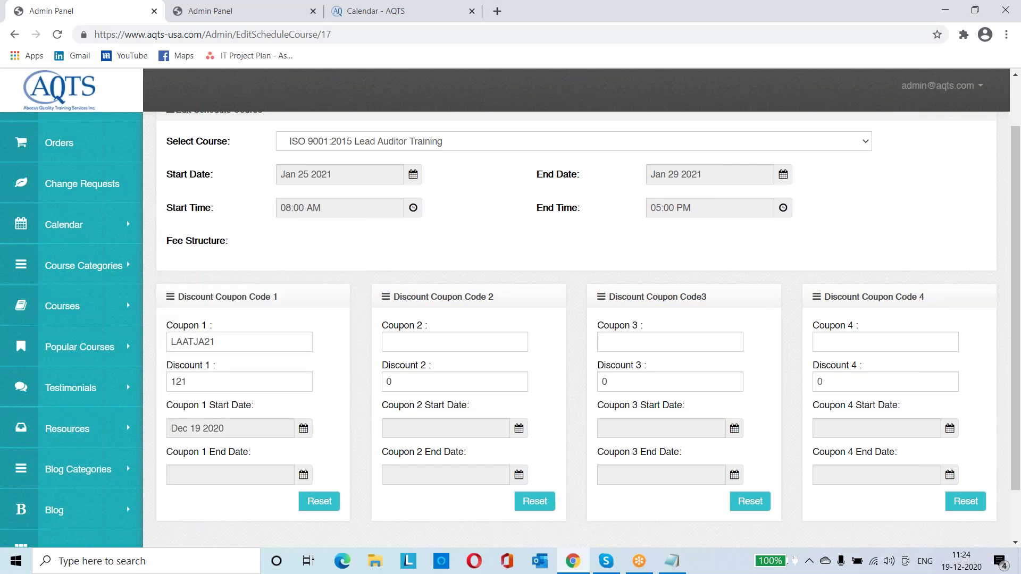
left_click(232, 476)
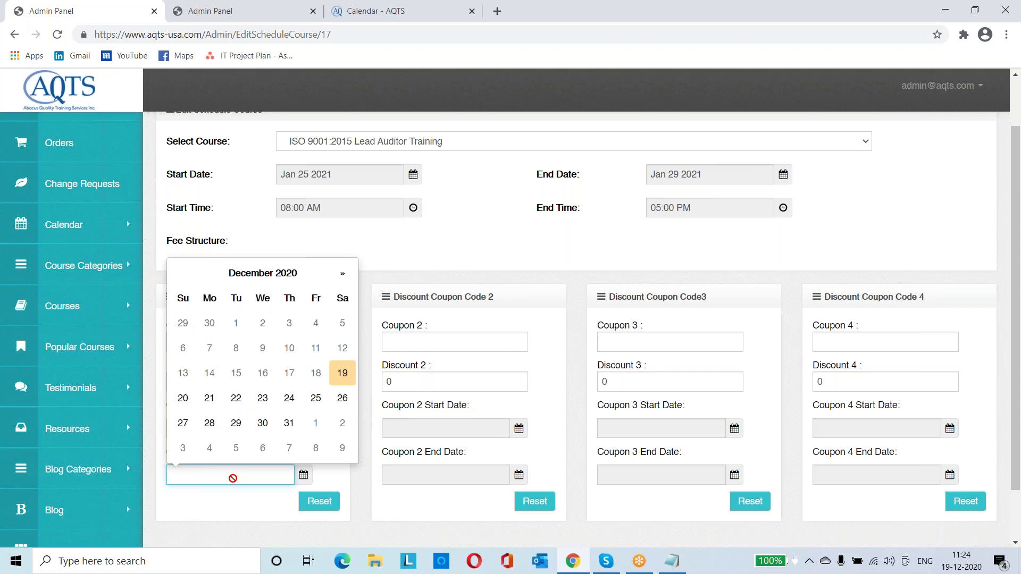
left_click(342, 274)
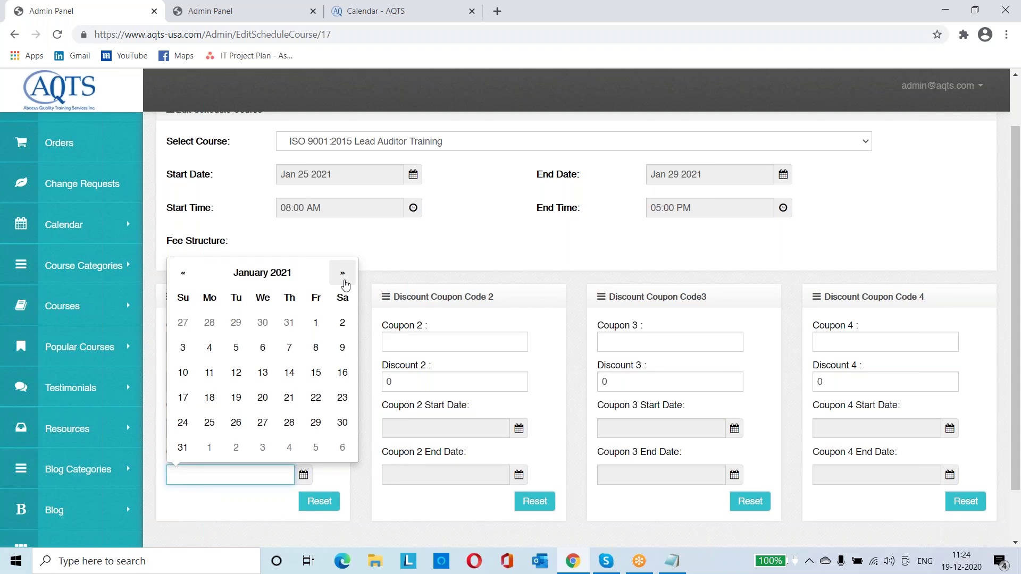
left_click(183, 423)
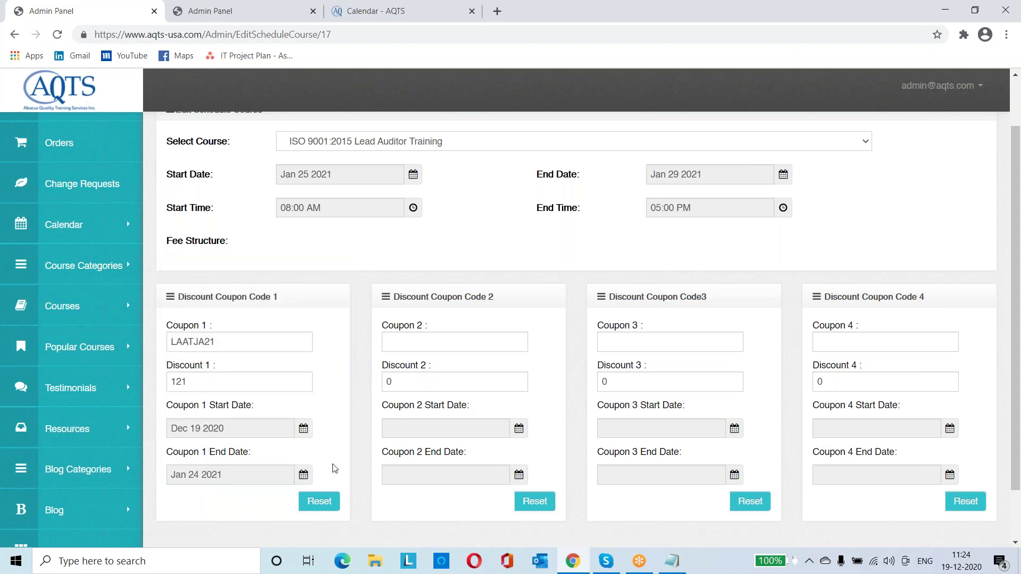
scroll(370, 497, "down", 2)
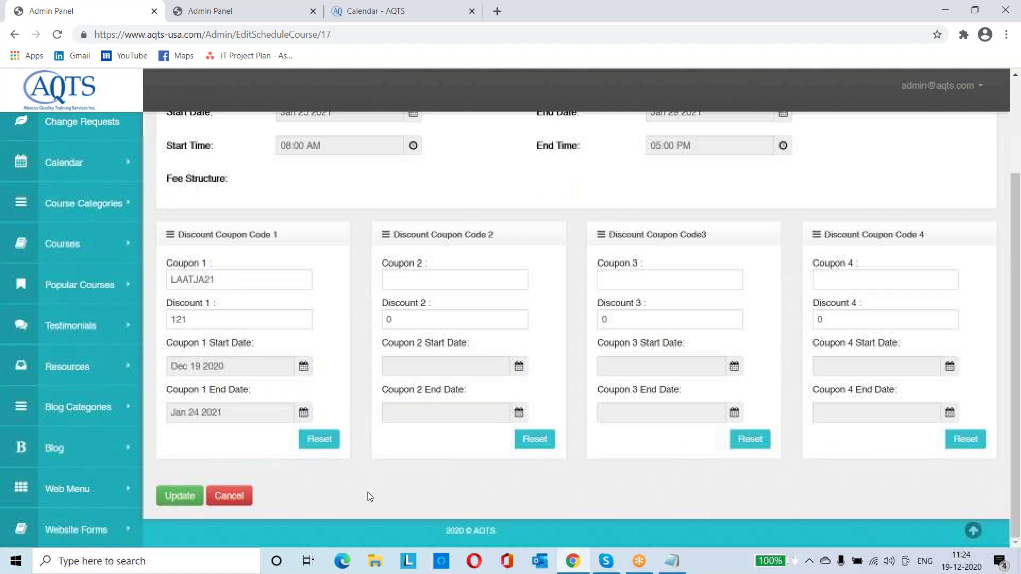
left_click(179, 497)
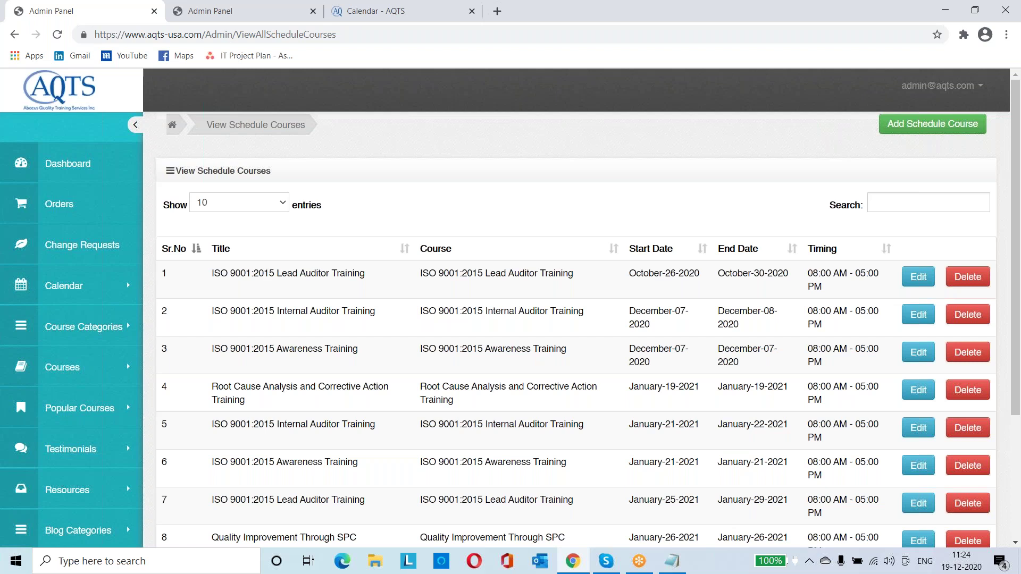
Add Lead Auditor Training to the cart and try coupon LAATJA21, dismissing the invalid-coupon error
key("ctrl+Tab")
key("ctrl+Tab")
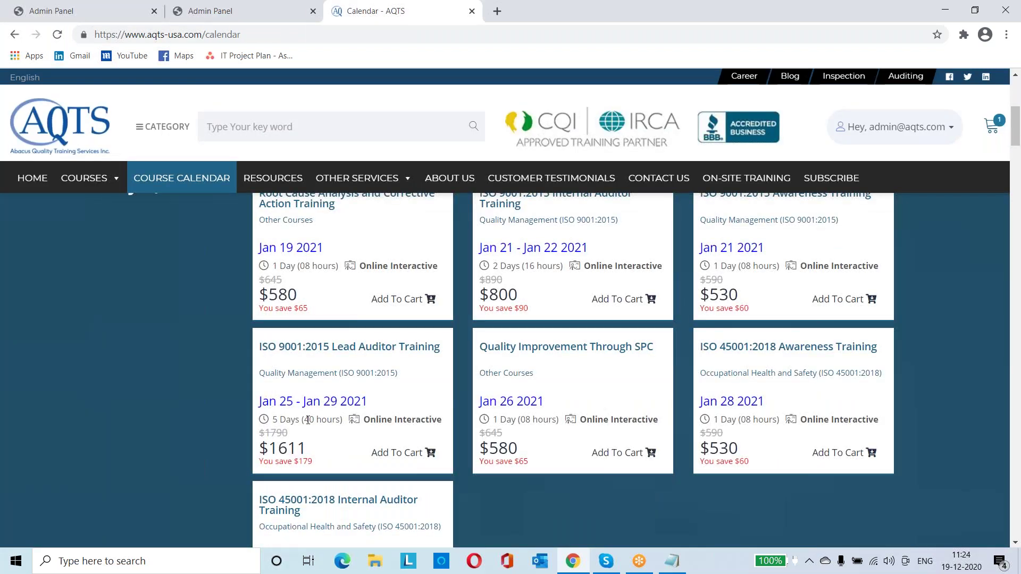
left_click(402, 460)
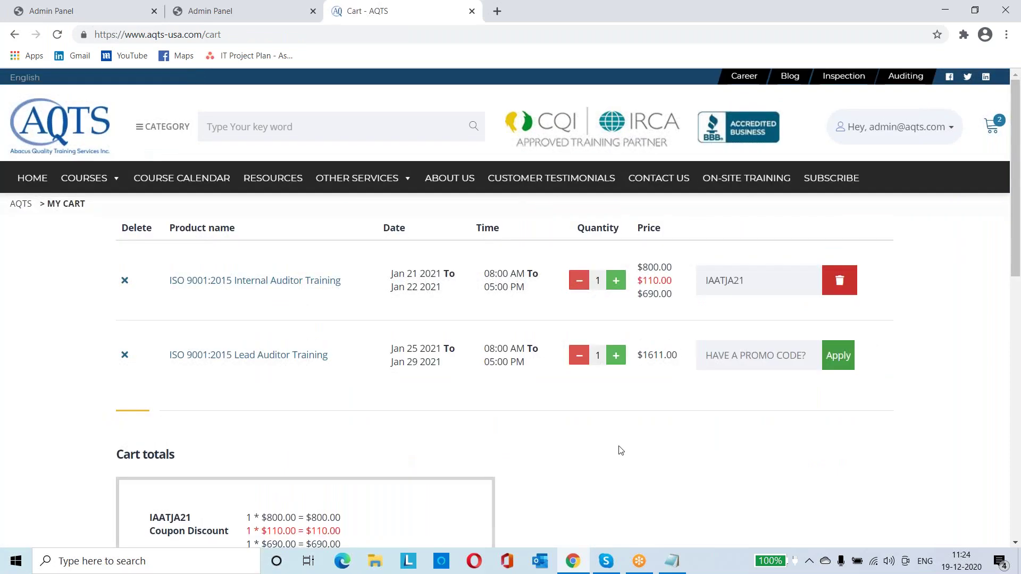
left_click(727, 357)
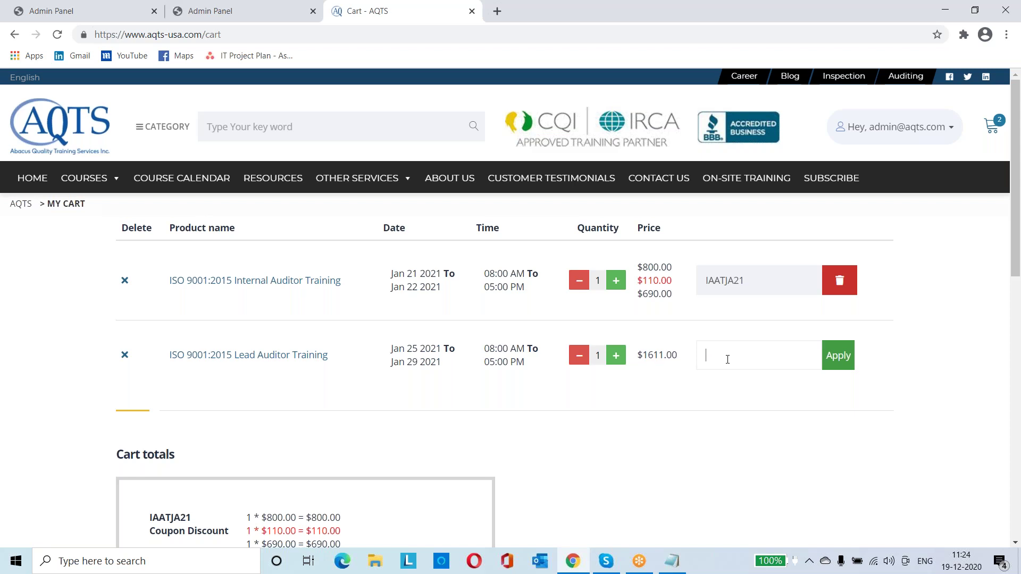
type("LAATJA21")
left_click(843, 358)
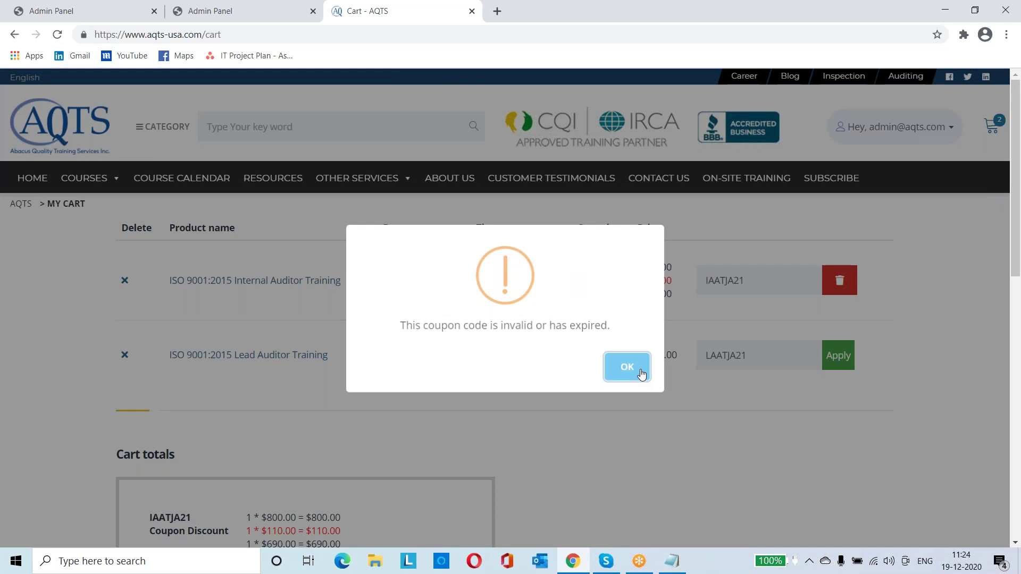
left_click(641, 372)
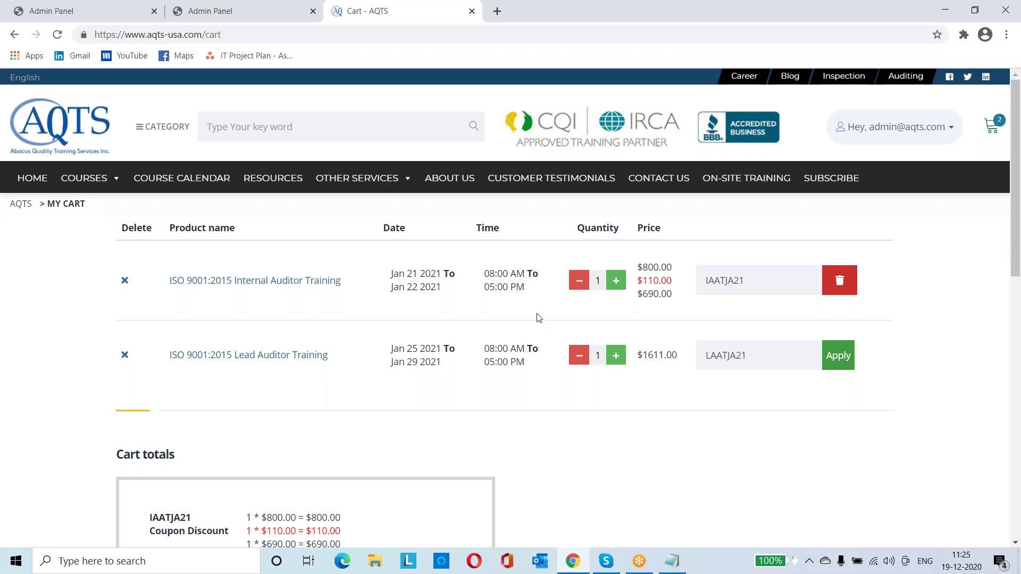
Reload the cart page, then return to the Lead Auditor schedule's admin edit form
left_click(234, 37)
key("Return")
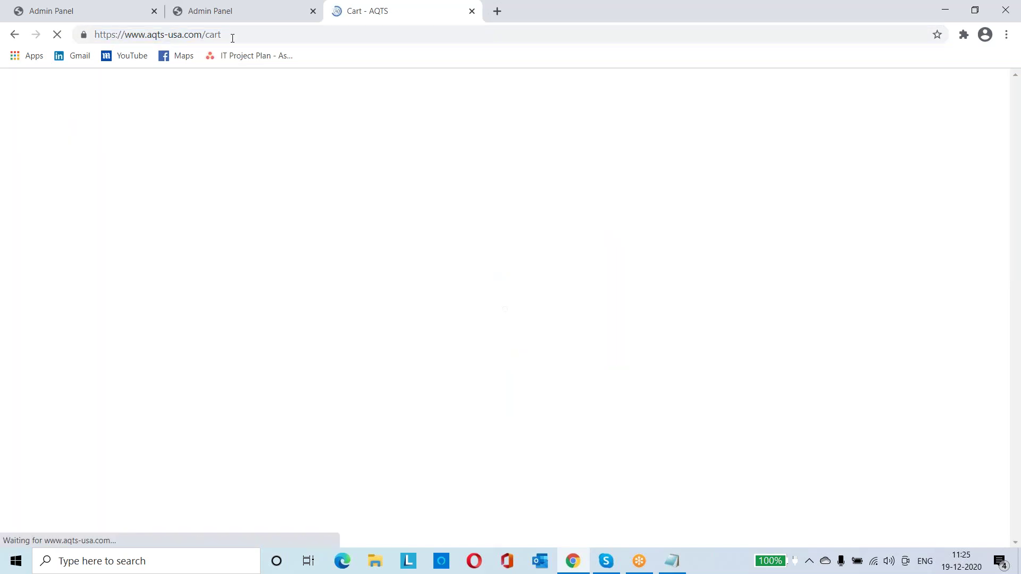
left_click(51, 10)
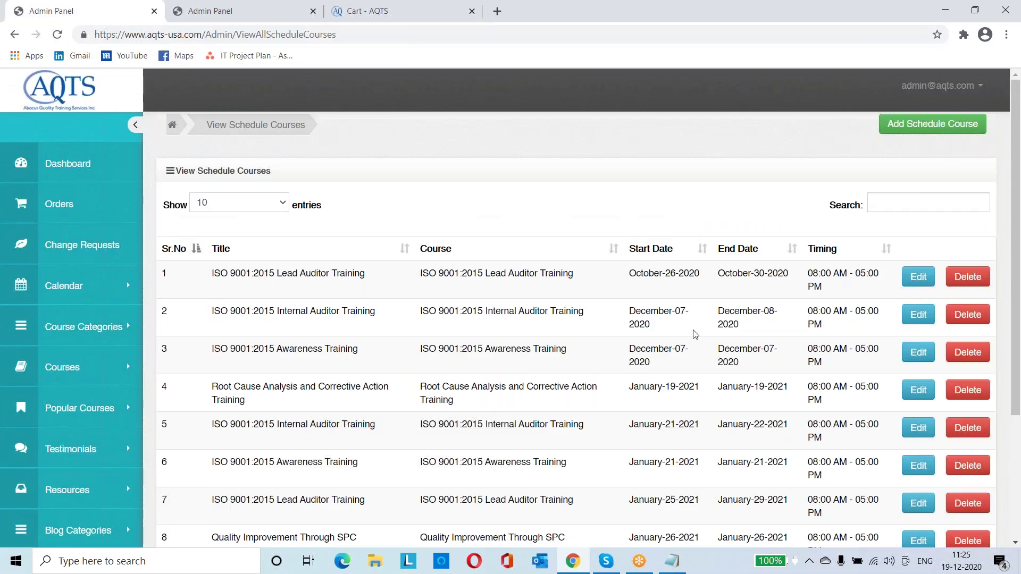
left_click(14, 34)
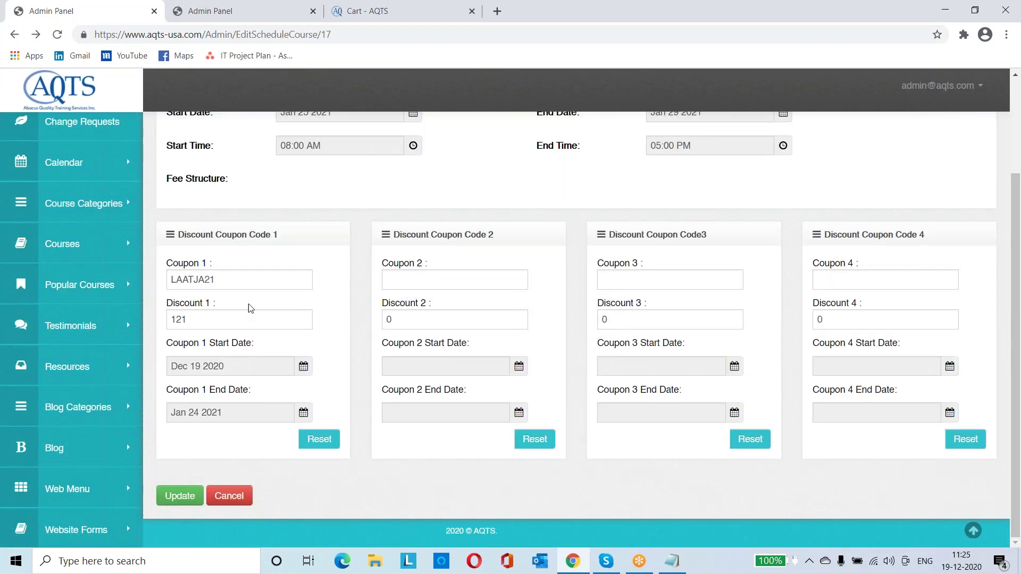
Copy LAATJA21 from Coupon 1 and re-apply it in the cart; it is rejected again
double_click(219, 280)
key("ctrl+c")
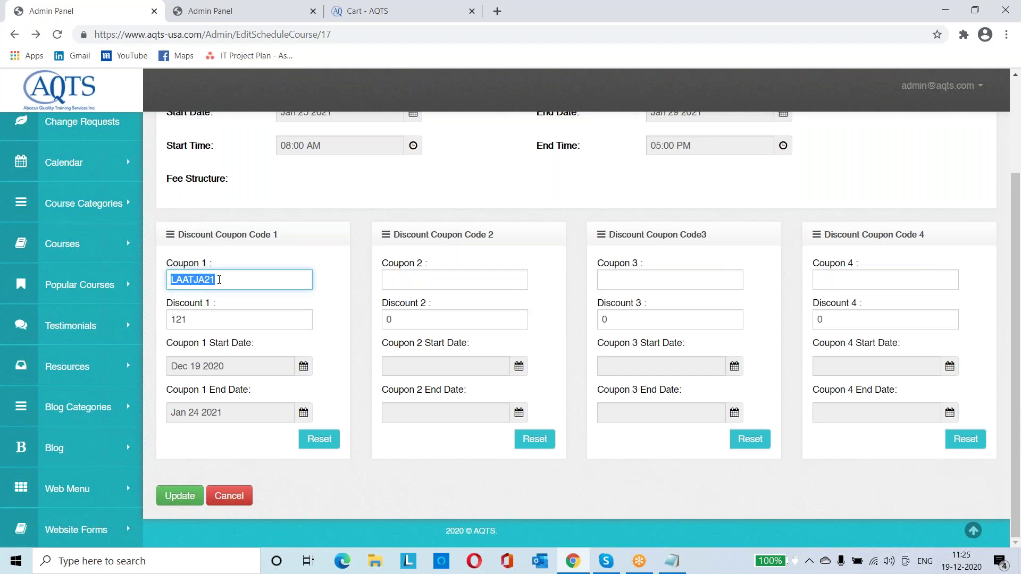
key("ctrl+Tab")
key("ctrl+Tab")
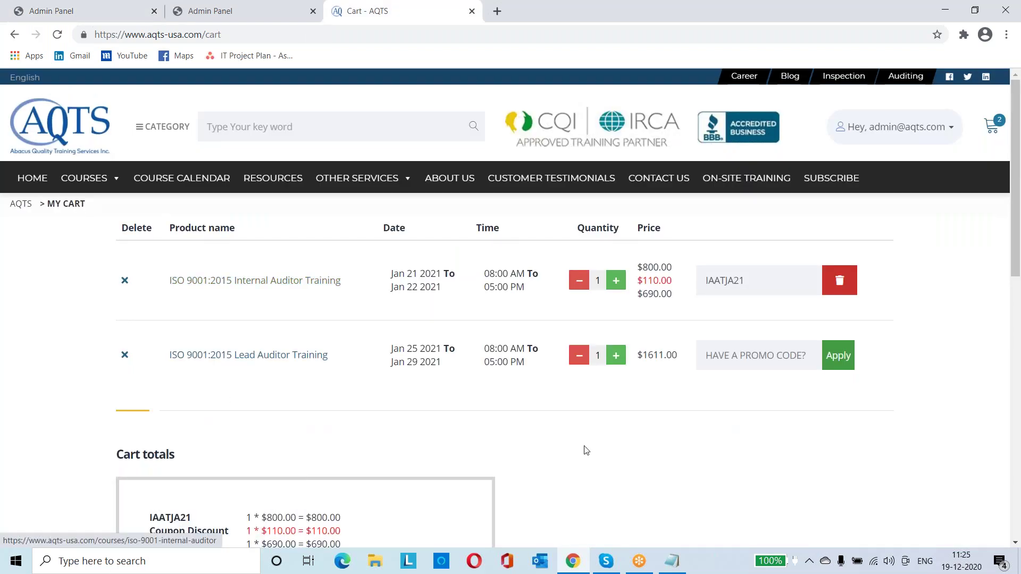
left_click(742, 359)
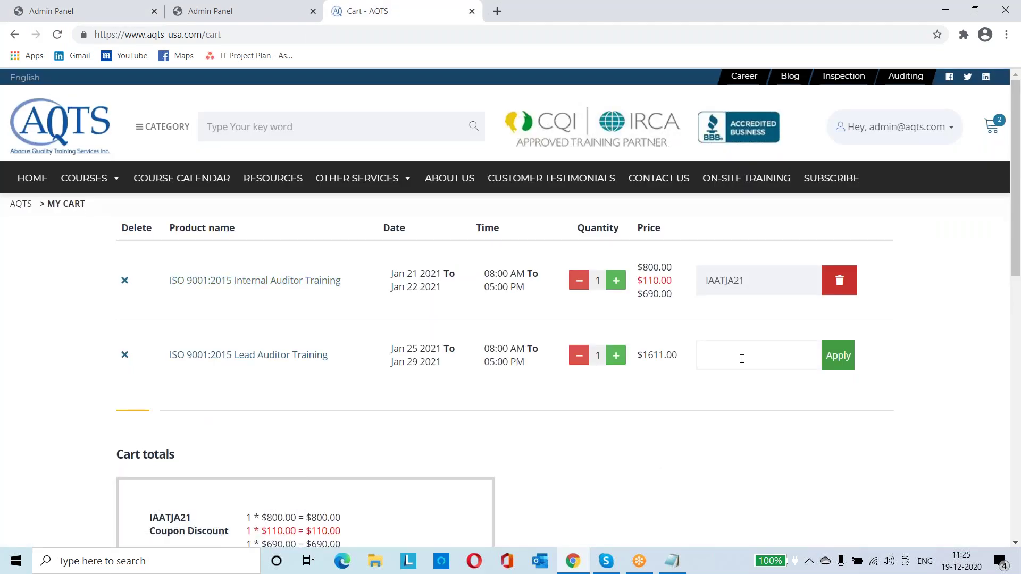
key("ctrl+v")
left_click(834, 365)
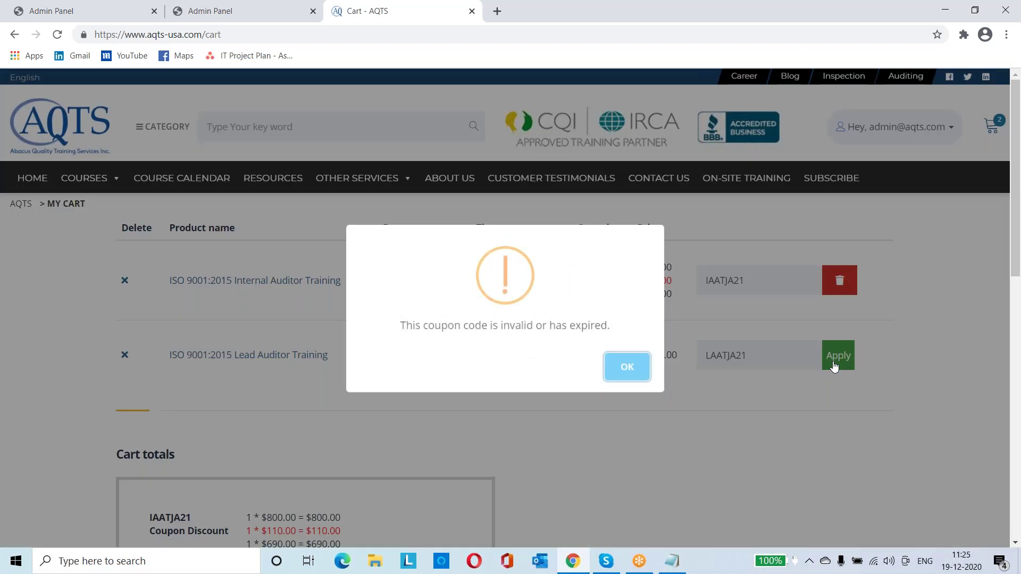
left_click(624, 368)
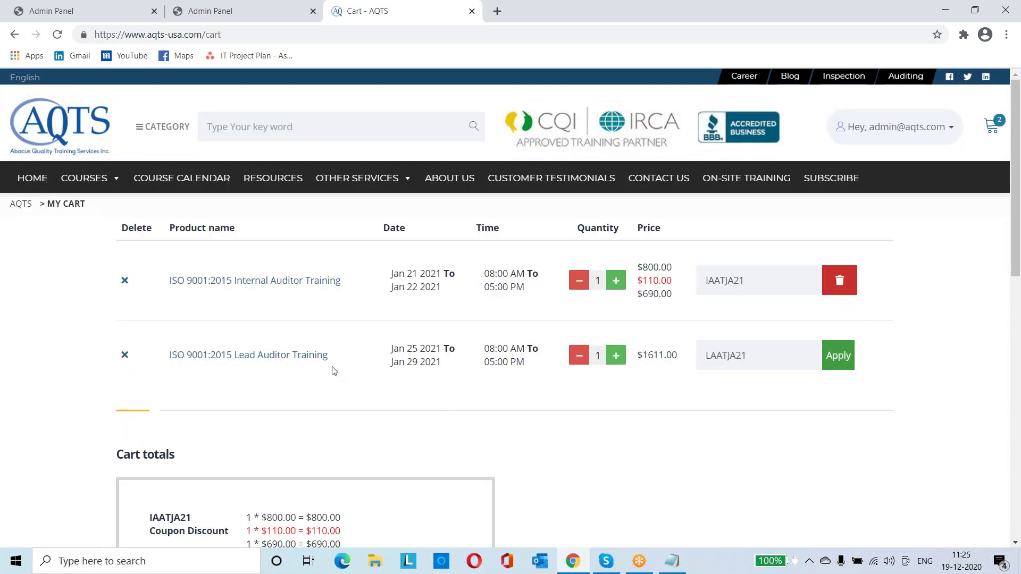
scroll(413, 375, "down", 1)
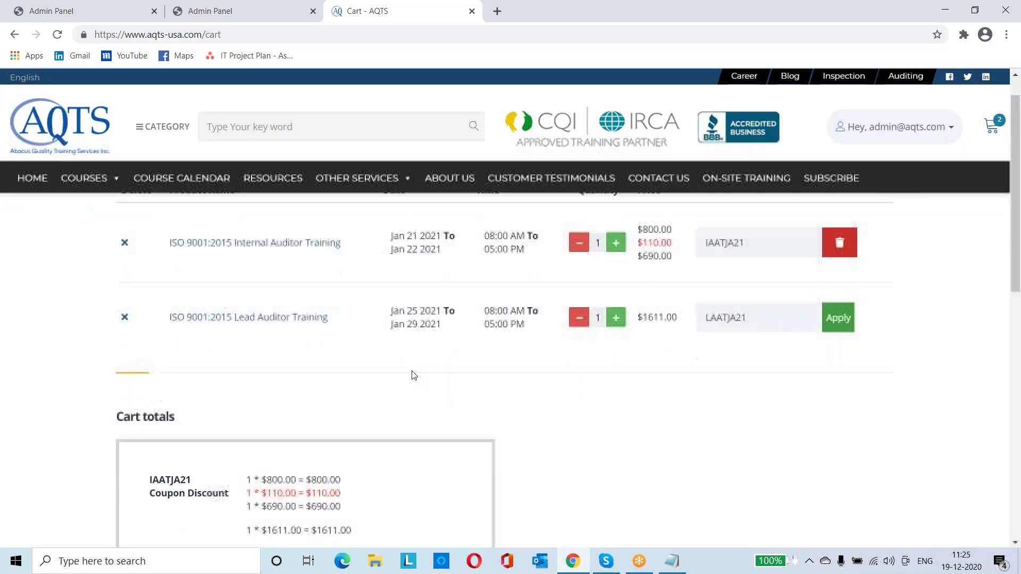
Change LAATJA21's start date to Dec 18 2020 and update the Lead Auditor schedule
left_click(109, 16)
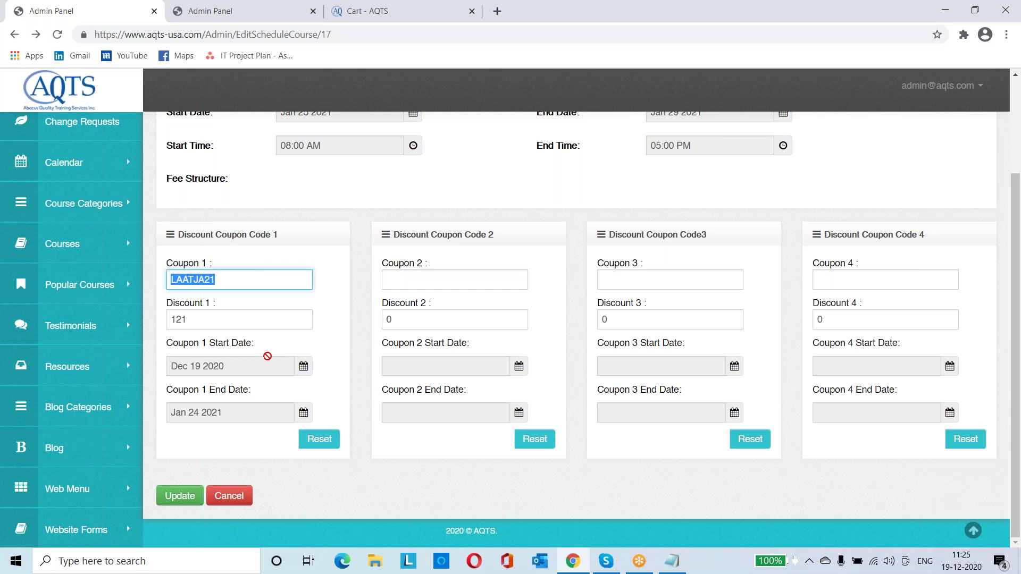
left_click(280, 364)
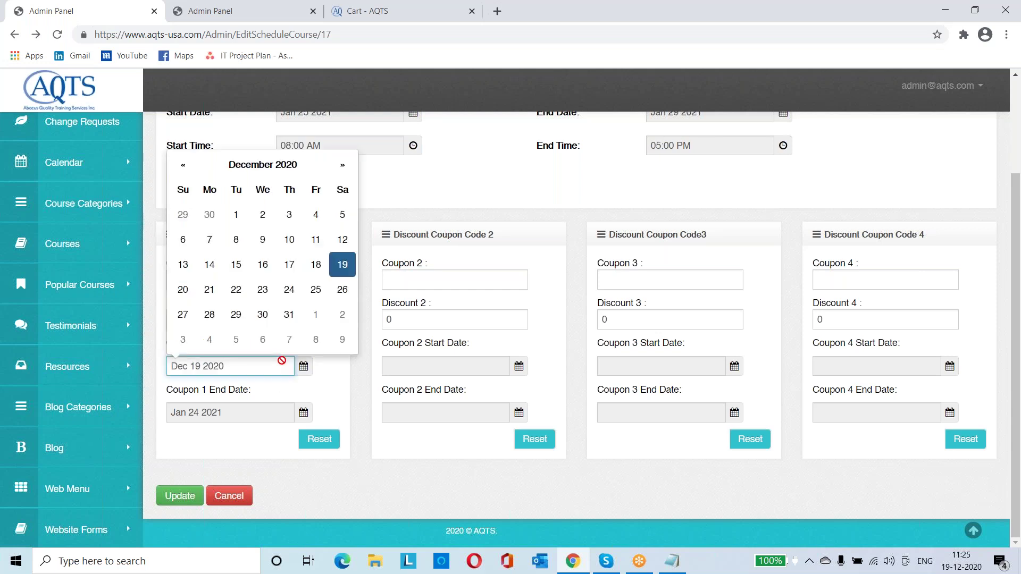
left_click(316, 264)
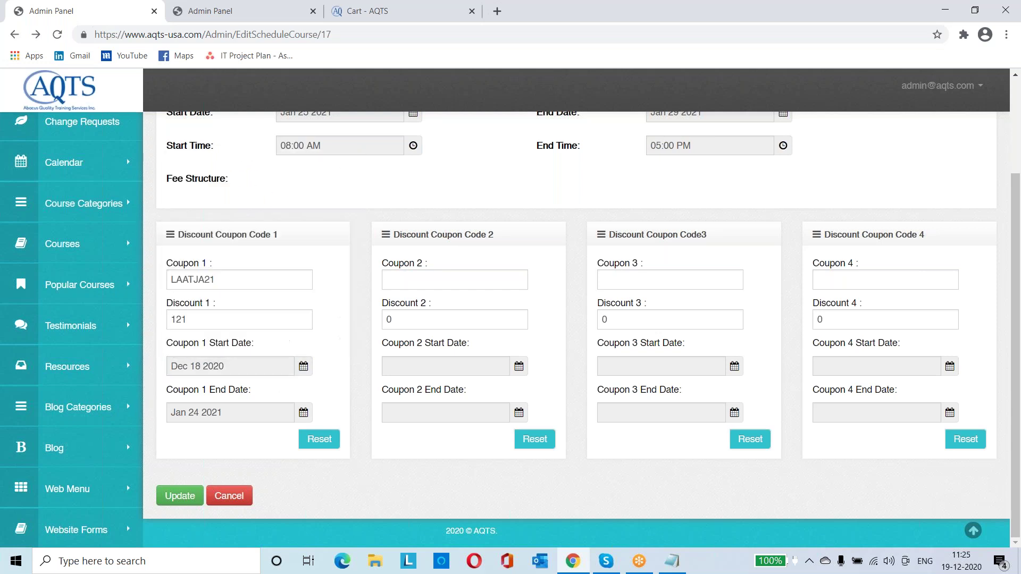
left_click(180, 497)
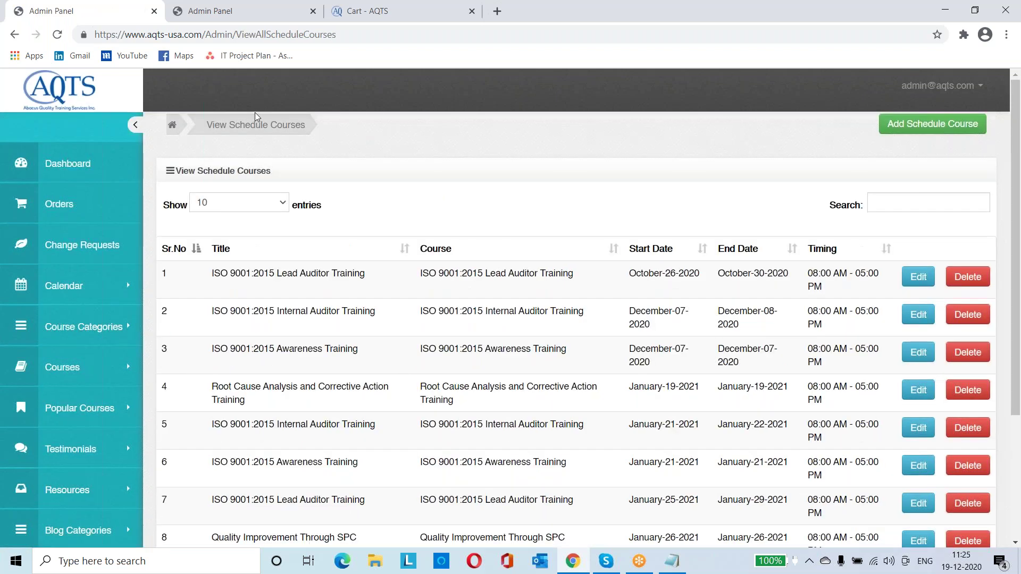
key("ctrl+3")
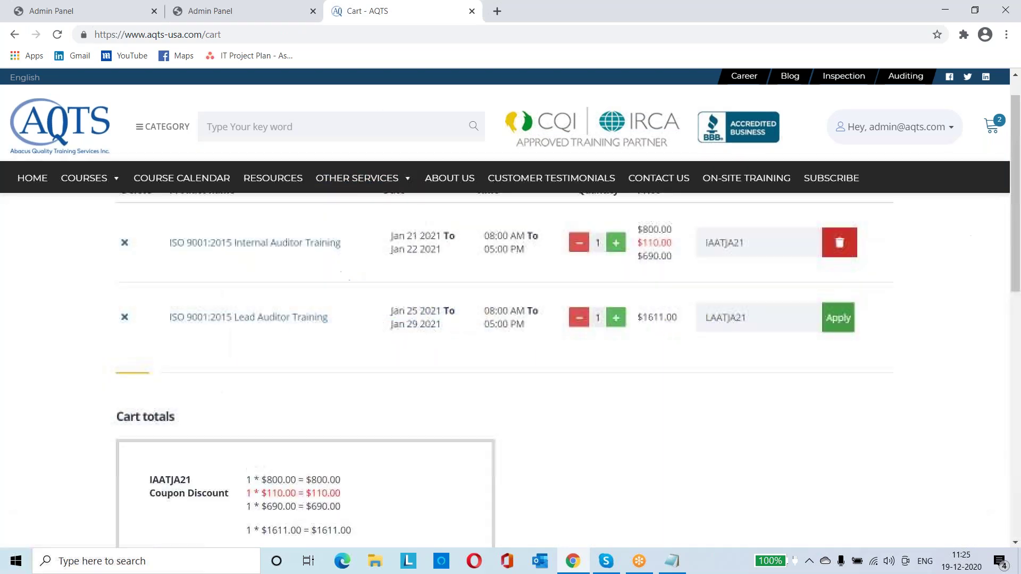
Reload the cart and apply LAATJA21 to Lead Auditor Training: $1490.00 each, $2180.00 cart total
left_click(322, 36)
key("Return")
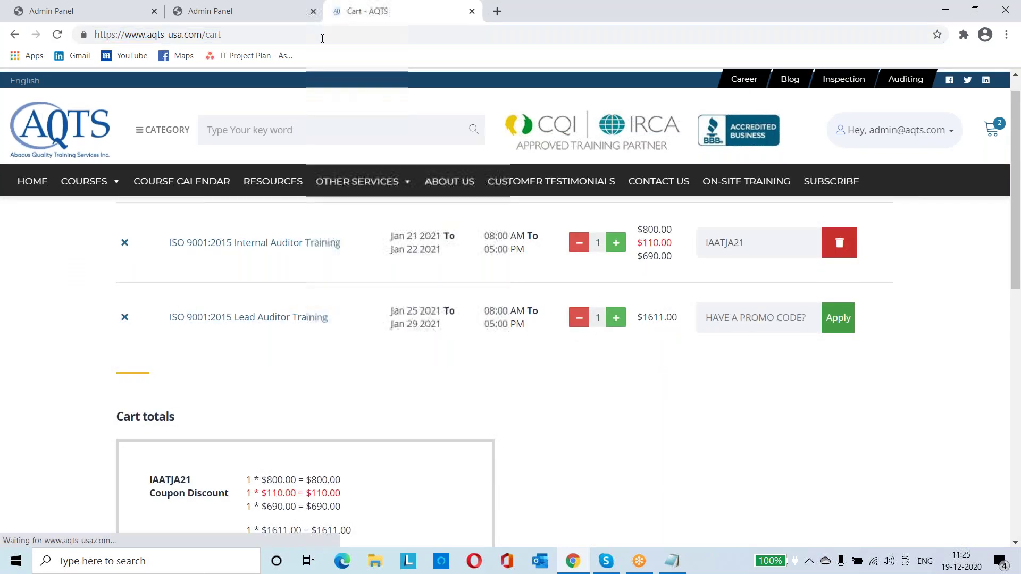
left_click(719, 306)
key("ctrl+v")
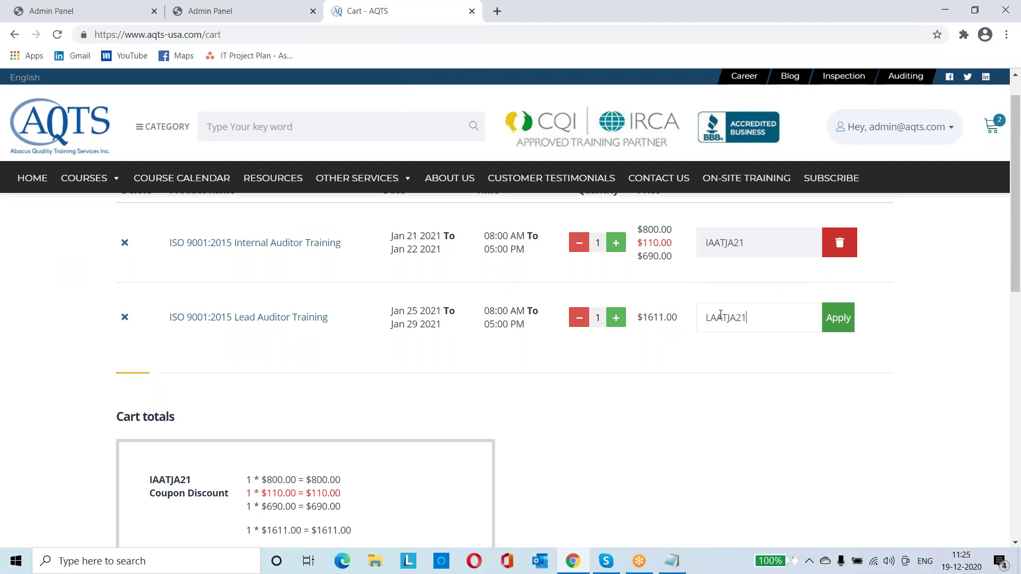
left_click(841, 330)
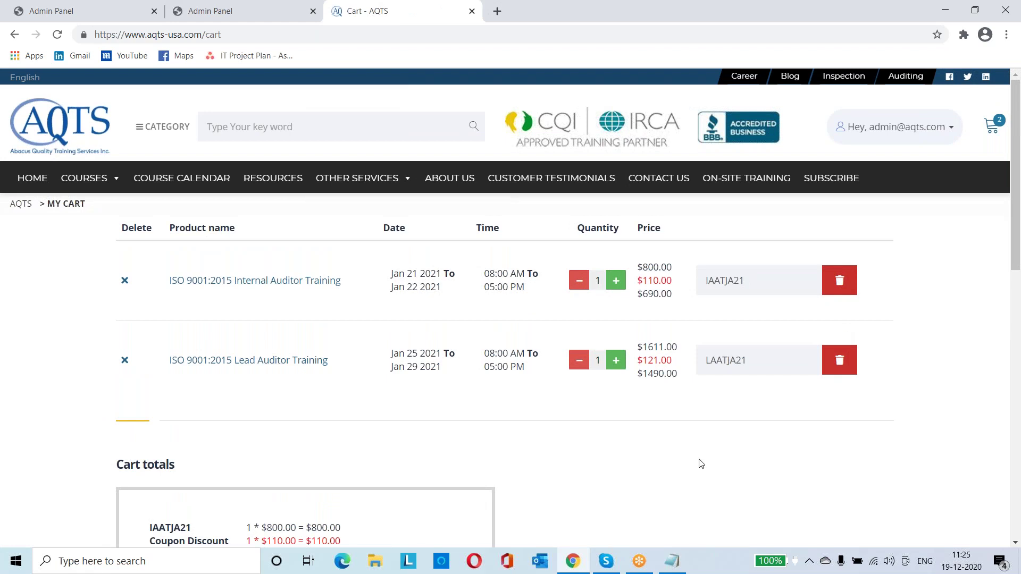
scroll(701, 464, "down", 3)
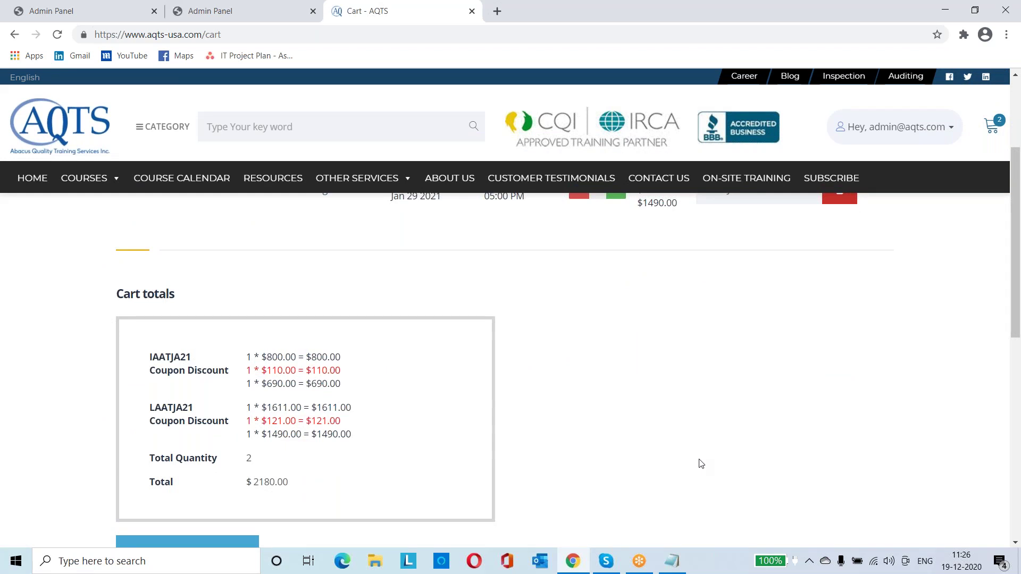
scroll(700, 463, "down", 1)
scroll(699, 463, "up", 5)
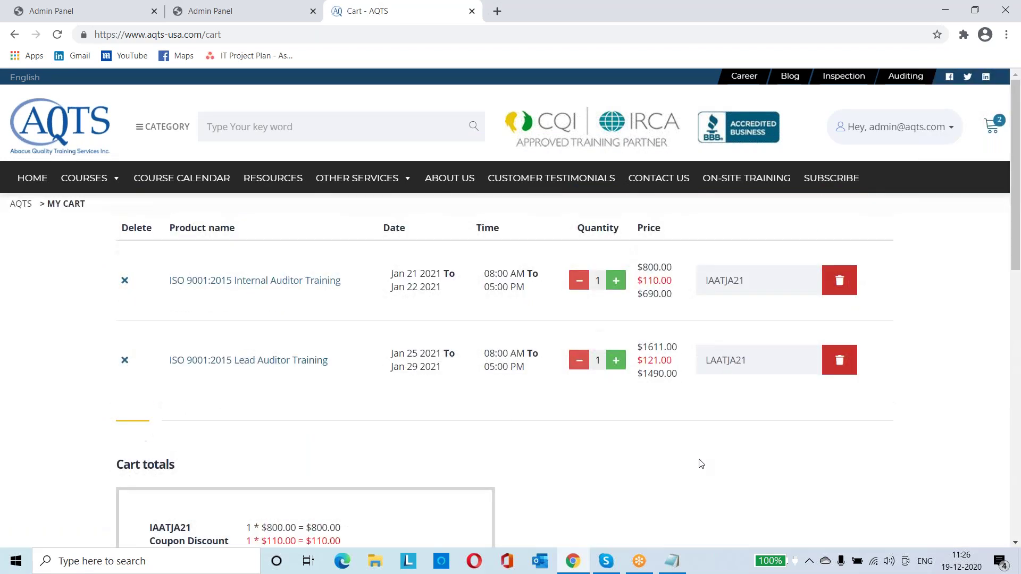
Delete LAATJA21 from Lead Auditor Training, back to $1611.00, and confirm the $2301.00 cart total
left_click(839, 366)
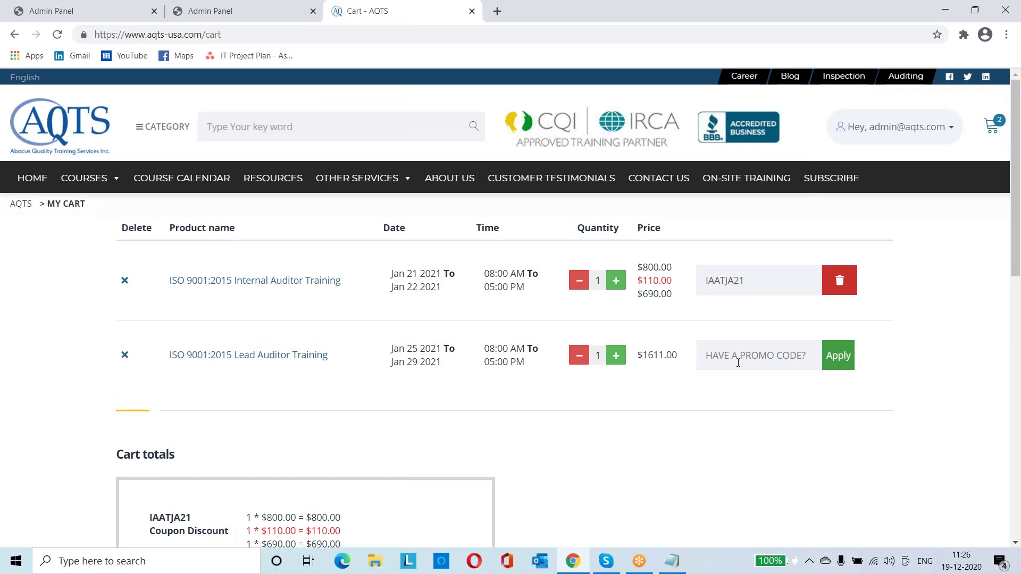
scroll(692, 383, "down", 2)
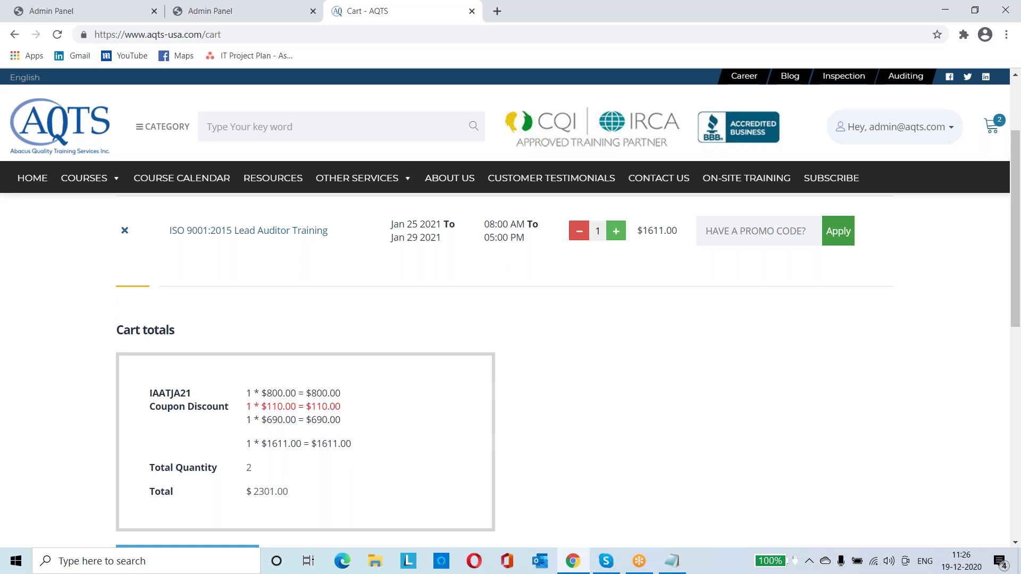
scroll(511, 362, "down", 1)
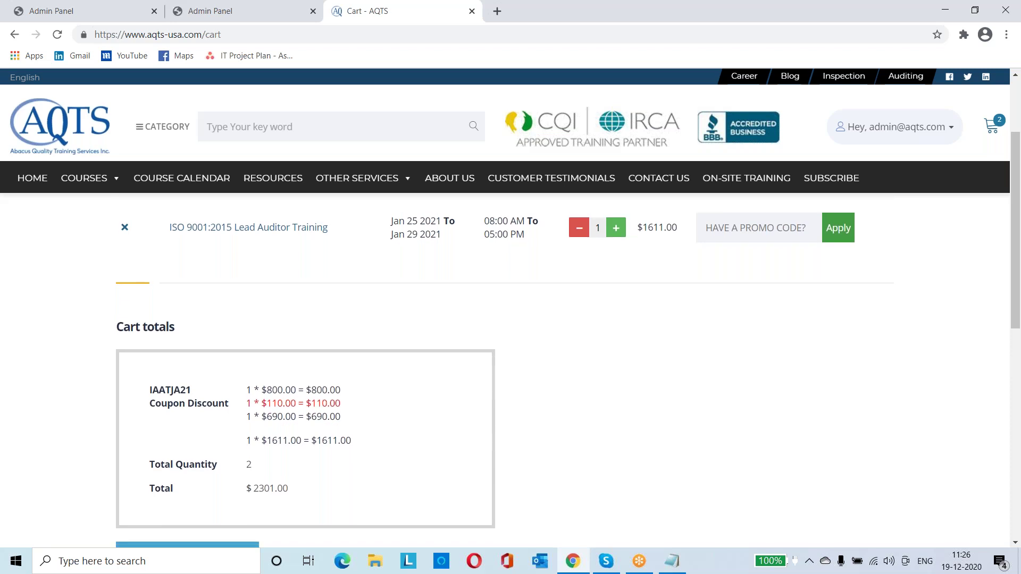
scroll(510, 362, "down", 1)
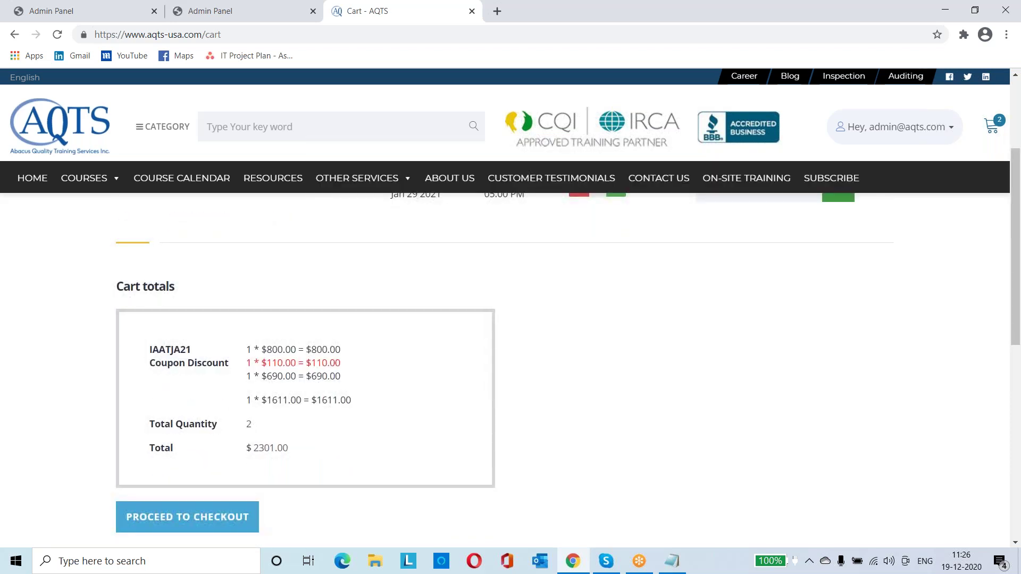
scroll(231, 477, "down", 1)
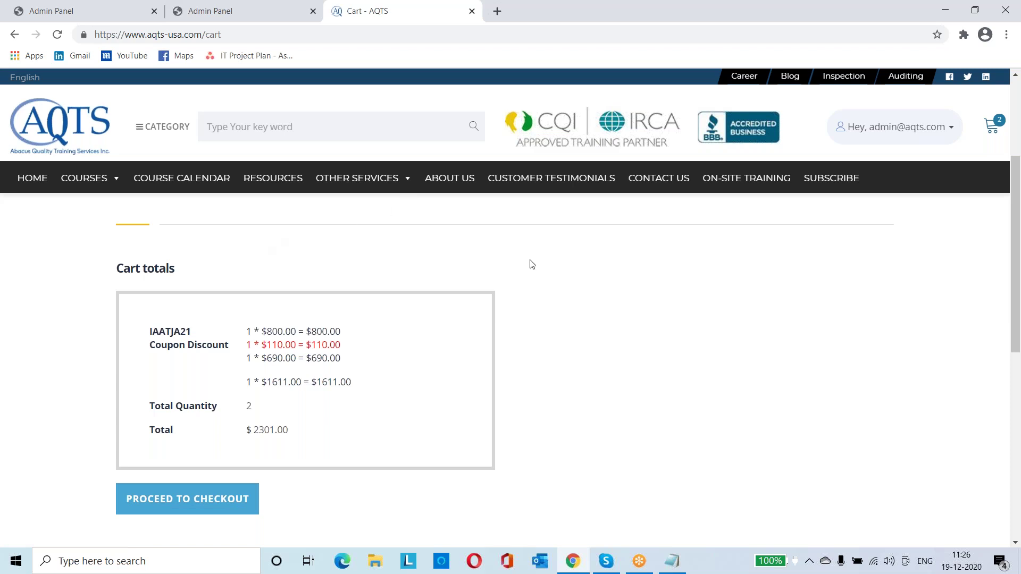
scroll(550, 285, "up", 1)
scroll(549, 285, "up", 3)
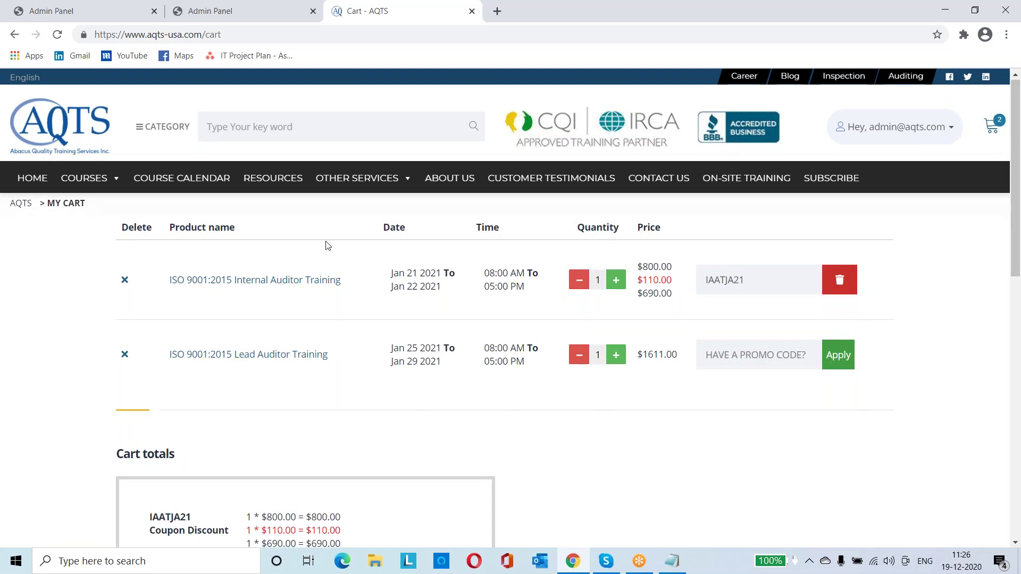
Open the user's account settings page, then bring up the admin's View Schedule Courses list
left_click(960, 129)
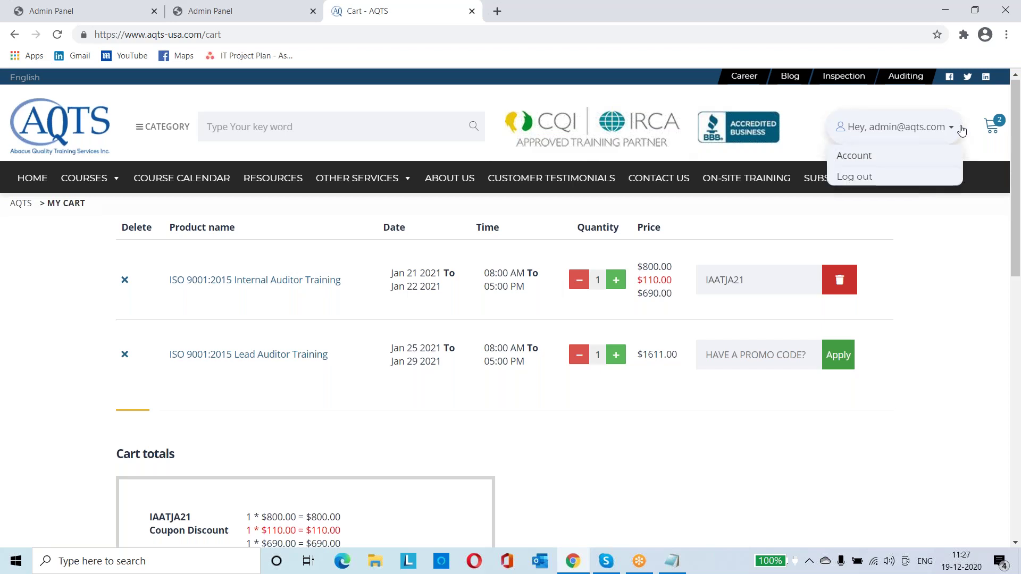
left_click(884, 162)
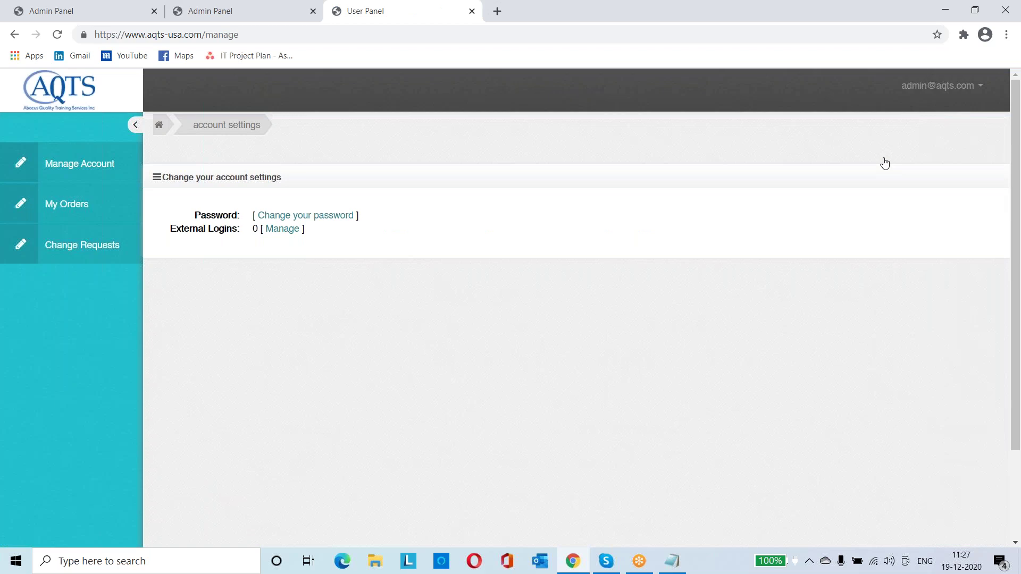
left_click(110, 12)
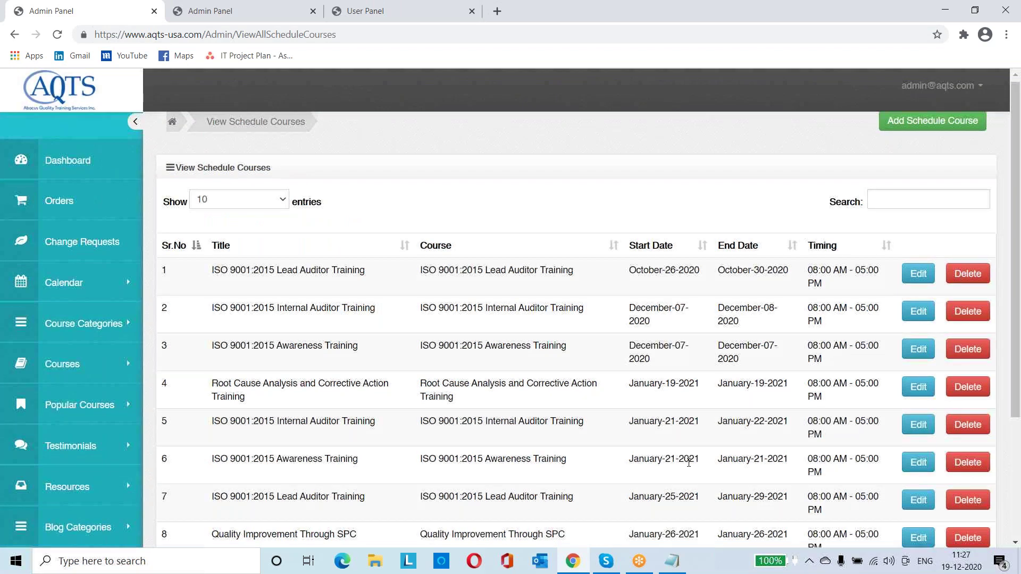
Open the Jan 25 2021 Lead Auditor Training schedule and review its Coupon 1 details
scroll(688, 462, "down", 1)
left_click(918, 463)
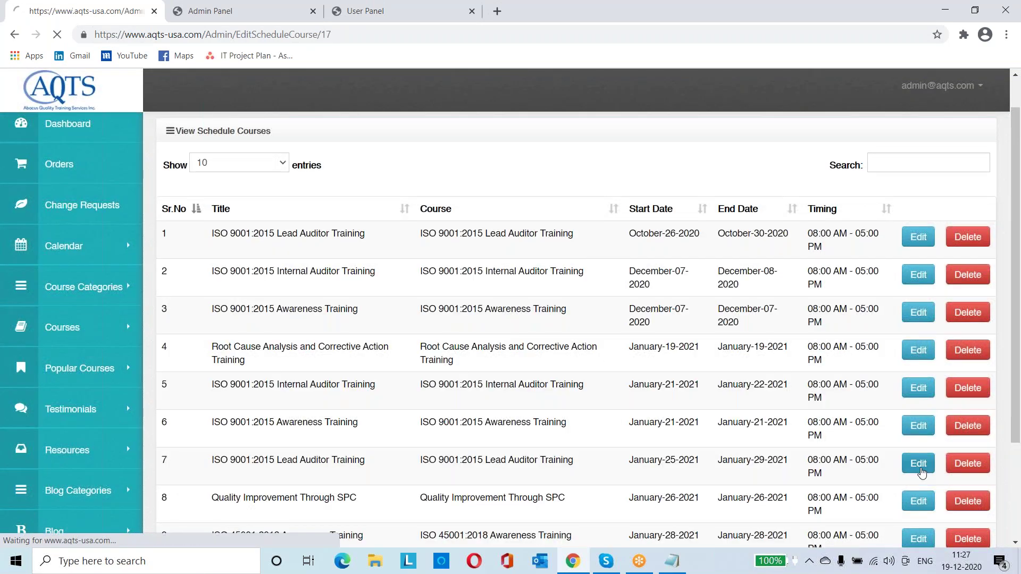
scroll(921, 472, "down", 1)
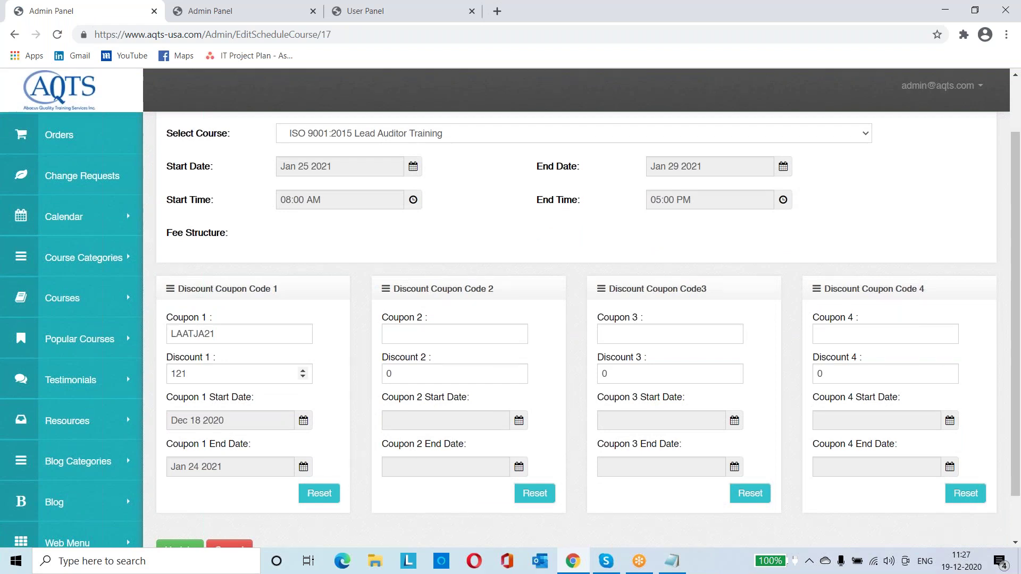
Reopen that schedule via Calendar > View Schedules to recheck coupon LAATJA21, discount 121
left_click(70, 259)
left_click(89, 220)
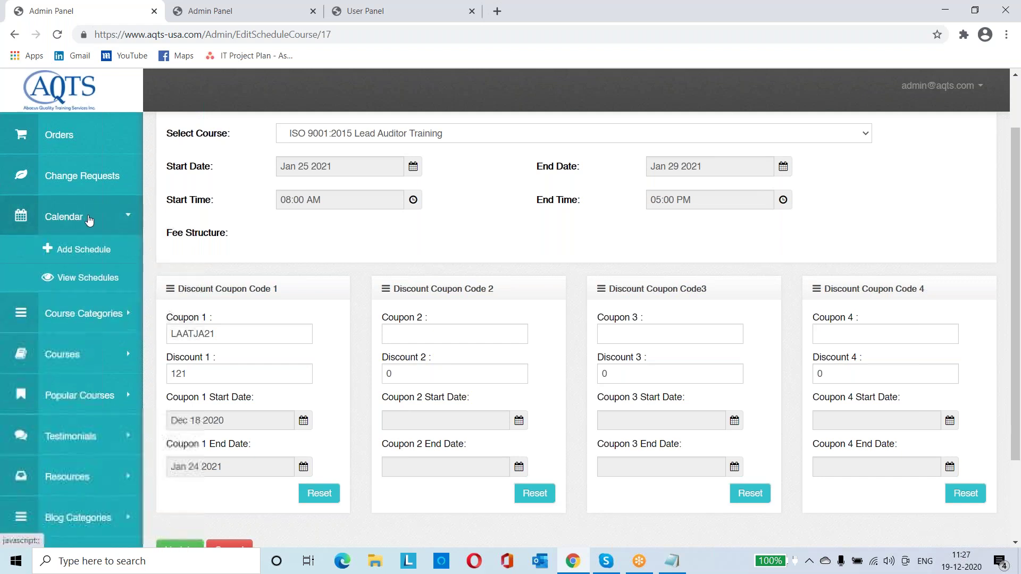
left_click(98, 281)
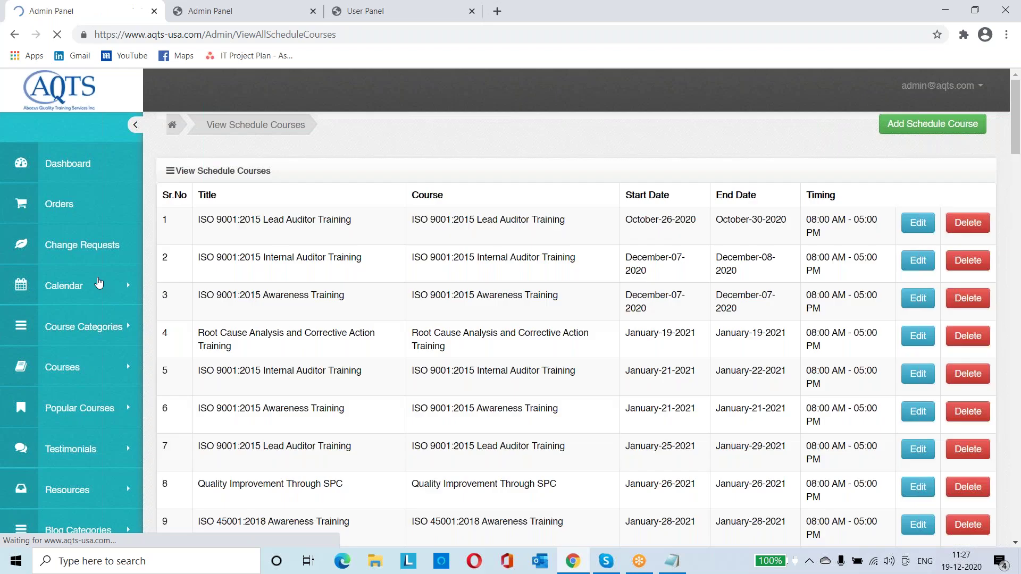
scroll(647, 386, "down", 1)
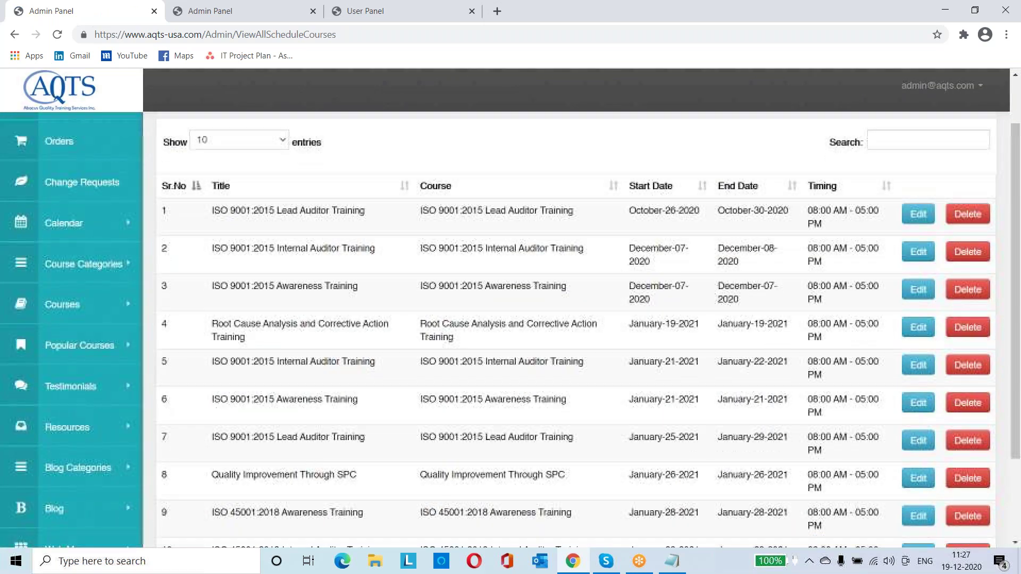
left_click(918, 441)
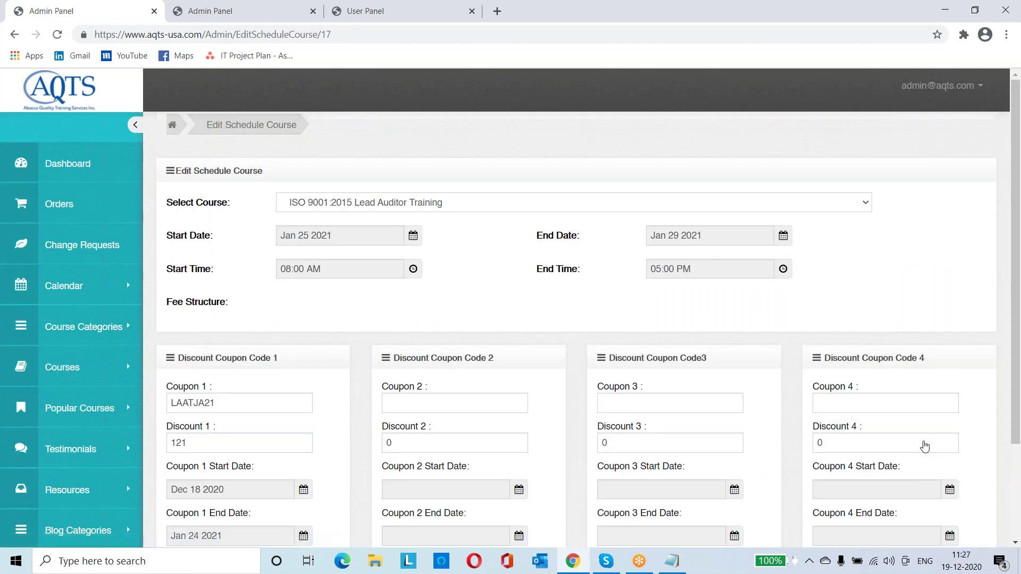
scroll(925, 447, "down", 1)
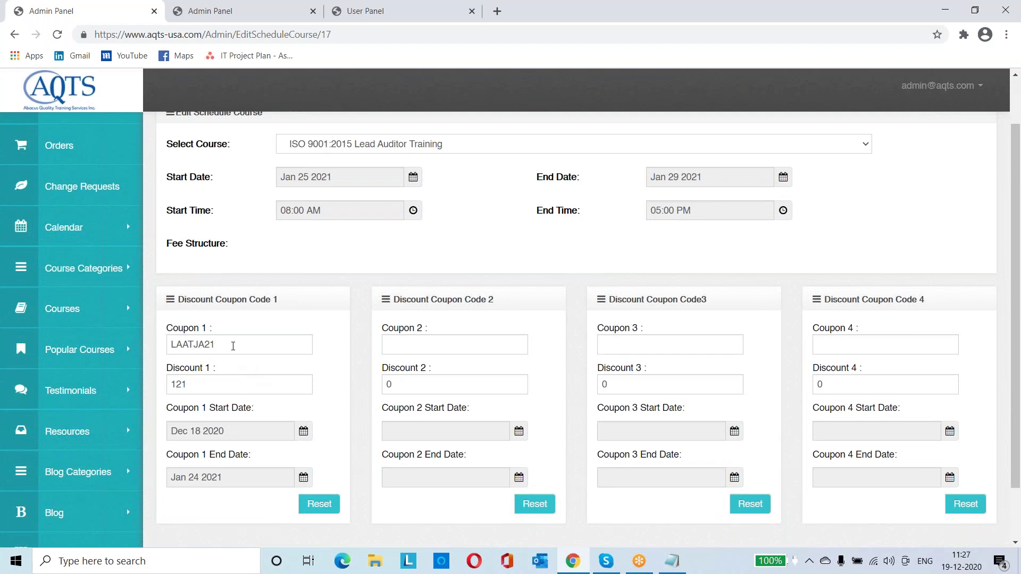
key("ctrl+Tab")
key("ctrl+Tab")
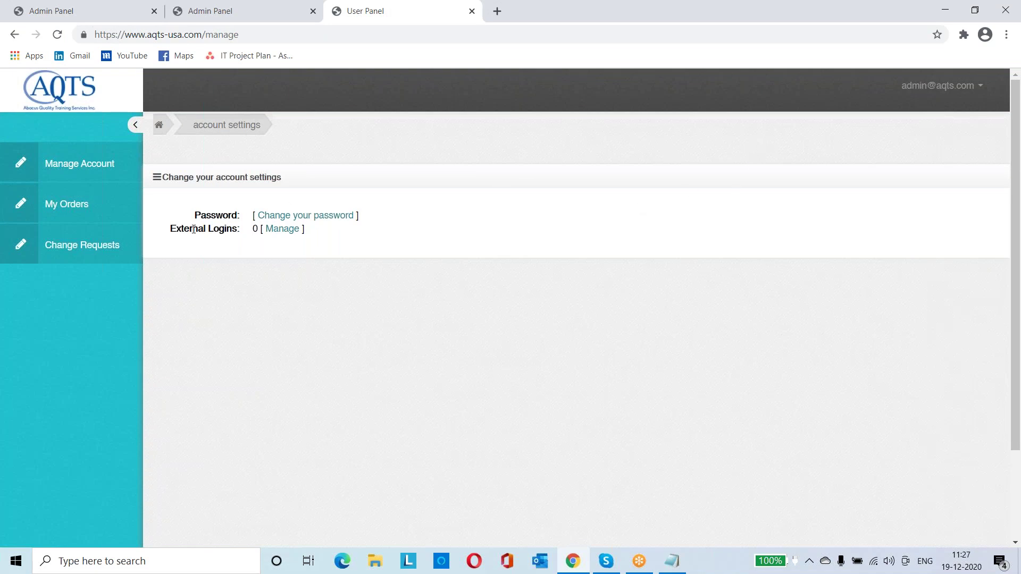
Check the ISOAWT21150 coupon discount on the first order's invoice, then view the change requests
left_click(52, 210)
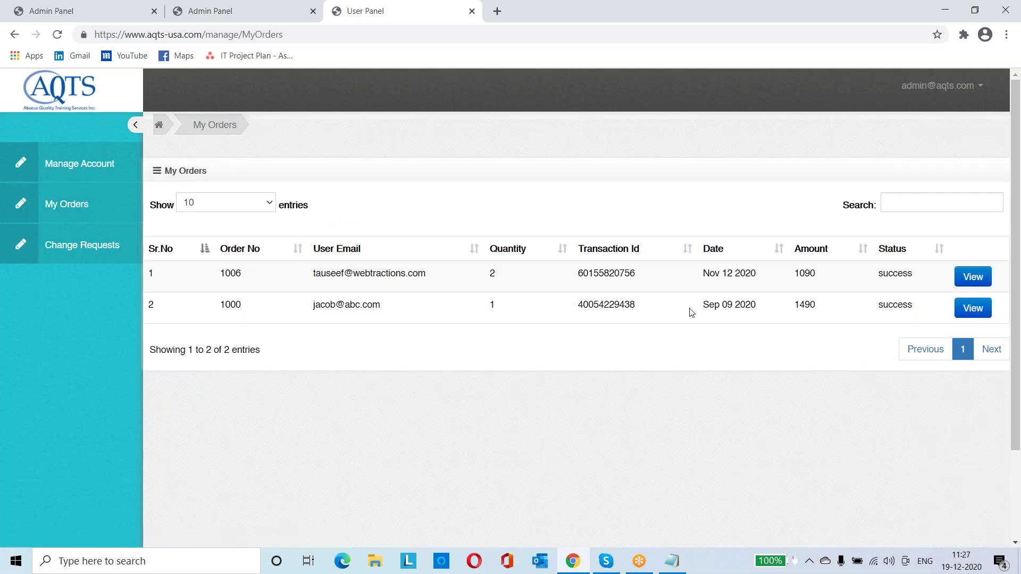
left_click(968, 280)
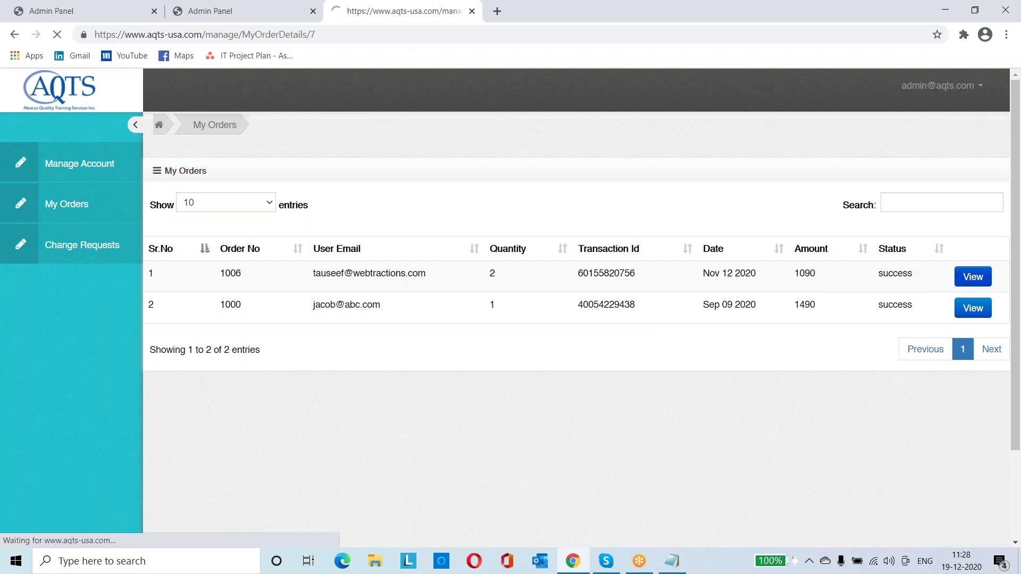
scroll(968, 281, "down", 1)
scroll(577, 330, "down", 4)
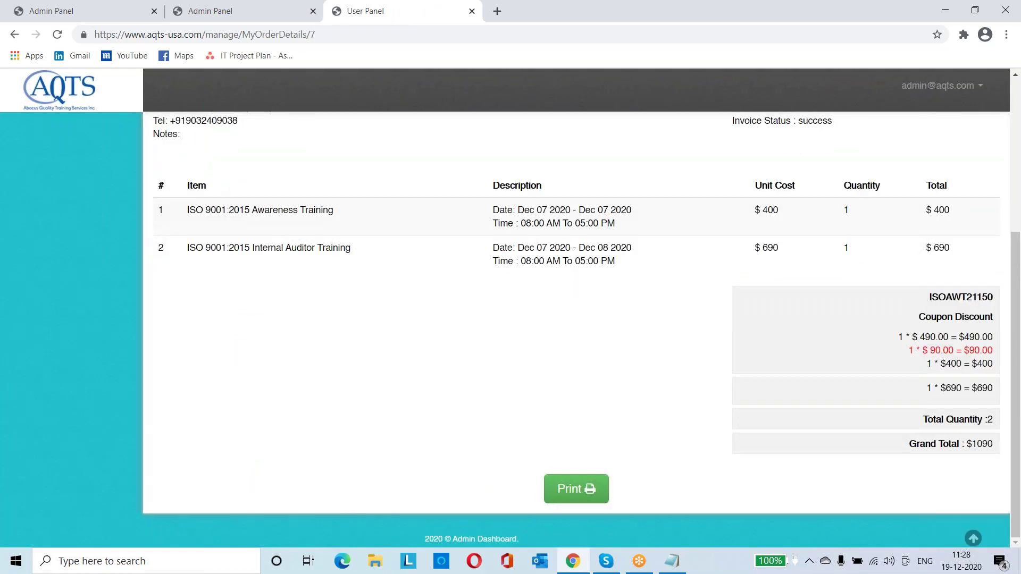
scroll(450, 280, "up", 5)
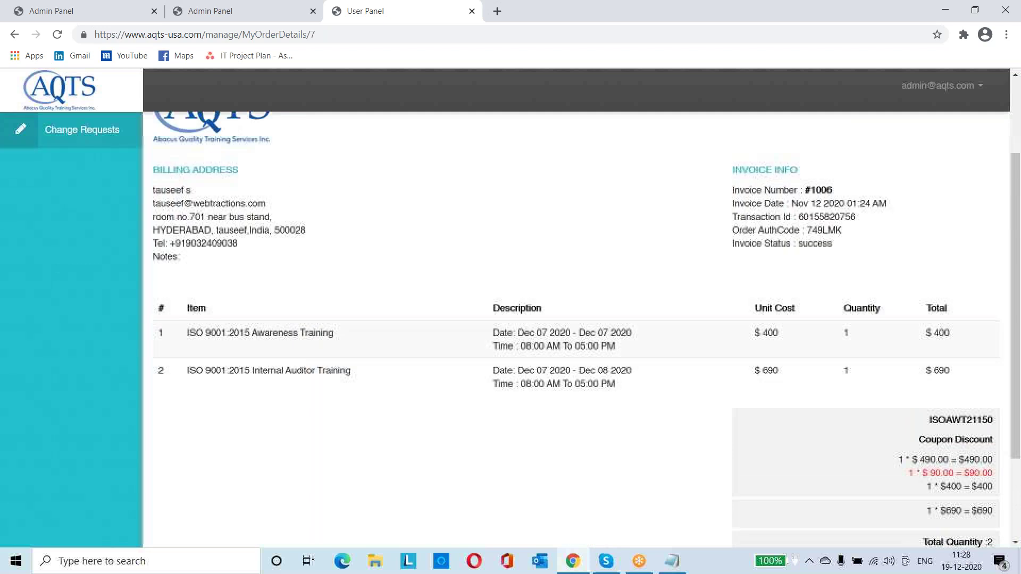
left_click(99, 248)
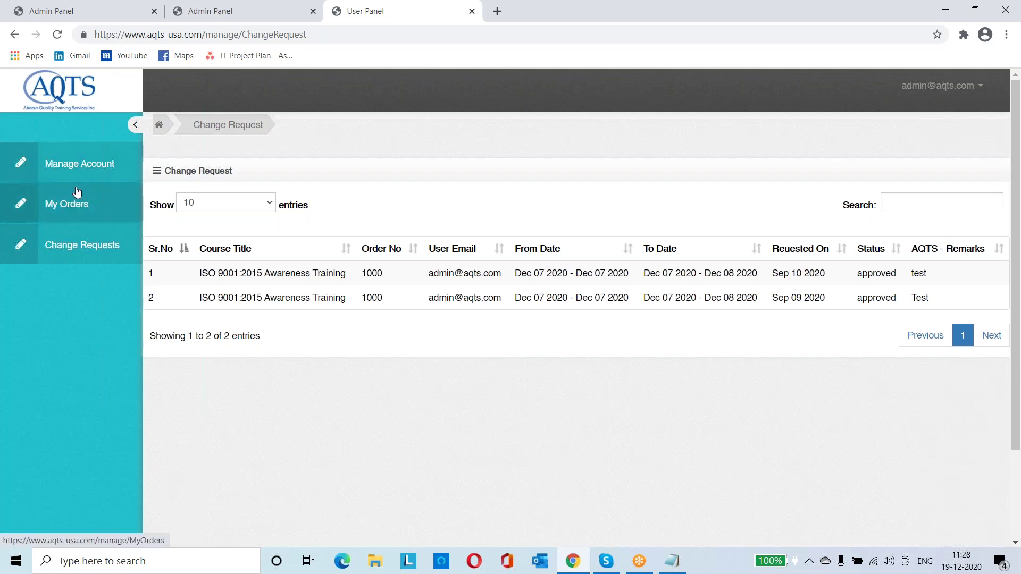
left_click(122, 21)
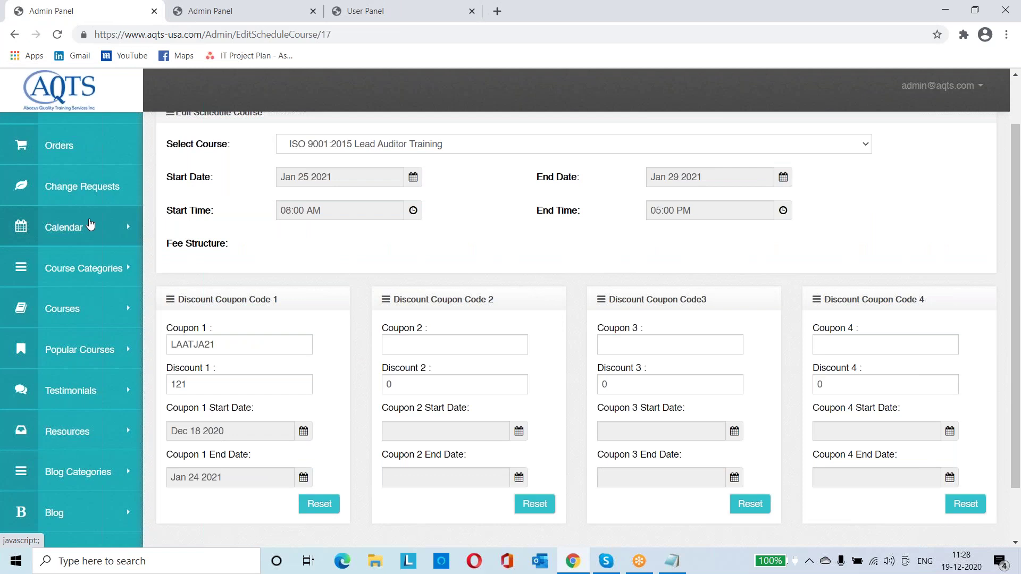
Review all nine orders in the admin View Orders table, then move across to the User Panel
scroll(91, 224, "up", 1)
left_click(72, 203)
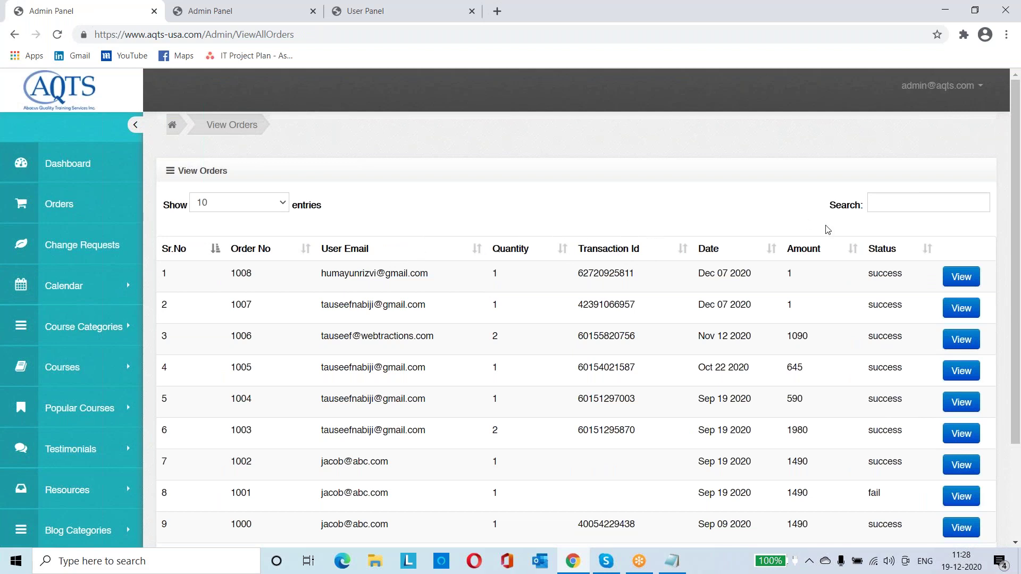
scroll(888, 206, "down", 3)
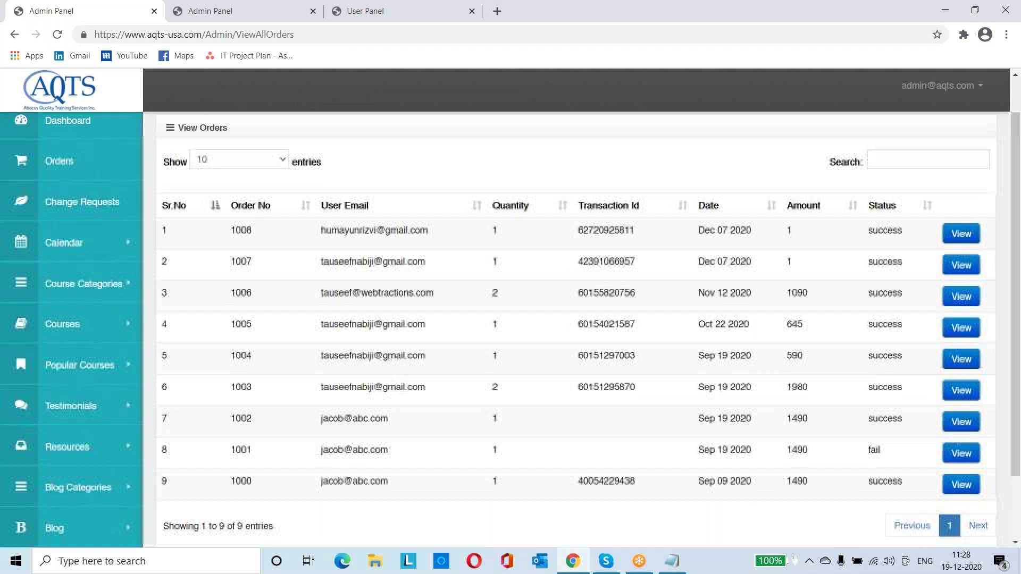
scroll(577, 319, "up", 3)
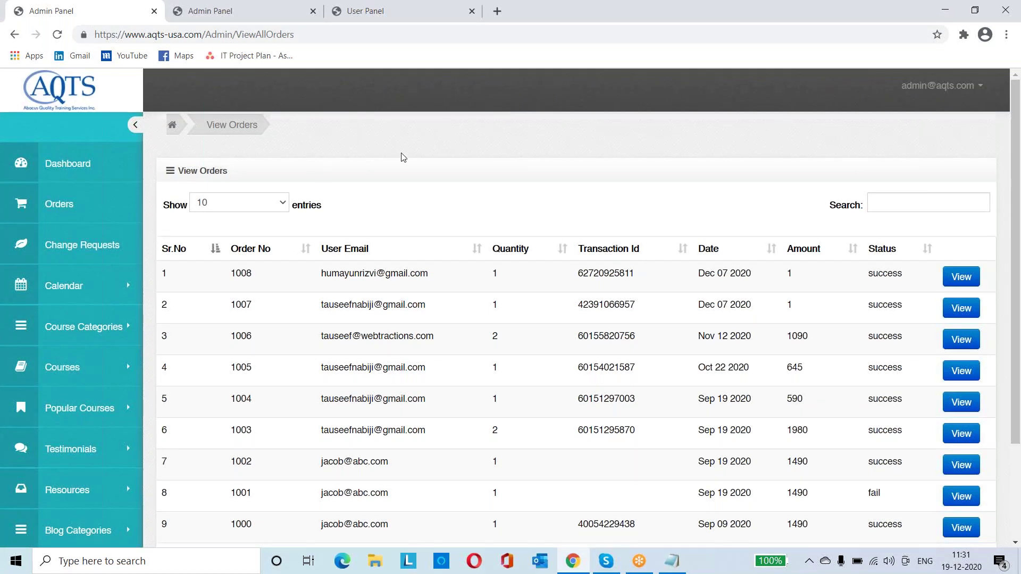
scroll(410, 155, "down", 3)
scroll(410, 155, "up", 2)
left_click(254, 20)
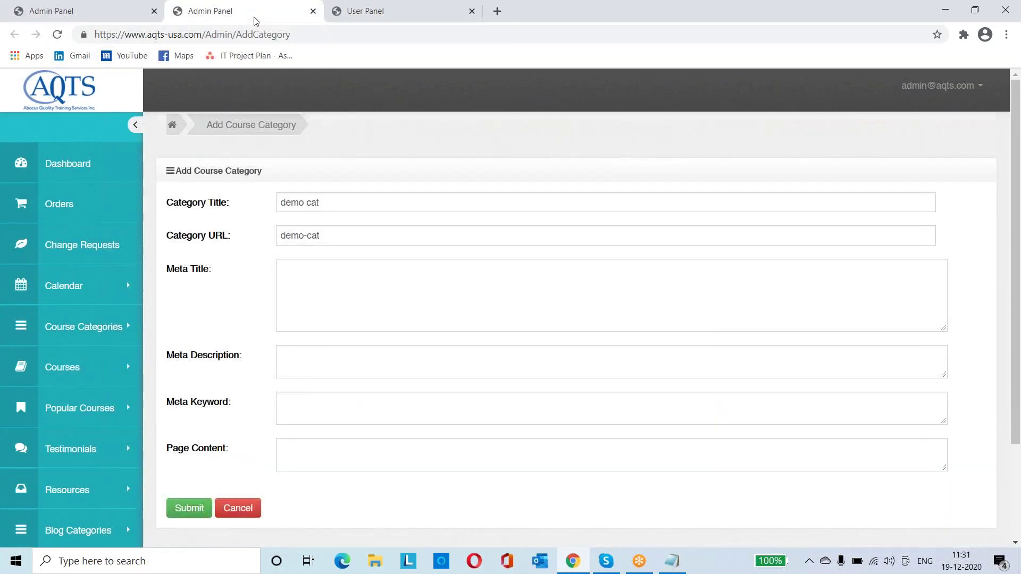
key("ctrl+Tab")
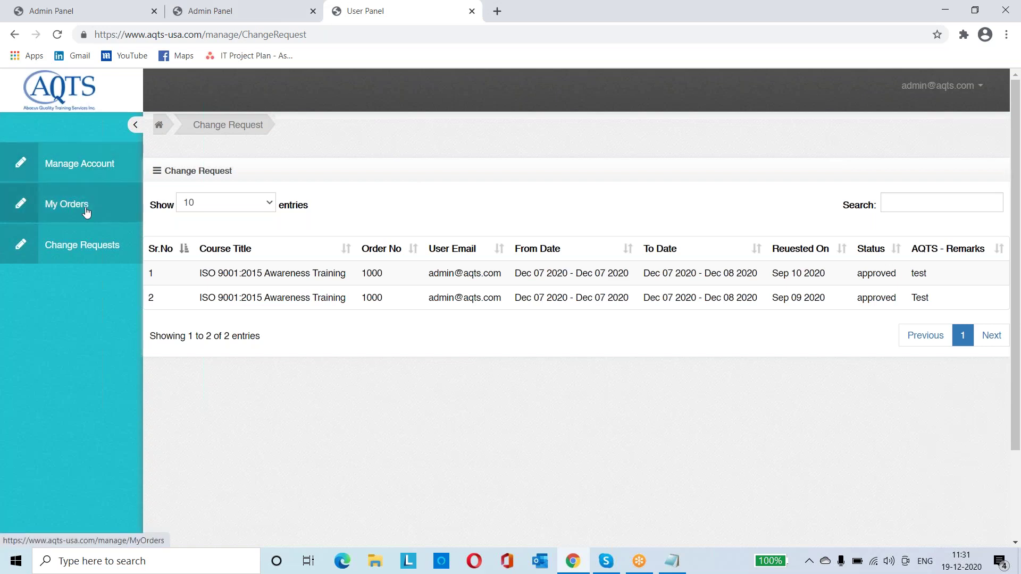
Reload Change Requests to confirm both show approved, then open the My Orders list
left_click(87, 252)
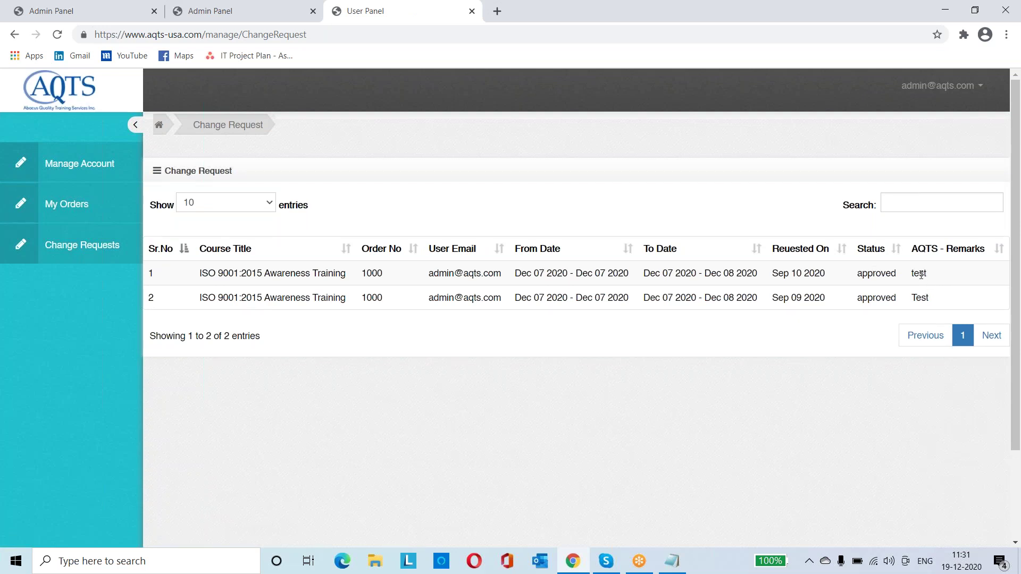
double_click(877, 274)
left_click(882, 295)
left_click(102, 203)
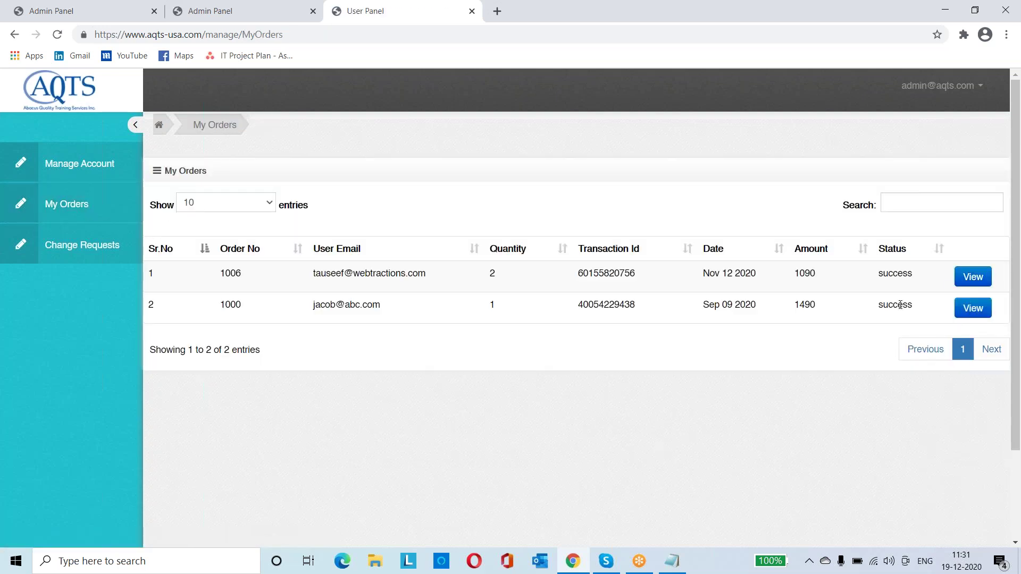
left_click(968, 281)
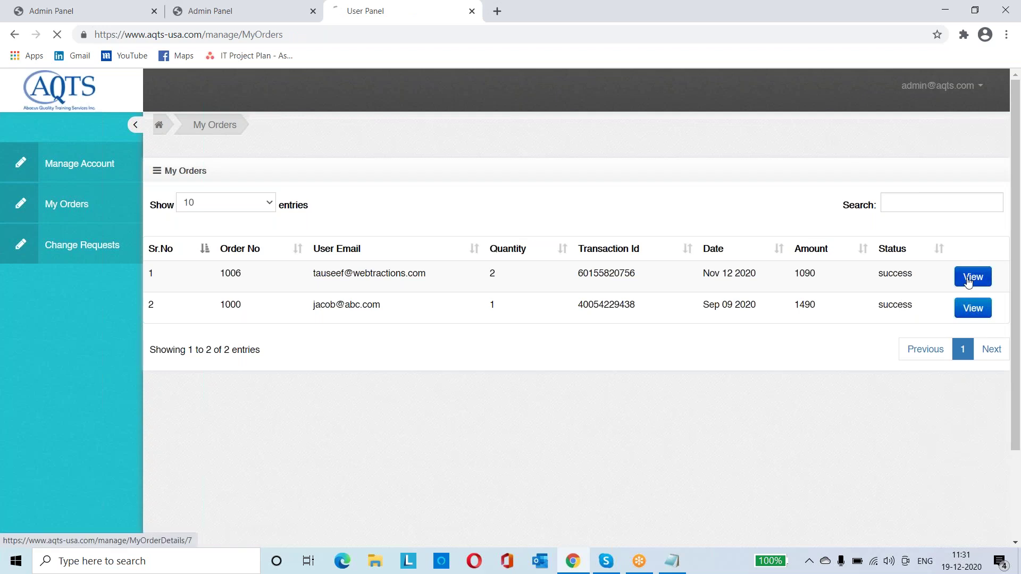
scroll(969, 282, "down", 2)
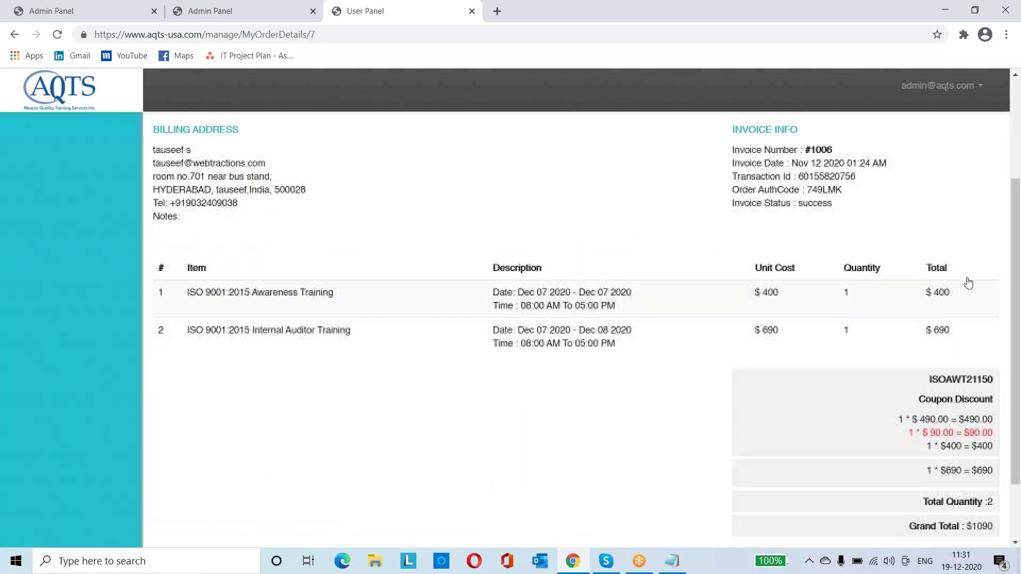
scroll(966, 282, "down", 2)
scroll(966, 283, "up", 5)
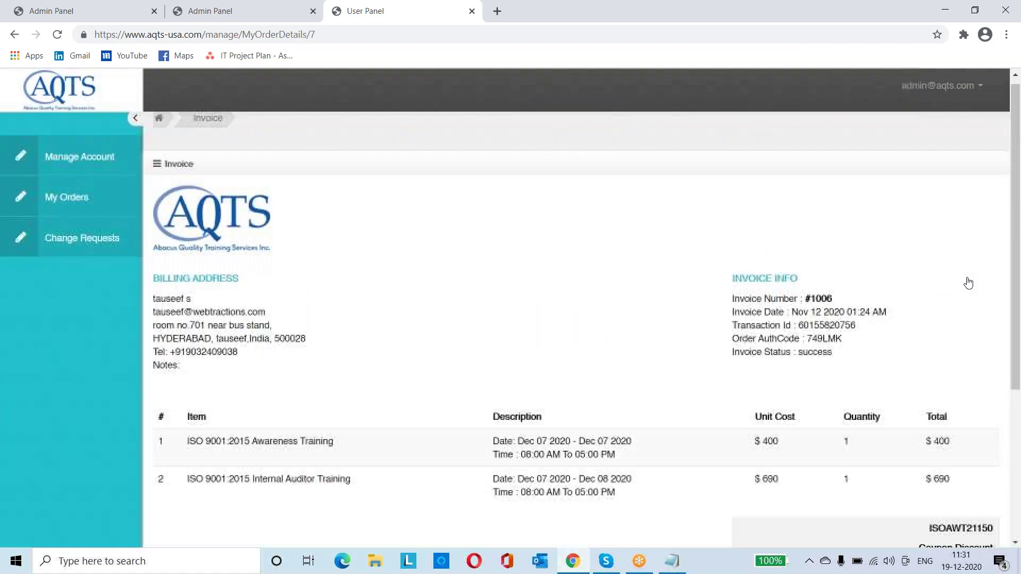
left_click(64, 205)
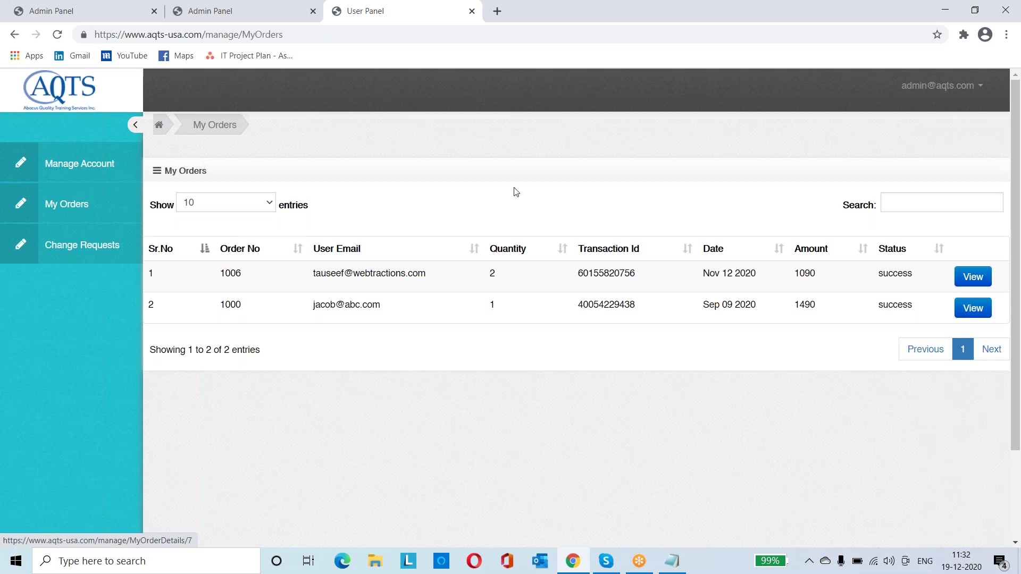
Inspect the first admin change request's course title, order number and user email, then return to My Orders
left_click(74, 10)
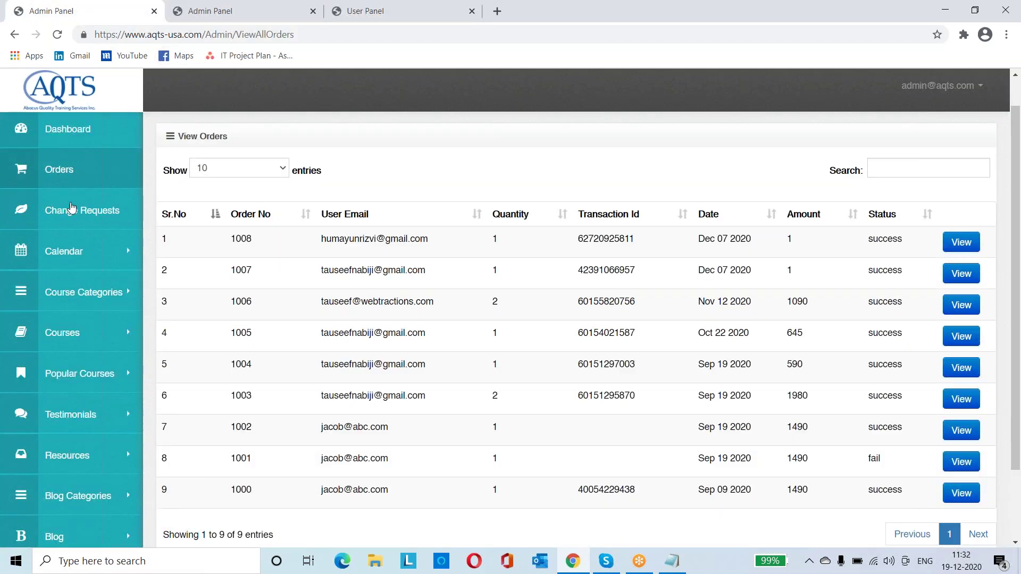
left_click(70, 225)
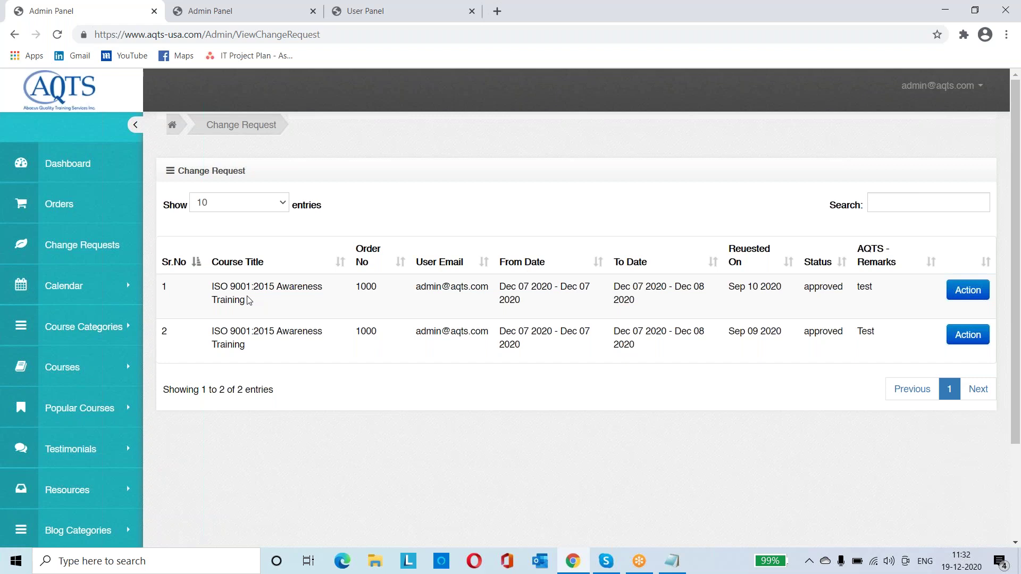
left_click_drag(246, 301, 205, 294)
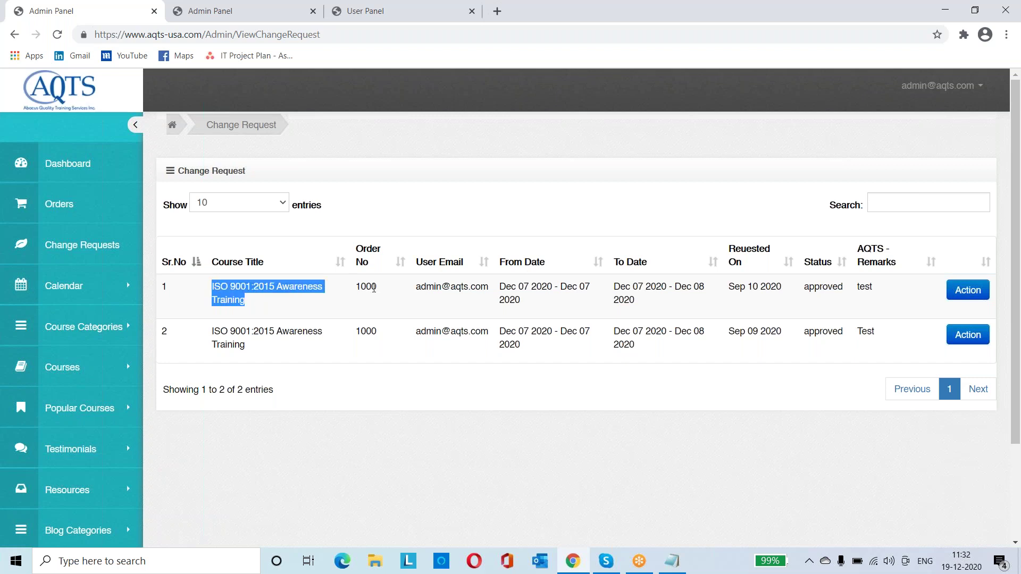
double_click(373, 287)
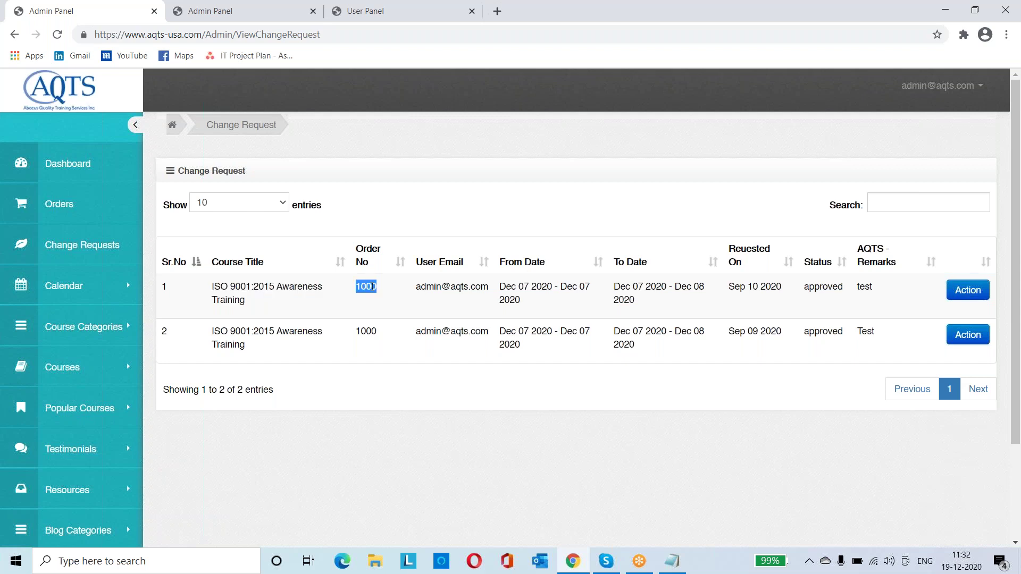
triple_click(439, 288)
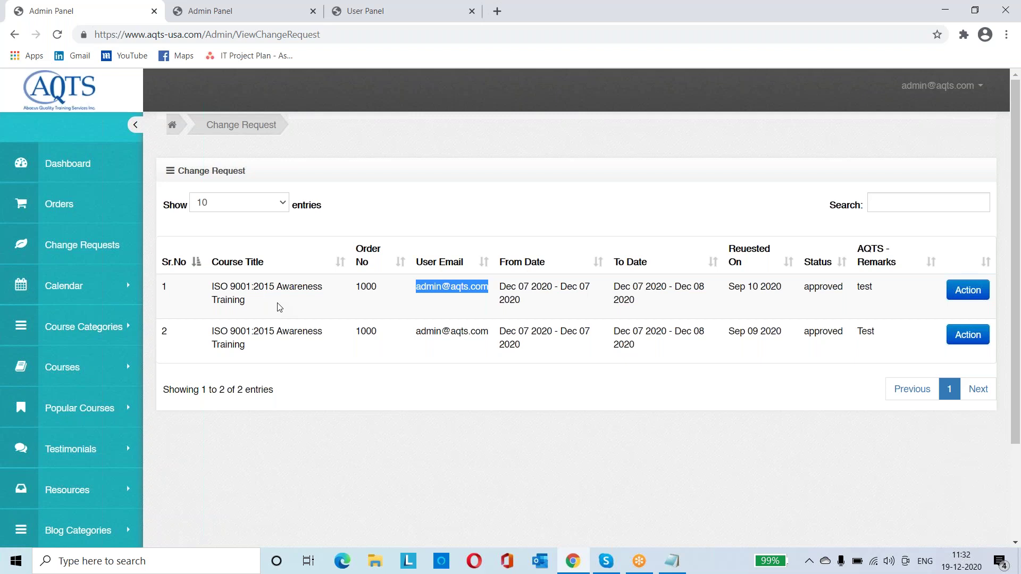
key("ctrl+Tab")
key("ctrl+Tab")
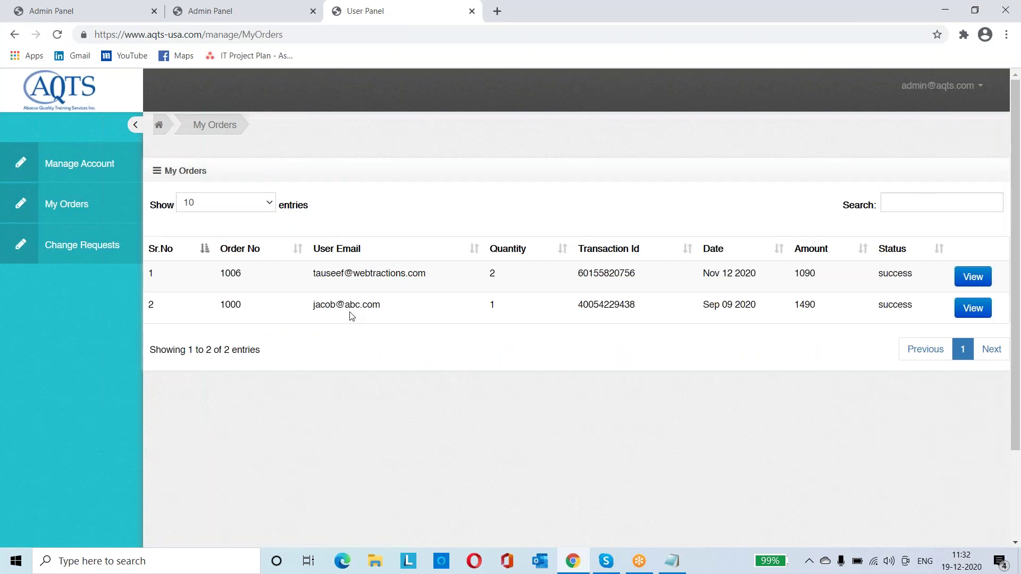
Review the first order's invoice and its Coupon Discount box, then return to the admin change requests
left_click(973, 277)
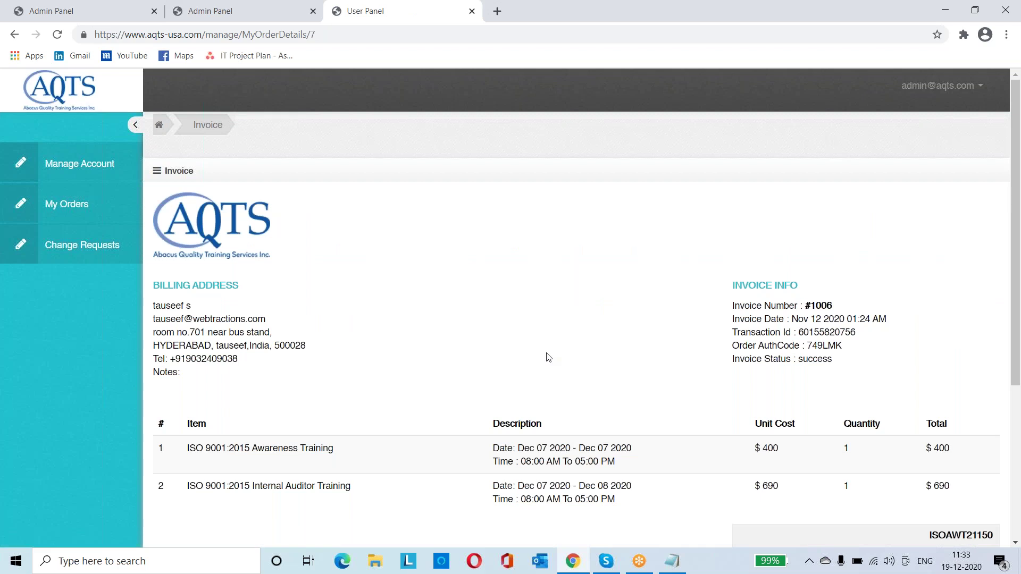
scroll(548, 357, "down", 2)
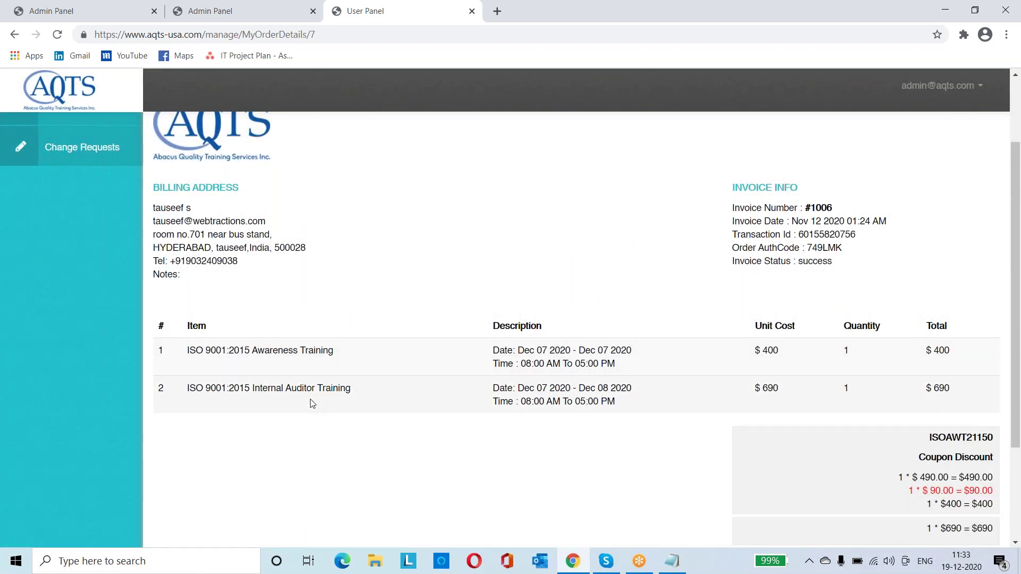
scroll(313, 403, "down", 1)
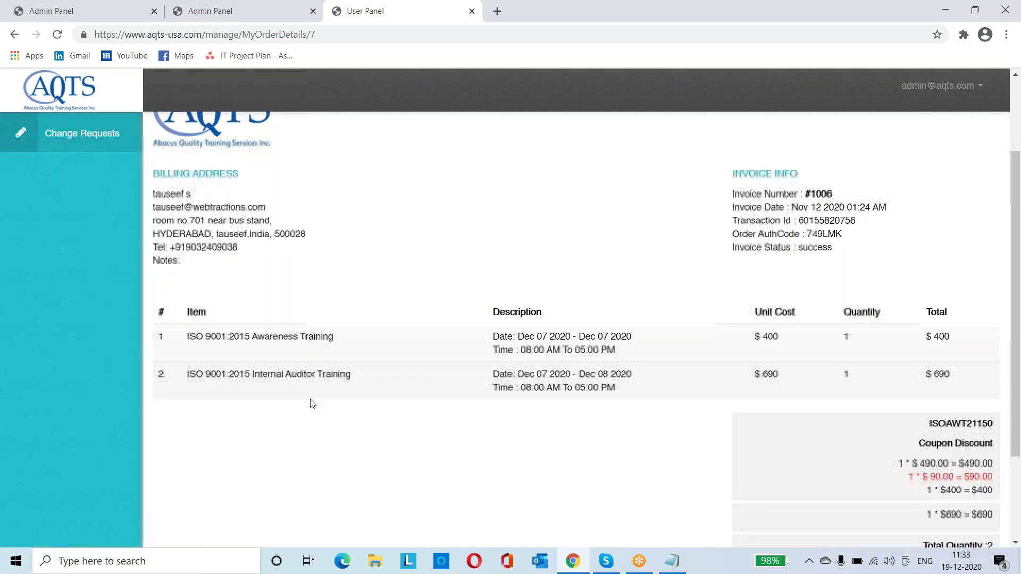
scroll(312, 403, "up", 3)
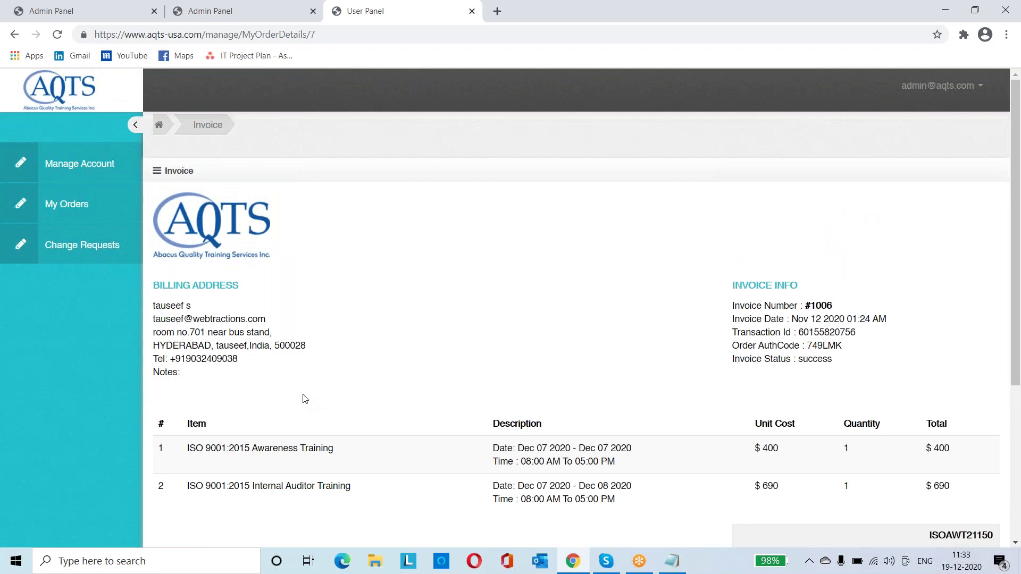
left_click(42, 9)
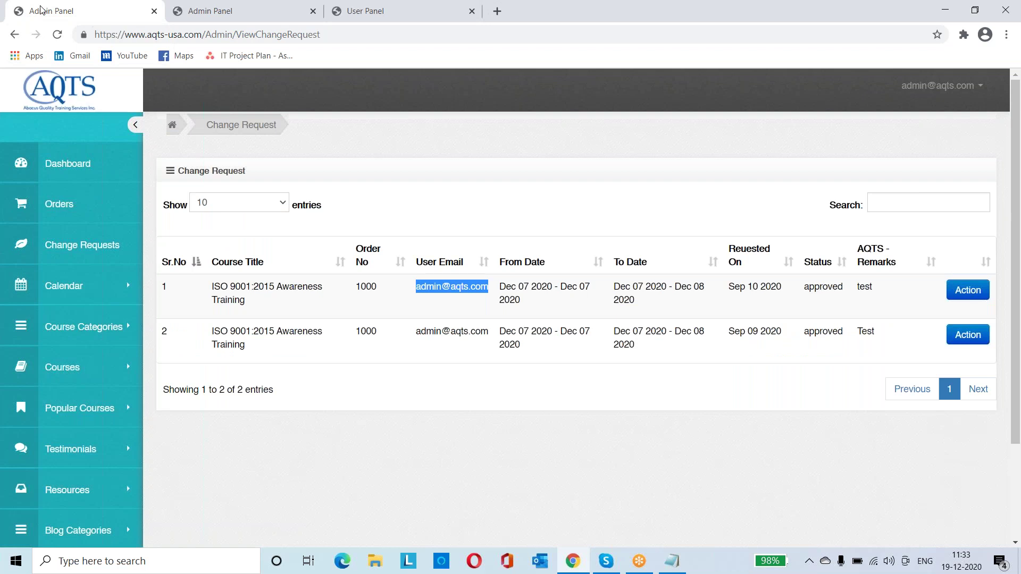
Check row 1's Sep 10 2020 request date and approved status, then open its Action form
key("ctrl+3")
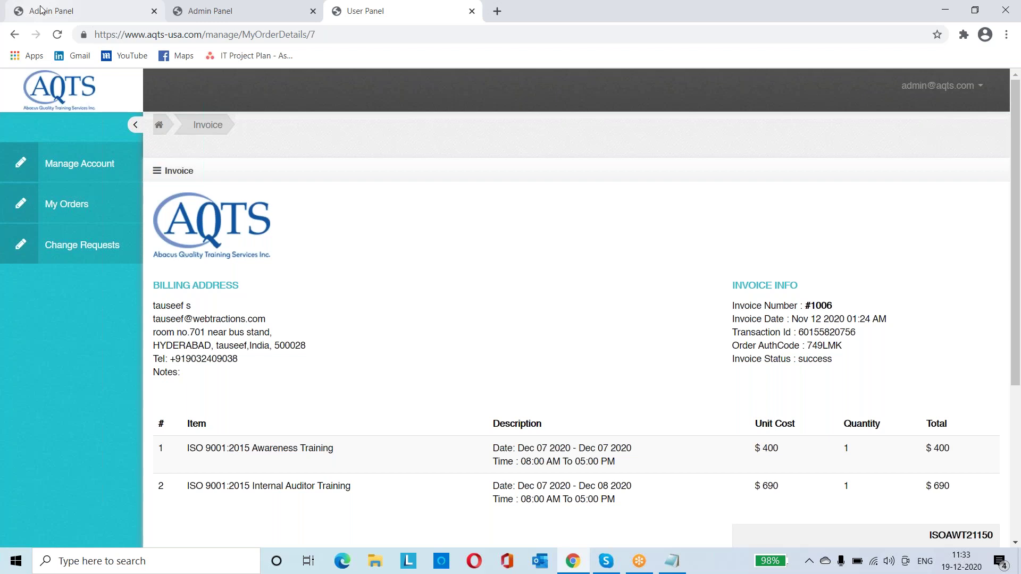
left_click(41, 10)
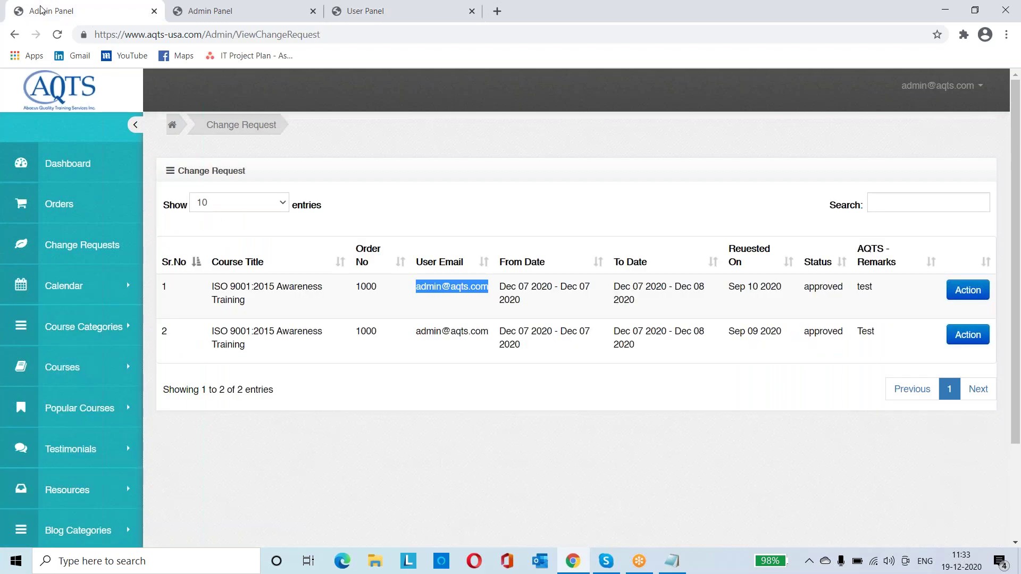
key("ctrl+Tab")
key("ctrl+Tab")
key("ctrl+Tab")
mouse_move(485, 287)
left_mouse_down()
mouse_move(529, 306)
mouse_move(500, 286)
left_mouse_up()
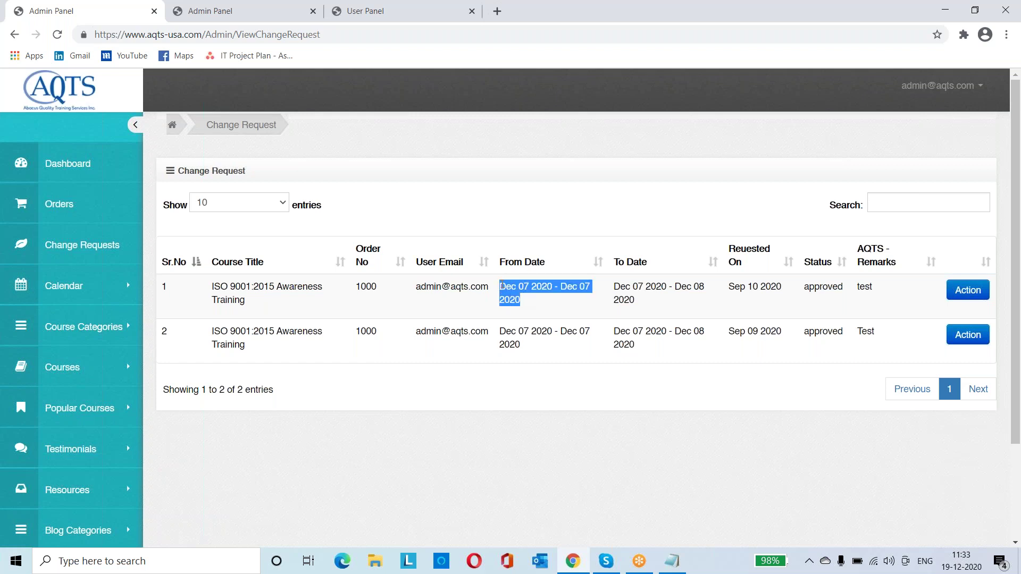
left_click(671, 305)
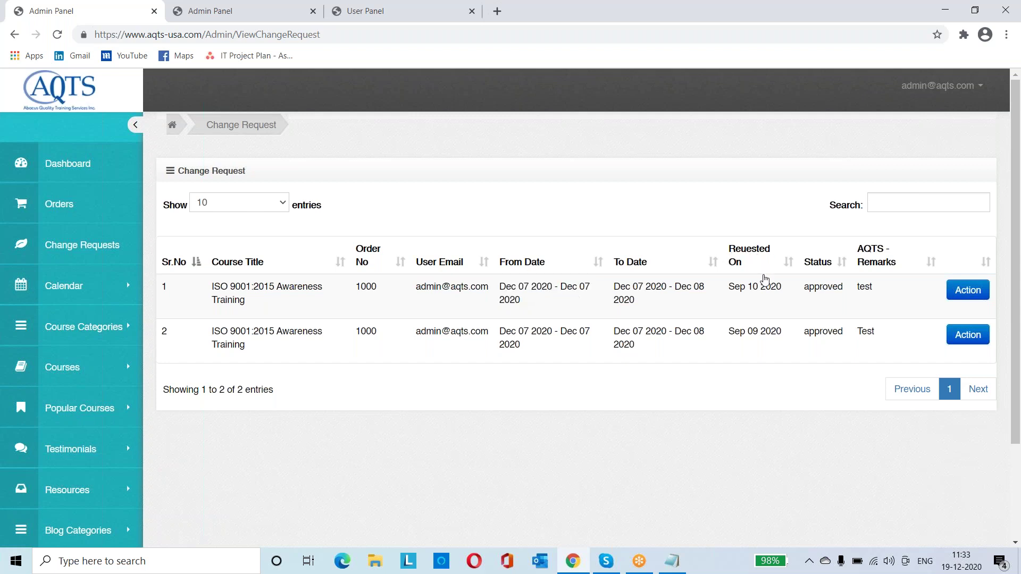
left_click_drag(782, 288, 722, 296)
triple_click(741, 288)
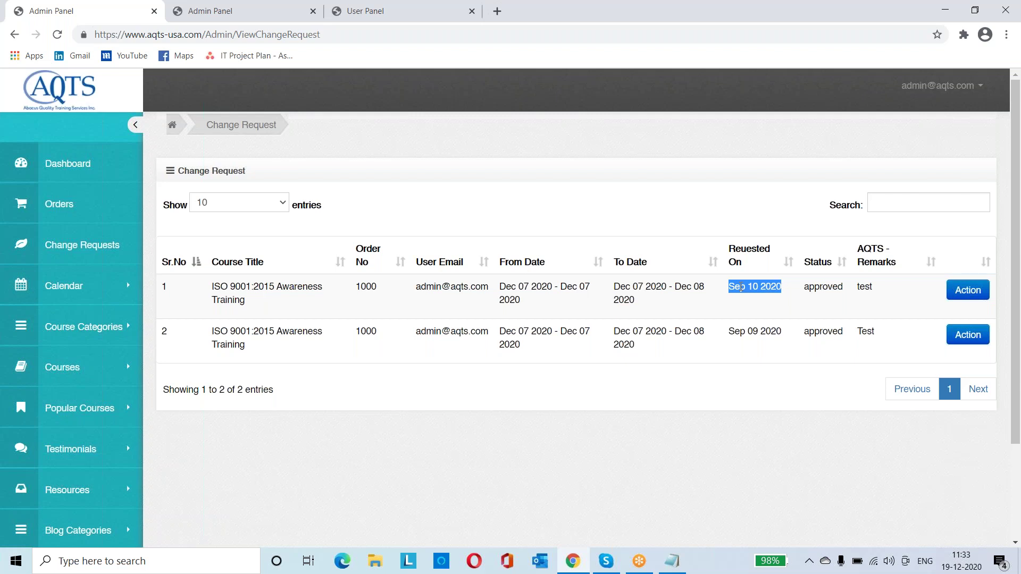
double_click(829, 287)
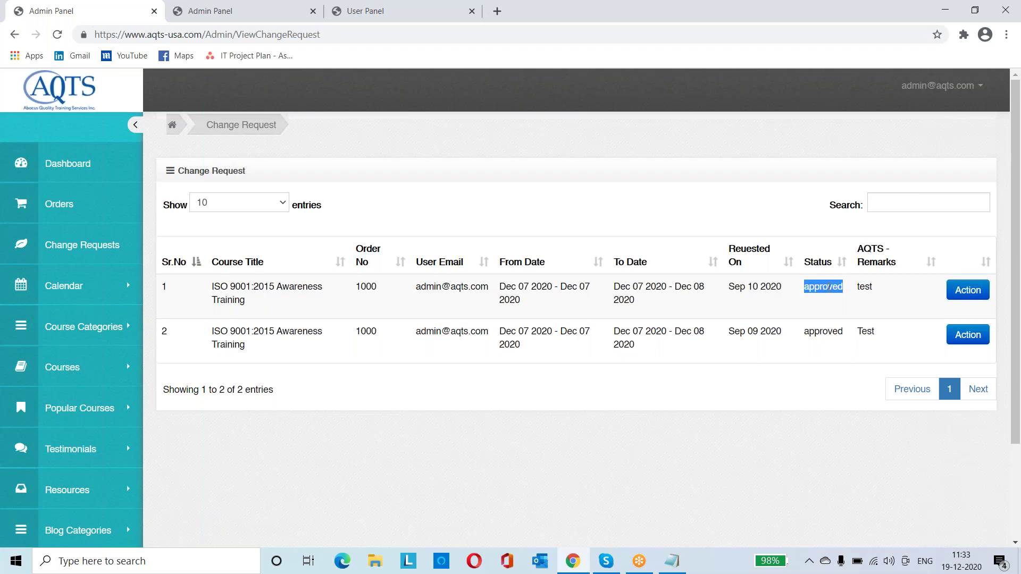
left_click(983, 292)
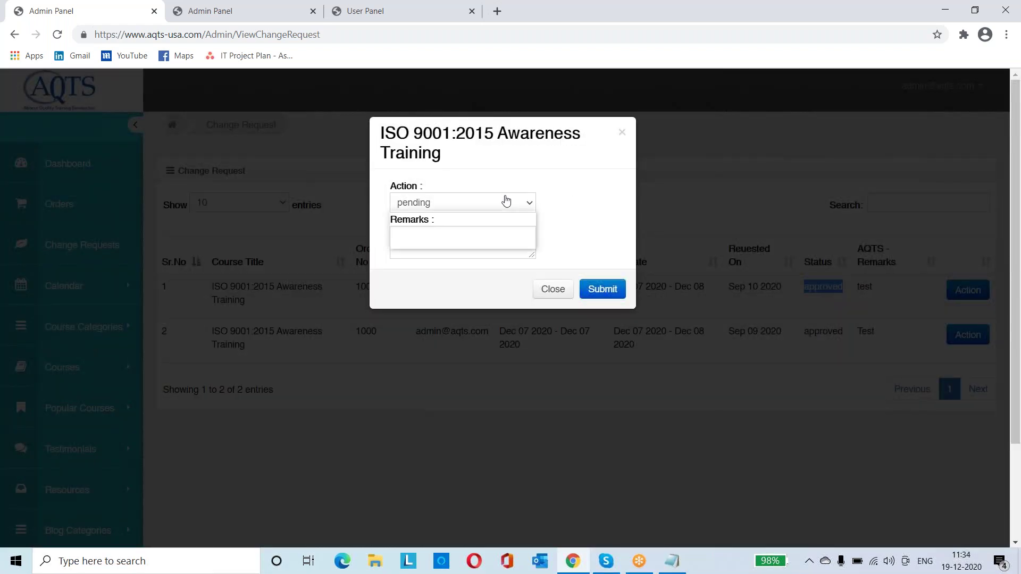
Change the first change request's action to pending and submit it with empty remarks
left_click(506, 200)
left_click(461, 233)
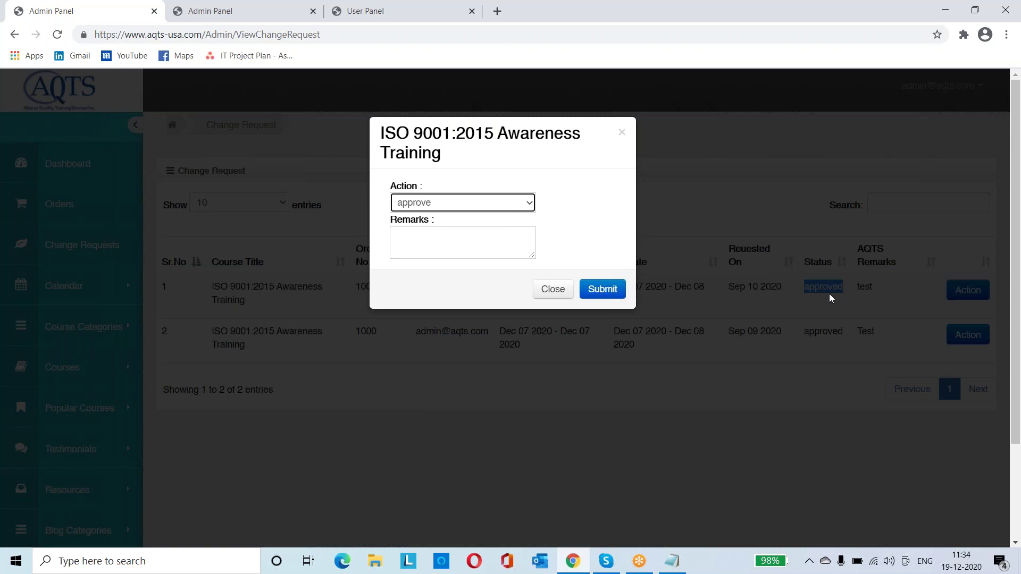
left_click(528, 203)
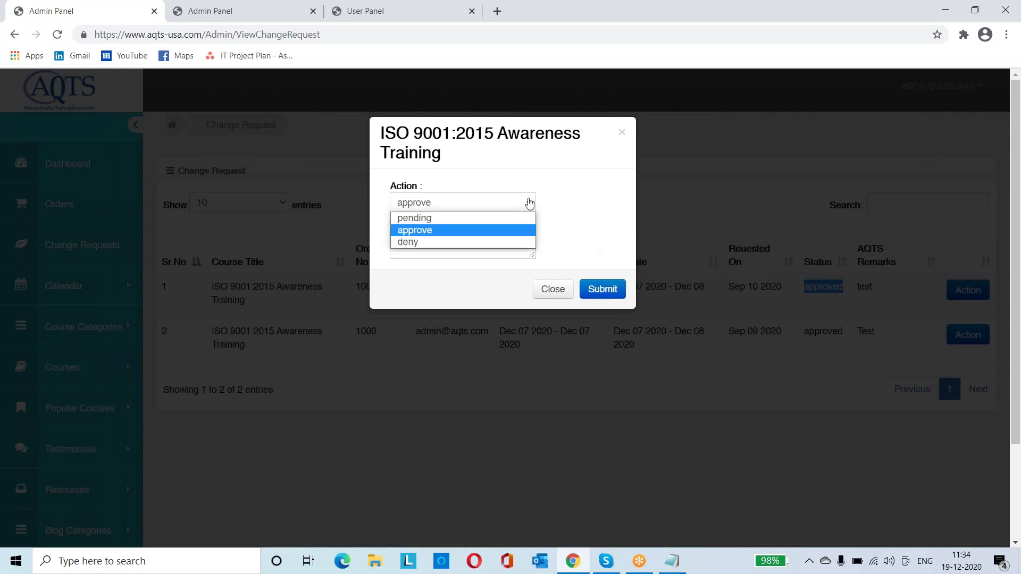
left_click(472, 215)
left_click(614, 292)
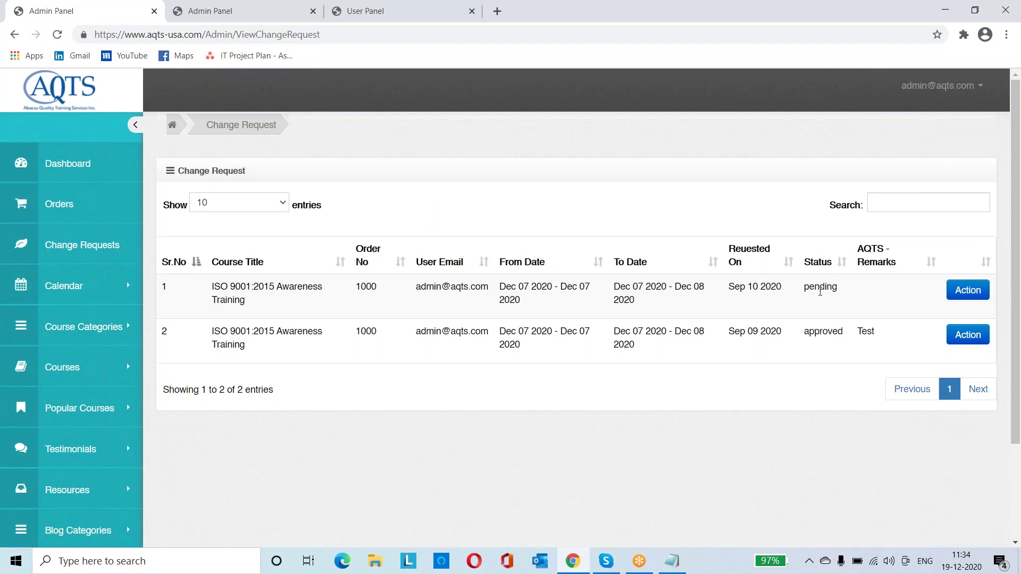
Go to the User Panel and open its Change Requests list
key("ctrl+3")
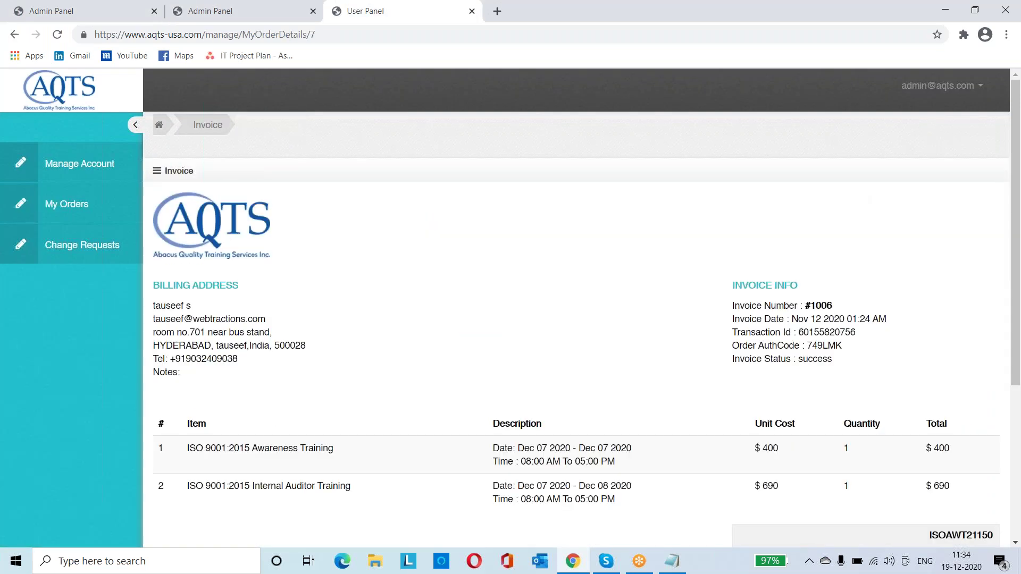
key("ctrl+1")
key("ctrl+2")
key("ctrl+3")
left_click(102, 250)
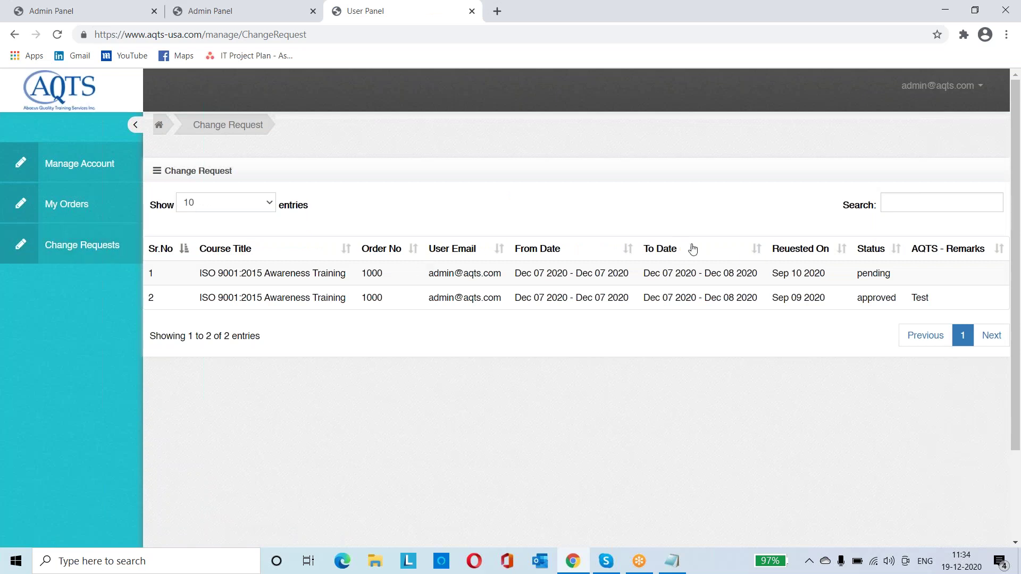
Confirm request 1's status reads pending, then go back to the Admin Panel tab
double_click(886, 271)
left_click(925, 275)
double_click(875, 271)
left_click(874, 272)
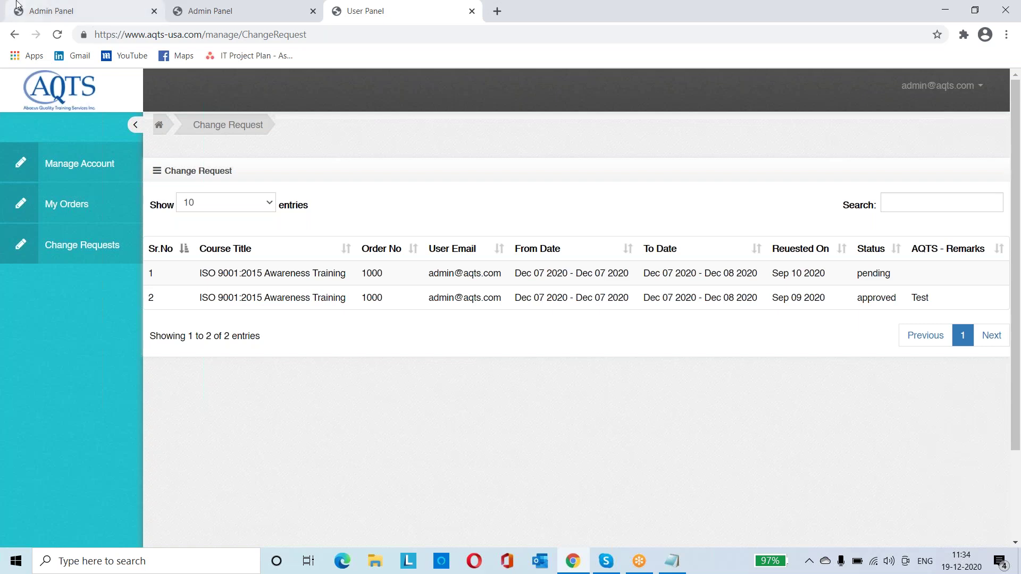
left_click(77, 20)
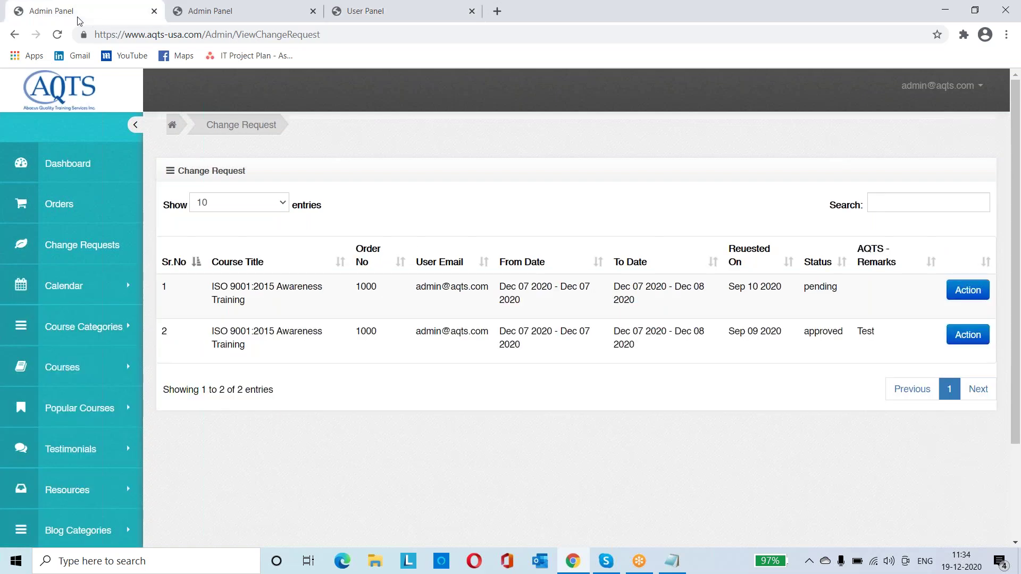
Set the first Awareness Training change request's action to approve and submit it
left_click(958, 298)
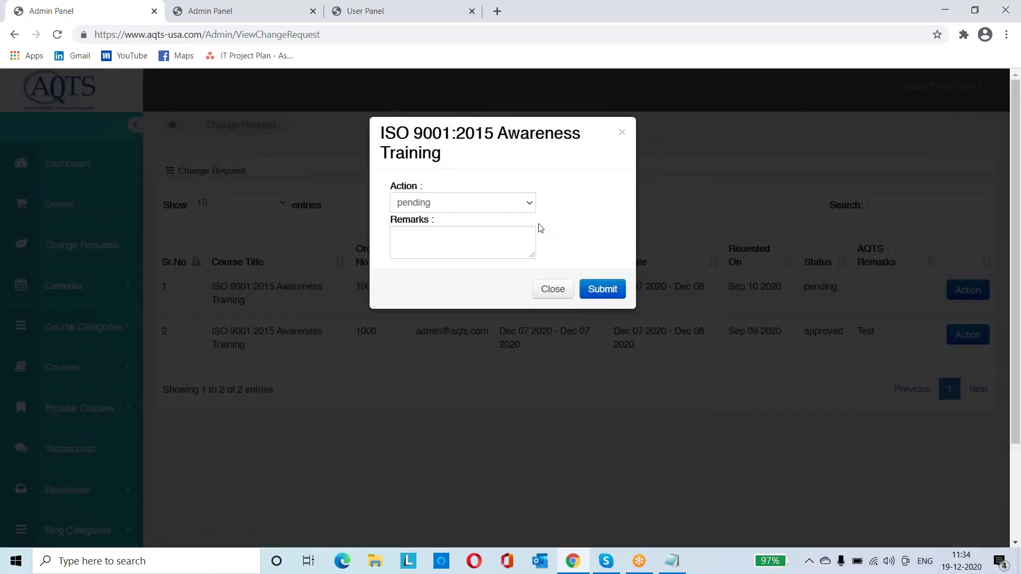
left_click(519, 201)
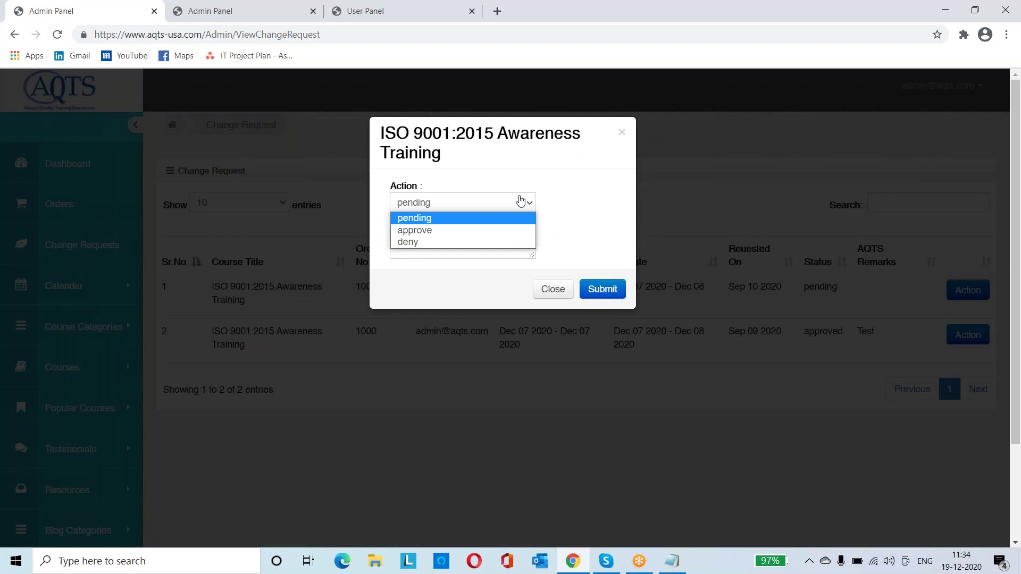
left_click(499, 230)
left_click(613, 290)
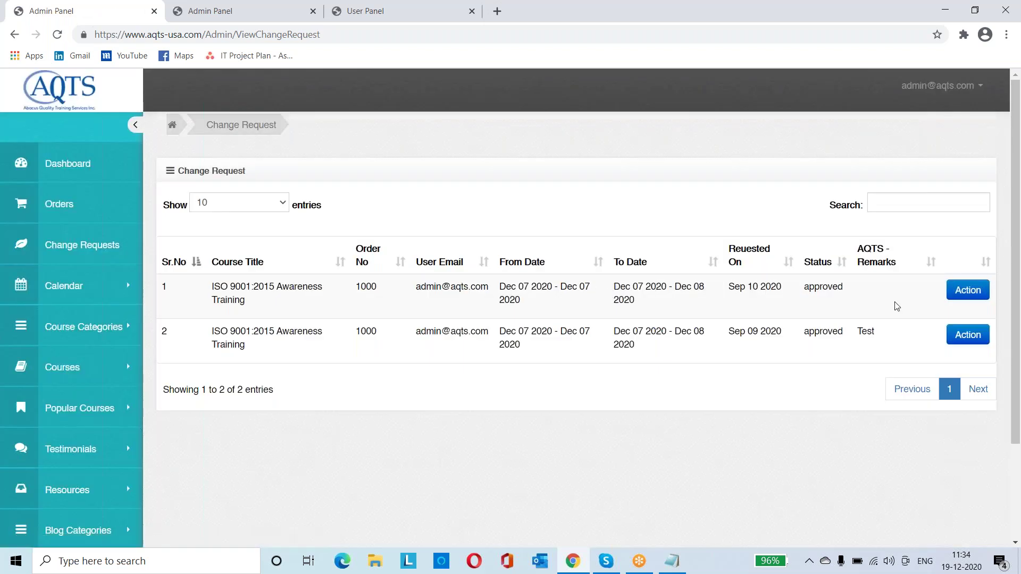
Reload the User Panel change requests, confirm row 1 now shows approved, then return to admin
key("ctrl+3")
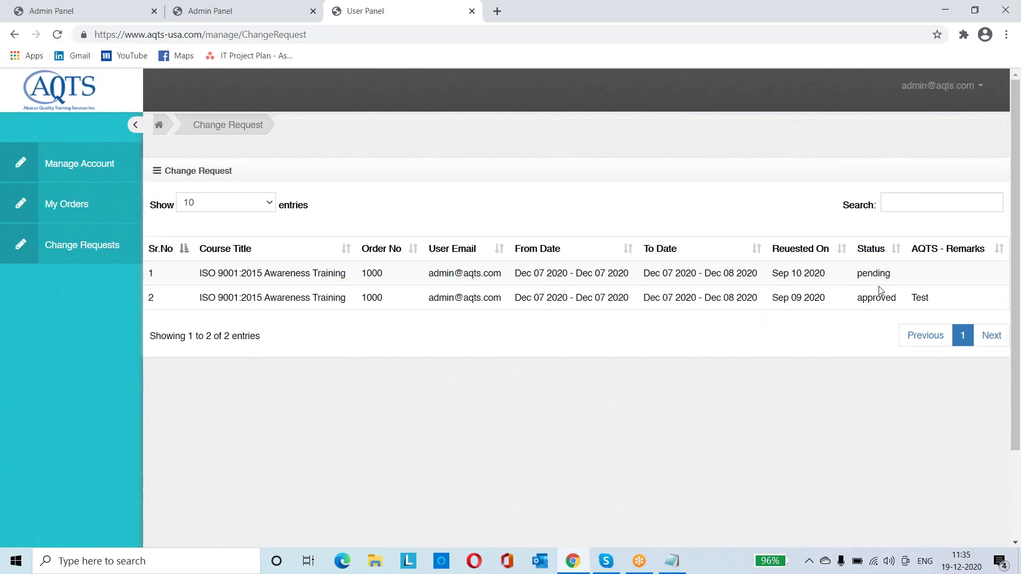
double_click(867, 274)
left_click(58, 35)
double_click(874, 275)
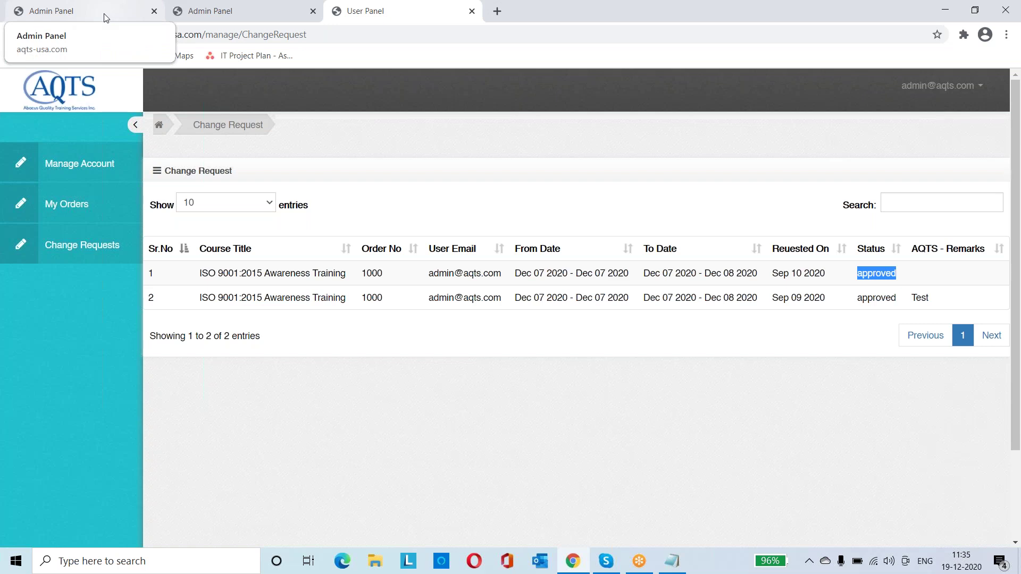
double_click(329, 272)
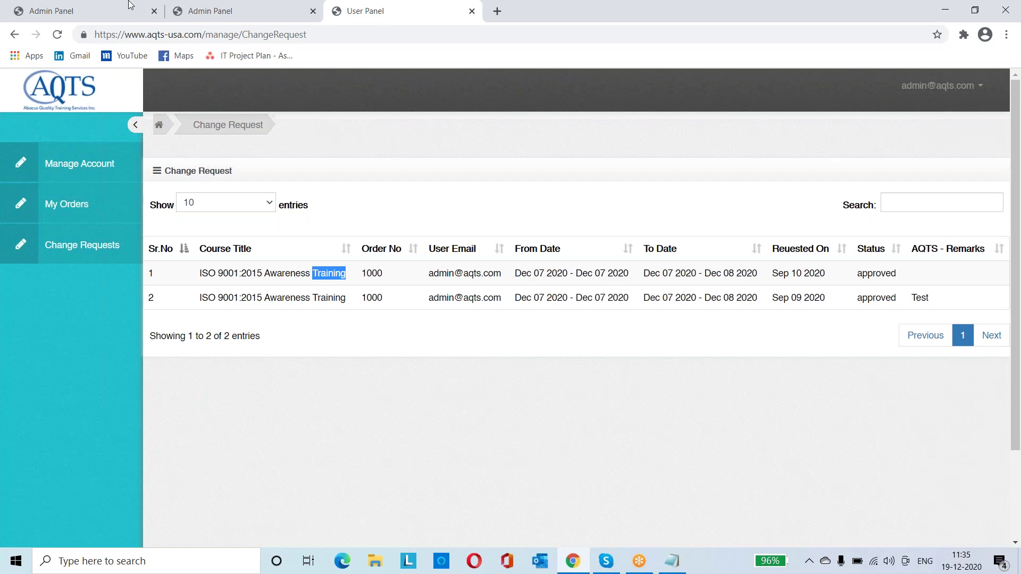
left_click(85, 11)
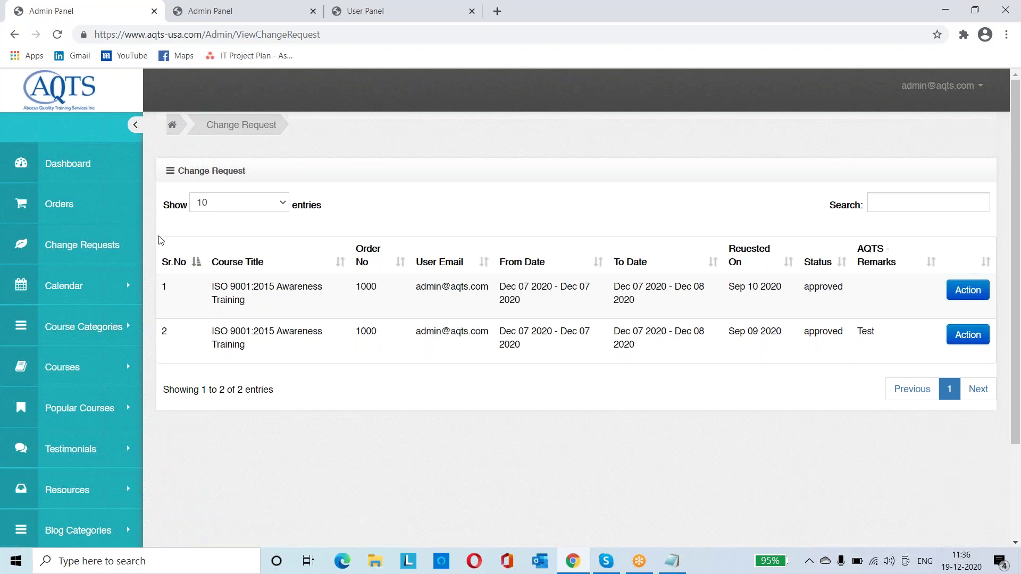
Scroll through the change request page, then go to the Orders list
scroll(161, 240, "down", 3)
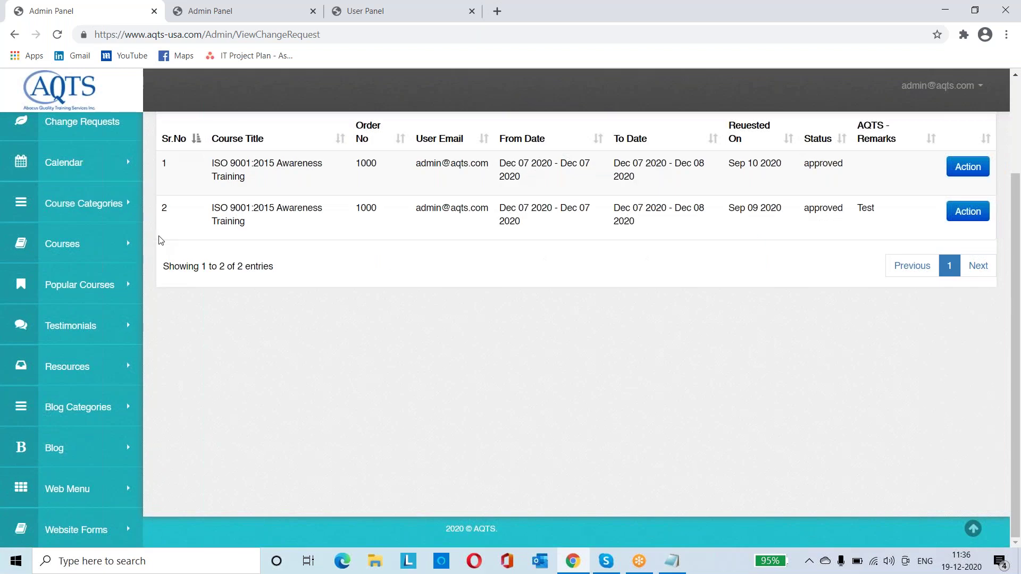
scroll(161, 240, "up", 3)
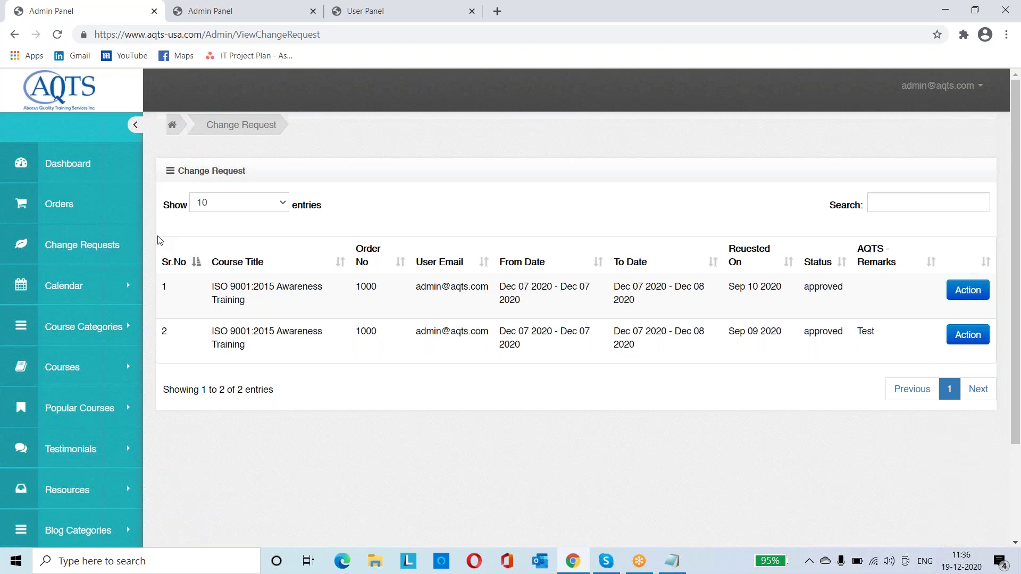
left_click(14, 207)
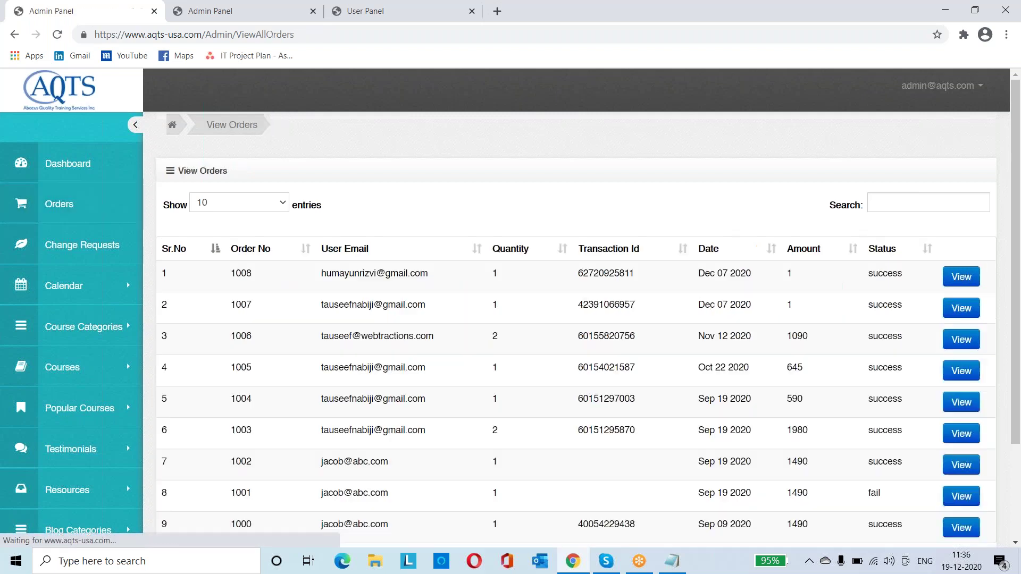